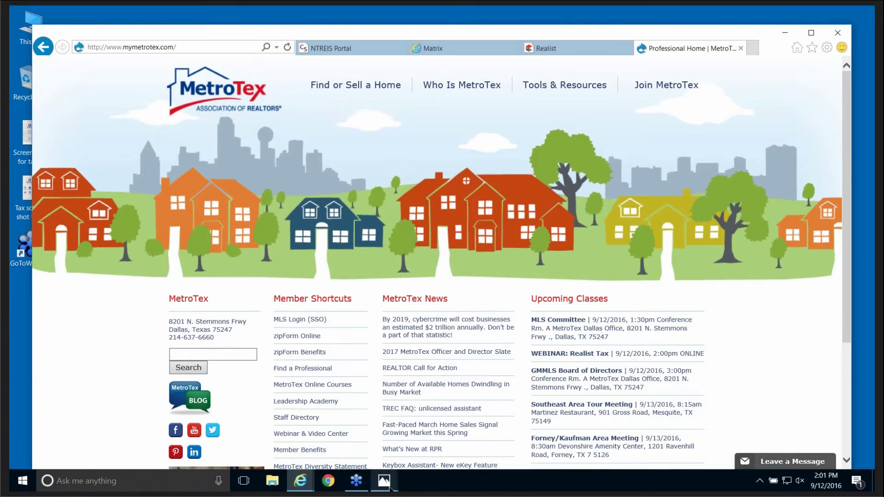
# Look through the Realist app screenshots, then close them.
pyautogui.moveTo(387, 485)
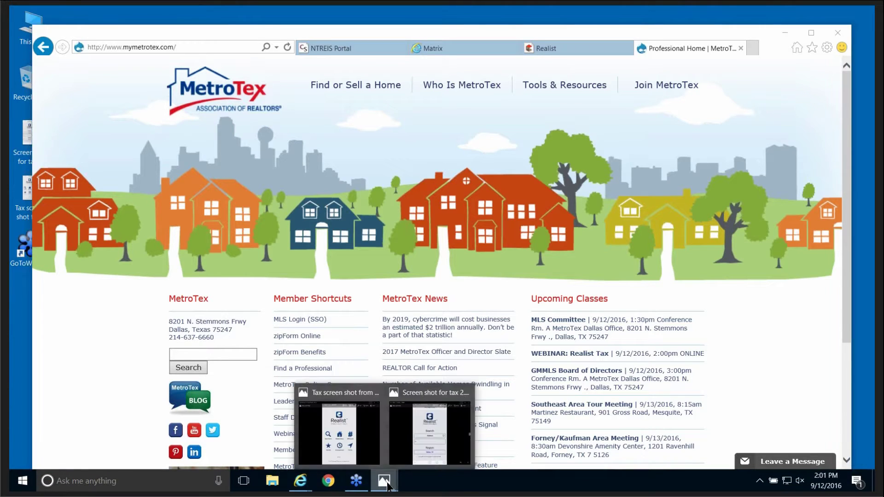
pyautogui.click(338, 438)
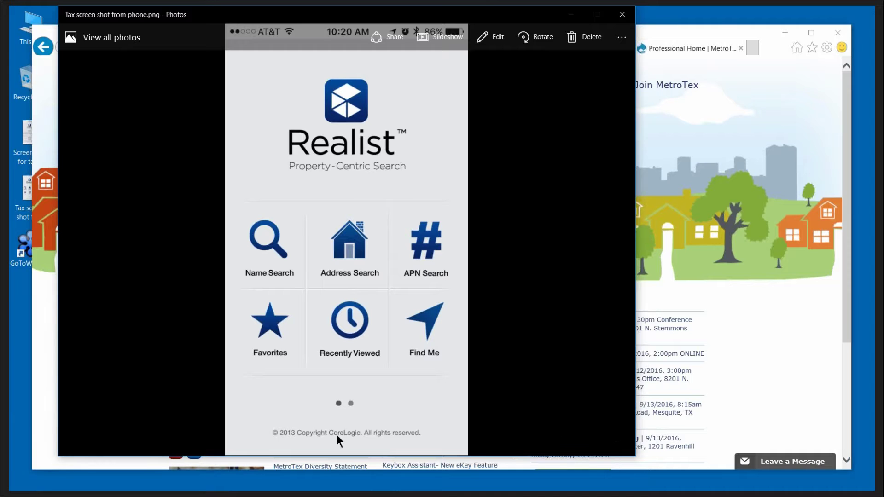
pyautogui.click(386, 483)
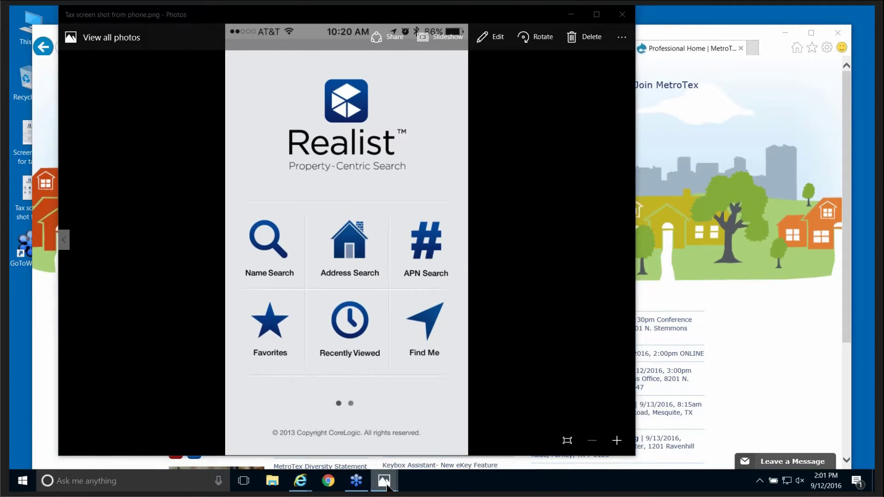
pyautogui.click(428, 436)
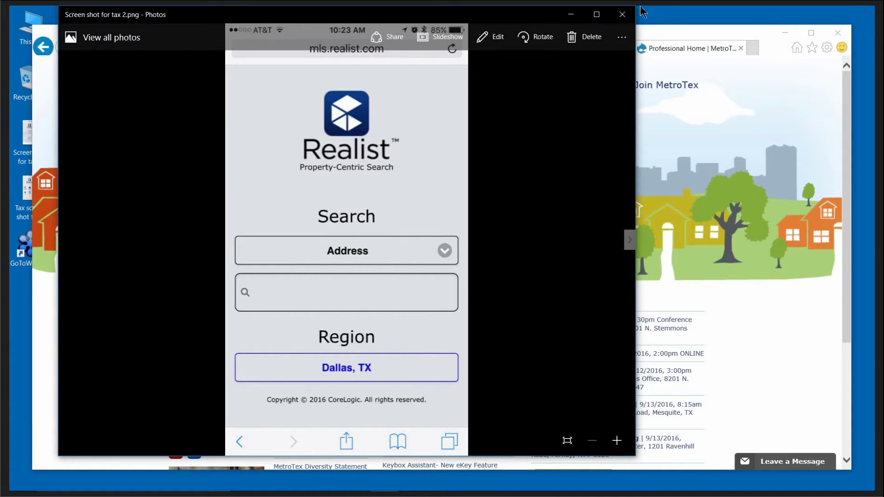
pyautogui.click(623, 15)
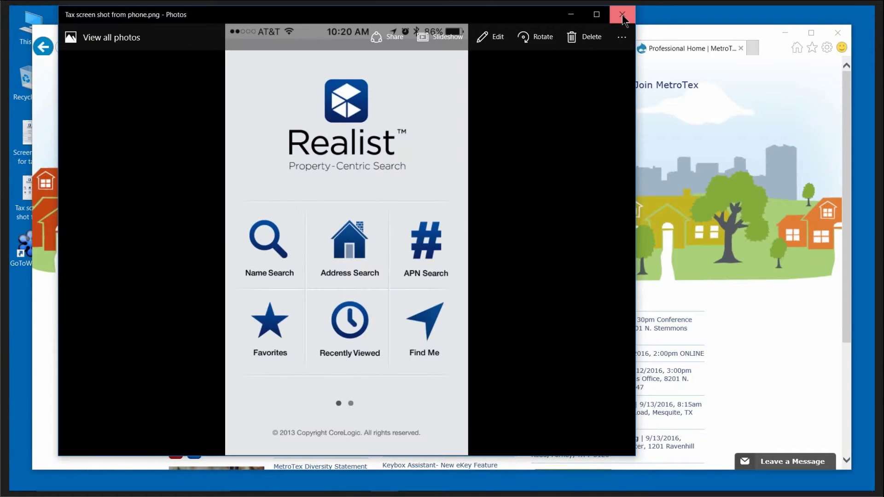
pyautogui.click(623, 14)
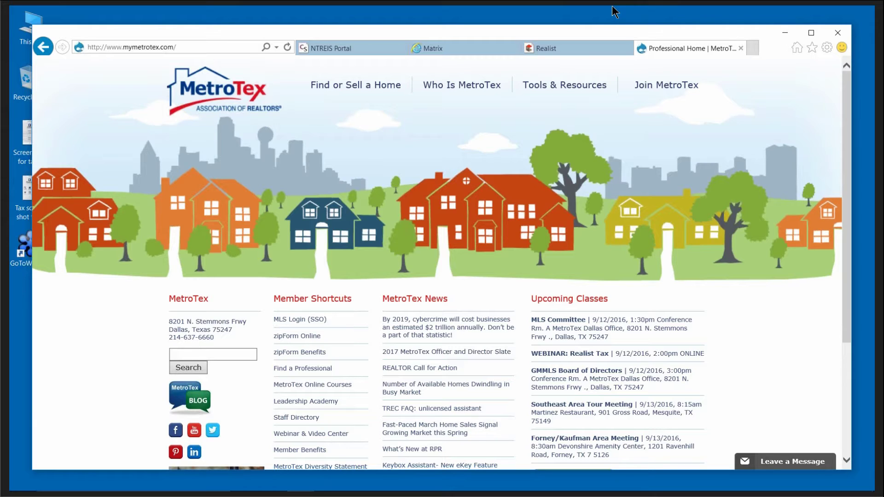
# Launch Realist Tax from NTREIS Matrix through the MLS login, keeping a single Realist tab.
pyautogui.click(308, 322)
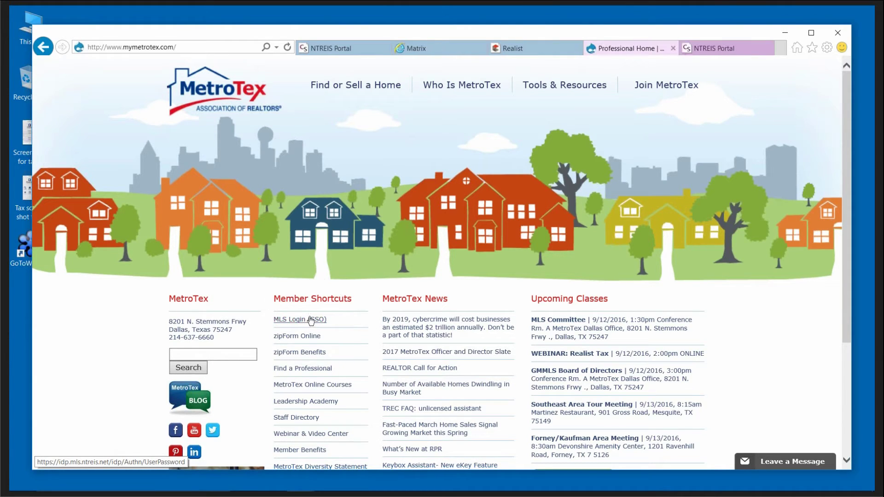
pyautogui.click(352, 47)
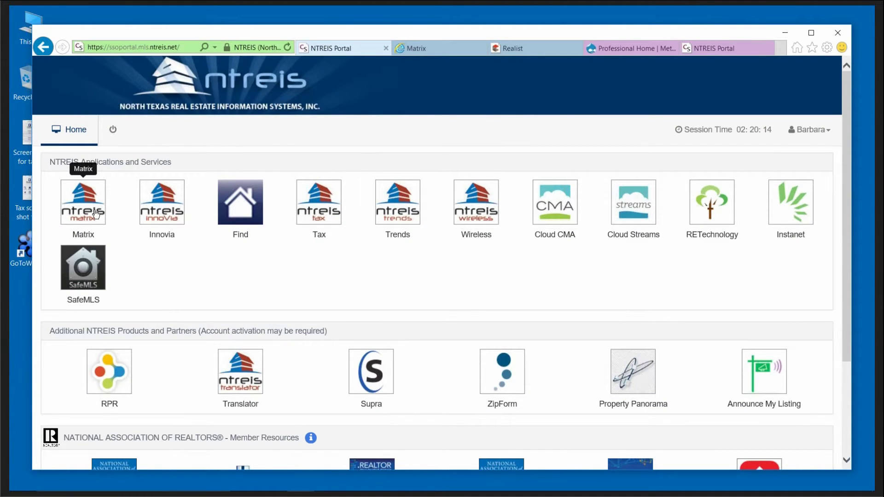
pyautogui.click(432, 47)
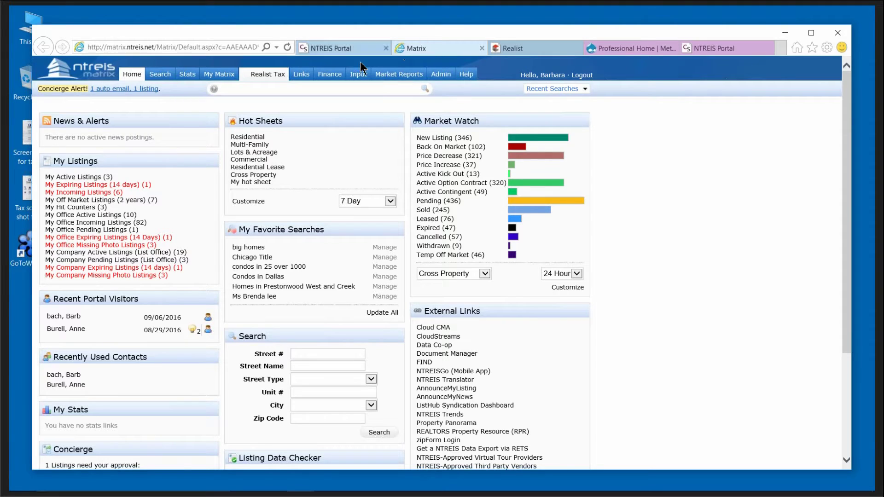
pyautogui.click(270, 79)
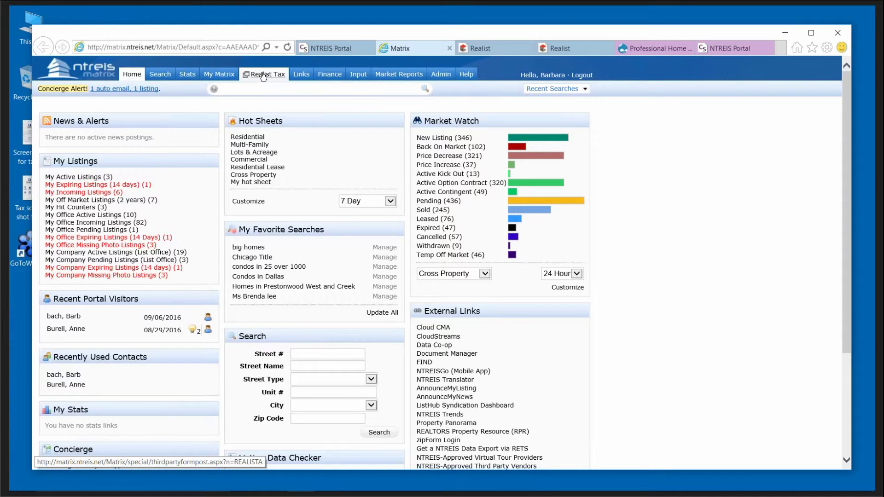
pyautogui.click(491, 48)
pyautogui.click(608, 48)
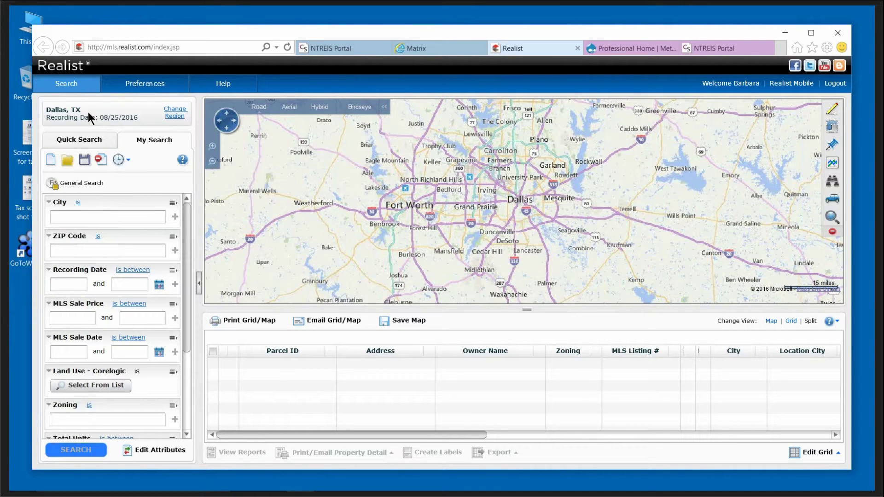
pyautogui.click(178, 113)
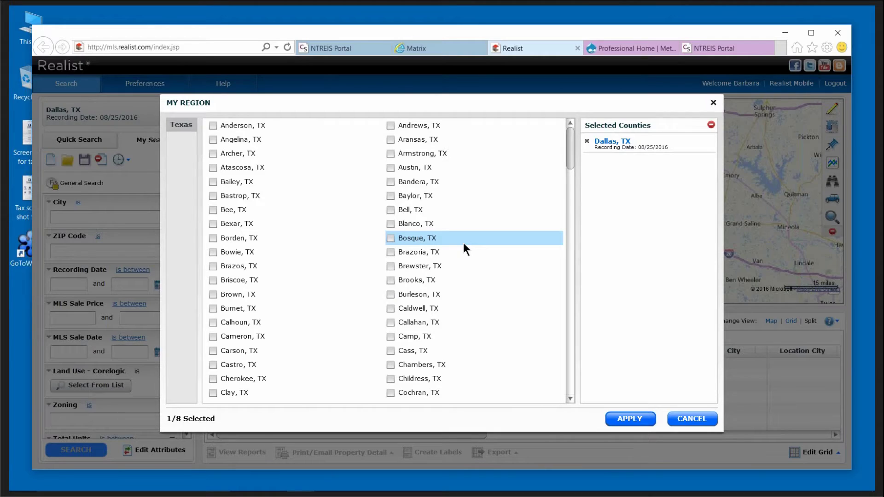
pyautogui.click(389, 210)
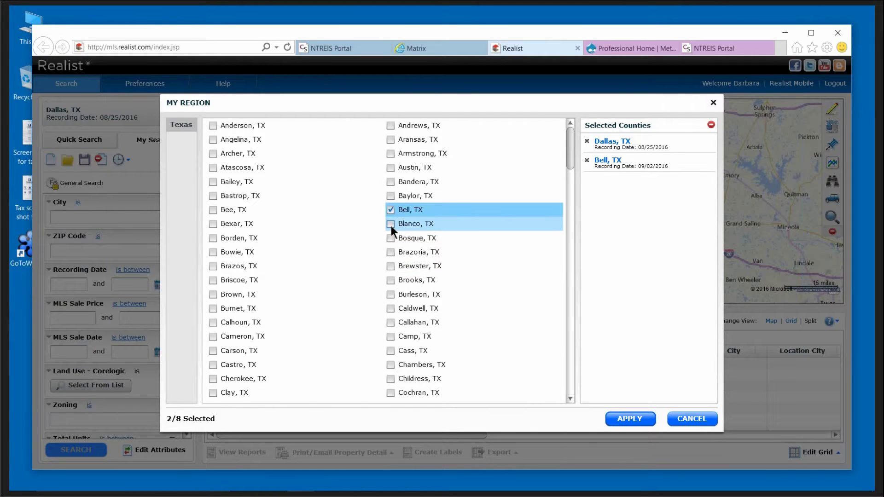
pyautogui.click(391, 225)
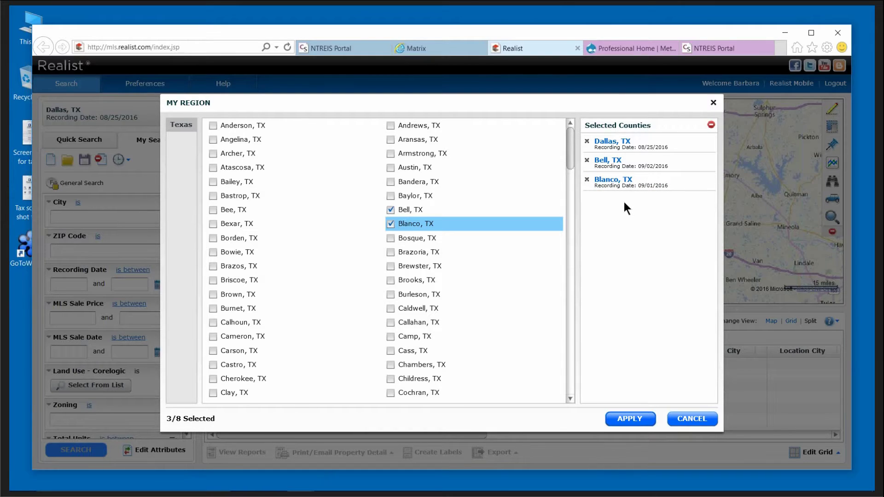
pyautogui.click(587, 180)
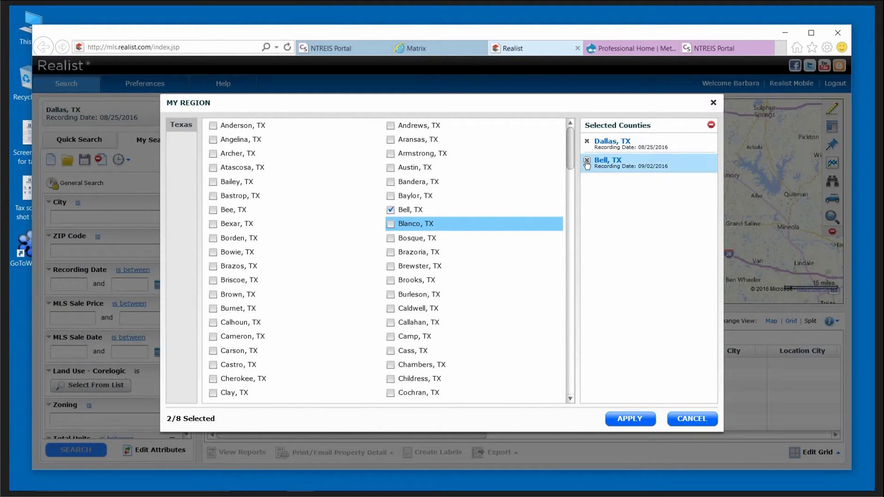
pyautogui.click(587, 161)
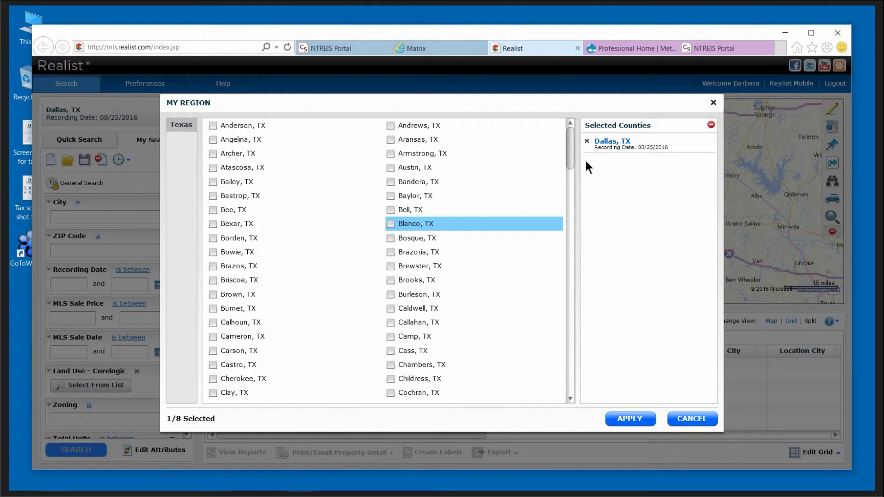
pyautogui.click(636, 413)
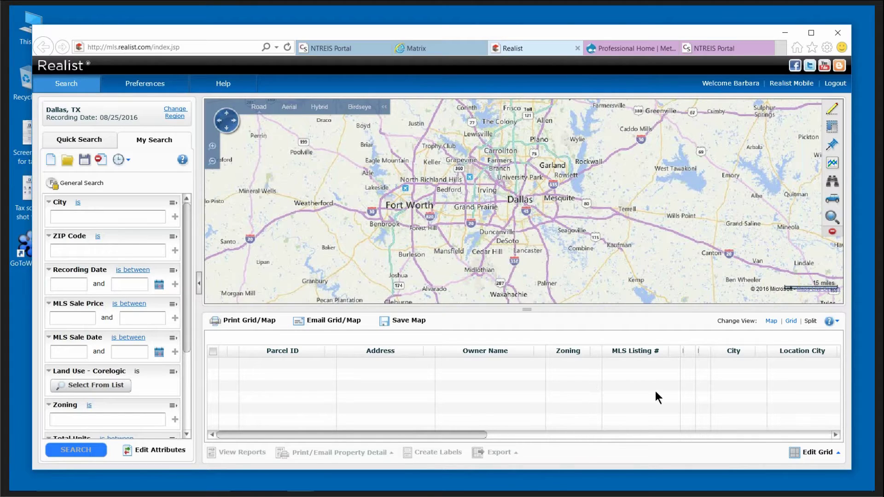
# Cycle through the Grid, Split and Map result views, ending on the full-width Grid.
pyautogui.click(791, 322)
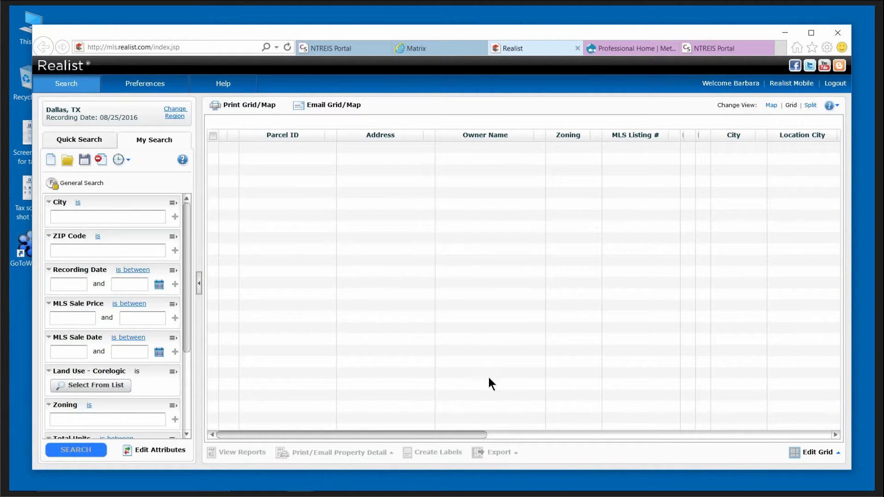
pyautogui.click(811, 105)
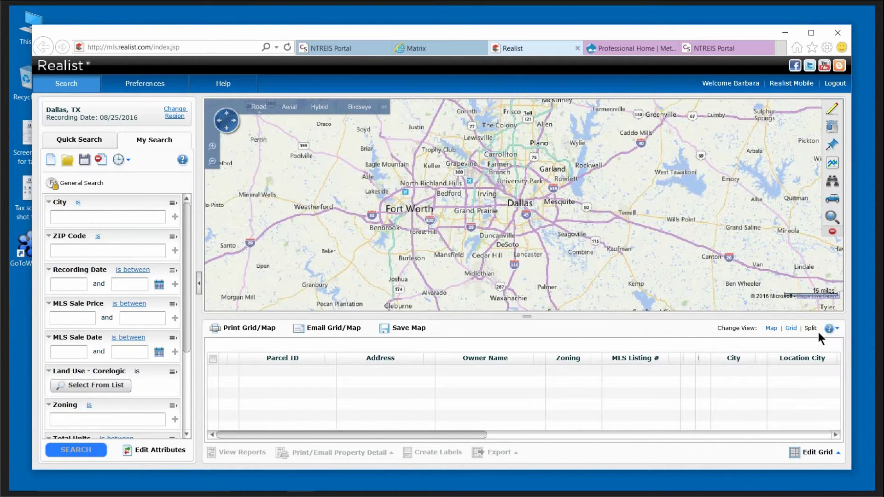
pyautogui.click(773, 329)
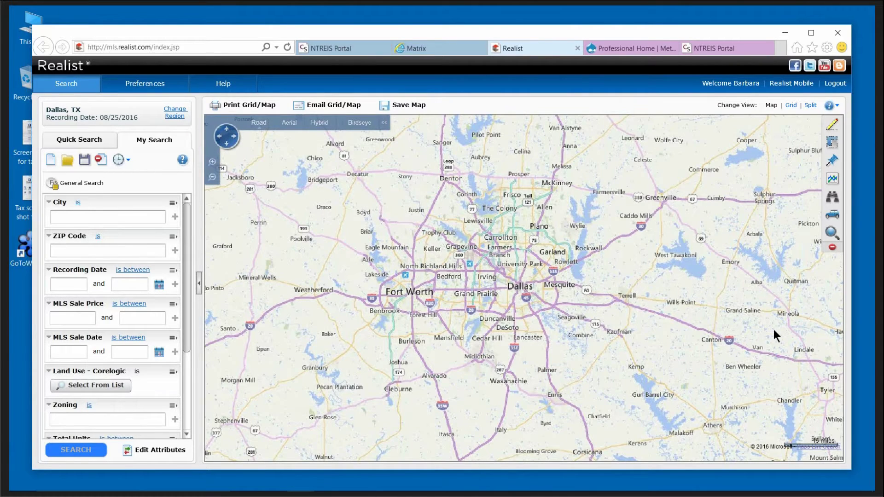
pyautogui.click(791, 106)
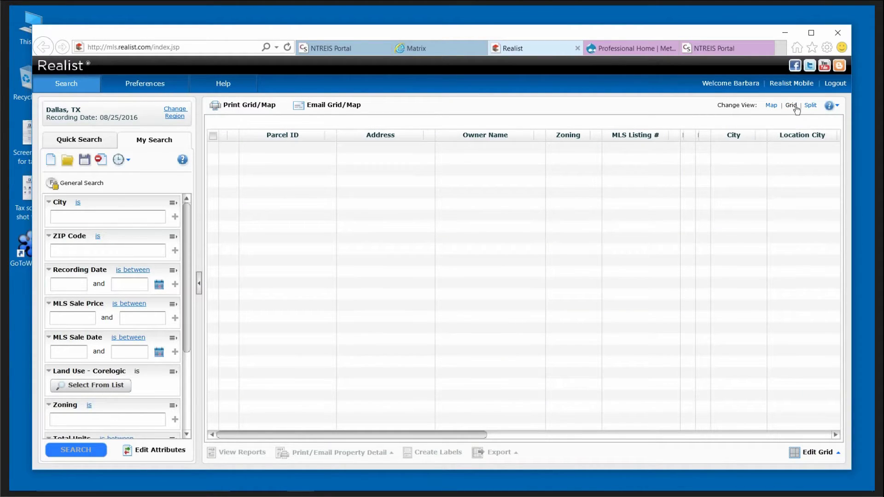
pyautogui.click(811, 106)
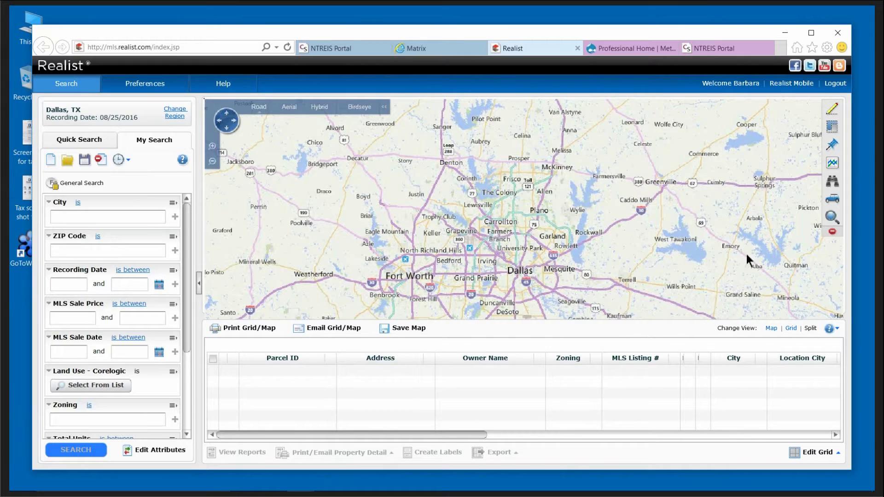
pyautogui.click(792, 329)
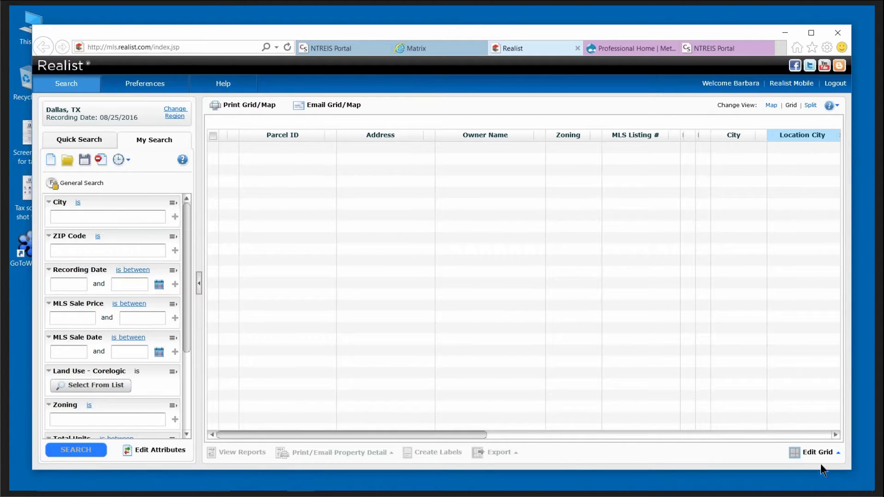
# Remove the Zoning, Location City, sale, assessed value, beds, baths, land use, lot acres and stories columns.
pyautogui.click(812, 456)
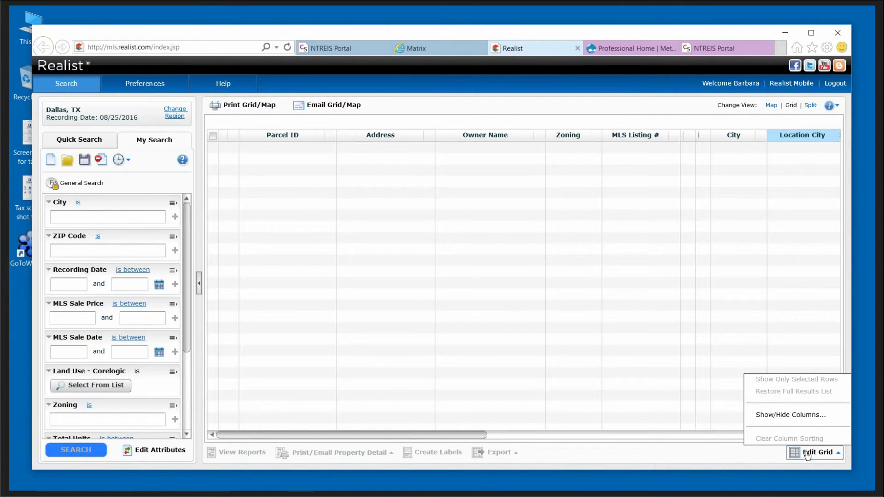
pyautogui.click(788, 414)
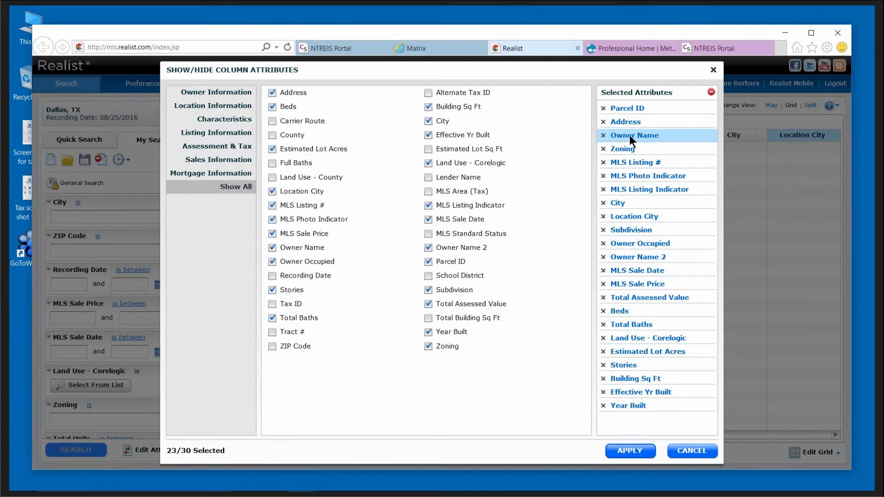
pyautogui.click(604, 150)
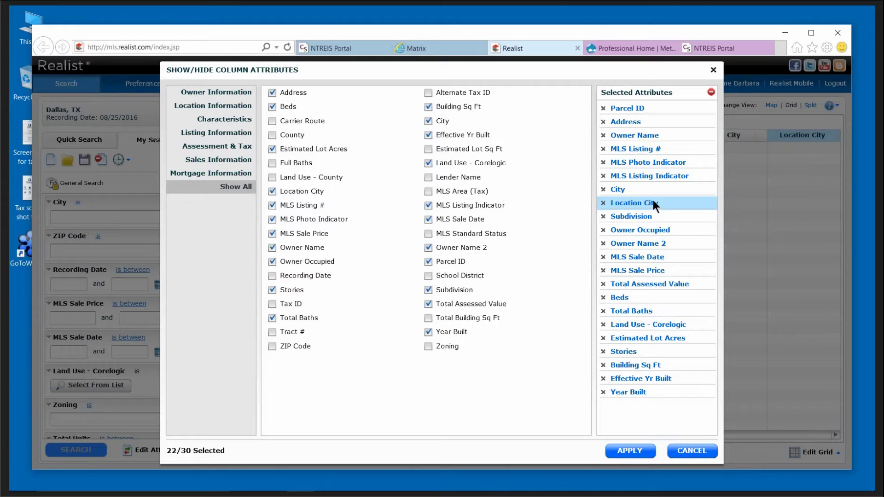
pyautogui.click(603, 203)
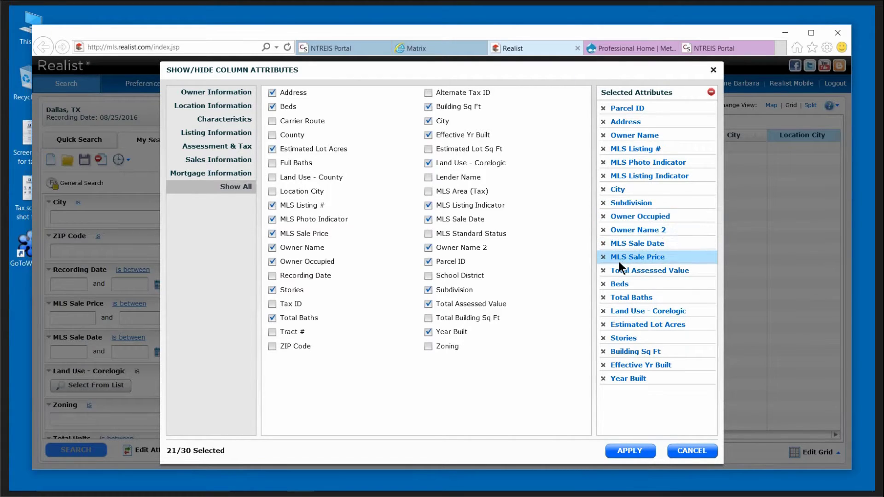
pyautogui.click(602, 244)
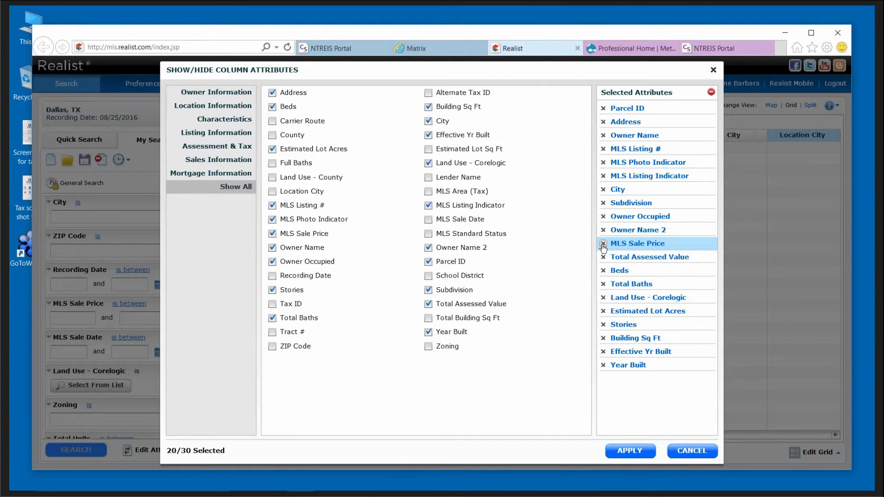
pyautogui.click(602, 244)
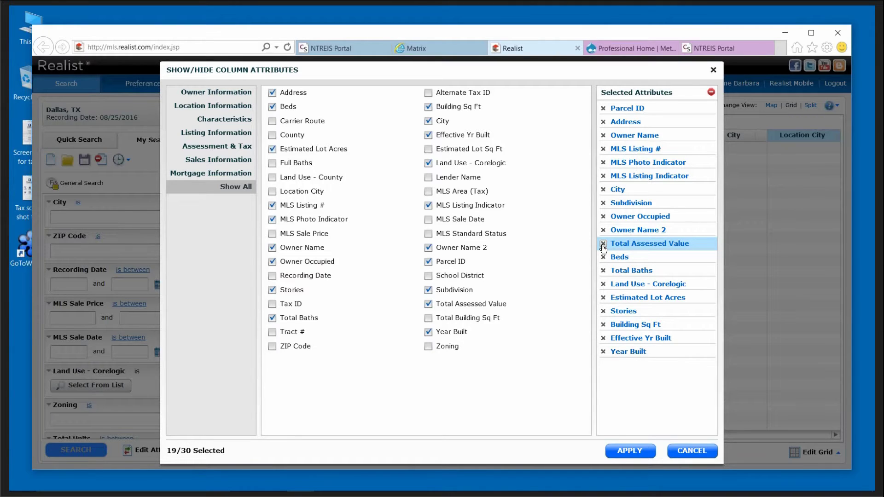
pyautogui.click(603, 244)
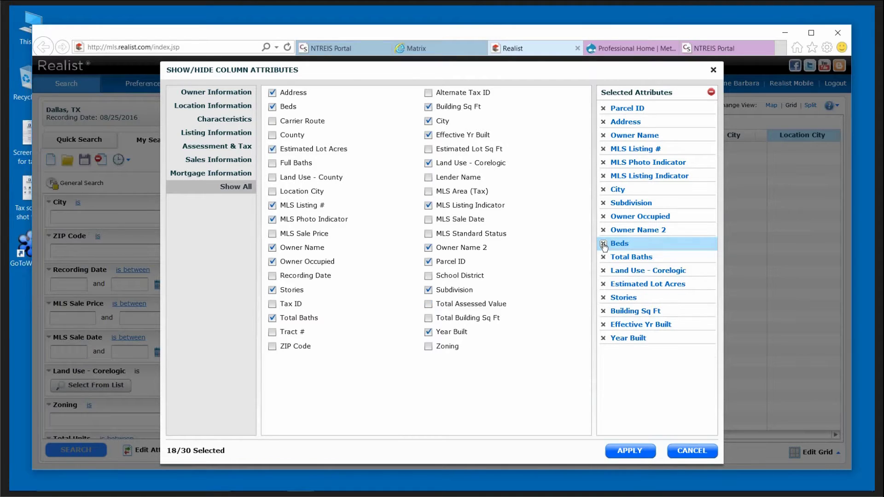
pyautogui.click(603, 244)
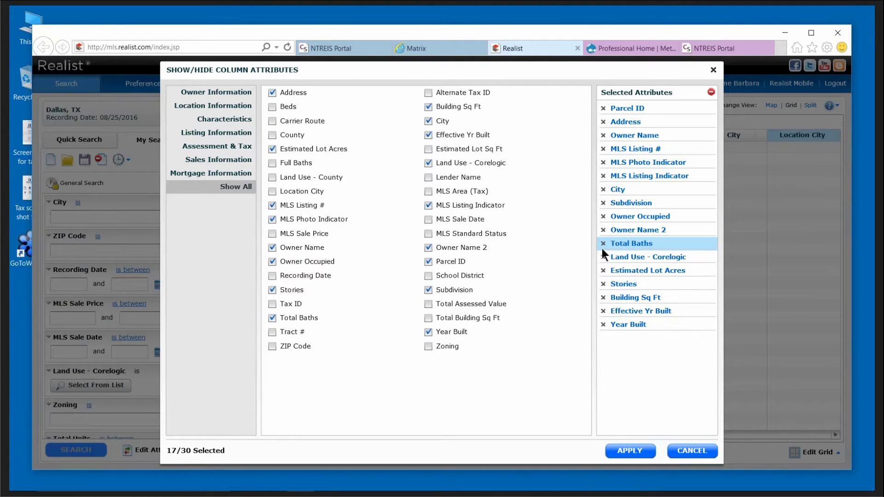
pyautogui.click(604, 245)
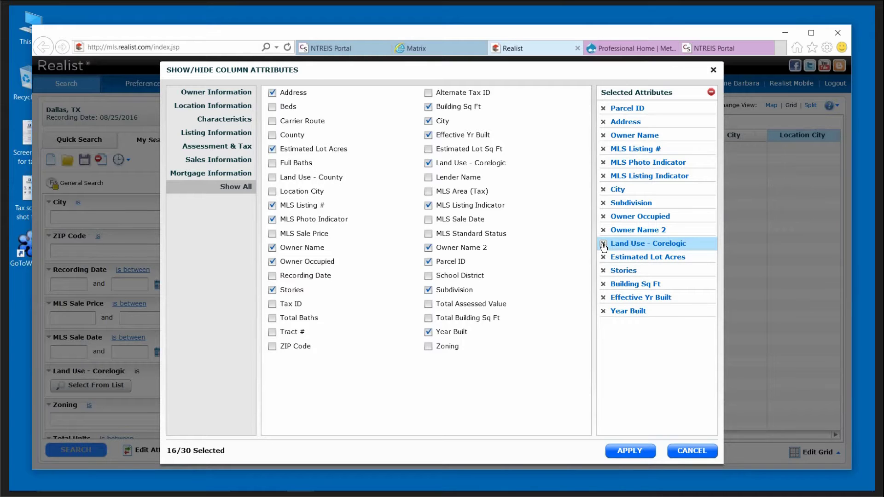
pyautogui.click(604, 245)
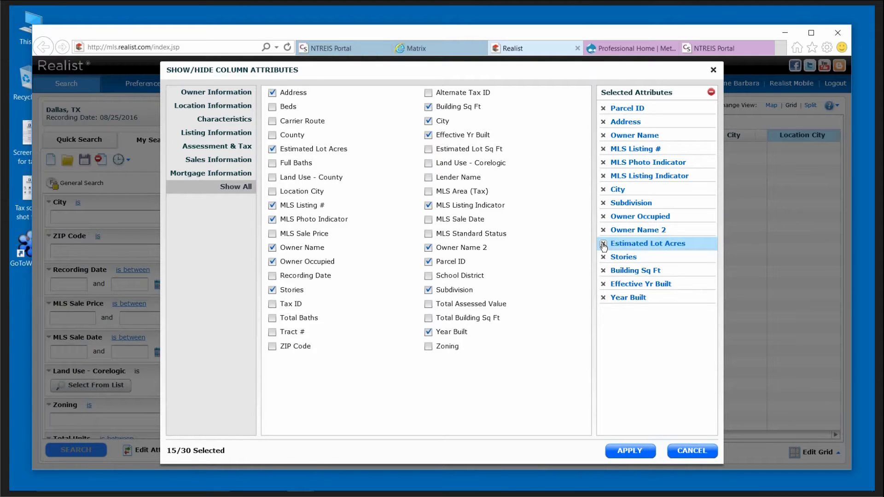
pyautogui.click(603, 245)
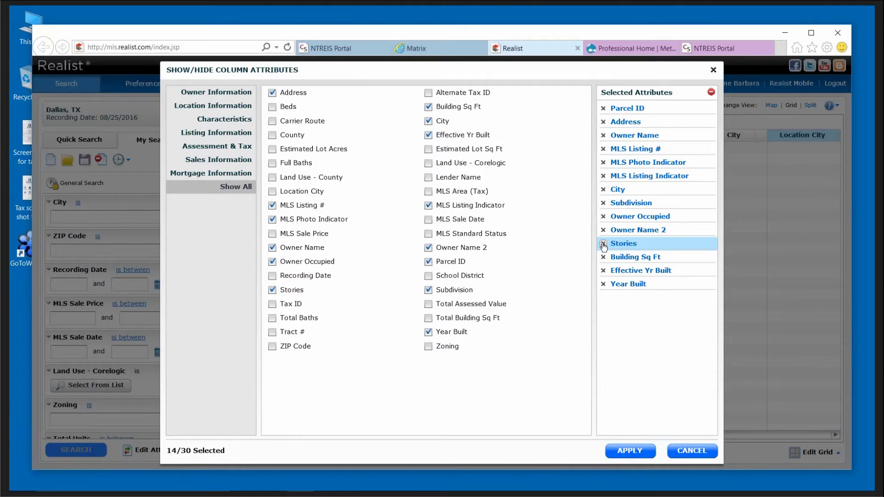
pyautogui.click(604, 244)
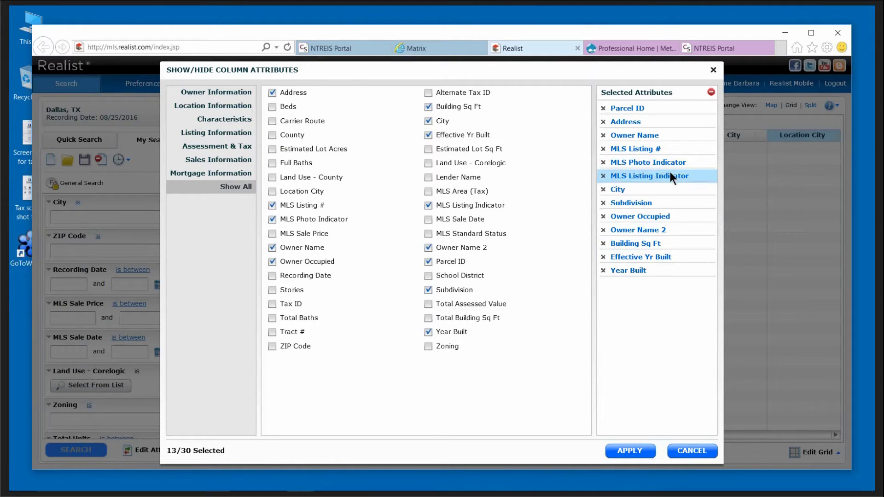
# Reorder the columns: MLS Listing #, Photo and Listing Indicators first, then Address and owner fields.
pyautogui.moveTo(670, 162); pyautogui.dragTo(665, 104)
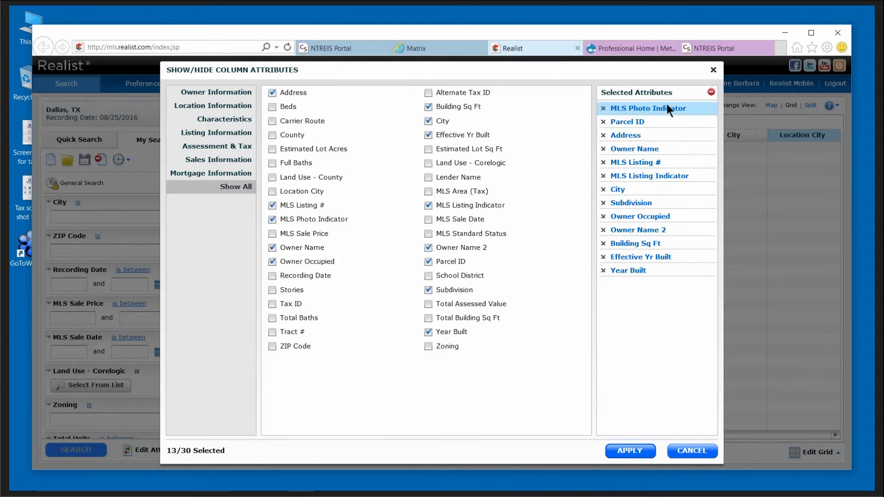
pyautogui.moveTo(654, 161); pyautogui.dragTo(649, 98)
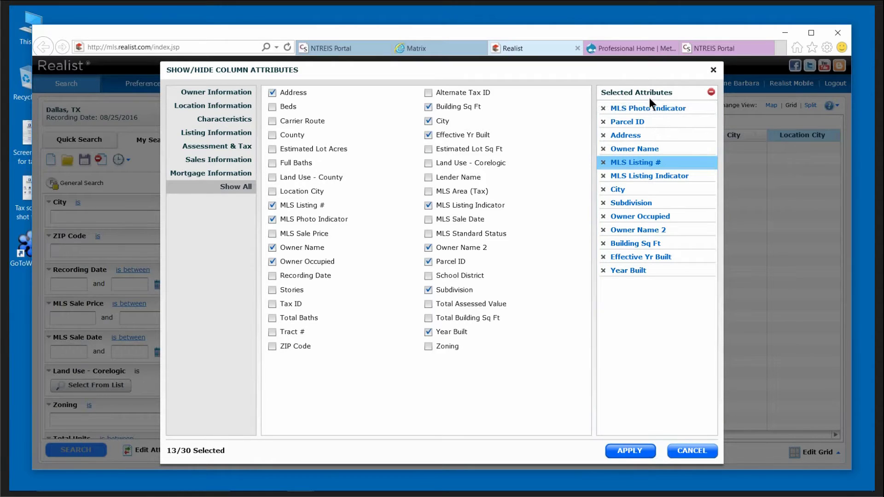
pyautogui.moveTo(651, 163); pyautogui.dragTo(649, 108)
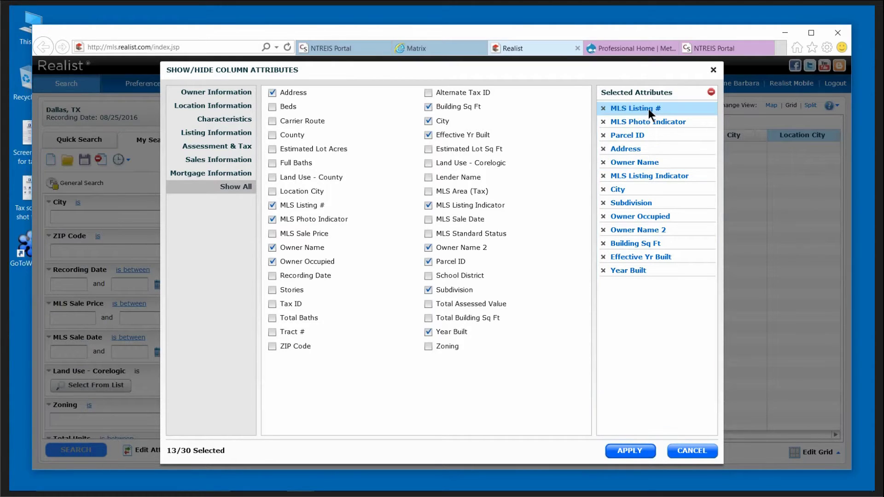
pyautogui.moveTo(668, 176); pyautogui.dragTo(665, 130)
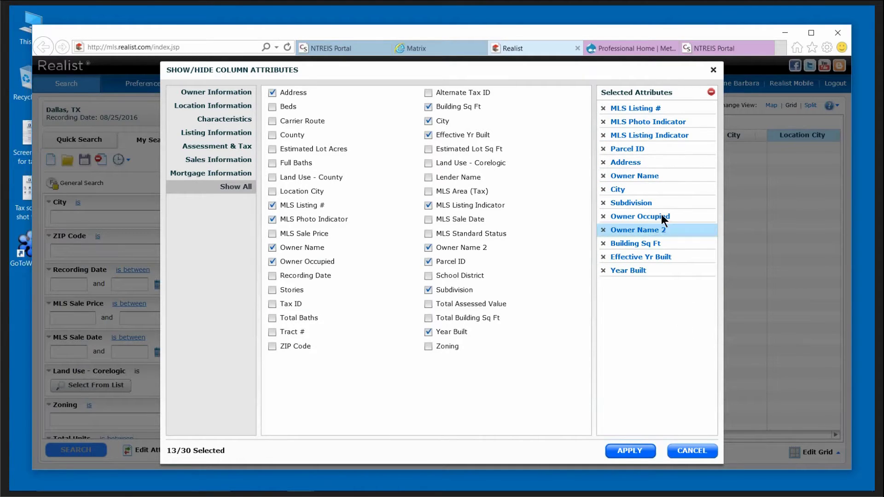
pyautogui.moveTo(640, 159); pyautogui.dragTo(654, 133)
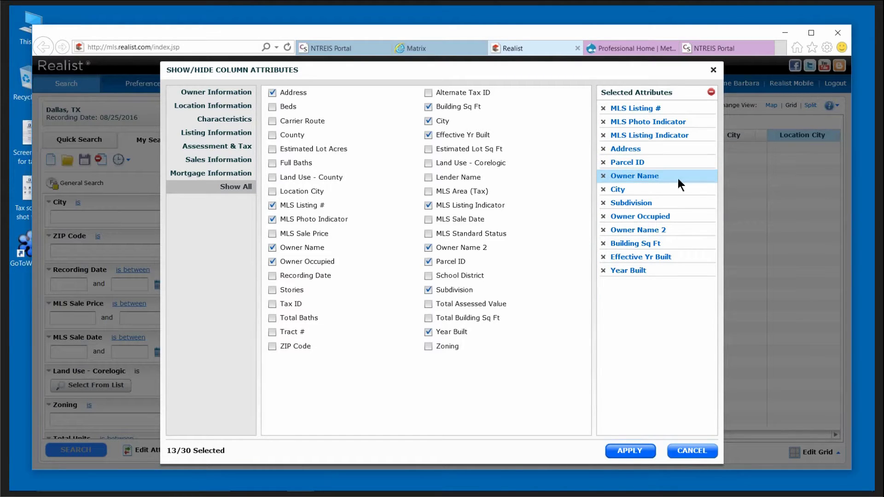
pyautogui.moveTo(656, 175); pyautogui.dragTo(657, 165)
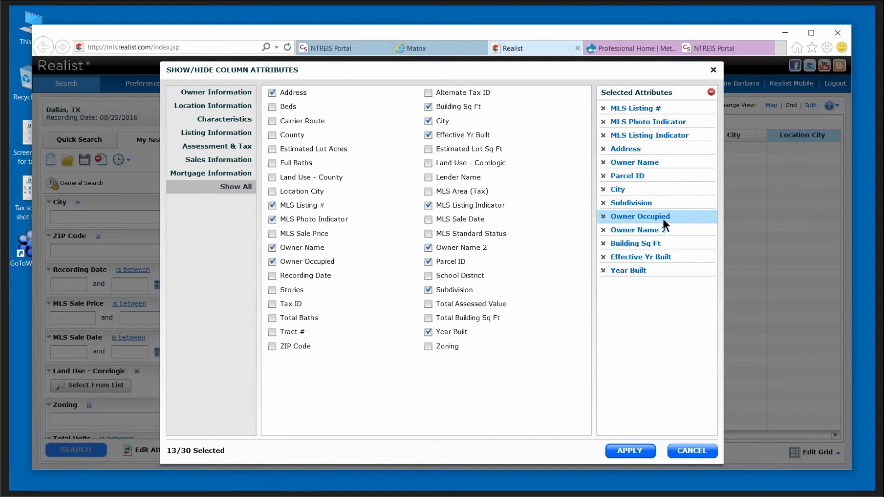
pyautogui.moveTo(663, 215); pyautogui.dragTo(663, 173)
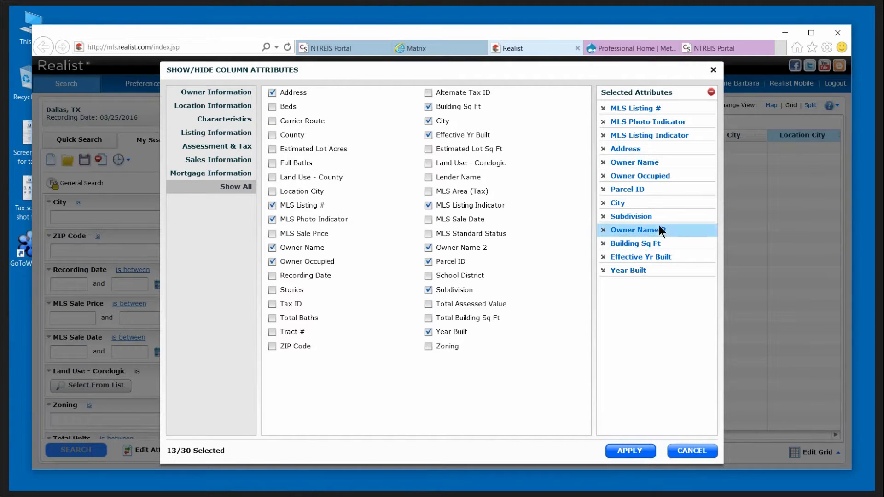
pyautogui.moveTo(661, 229); pyautogui.dragTo(662, 178)
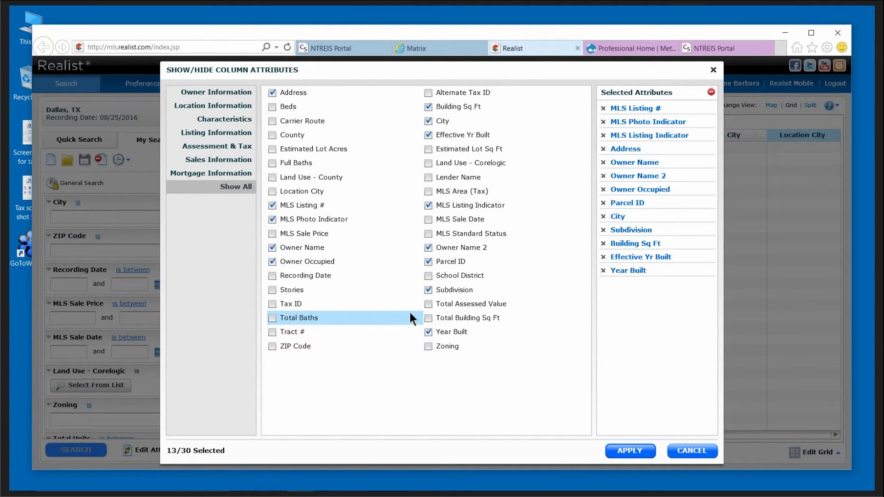
pyautogui.click(639, 452)
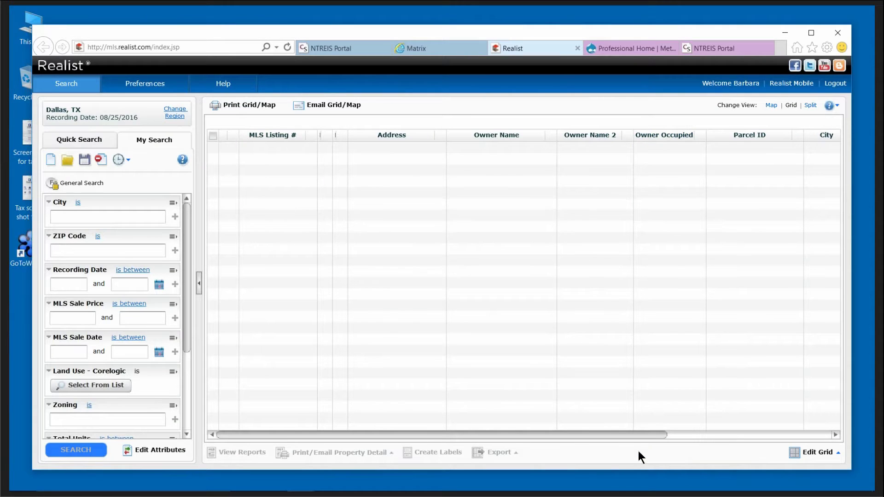
pyautogui.click(82, 137)
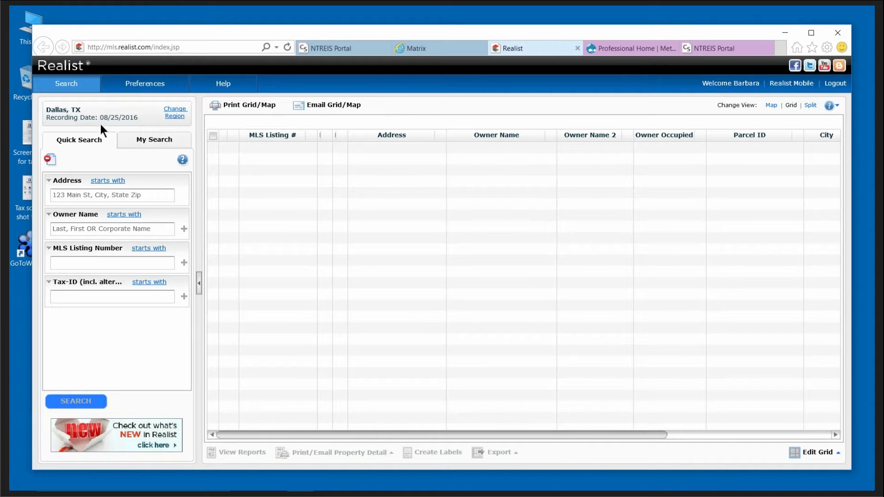
pyautogui.click(116, 197)
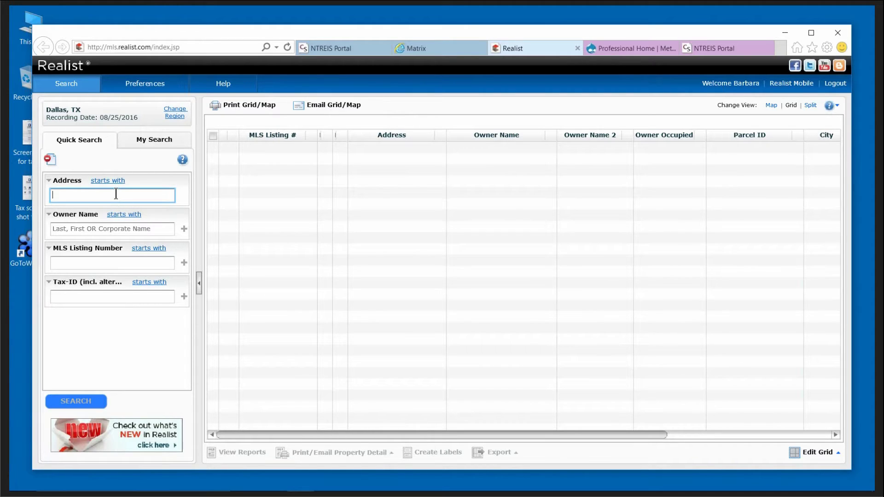
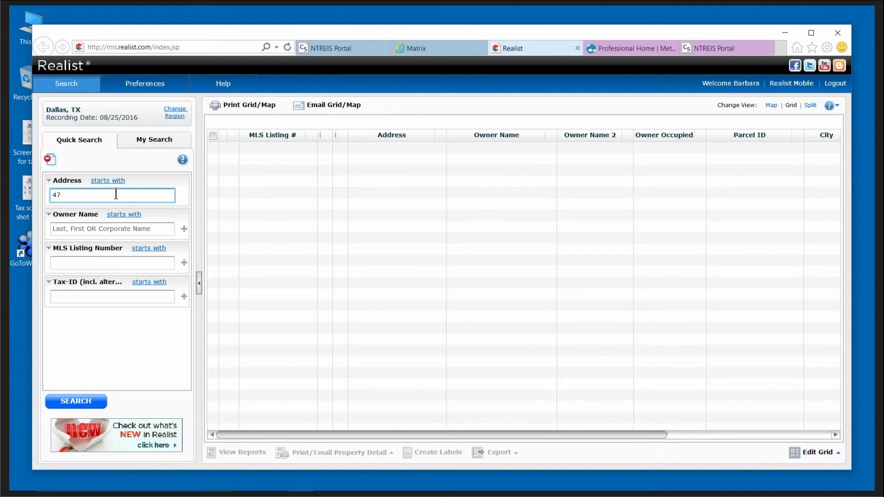
pyautogui.click(87, 403)
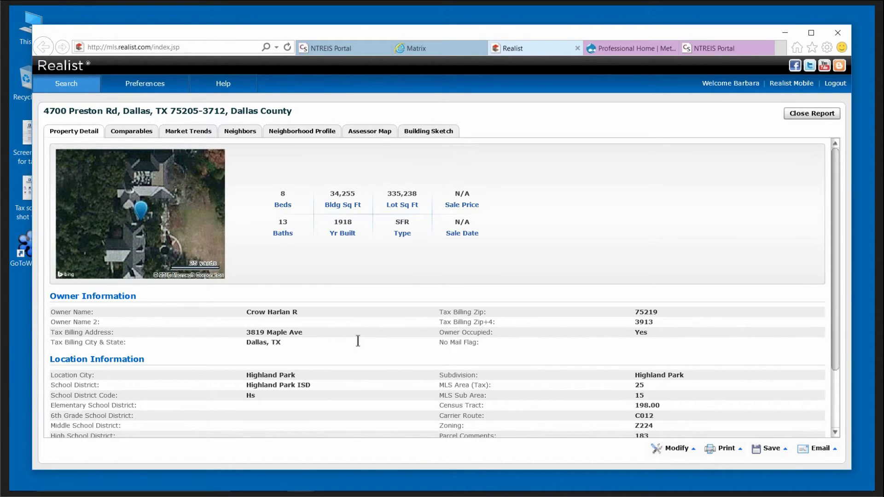
pyautogui.scroll(-5, 359, 341)
pyautogui.scroll(-4, 359, 341)
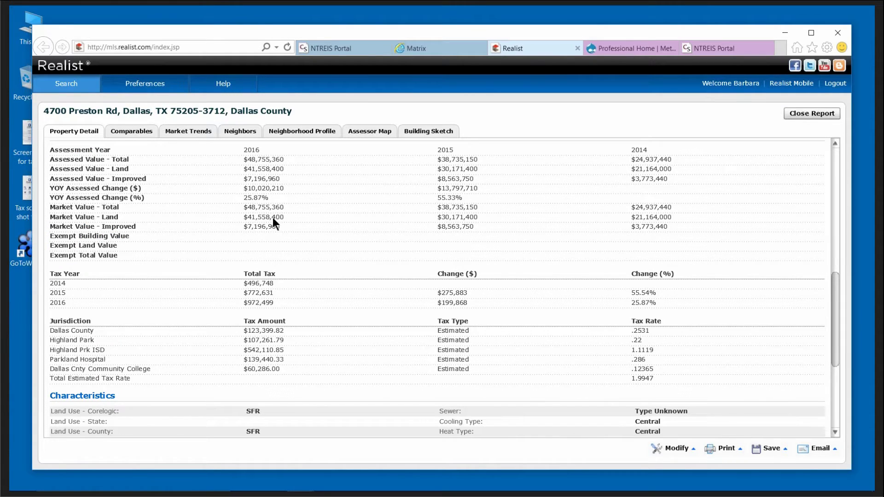
pyautogui.scroll(-4, 343, 326)
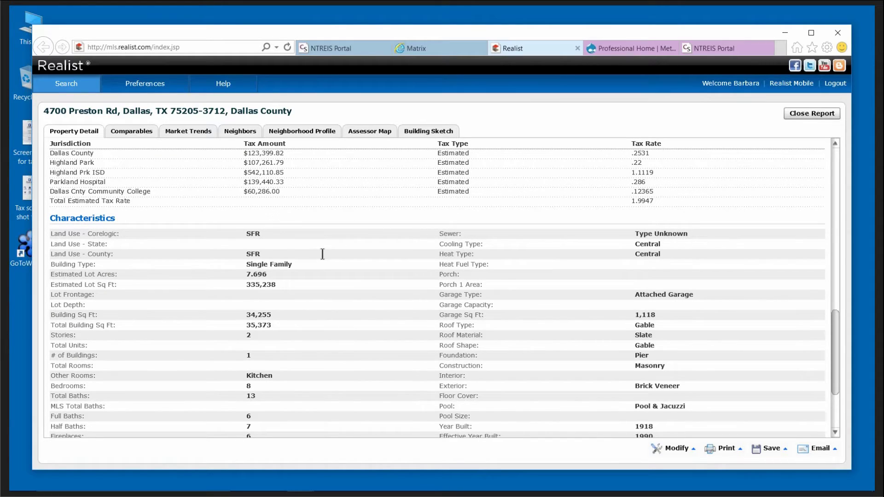
pyautogui.moveTo(265, 234); pyautogui.dragTo(230, 233)
pyautogui.scroll(-2, 332, 357)
pyautogui.scroll(-2, 330, 356)
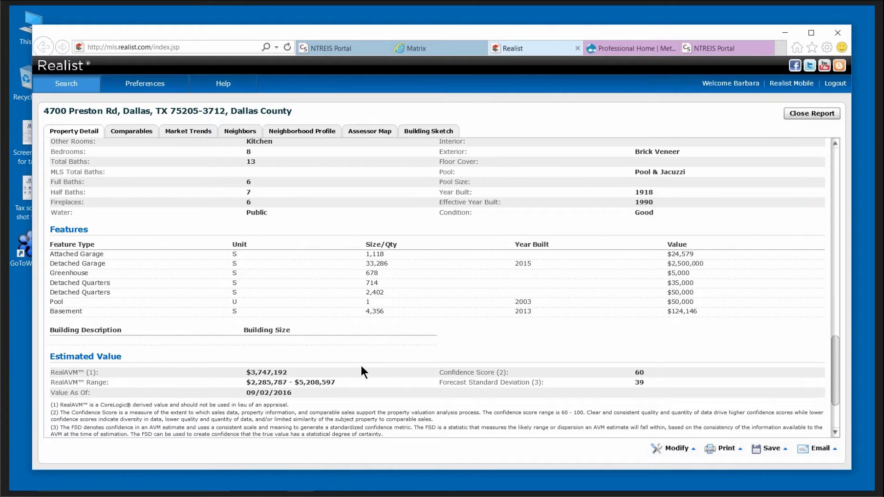
pyautogui.scroll(10, 363, 362)
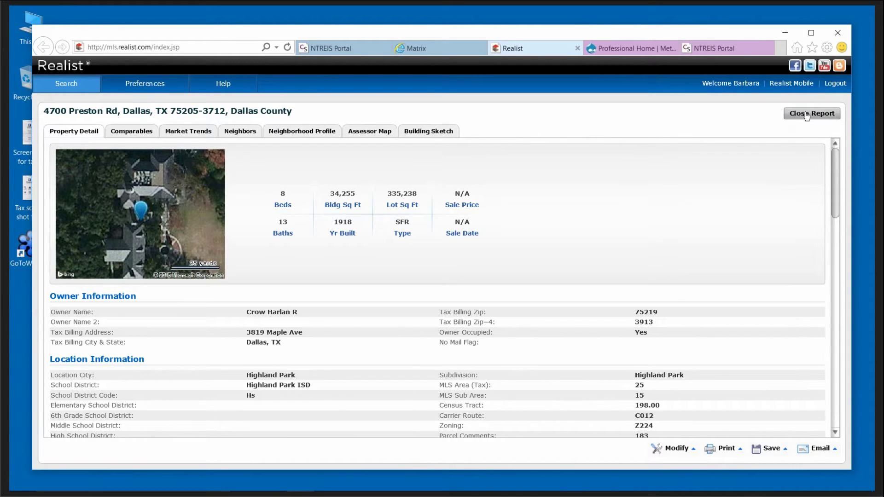
# Search owner name 'wells fargo' with the address cleared, returning 90 properties.
pyautogui.click(807, 115)
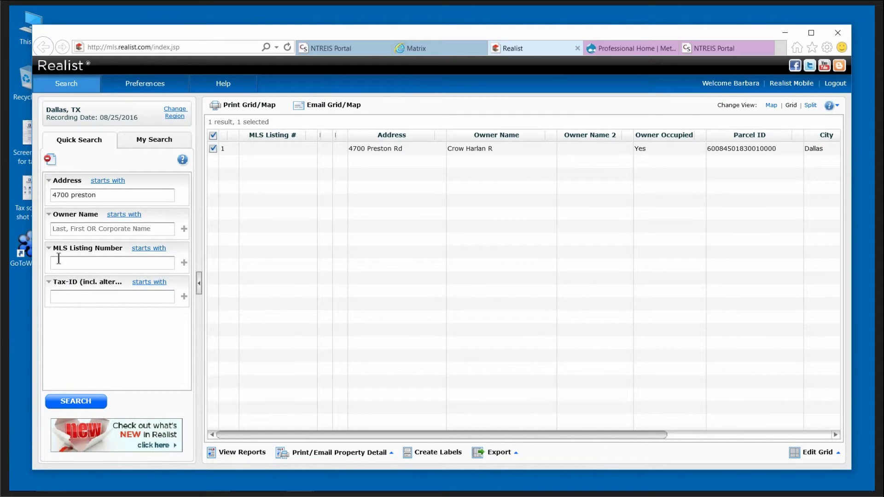
pyautogui.click(72, 228)
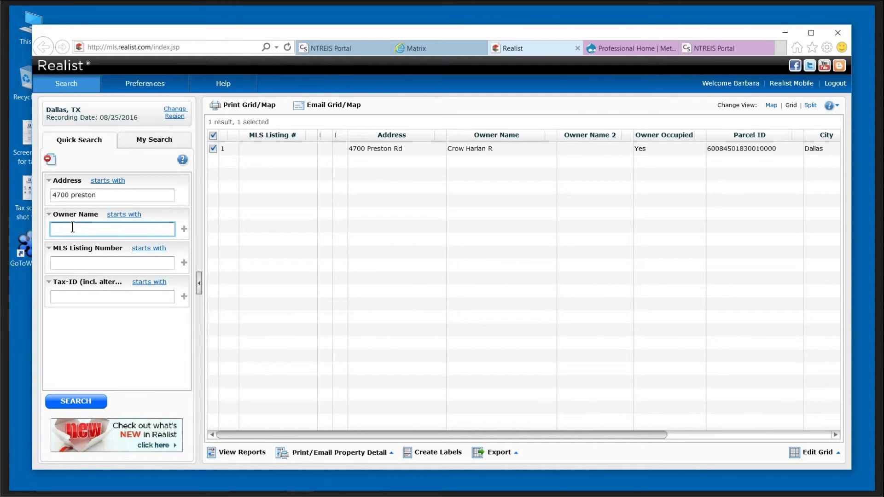
pyautogui.write('wells fargo')
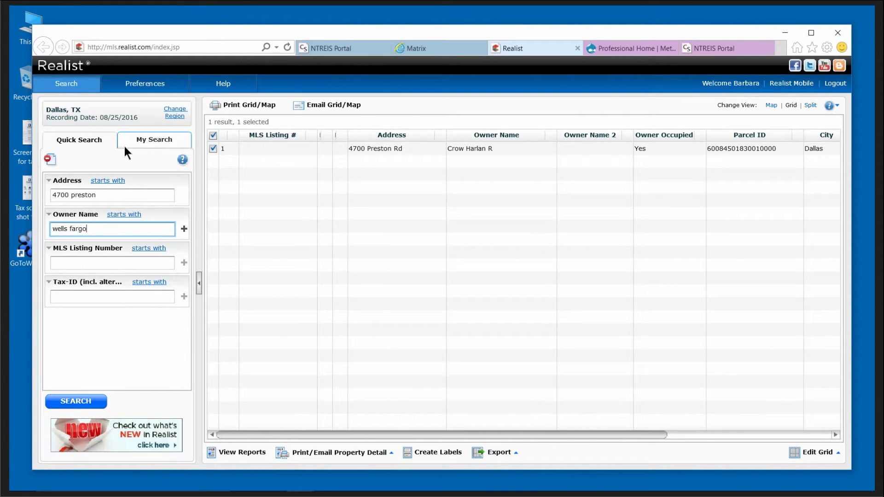
pyautogui.moveTo(99, 195); pyautogui.dragTo(10, 189)
pyautogui.press('BackSpace')
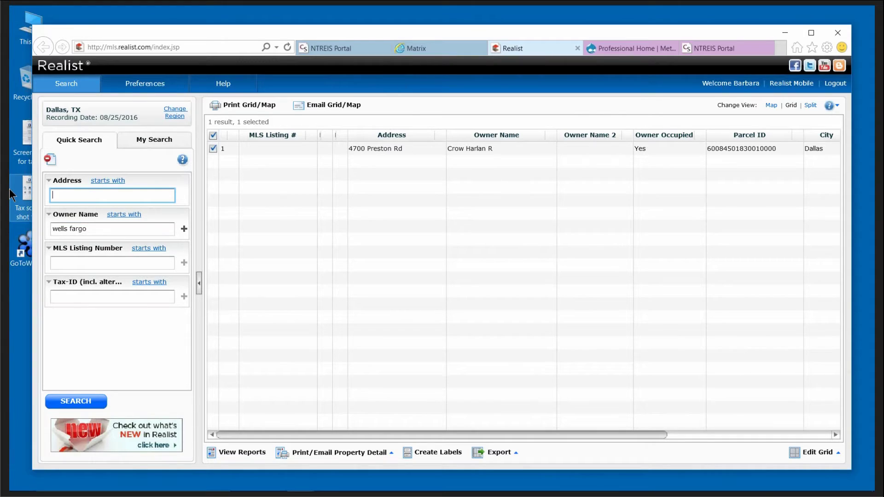
pyautogui.click(76, 403)
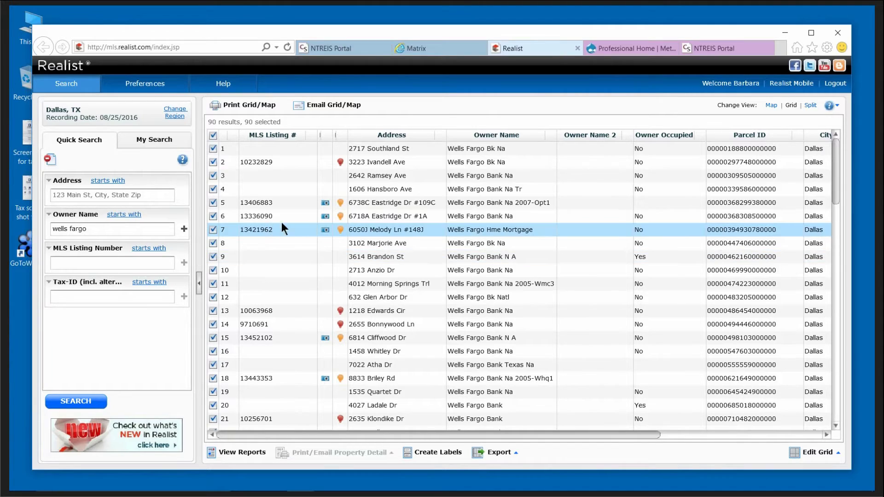
pyautogui.click(310, 134)
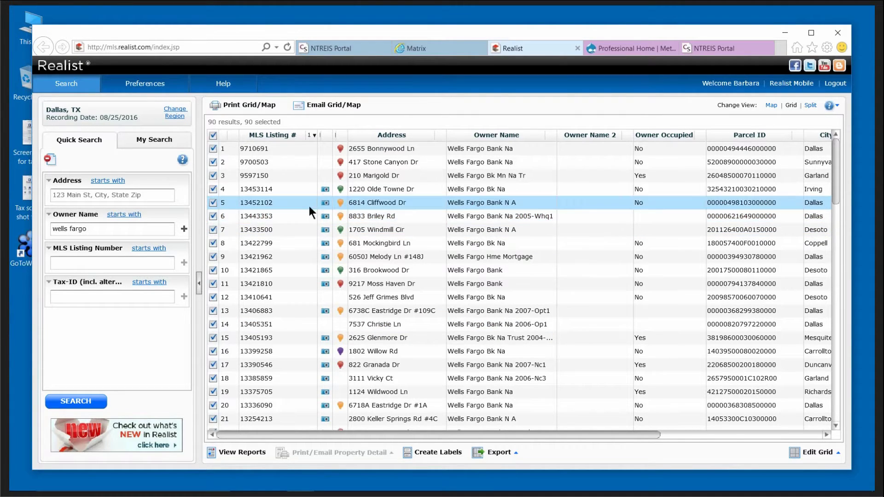
pyautogui.click(325, 190)
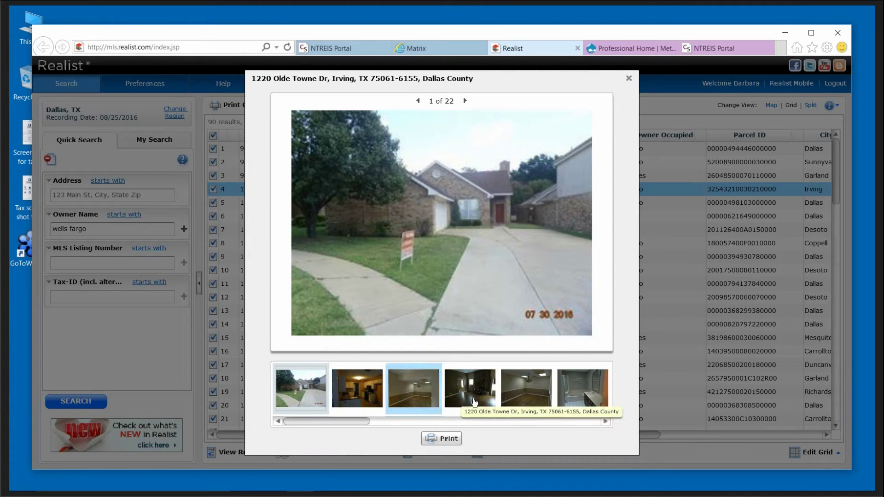
pyautogui.click(425, 395)
pyautogui.click(481, 391)
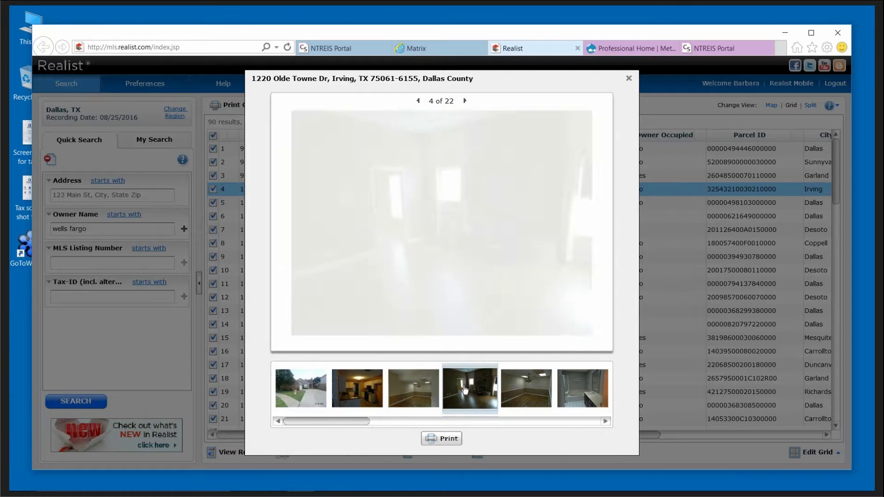
pyautogui.click(526, 394)
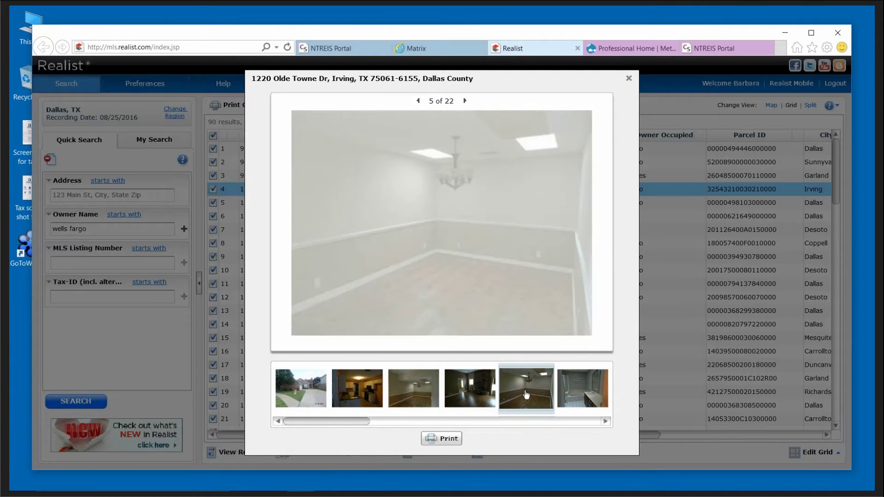
pyautogui.click(574, 396)
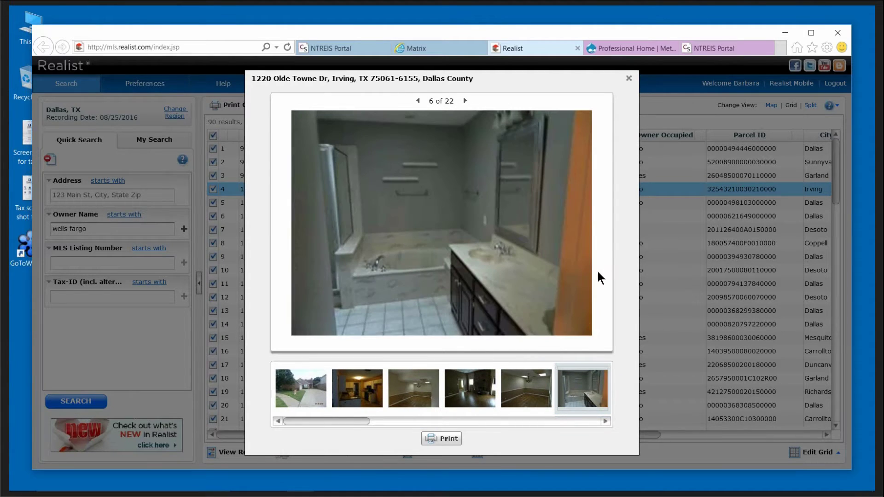
pyautogui.click(627, 77)
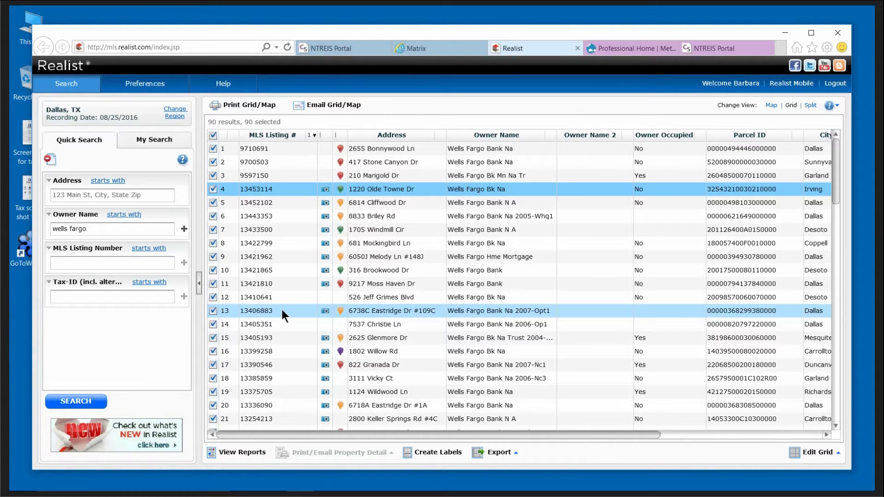
# Delete 'wells fargo' from the Owner Name field.
pyautogui.moveTo(106, 229); pyautogui.dragTo(32, 229)
pyautogui.press('BackSpace')
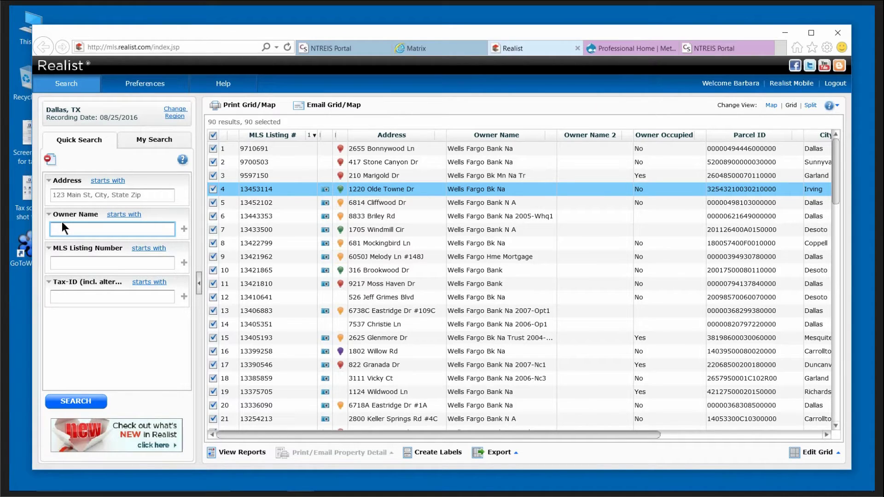
# Search Owner Name for the owner's last,first name, then surname only, finding 2 properties.
pyautogui.click(98, 404)
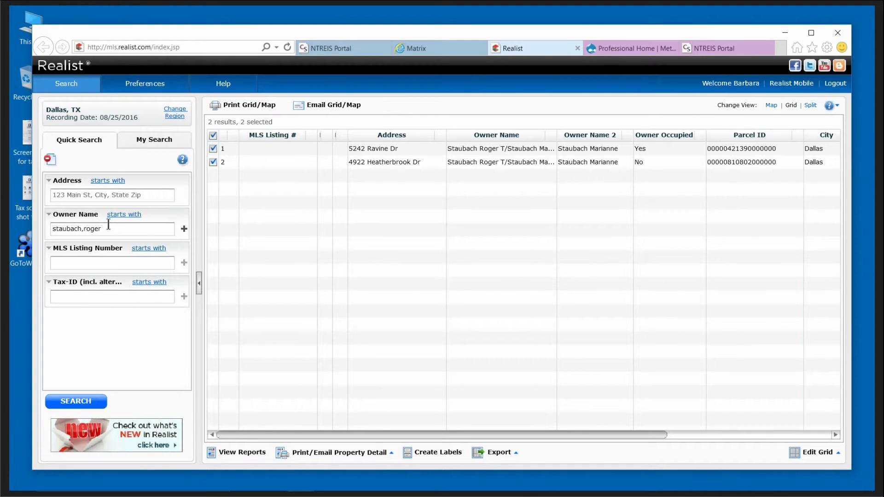
pyautogui.tripleClick(105, 227)
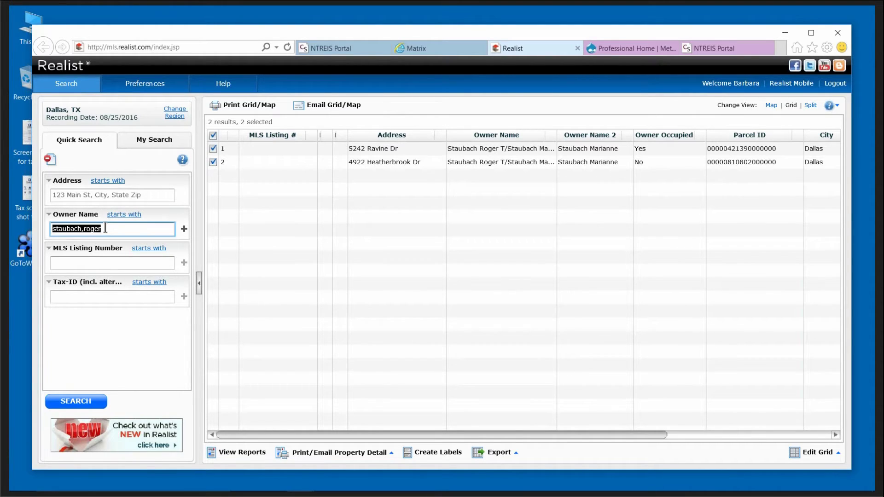
pyautogui.click(105, 227)
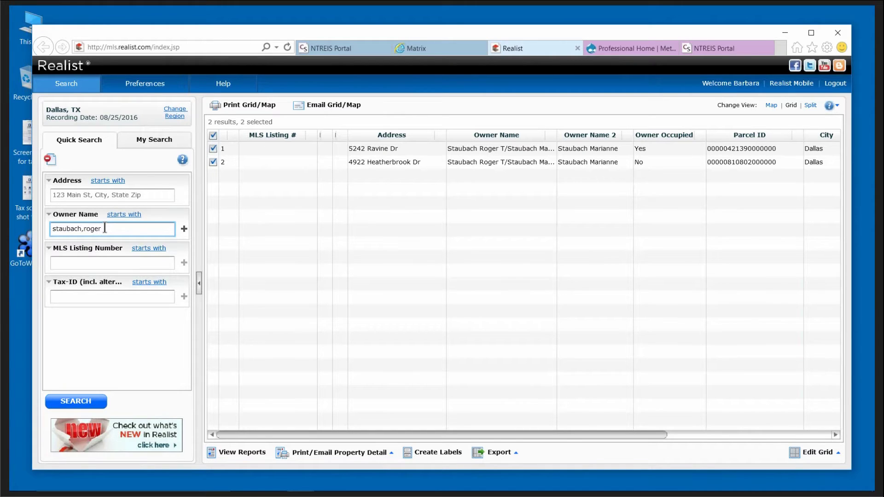
pyautogui.press('BackSpace')
pyautogui.press('BackSpace')
pyautogui.press('BackSpace')
pyautogui.press('BackSpace')
pyautogui.press('BackSpace')
pyautogui.press('BackSpace')
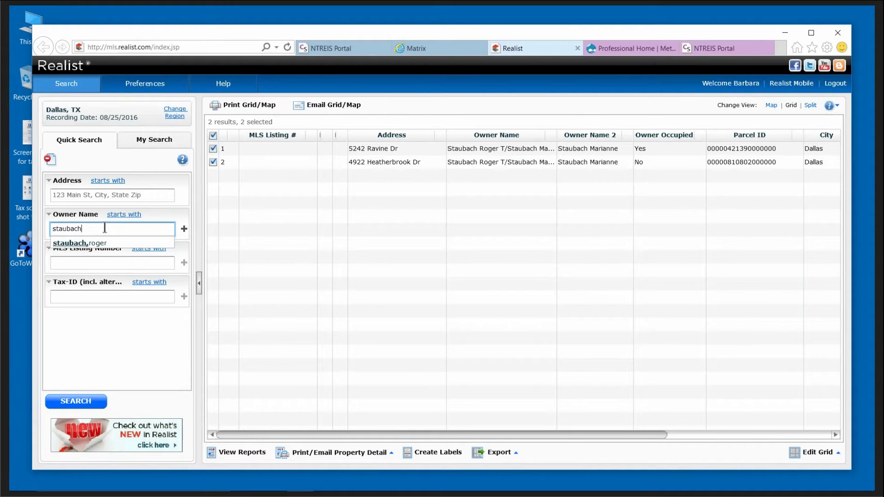
pyautogui.press('Return')
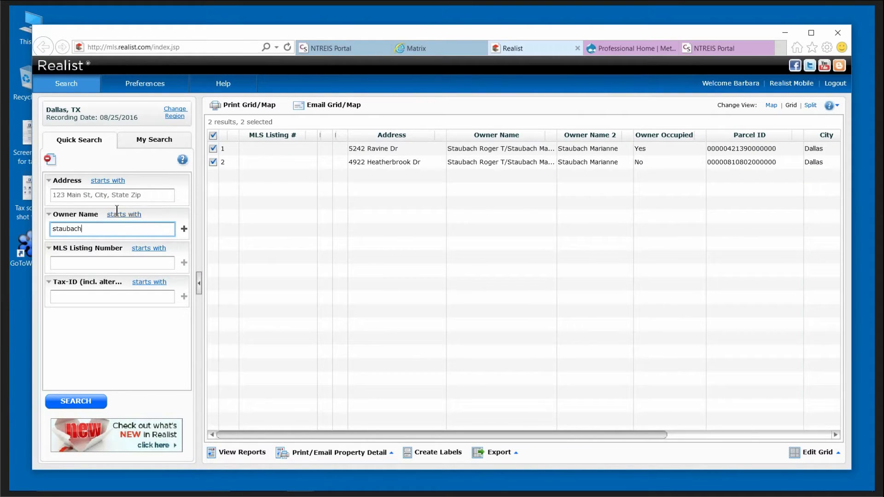
# Clear the surname from the Owner Name field, ready for a new entry.
pyautogui.moveTo(100, 230); pyautogui.dragTo(29, 226)
pyautogui.press('BackSpace')
pyautogui.click(83, 345)
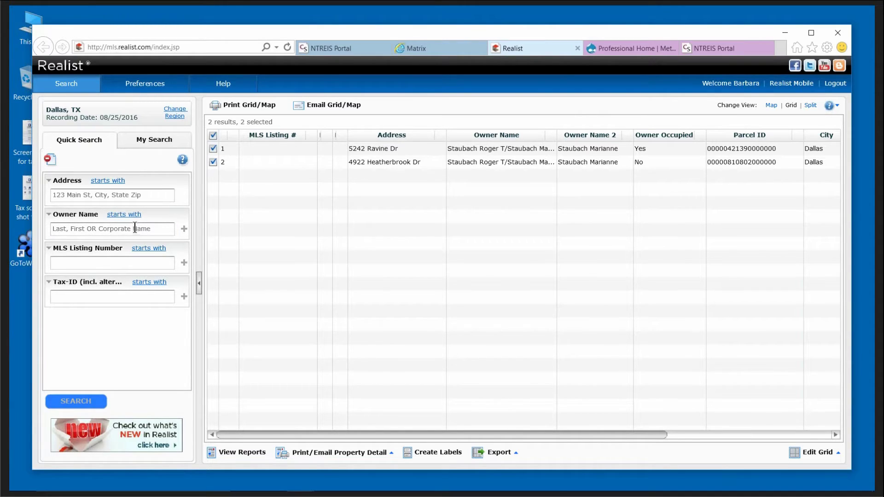
pyautogui.click(109, 228)
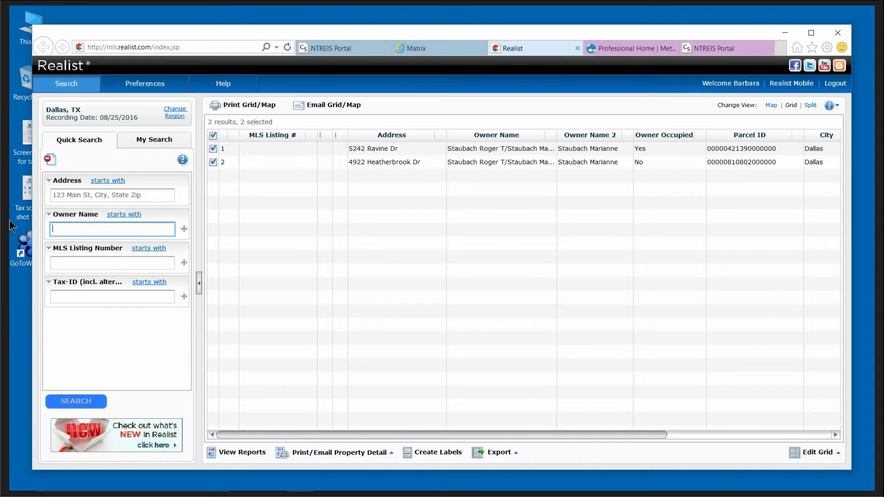
# Search owners starting with 'bach' (72 results), then rerun with exact 'is' matching.
pyautogui.write('bach')
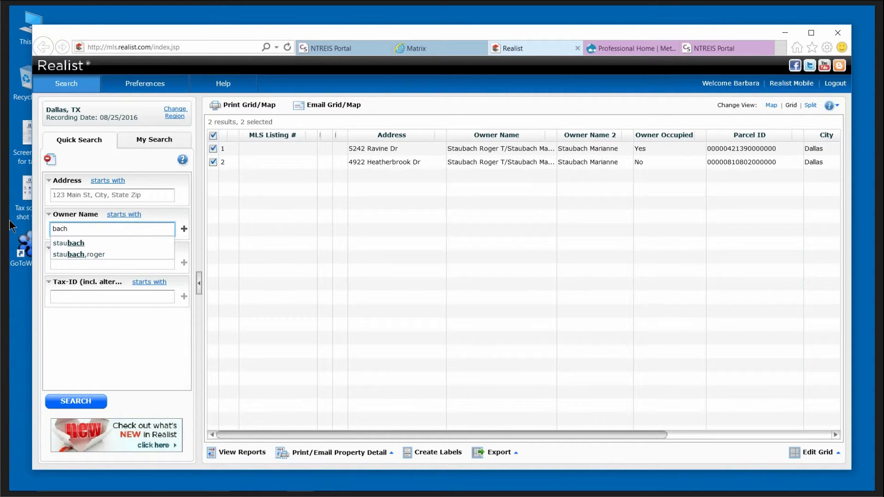
pyautogui.press('Return')
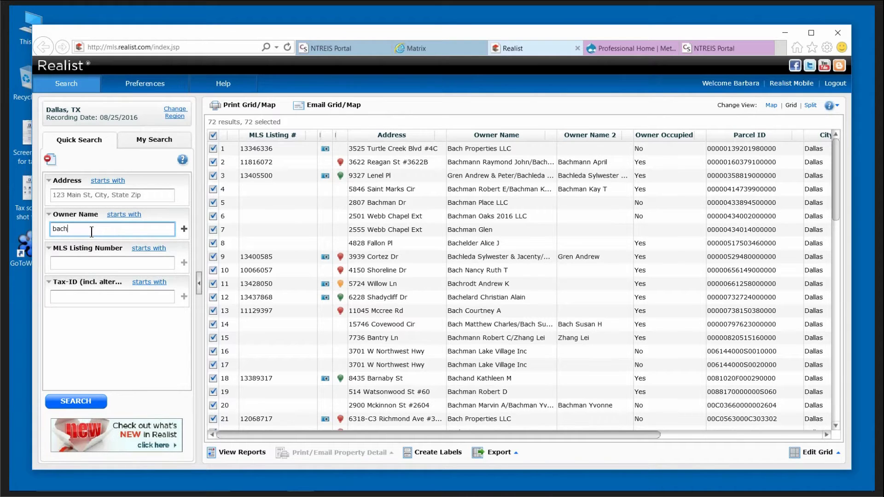
pyautogui.click(123, 215)
pyautogui.click(110, 224)
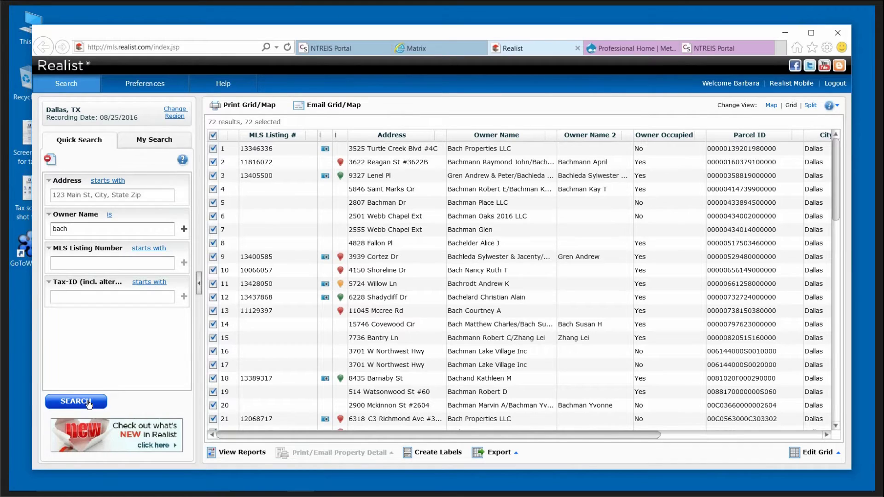
pyautogui.click(87, 401)
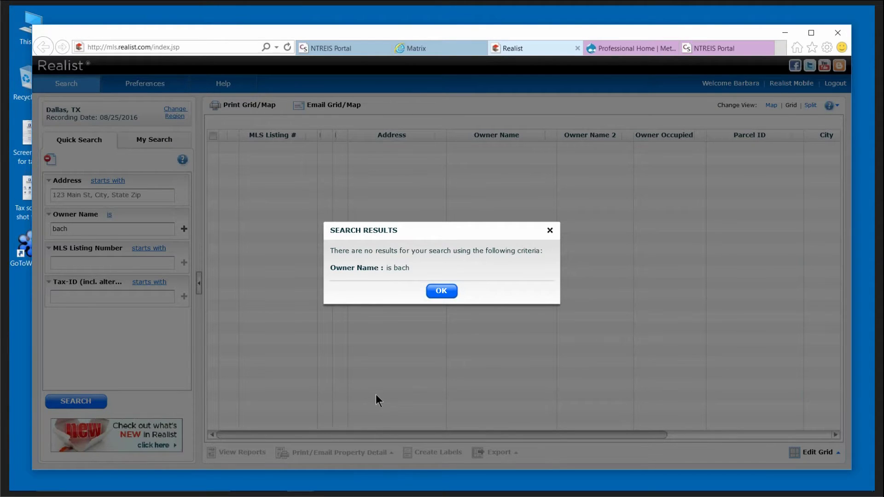
# Dismiss the no-results notice and delete 'bach' from the Owner Name criterion.
pyautogui.click(442, 291)
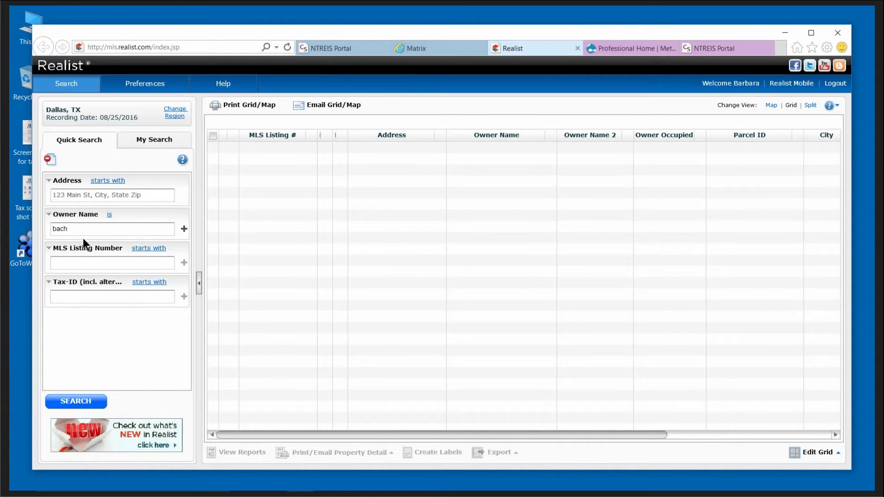
pyautogui.moveTo(83, 229); pyautogui.dragTo(23, 226)
pyautogui.press('BackSpace')
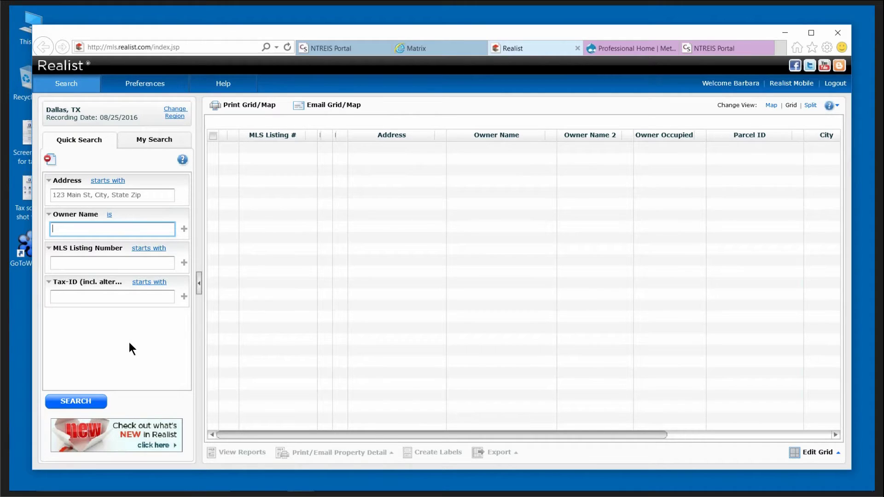
# Switch the Owner Name matching from exact 'is' back to 'starts with'.
pyautogui.click(109, 215)
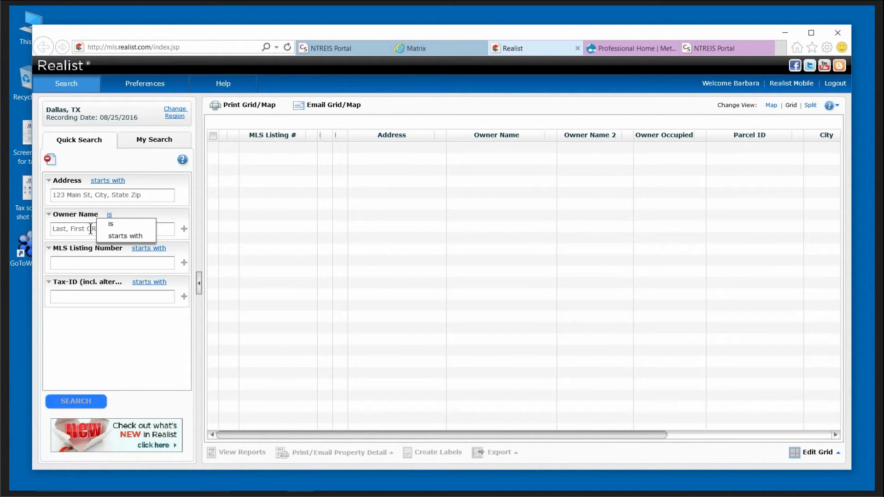
pyautogui.click(110, 226)
pyautogui.click(110, 217)
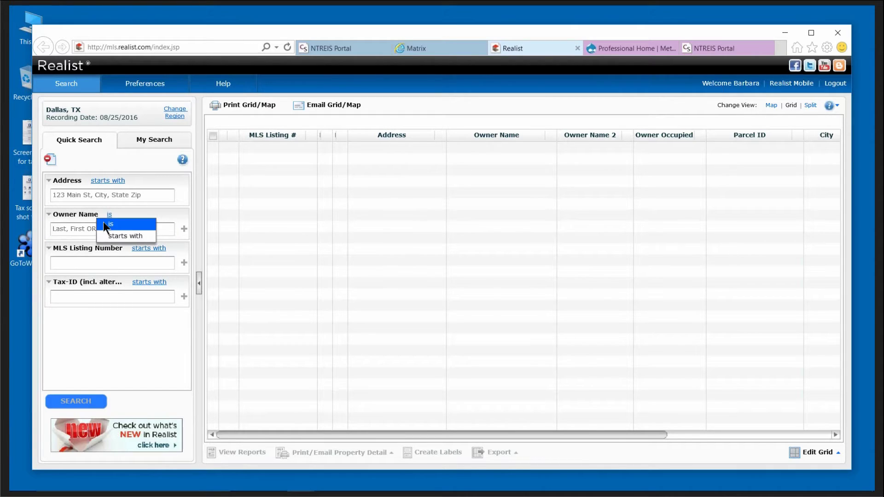
pyautogui.click(116, 235)
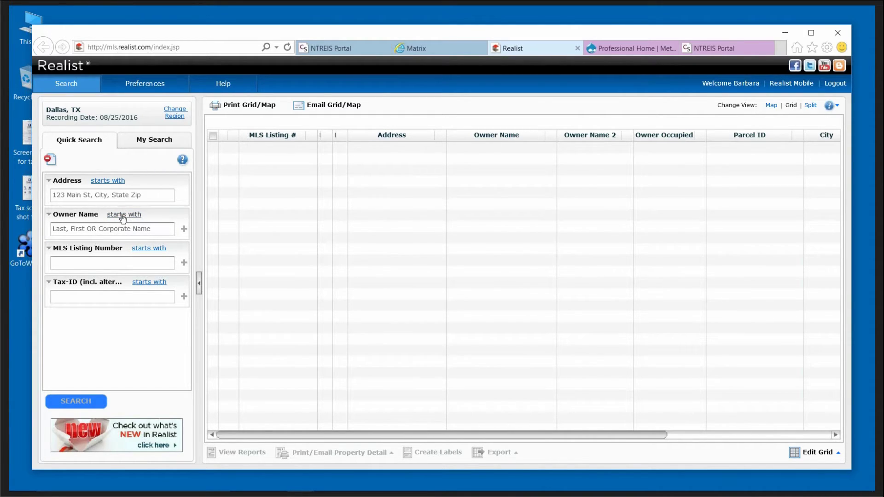
# Try owner names 'wells' and then 'chase', then clear the Owner Name field entirely.
pyautogui.click(97, 231)
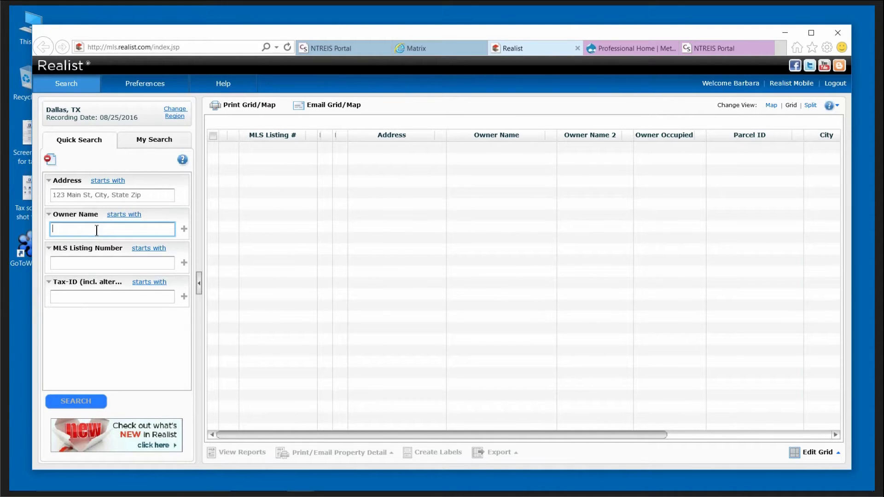
pyautogui.write('wells')
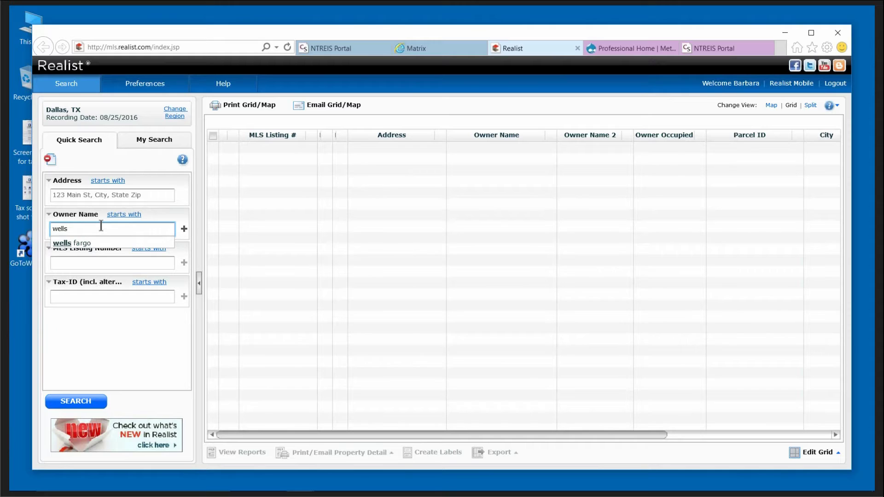
pyautogui.press('BackSpace')
pyautogui.press('BackSpace')
pyautogui.press('BackSpace')
pyautogui.press('BackSpace')
pyautogui.press('BackSpace')
pyautogui.write('cha')
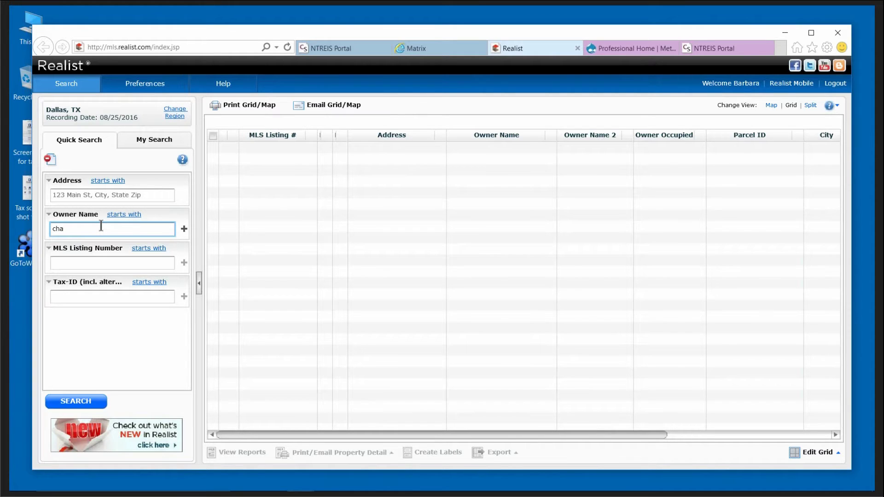
pyautogui.write('se')
pyautogui.moveTo(80, 229); pyautogui.dragTo(10, 220)
pyautogui.press('BackSpace')
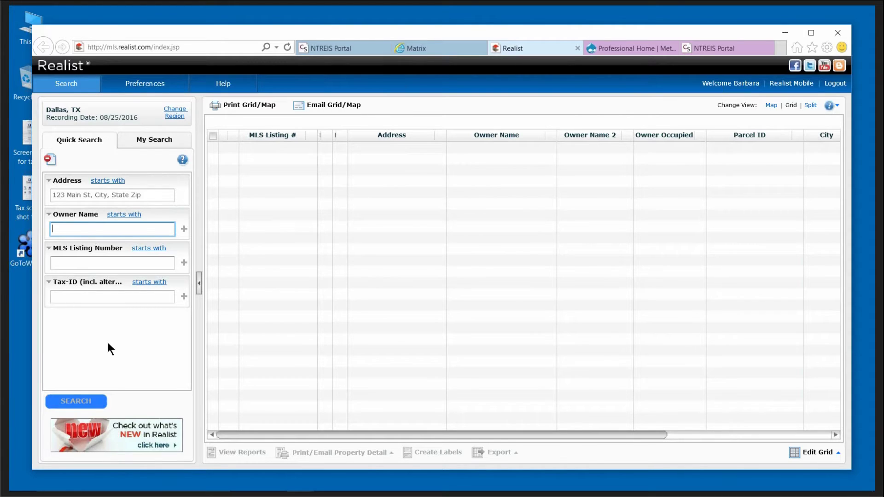
pyautogui.click(106, 341)
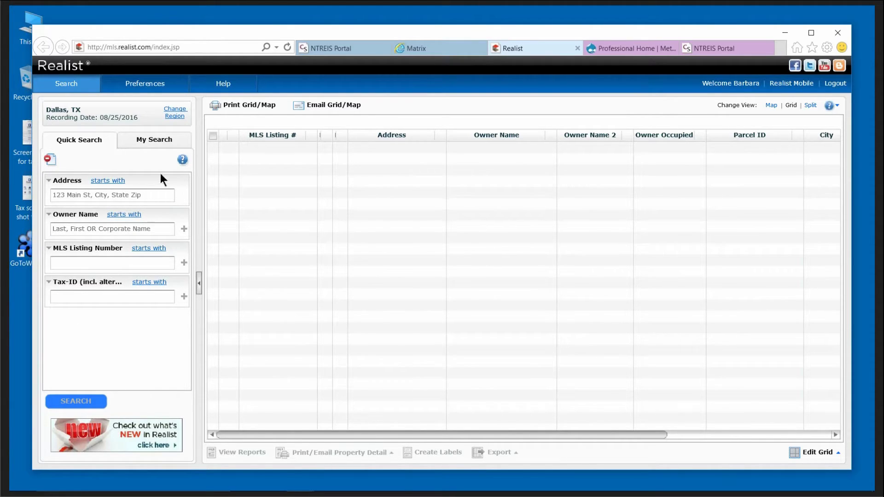
# Load the General Search form from the My Search tab's recent searches list.
pyautogui.click(156, 139)
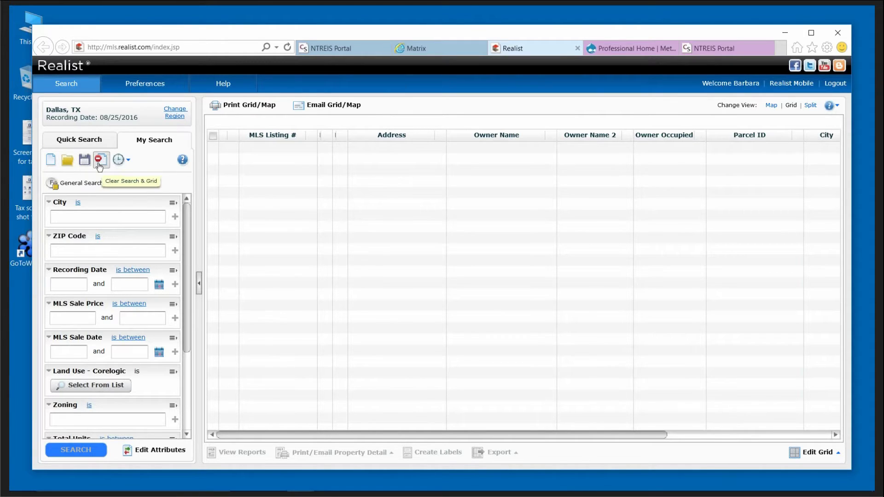
pyautogui.click(130, 161)
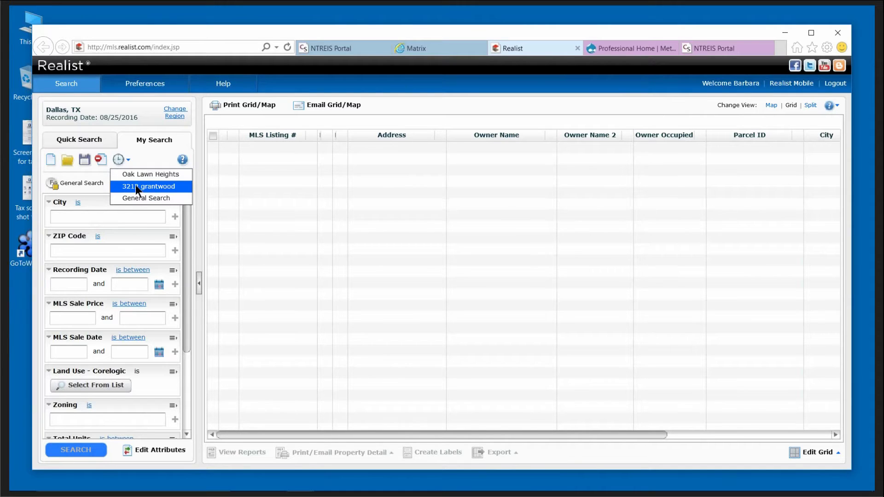
pyautogui.click(94, 216)
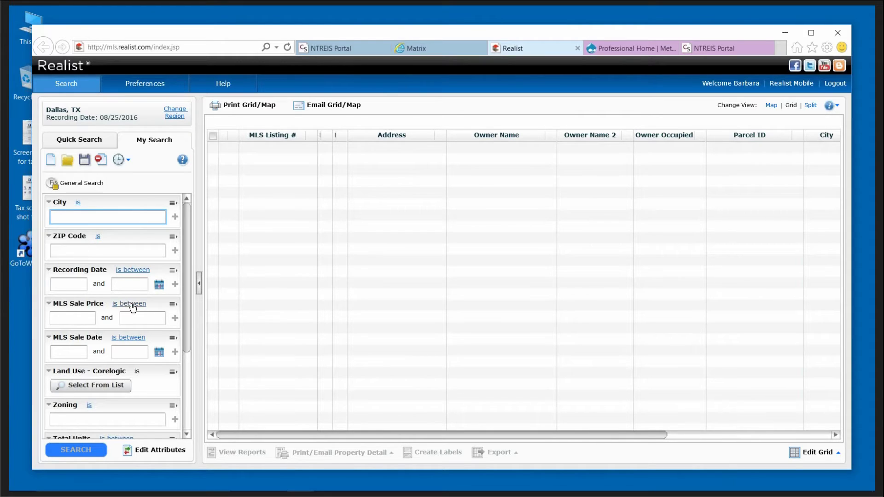
# Try Recording Date's earlier-dates operator, then set it back to a date range.
pyautogui.click(137, 275)
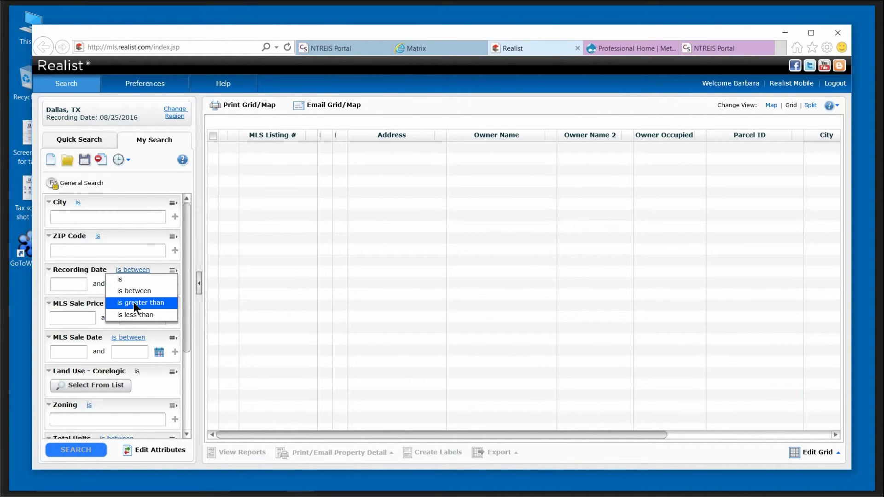
pyautogui.click(135, 315)
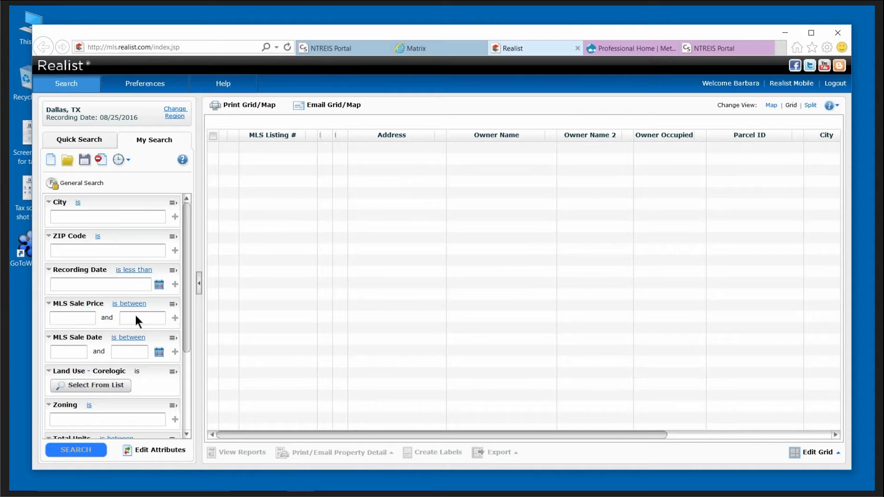
pyautogui.click(139, 271)
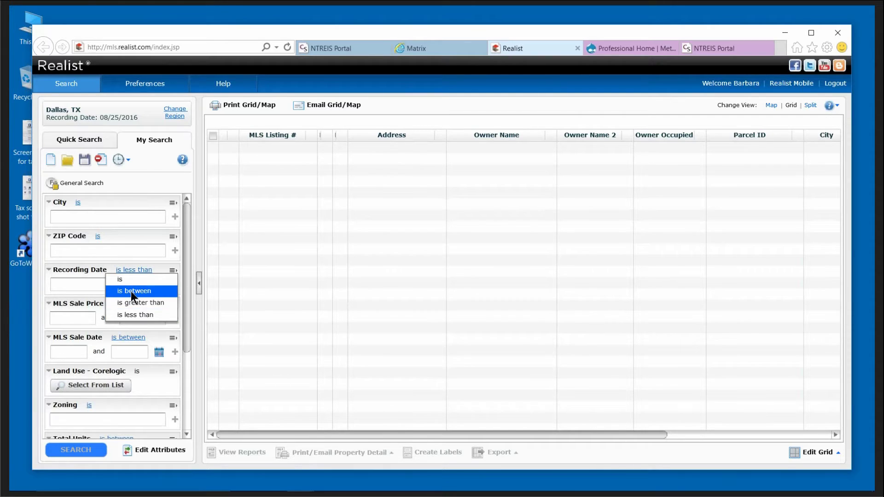
pyautogui.click(131, 291)
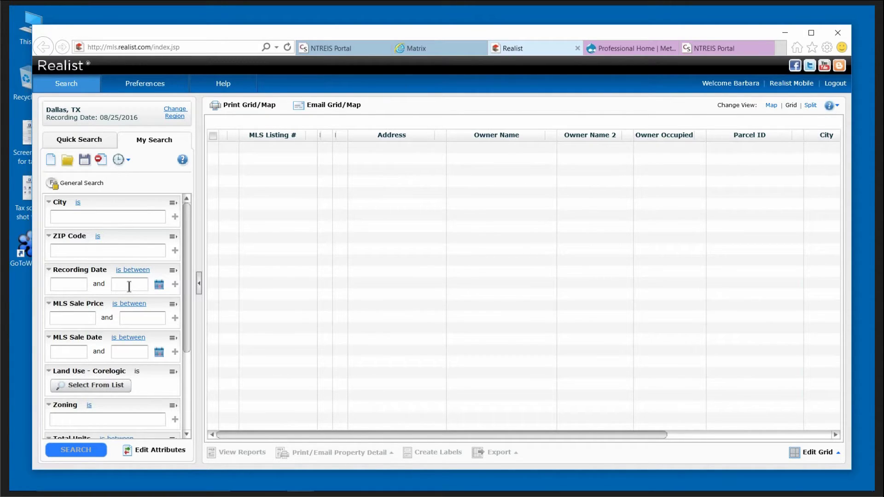
pyautogui.moveTo(185, 307); pyautogui.dragTo(187, 358)
pyautogui.scroll(-1, 152, 326)
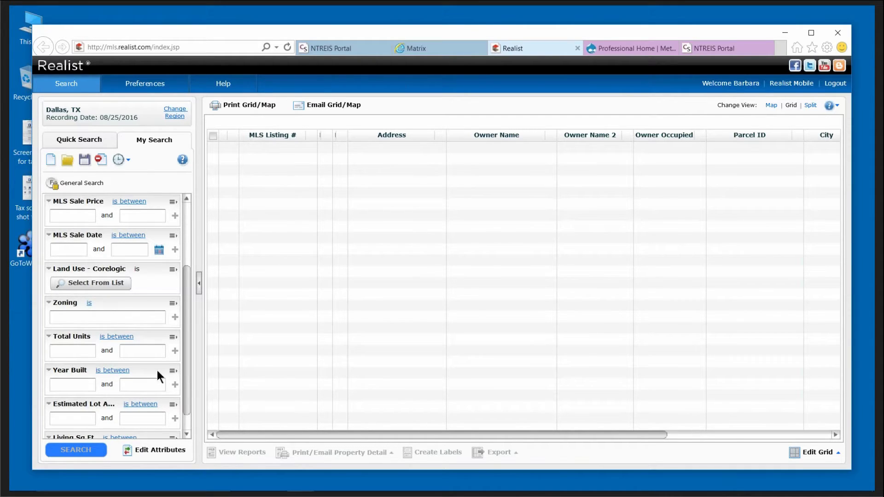
pyautogui.scroll(-1, 188, 399)
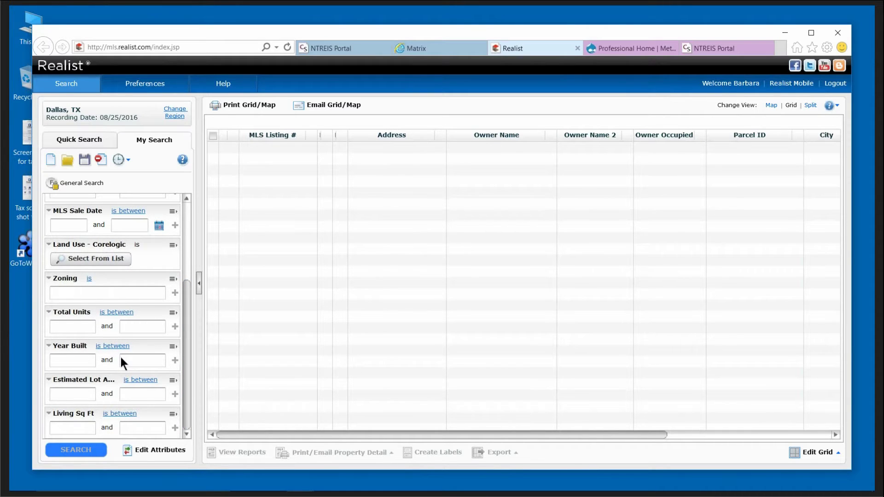
# Remove Recording Date, MLS Sale Price, MLS Sale Date, Zoning, Total Units and Estimated Lot Acres criteria.
pyautogui.click(155, 453)
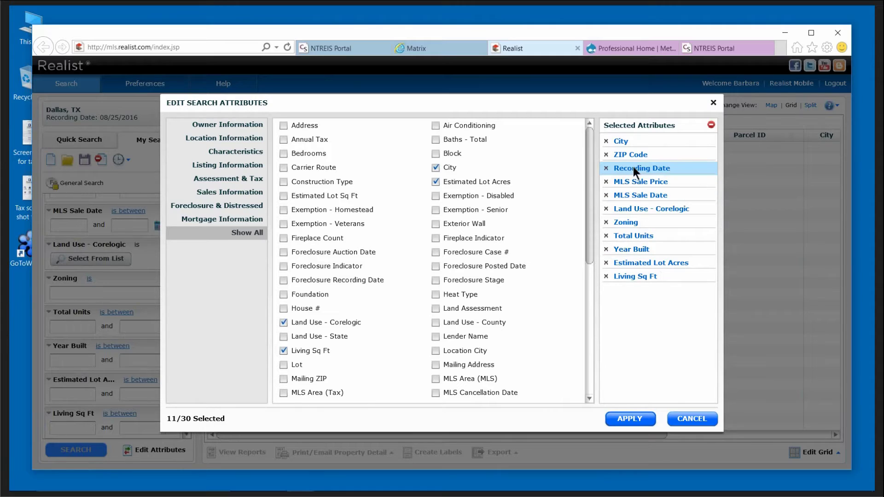
pyautogui.click(607, 168)
pyautogui.click(606, 168)
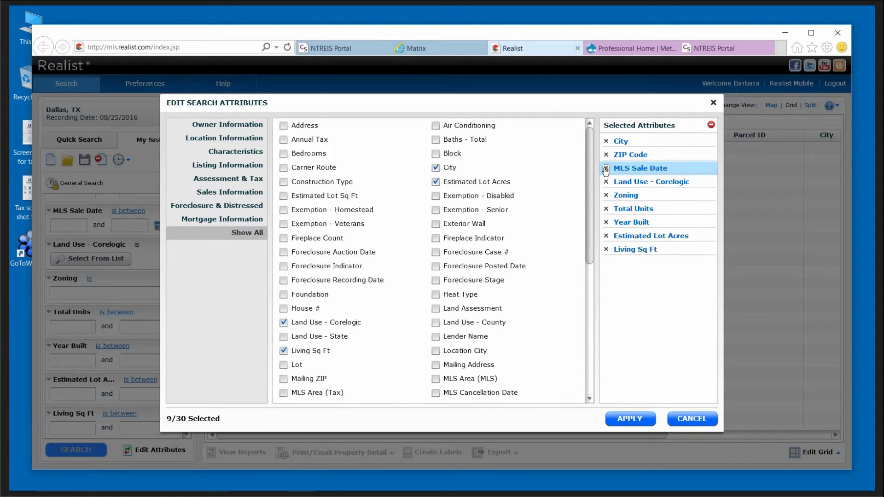
pyautogui.click(606, 170)
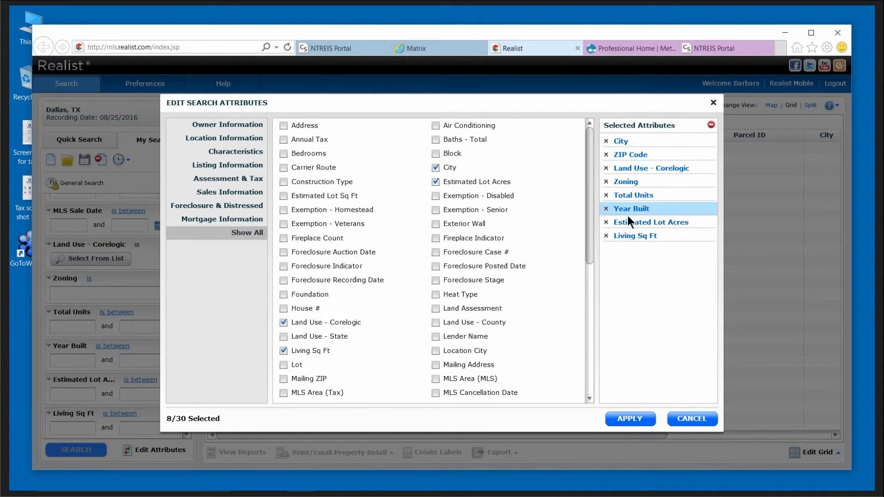
pyautogui.click(606, 182)
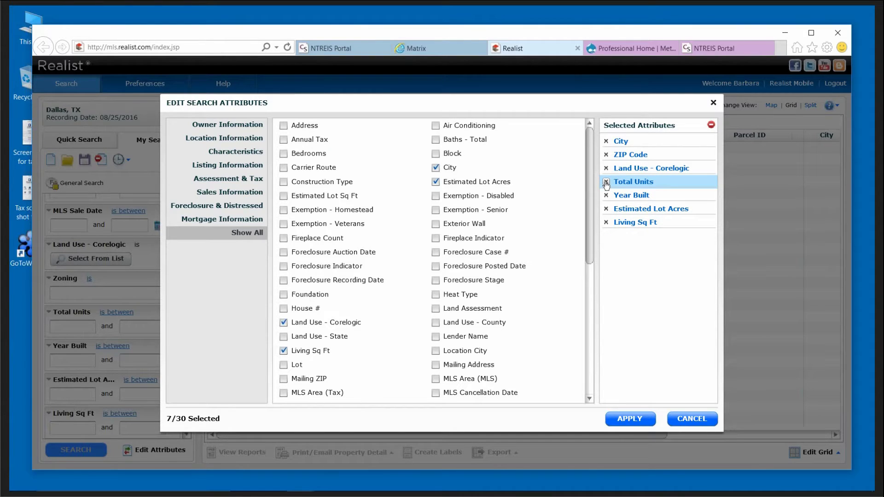
pyautogui.click(606, 182)
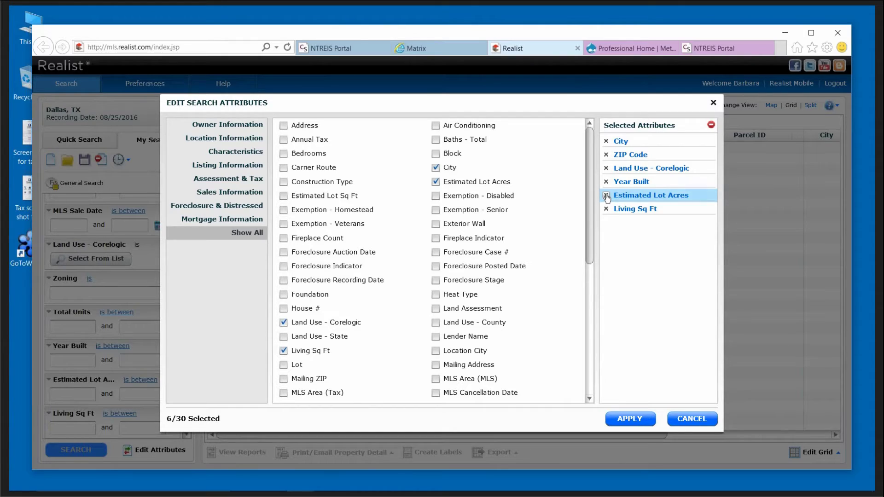
pyautogui.click(607, 196)
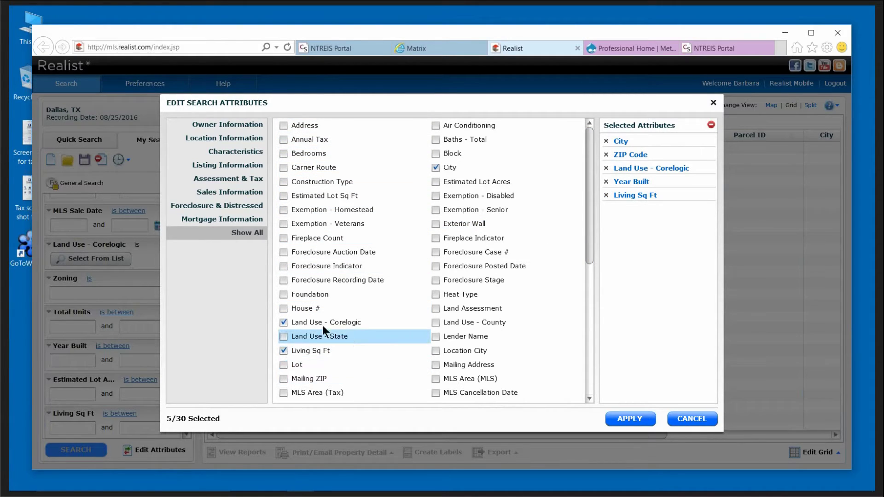
# Add House #, Street Name, Subdivision, Owner Occupied, Owner Name and Owner Last Name attributes.
pyautogui.click(284, 308)
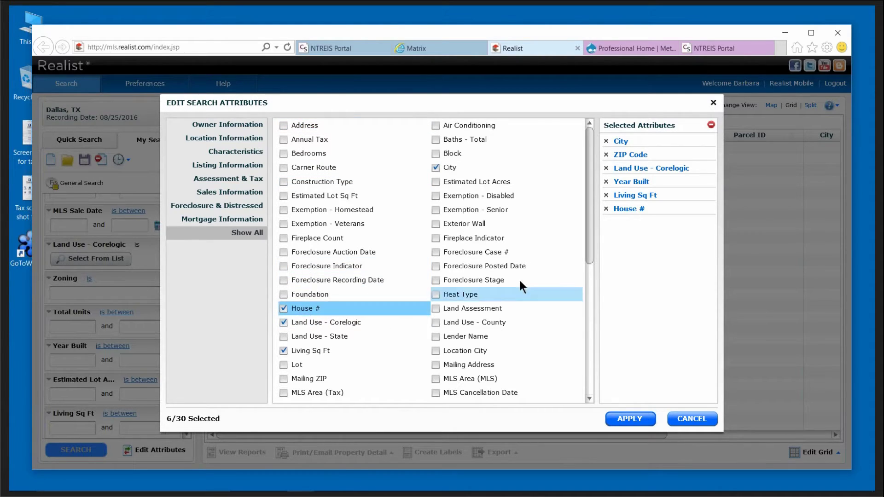
pyautogui.moveTo(591, 226); pyautogui.dragTo(582, 342)
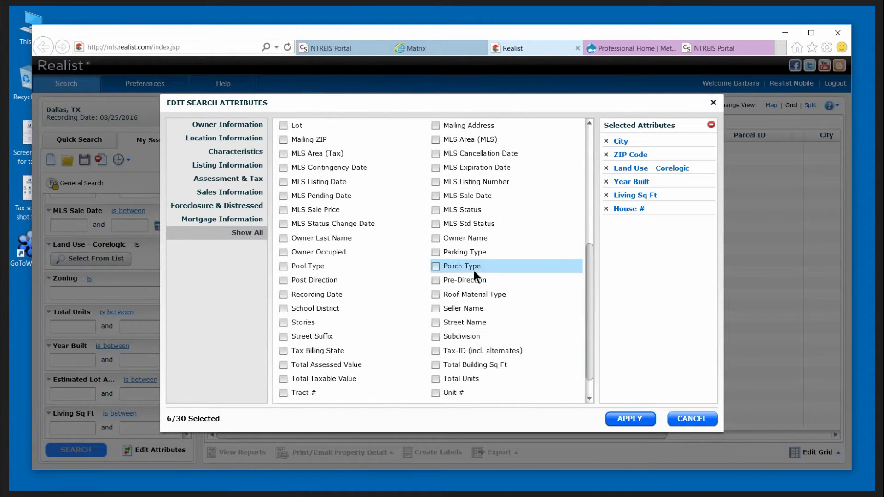
pyautogui.click(433, 322)
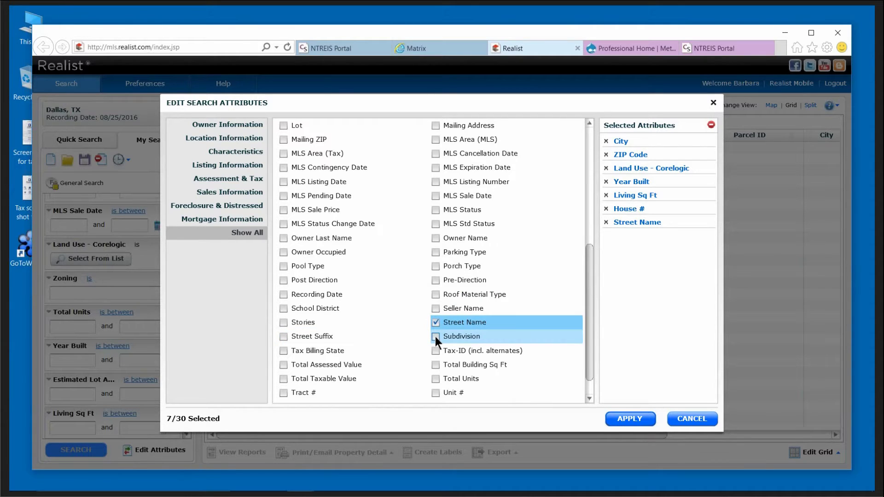
pyautogui.click(435, 336)
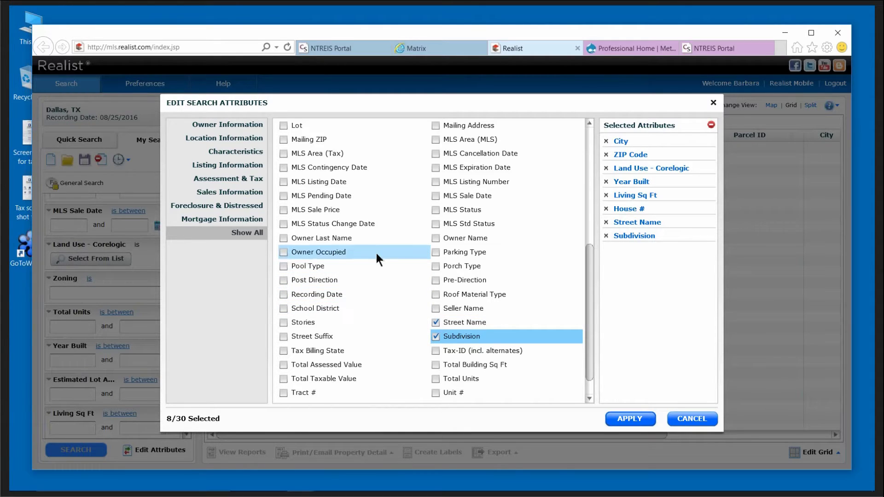
pyautogui.click(282, 253)
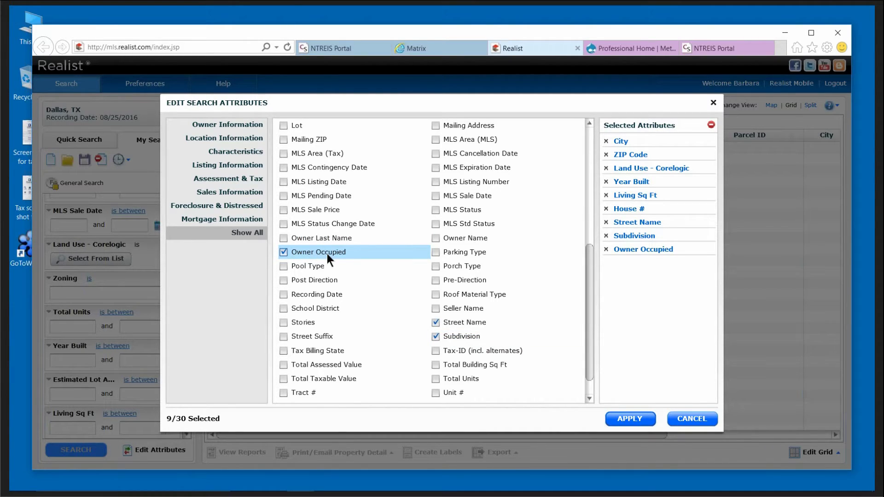
pyautogui.click(436, 238)
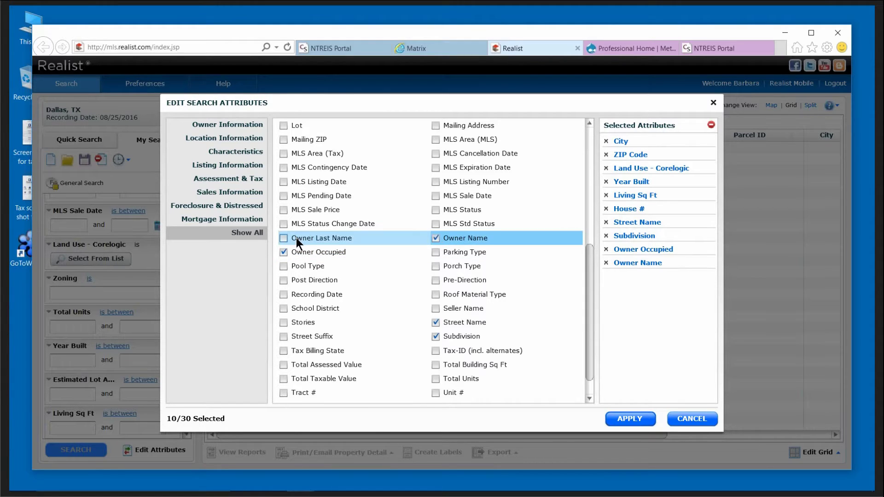
pyautogui.click(284, 239)
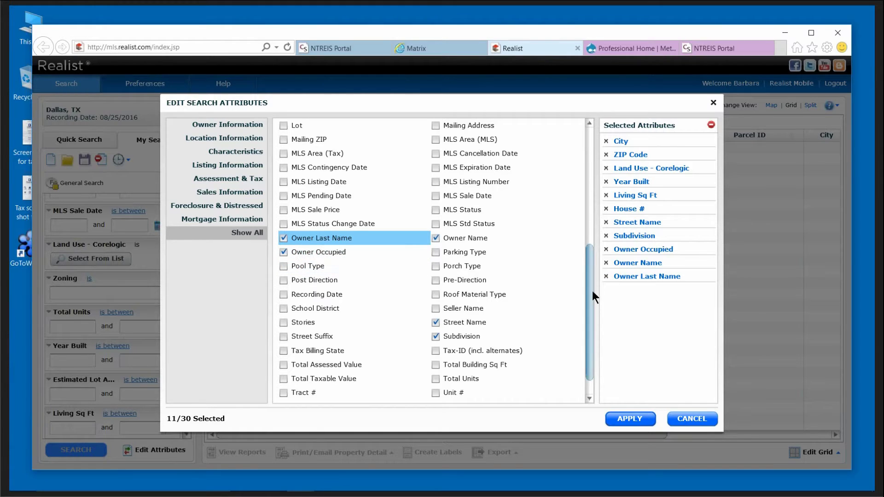
# Add Foreclosure Stage, Exemption - Senior and Exemption - Veterans attributes.
pyautogui.moveTo(587, 292); pyautogui.dragTo(599, 230)
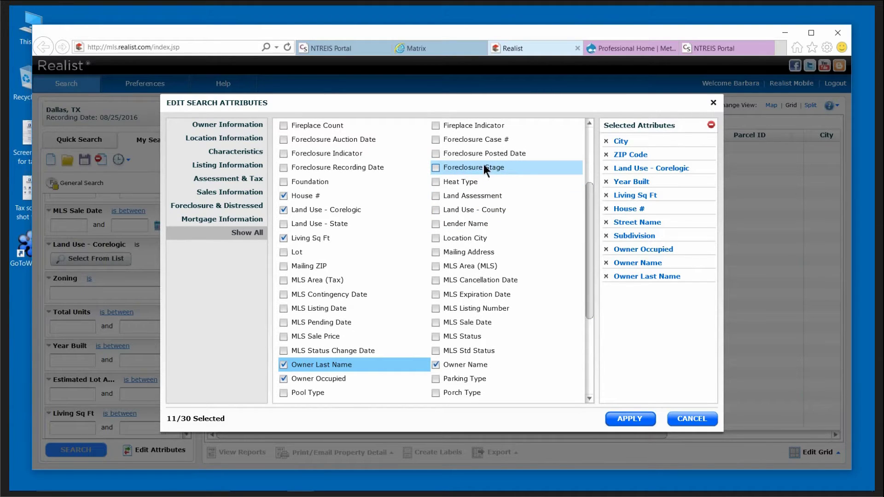
pyautogui.click(436, 167)
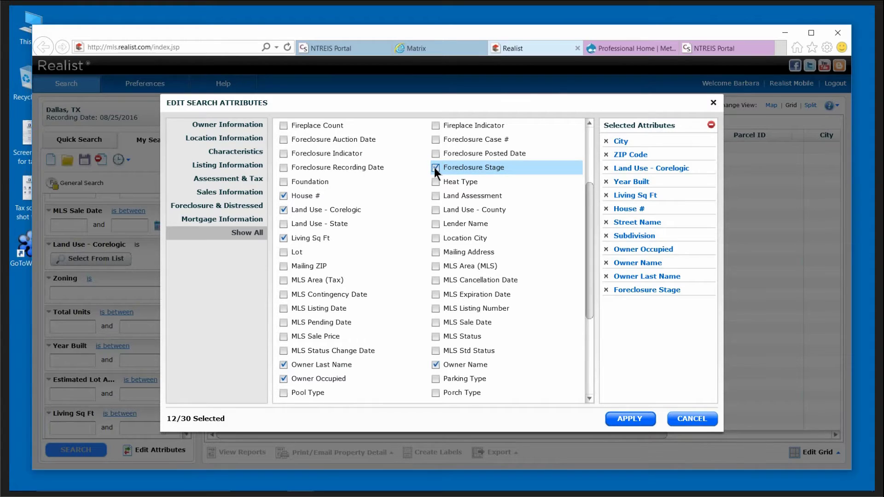
pyautogui.moveTo(590, 281); pyautogui.dragTo(598, 236)
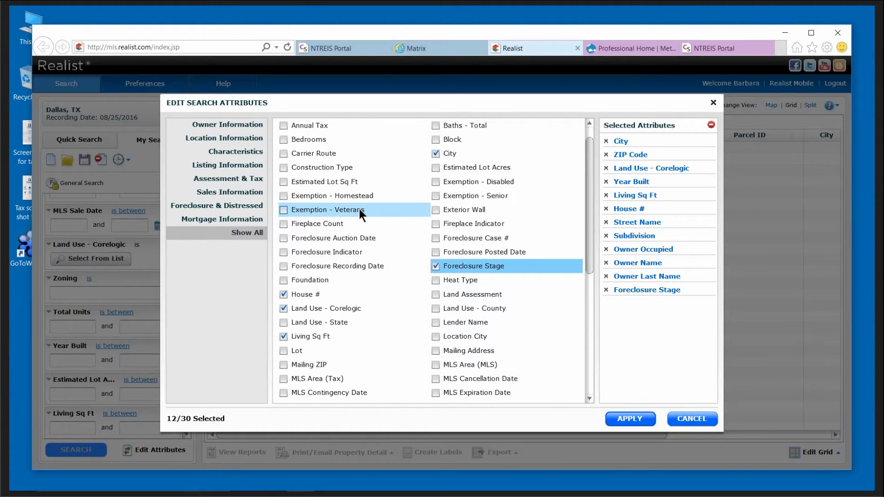
pyautogui.click(435, 196)
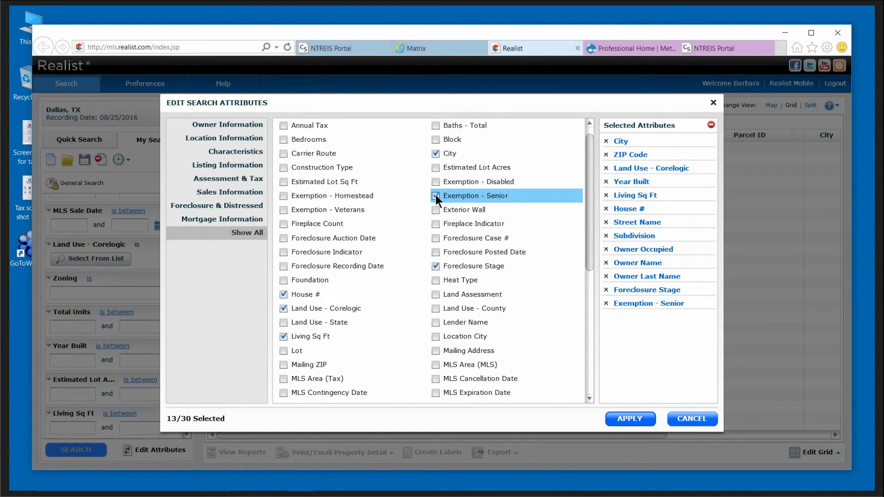
pyautogui.click(283, 210)
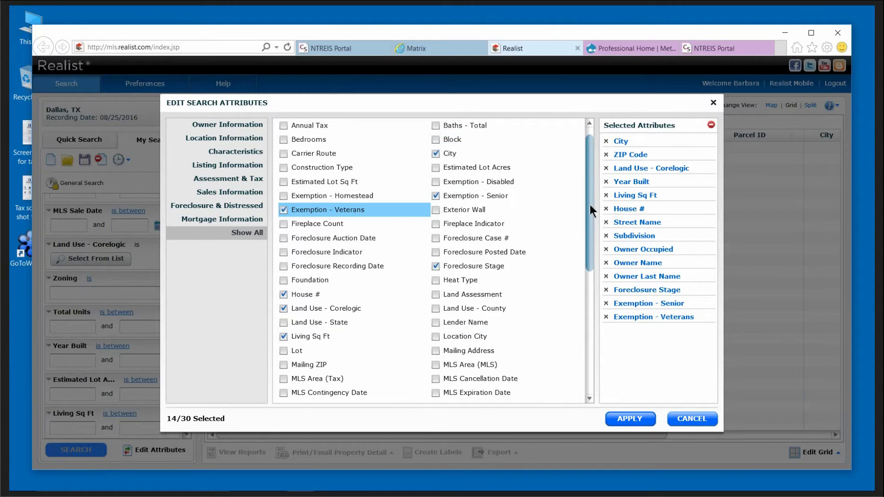
pyautogui.moveTo(590, 205); pyautogui.dragTo(594, 309)
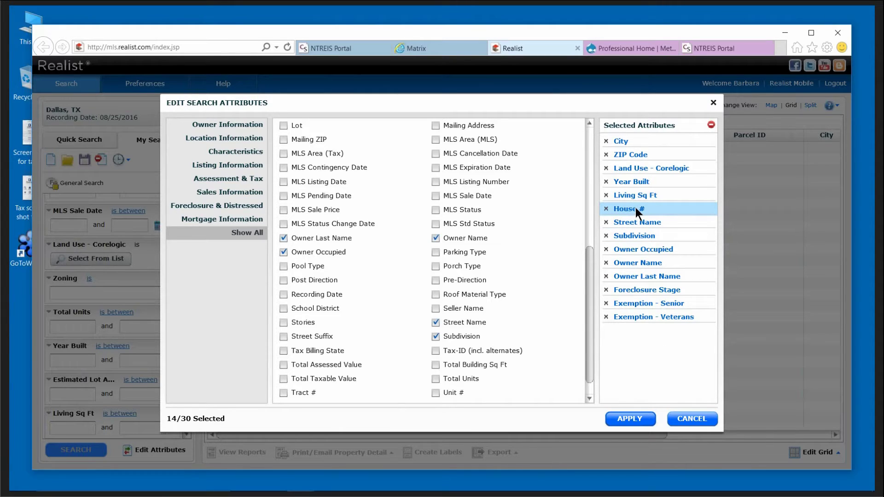
# Move House #, Street Name, Owner Occupied and Subdivision to the top of Selected Attributes, then apply.
pyautogui.moveTo(636, 208); pyautogui.dragTo(640, 147)
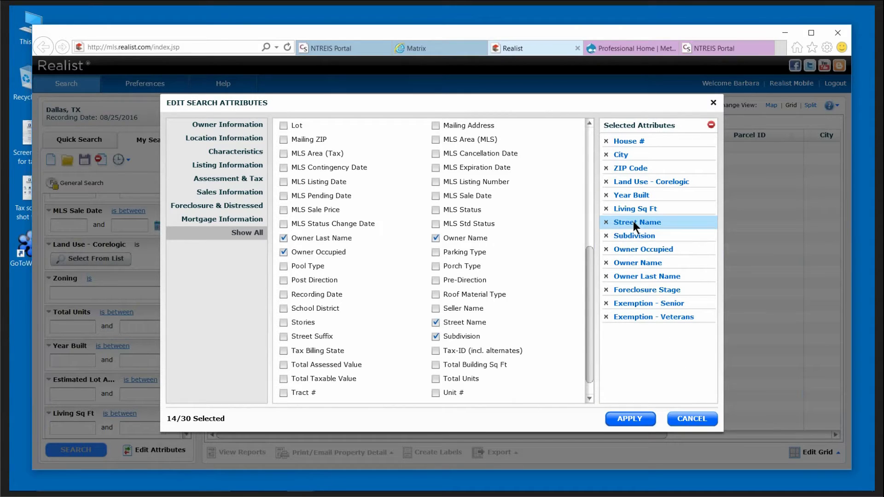
pyautogui.moveTo(634, 221); pyautogui.dragTo(631, 160)
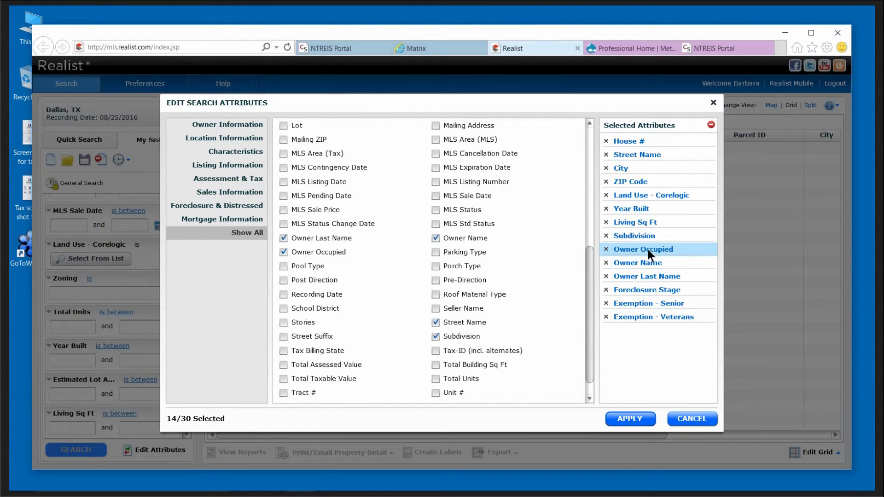
pyautogui.moveTo(648, 250); pyautogui.dragTo(648, 171)
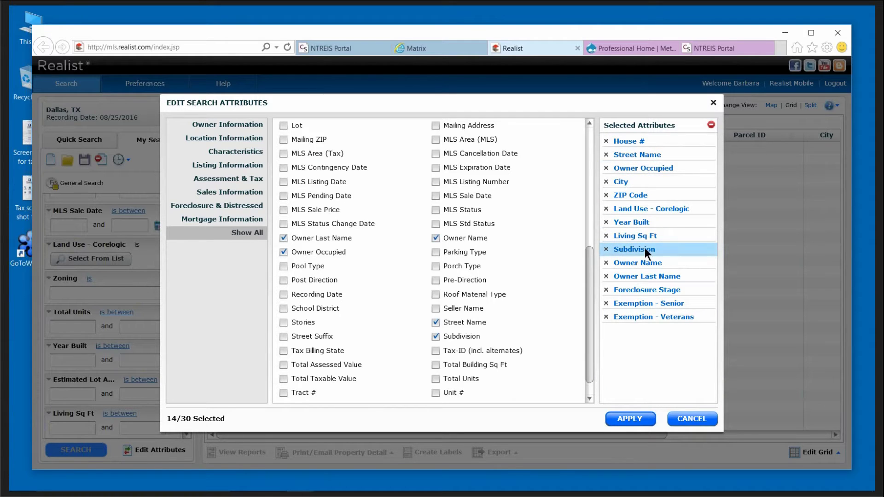
pyautogui.moveTo(645, 249); pyautogui.dragTo(638, 180)
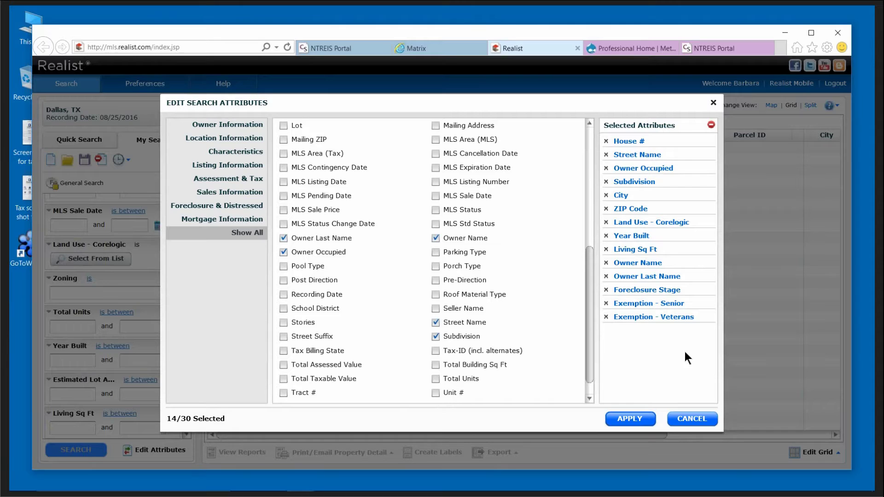
pyautogui.click(637, 419)
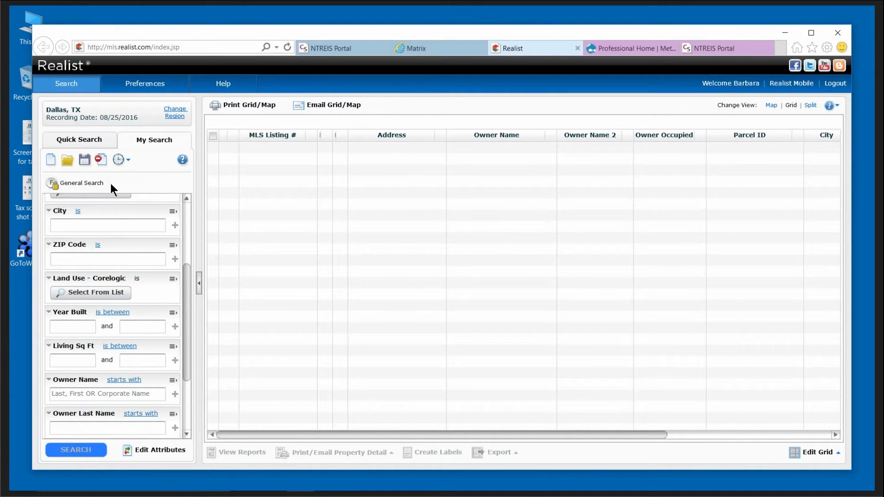
# Save the current search fields with Save as Form under the name 'My special search'.
pyautogui.click(83, 163)
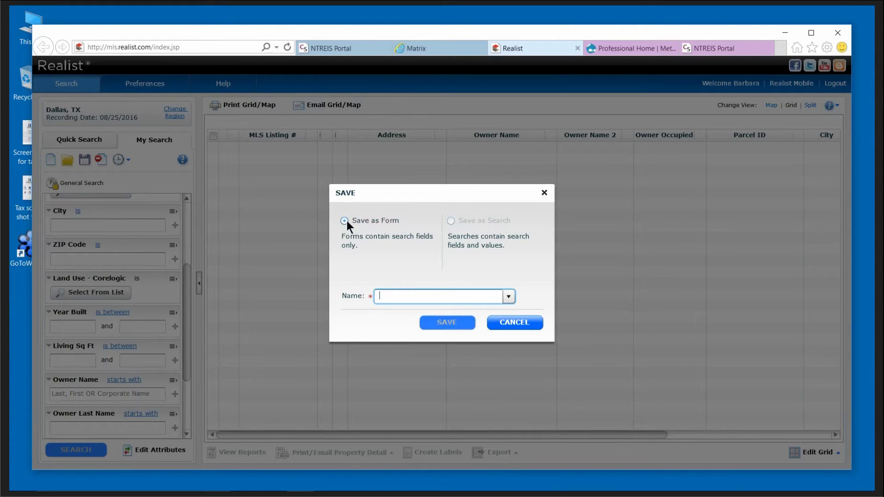
pyautogui.click(507, 294)
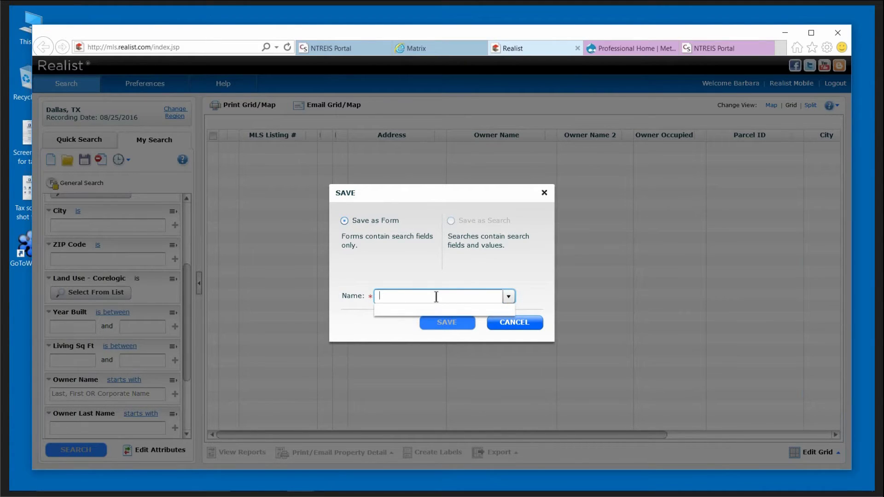
pyautogui.write('My ')
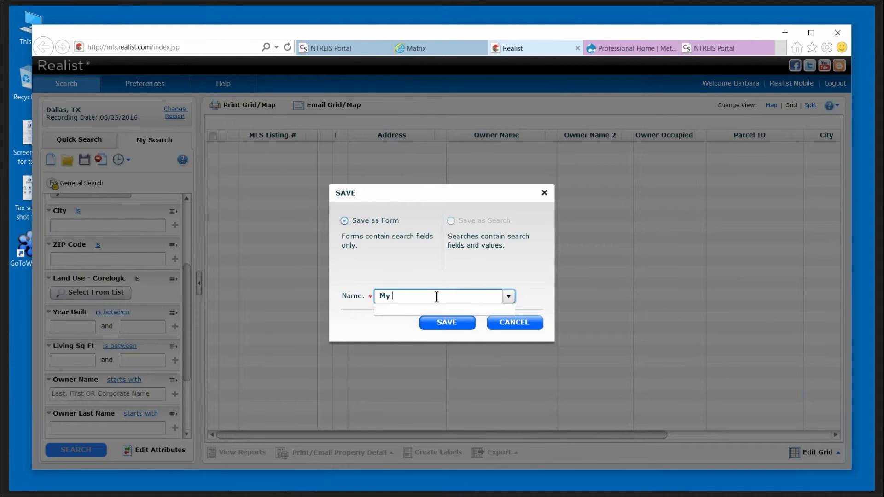
pyautogui.write('special search')
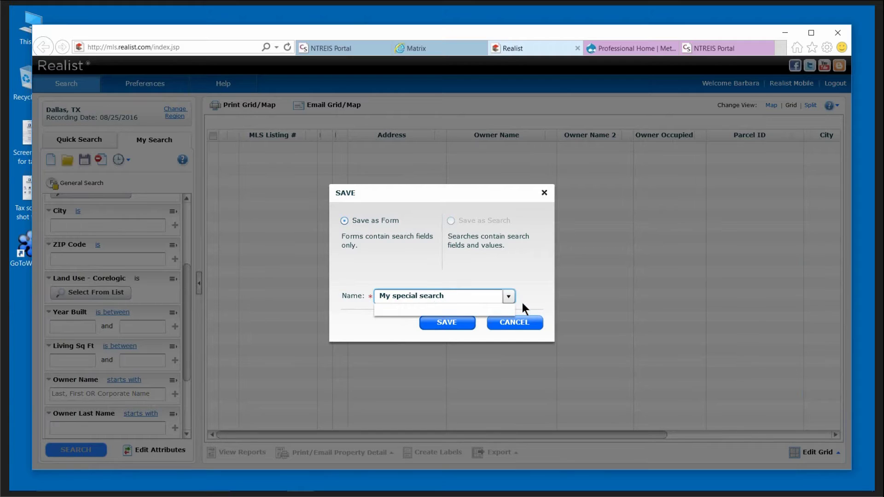
pyautogui.click(454, 322)
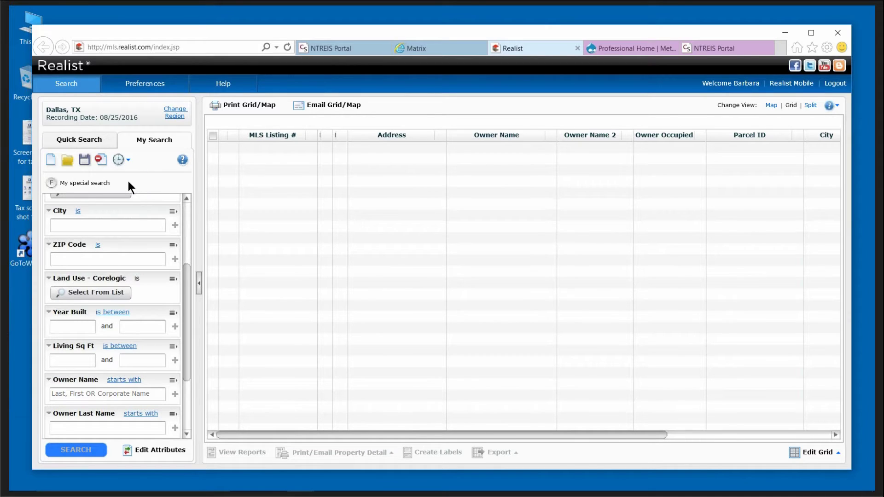
# Search for House # between 3200 and 3399 on streets starting with 'grantwood'.
pyautogui.moveTo(185, 284); pyautogui.dragTo(191, 220)
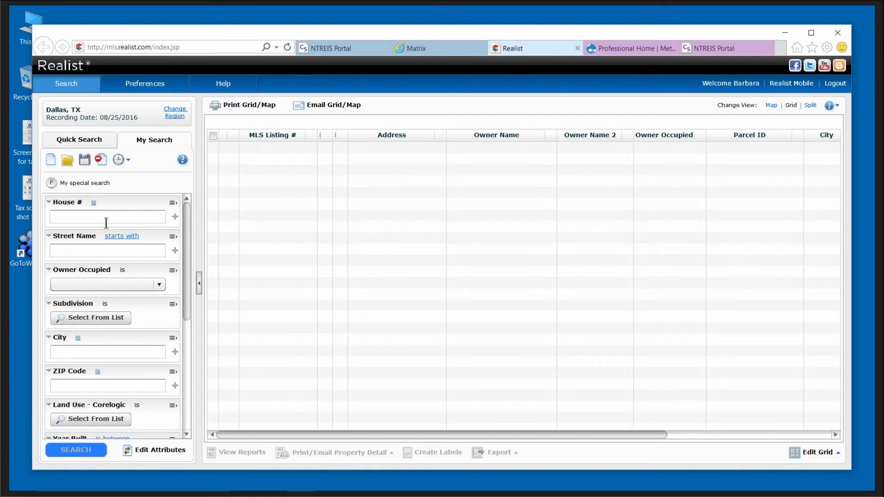
pyautogui.click(94, 203)
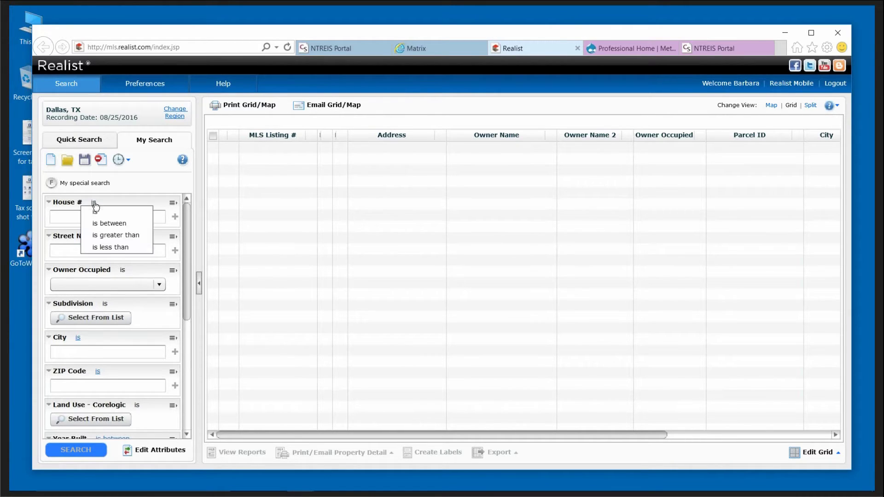
pyautogui.click(115, 223)
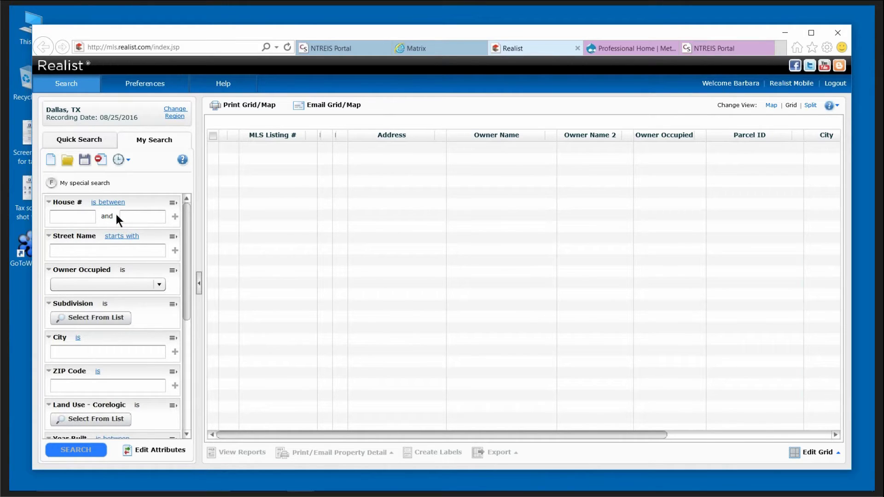
pyautogui.click(64, 216)
pyautogui.write('3200')
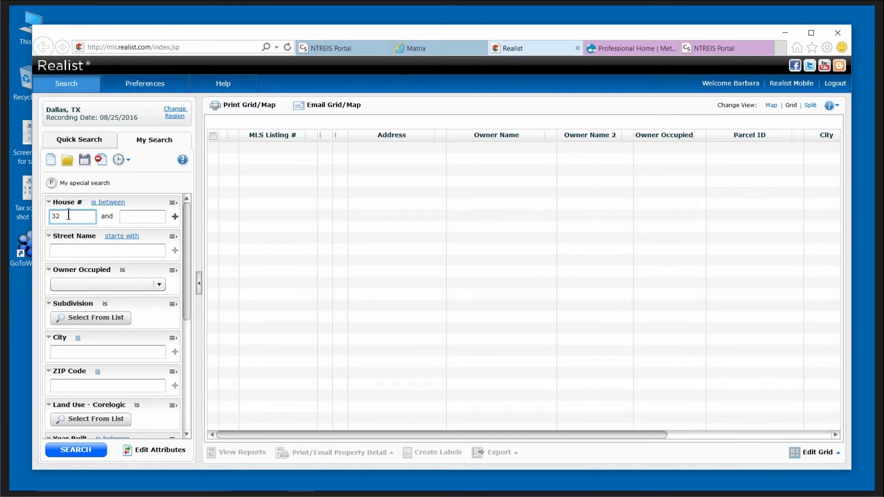
pyautogui.click(133, 214)
pyautogui.write('99')
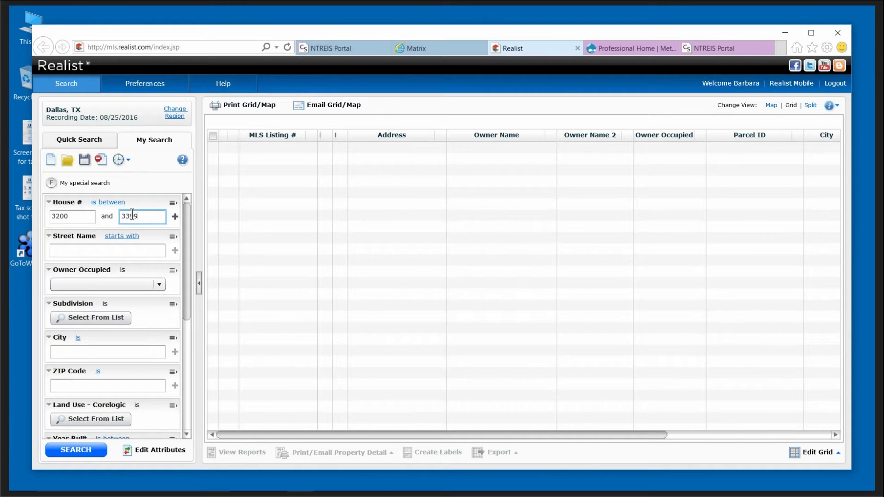
pyautogui.click(69, 248)
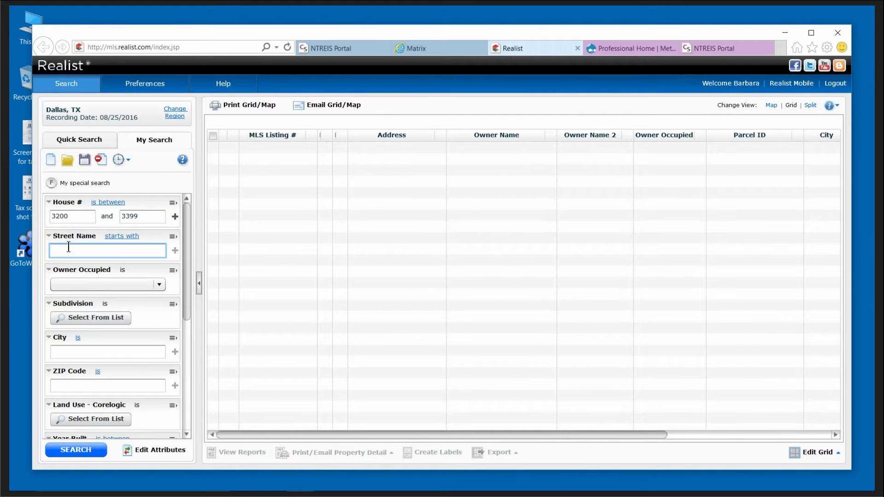
pyautogui.write('grantwood')
pyautogui.click(187, 295)
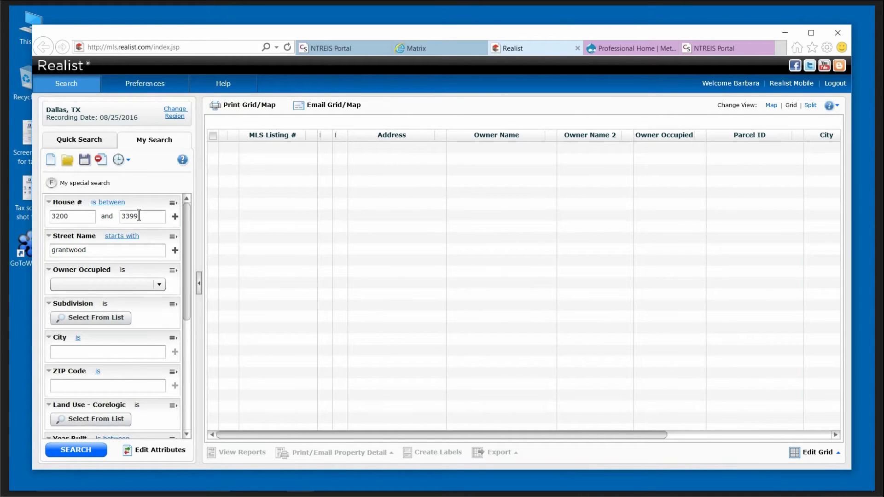
pyautogui.click(81, 448)
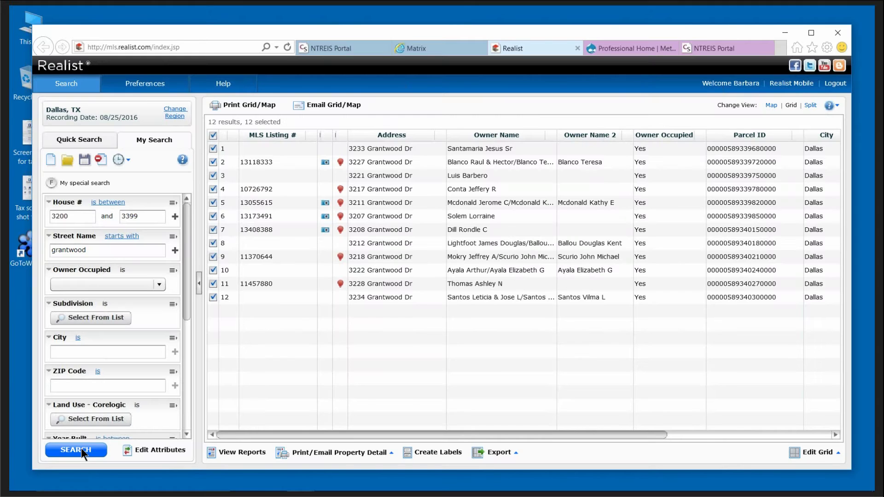
# Sort the 12 Grantwood Dr results by the MLS Listing # column.
pyautogui.click(302, 134)
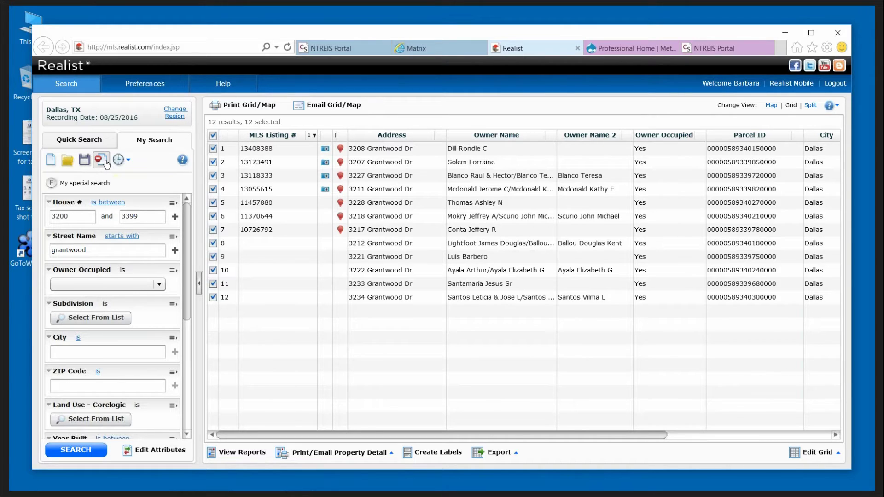
# Clear the search and grid, then search for streets starting with 'van pelt'.
pyautogui.click(105, 164)
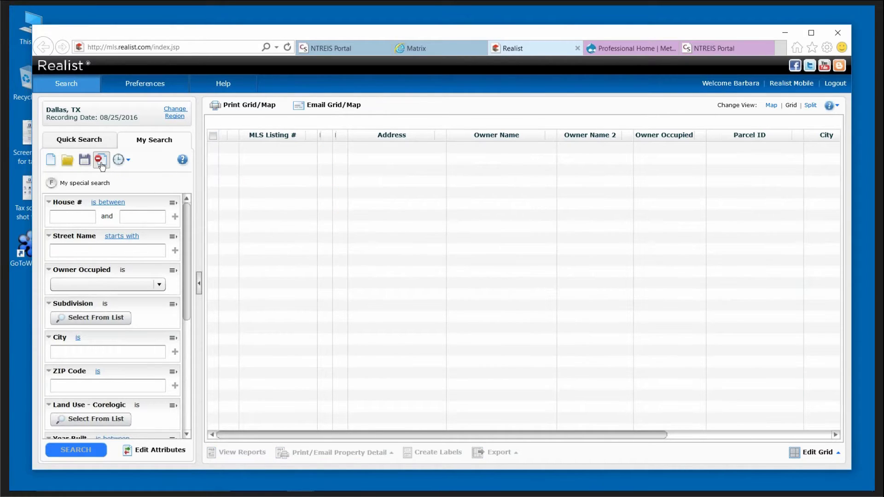
pyautogui.click(86, 251)
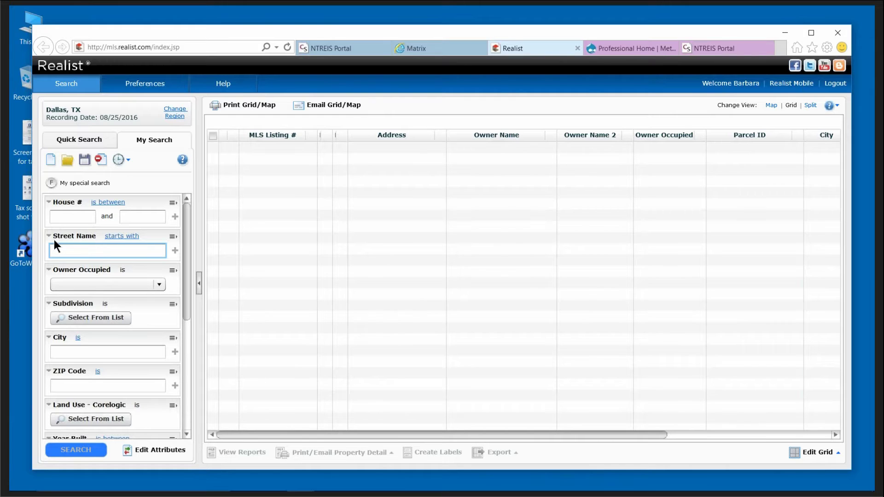
pyautogui.write('van pelt')
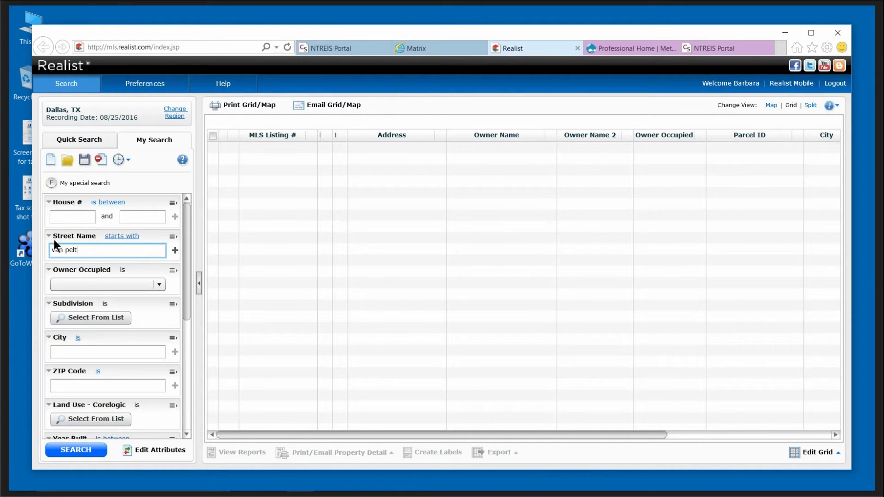
pyautogui.click(76, 450)
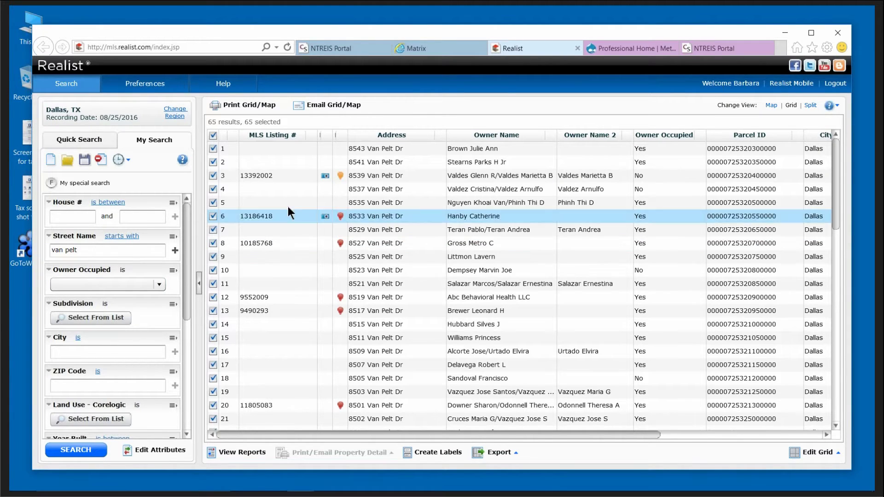
pyautogui.click(311, 134)
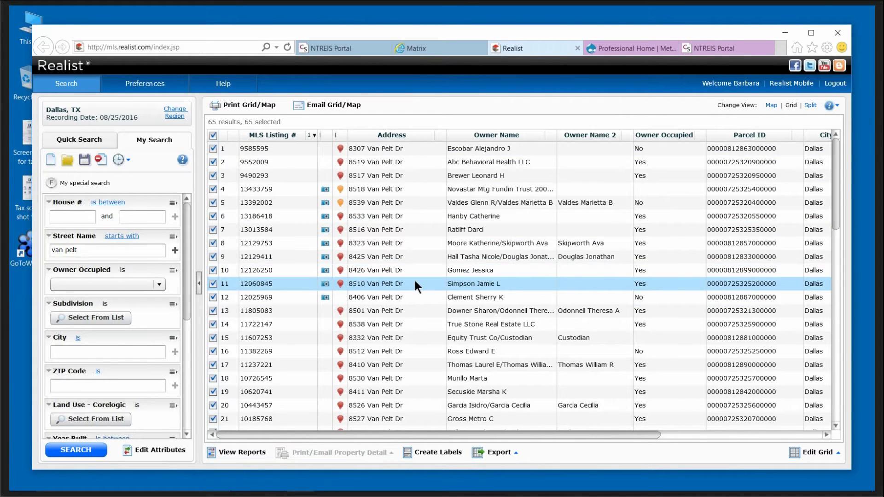
pyautogui.scroll(-1, 416, 282)
pyautogui.scroll(-1, 416, 282)
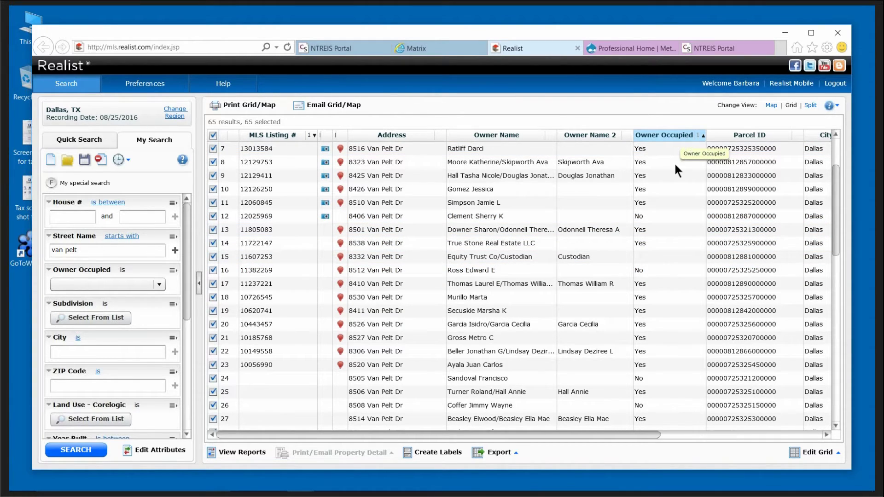
pyautogui.scroll(-2, 673, 308)
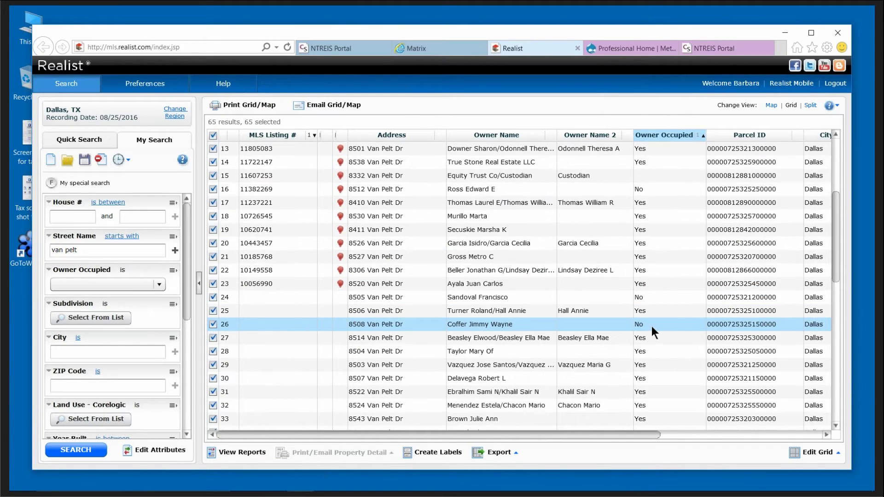
# Clear the van pelt search, set Owner Occupied to No, and open the Subdivision lookup.
pyautogui.click(106, 161)
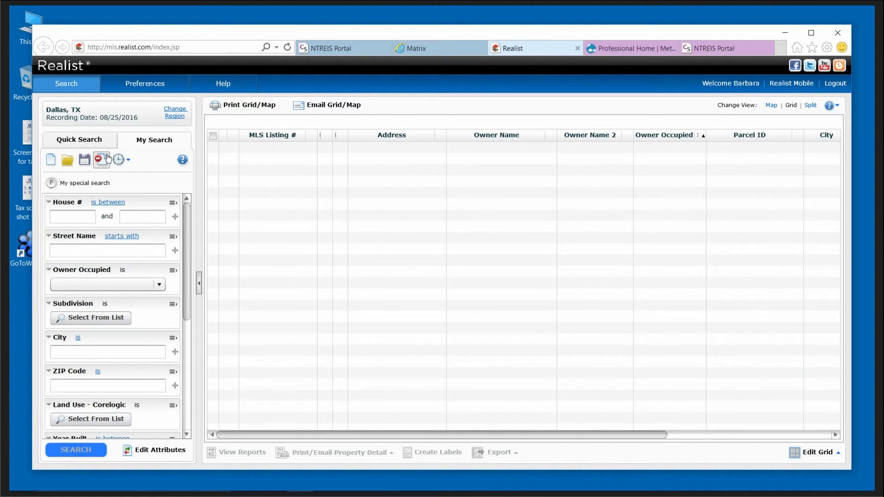
pyautogui.click(158, 284)
pyautogui.click(69, 322)
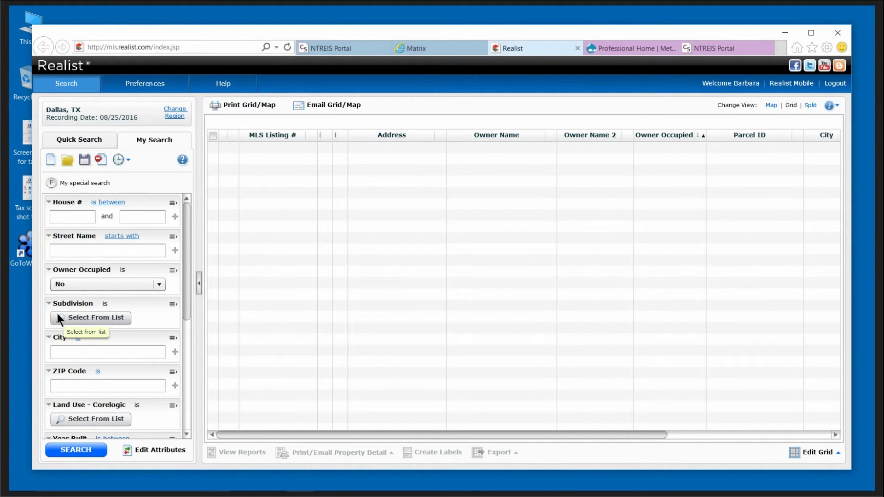
pyautogui.click(101, 319)
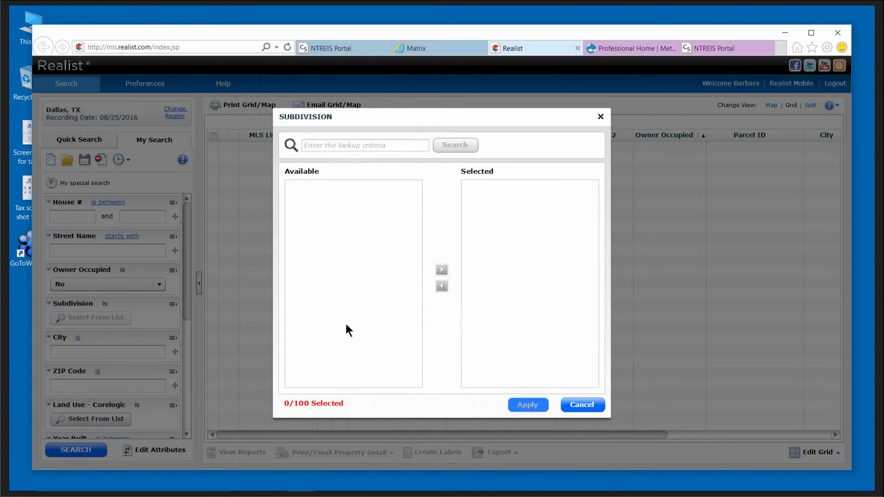
# Look up 'royal chapel' and apply ROYAL CHAPEL ESTATES as the selected subdivision.
pyautogui.click(331, 140)
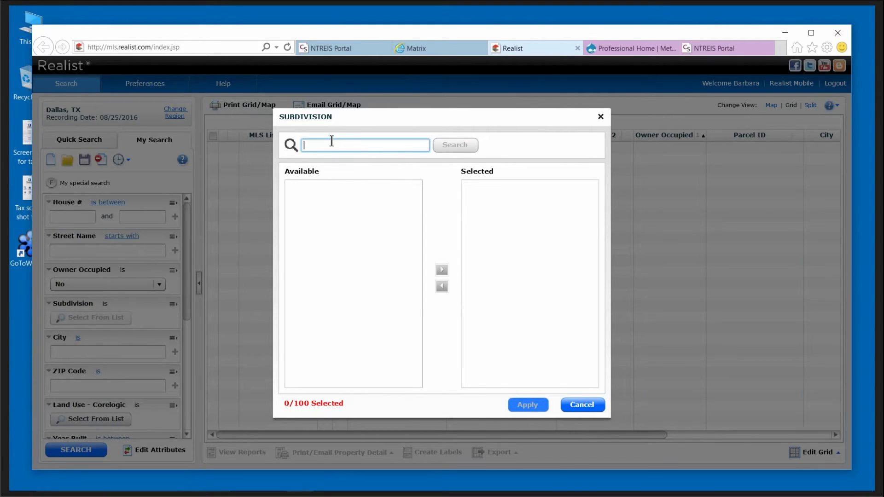
pyautogui.write('royal ')
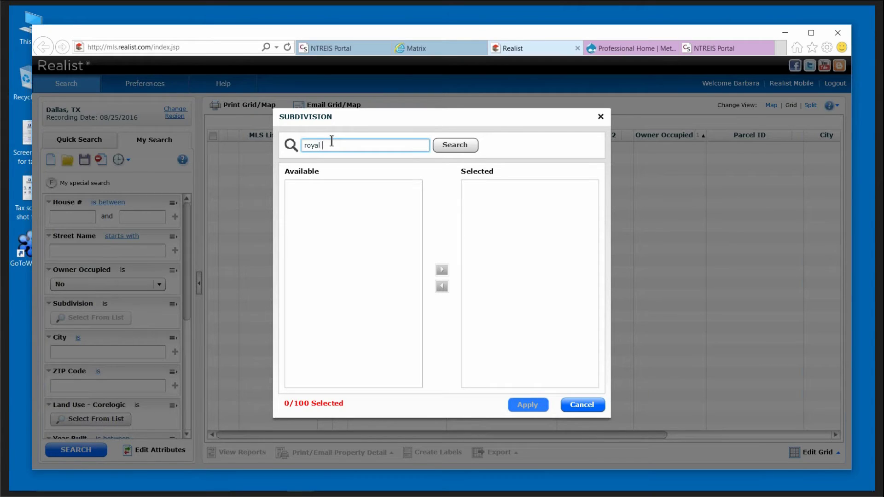
pyautogui.write('chapel')
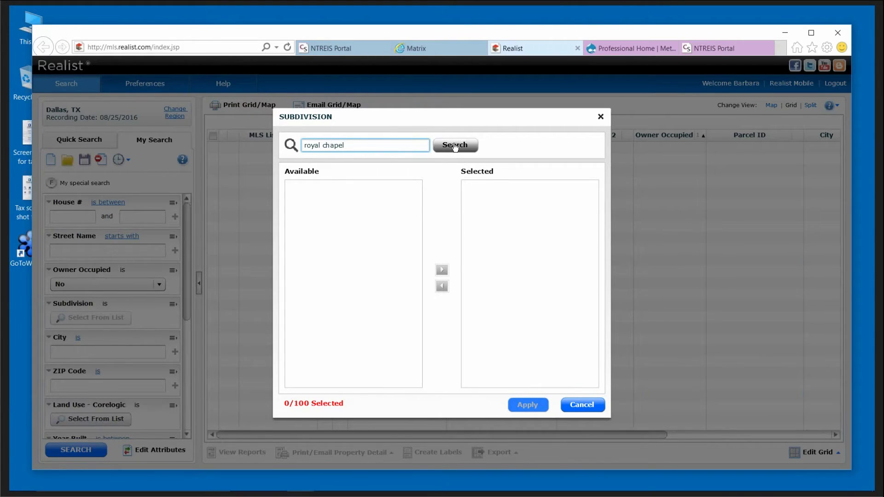
pyautogui.click(455, 146)
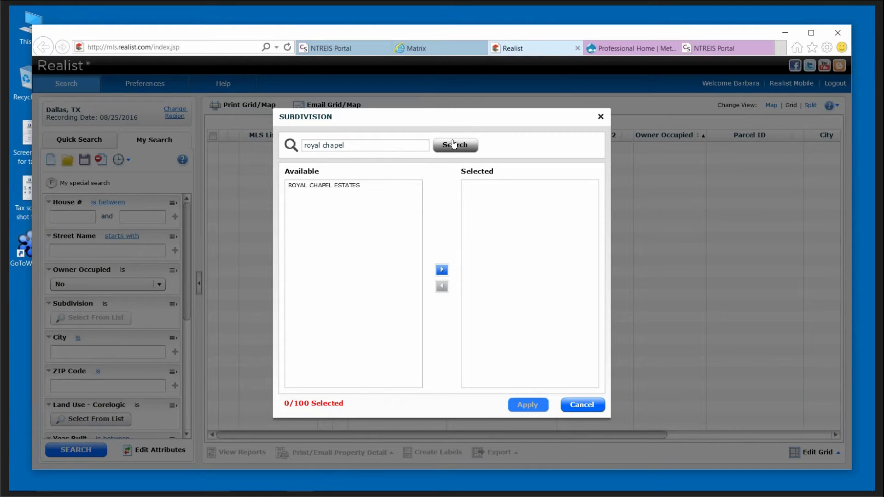
pyautogui.click(331, 186)
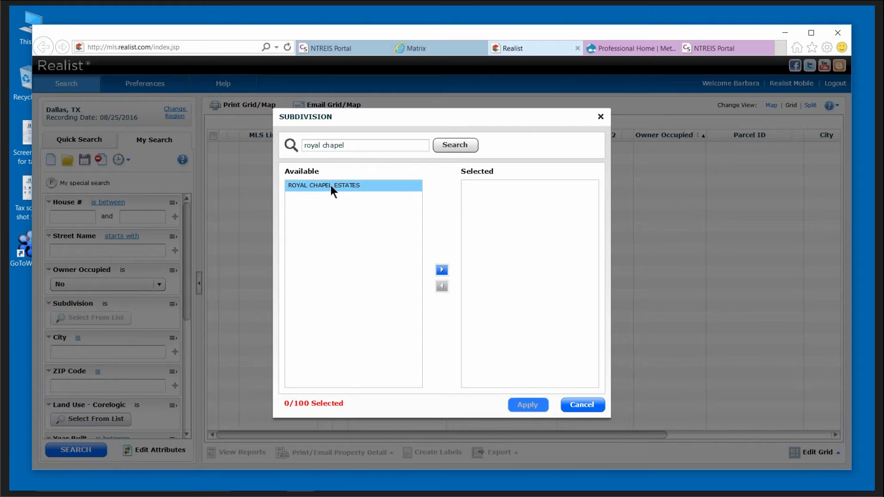
pyautogui.click(443, 270)
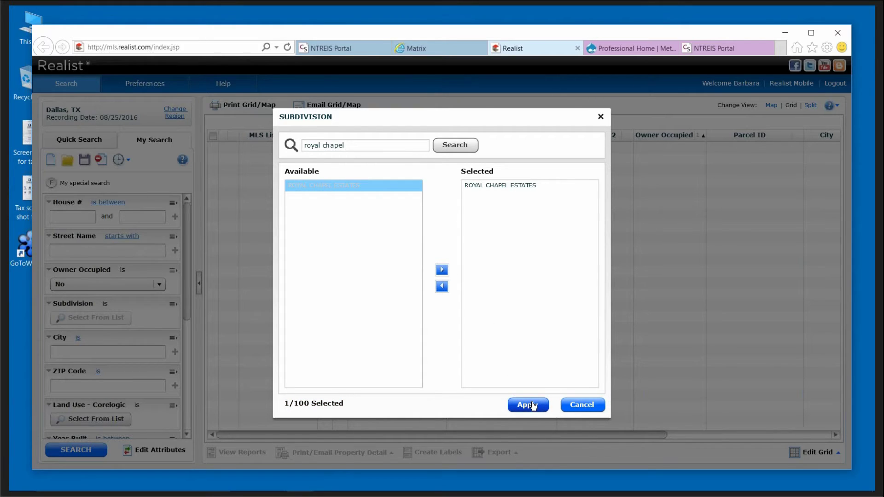
pyautogui.click(533, 405)
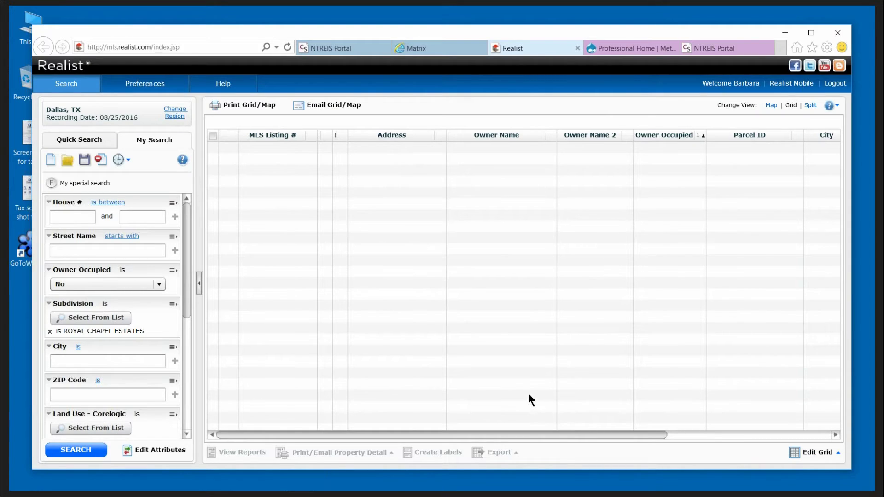
pyautogui.click(76, 449)
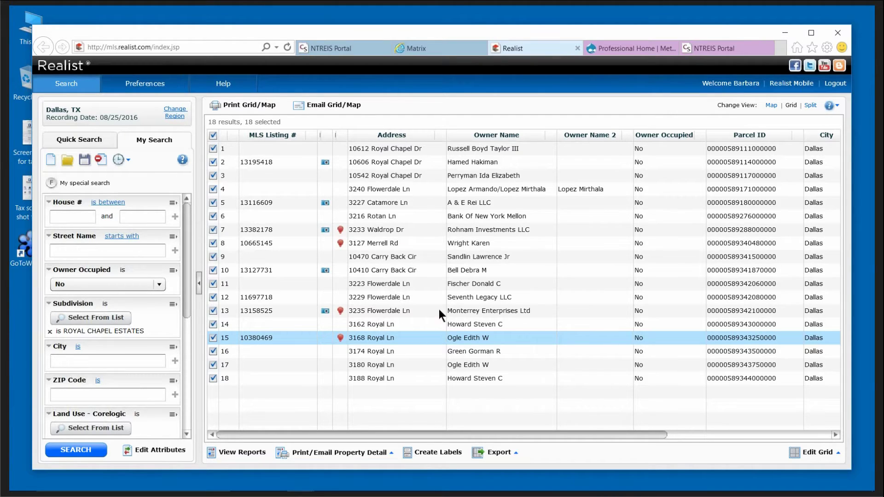
pyautogui.click(312, 134)
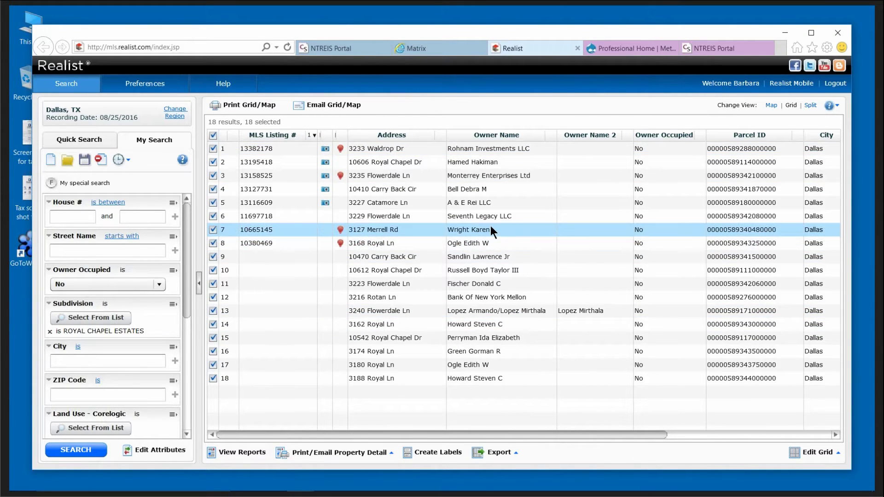
pyautogui.click(410, 161)
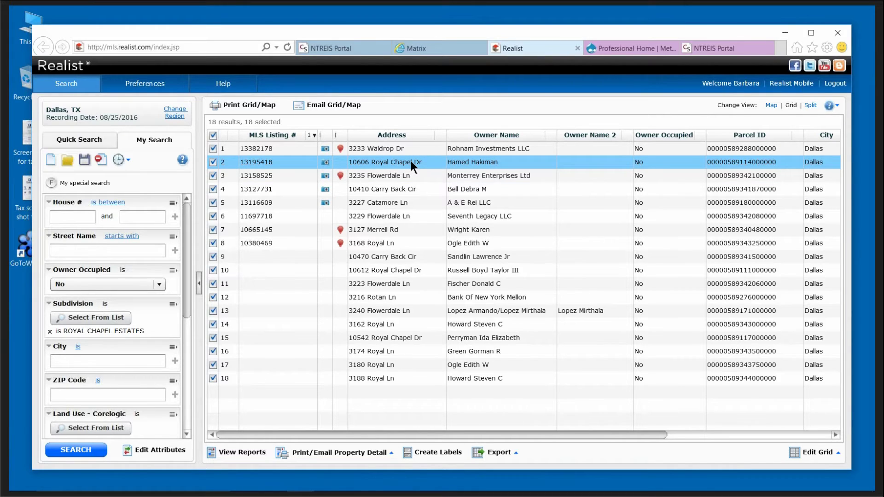
pyautogui.doubleClick(399, 162)
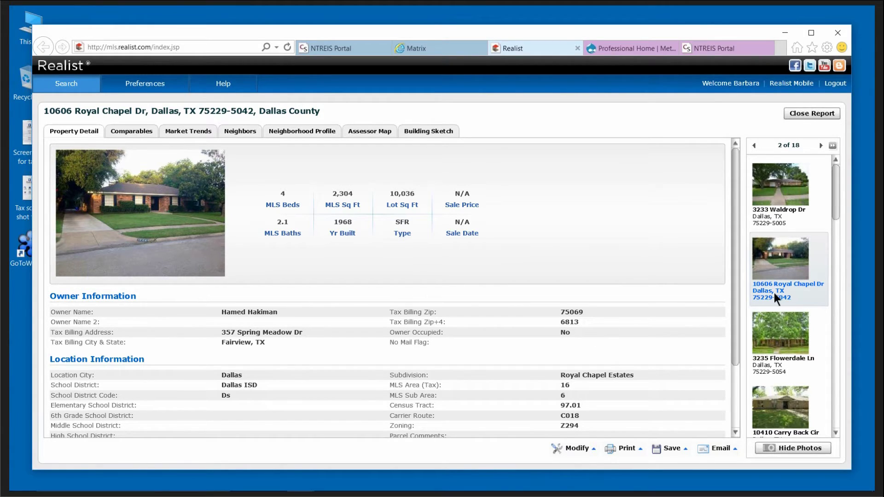
pyautogui.moveTo(734, 307); pyautogui.dragTo(736, 337)
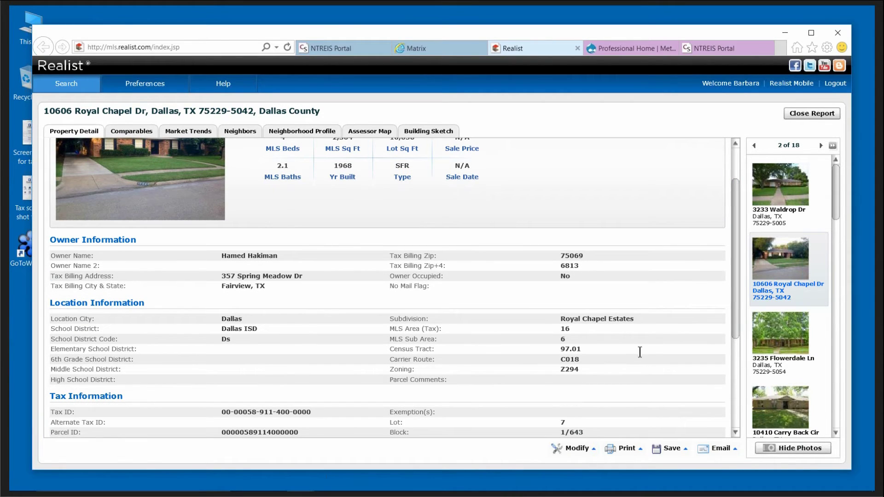
pyautogui.scroll(-3, 639, 352)
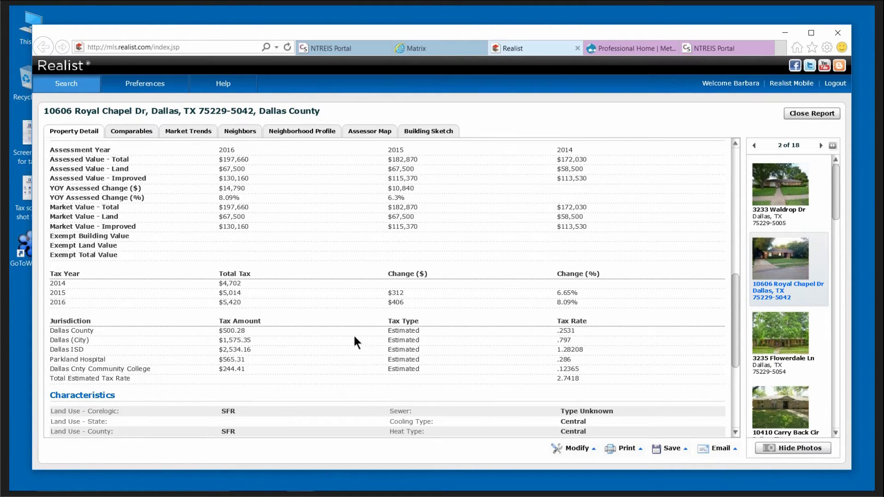
pyautogui.scroll(-4, 355, 336)
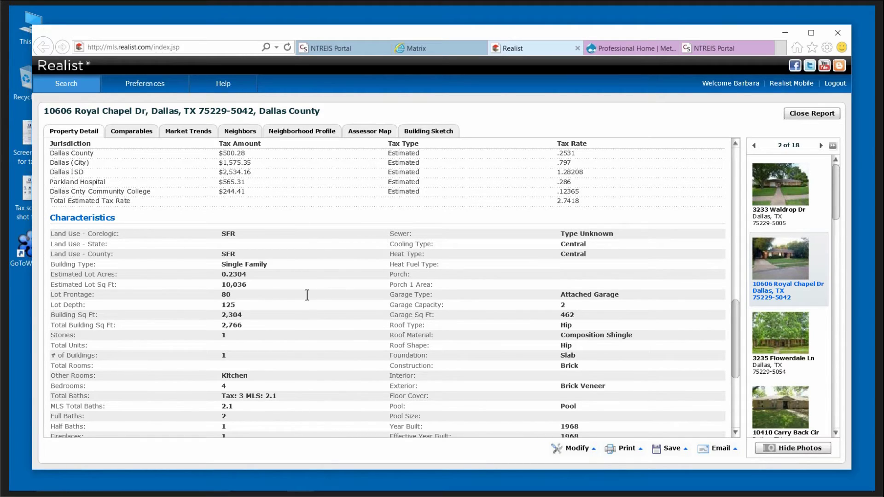
pyautogui.moveTo(262, 316)
pyautogui.moveTo(735, 339); pyautogui.dragTo(729, 403)
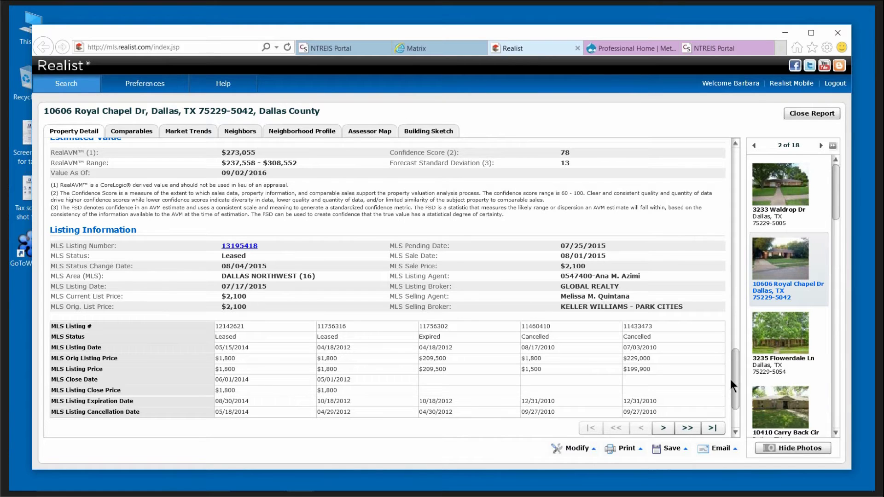
pyautogui.moveTo(731, 376); pyautogui.dragTo(731, 152)
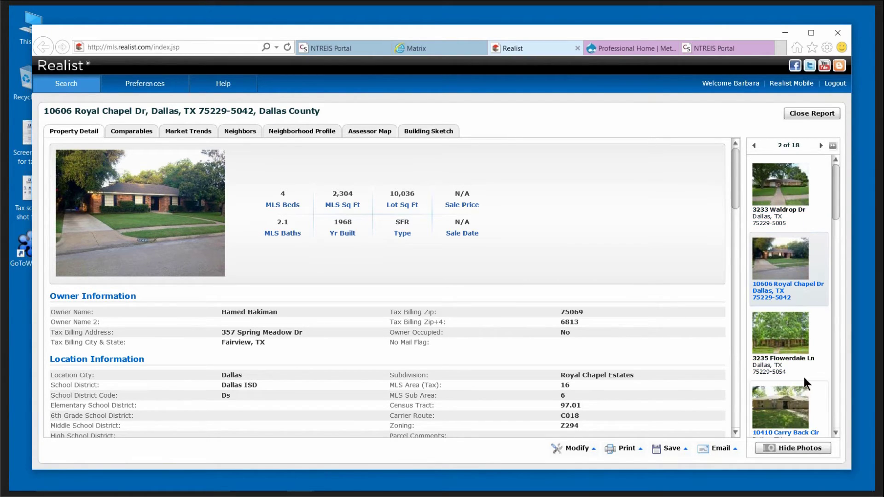
# View the Merrell Rd and Carry Back Cir reports, then close back to the 18 results.
pyautogui.moveTo(835, 204); pyautogui.dragTo(836, 270)
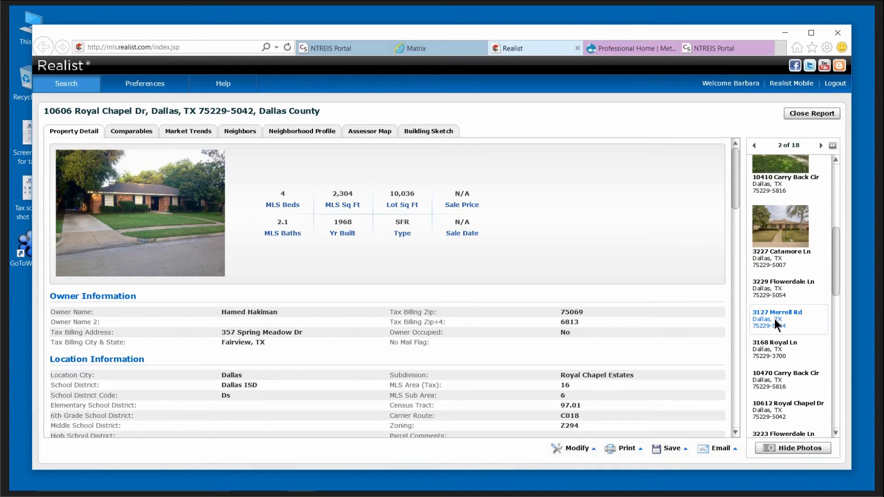
pyautogui.click(775, 319)
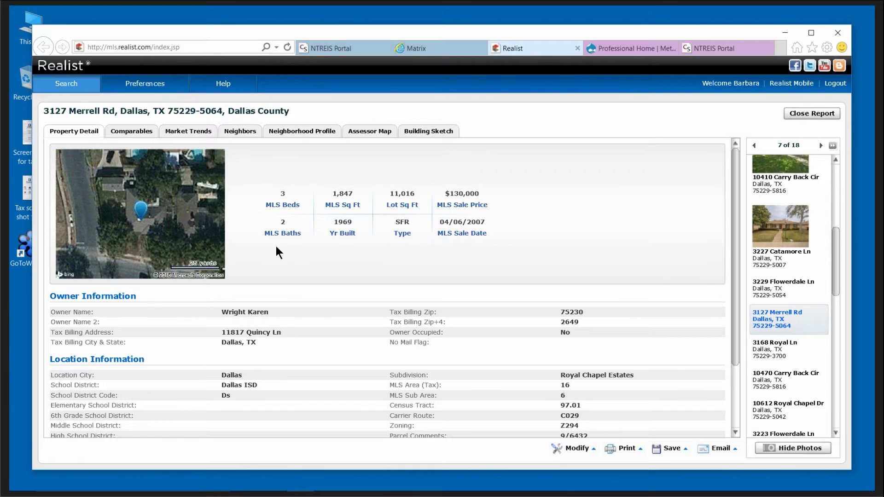
pyautogui.click(778, 380)
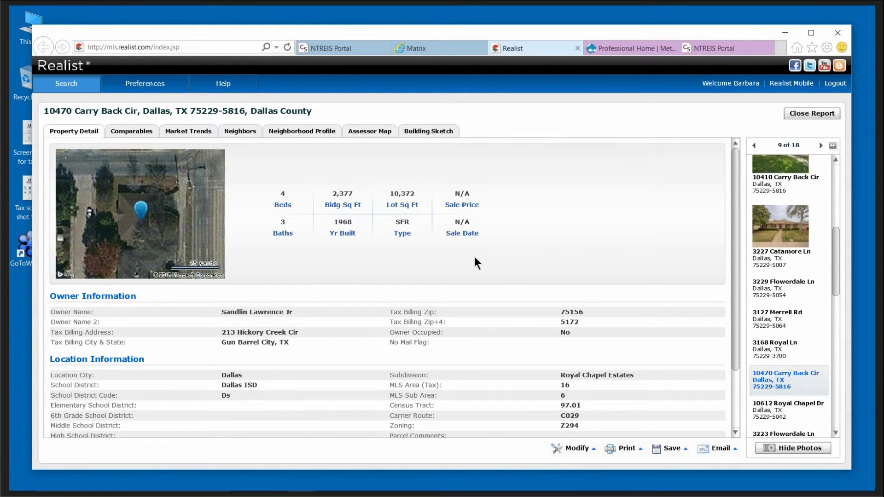
pyautogui.click(809, 113)
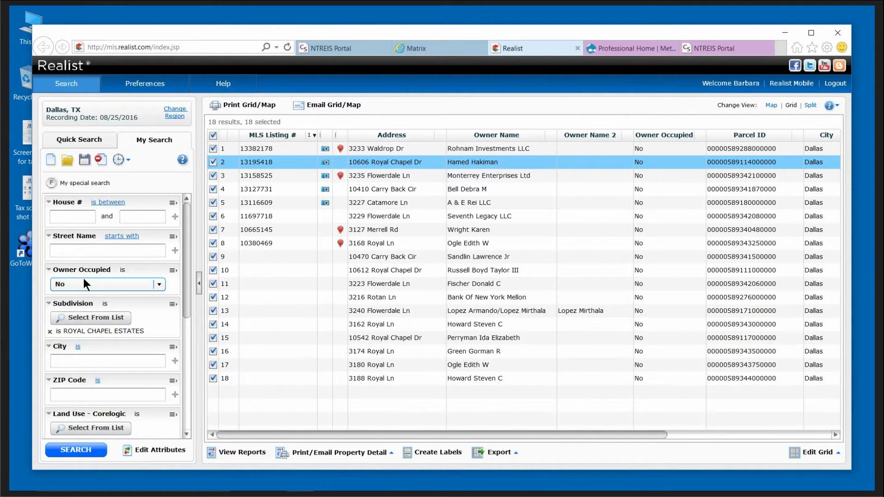
# Set Owner Occupied to Yes, rerun the search, and sort the 146 results by MLS Listing # ascending.
pyautogui.click(159, 286)
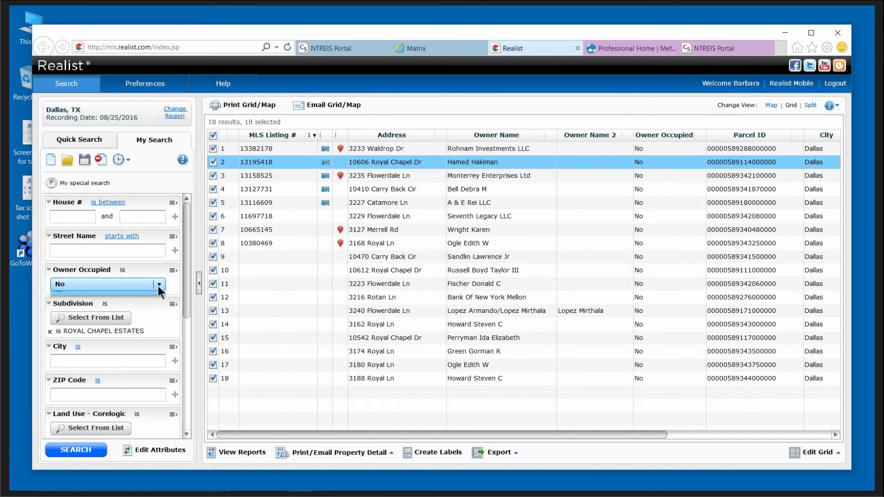
pyautogui.click(63, 308)
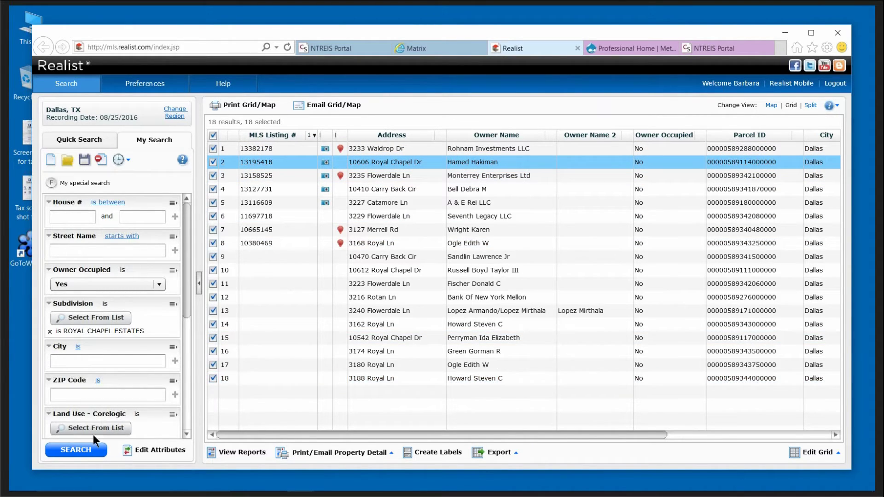
pyautogui.click(81, 449)
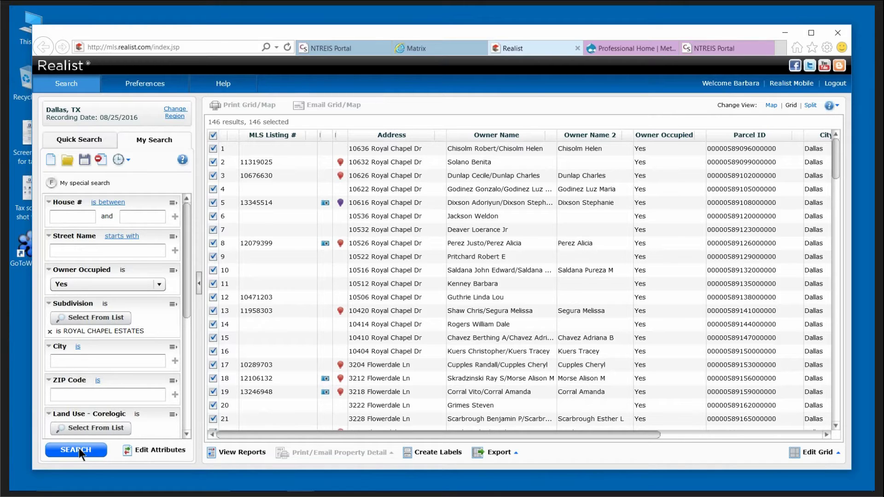
pyautogui.click(301, 135)
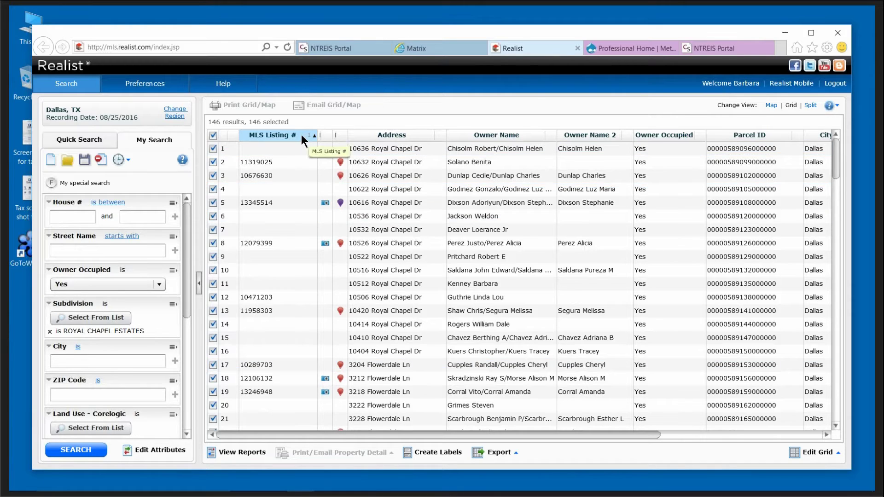
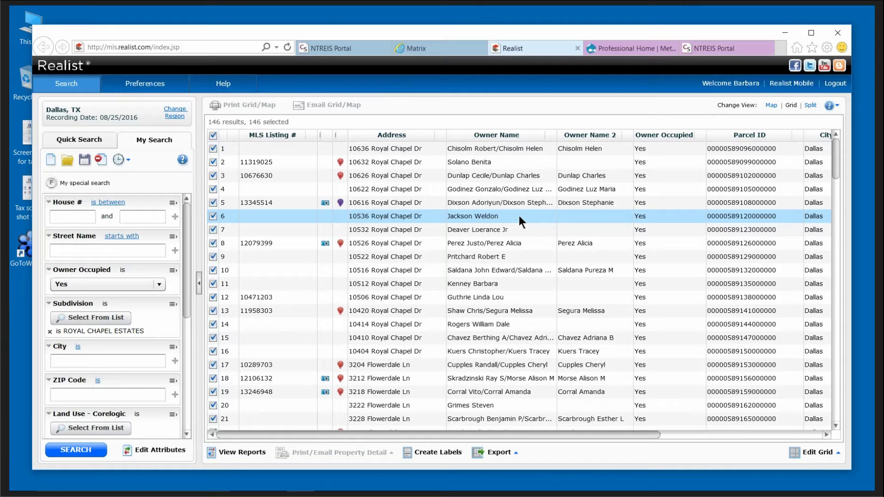
# Sort the 146 owner-occupied results by Owner Name A to Z and scroll through the list.
pyautogui.click(552, 133)
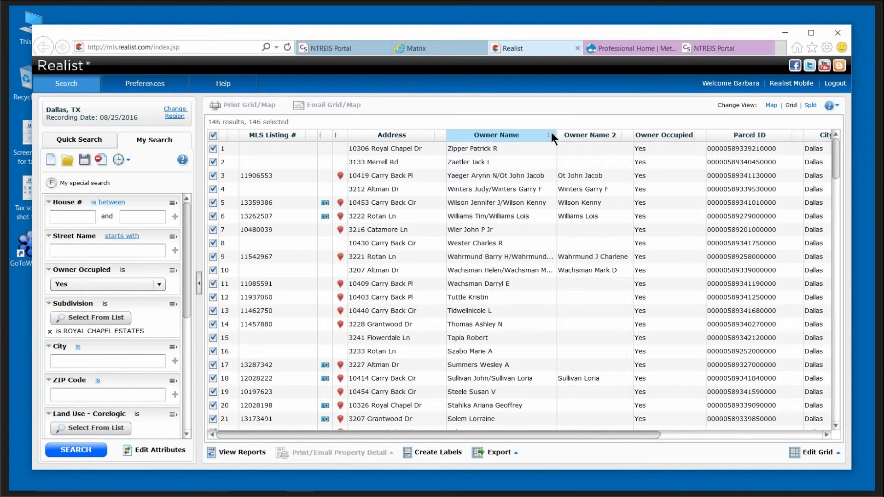
pyautogui.click(552, 134)
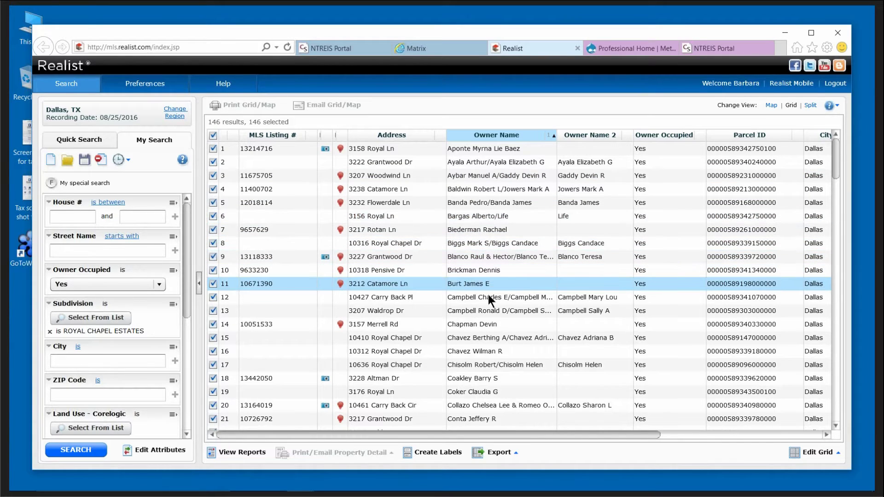
pyautogui.scroll(-3, 512, 346)
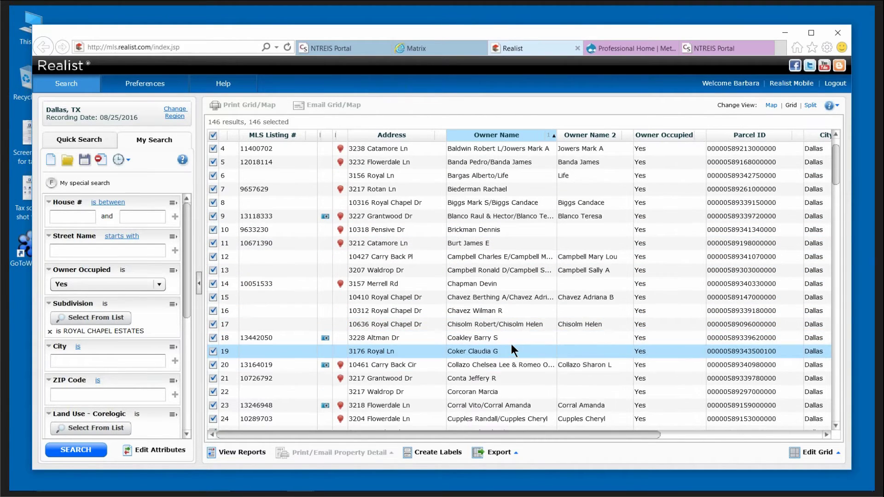
pyautogui.scroll(-4, 524, 369)
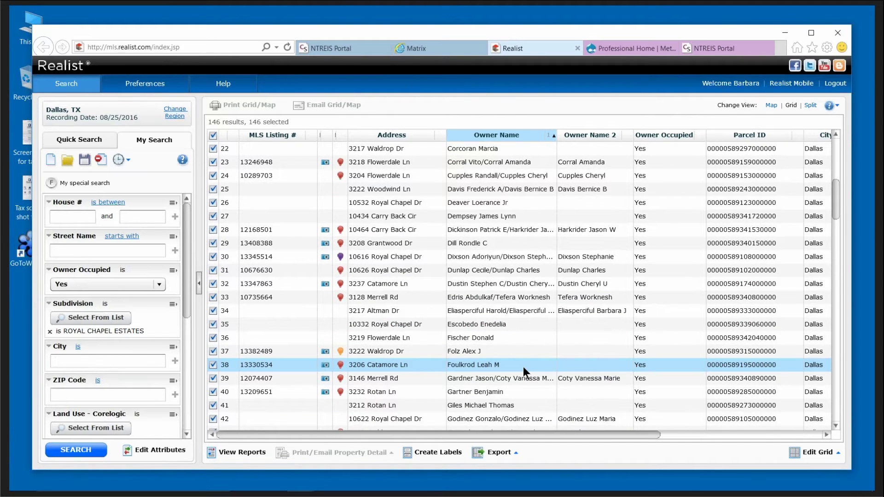
pyautogui.scroll(-3, 523, 367)
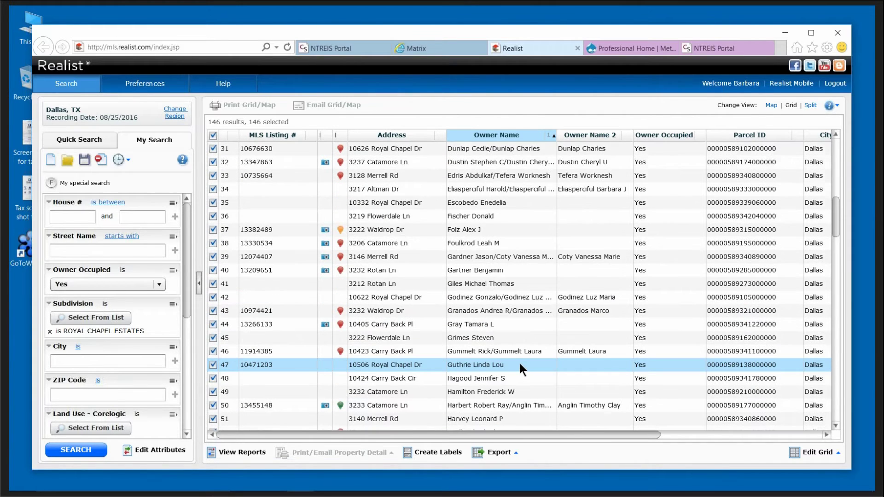
pyautogui.scroll(-4, 520, 363)
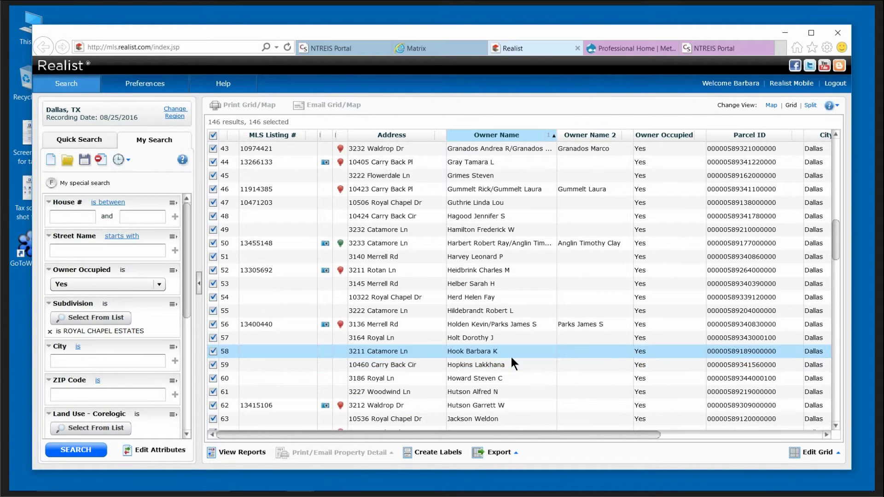
pyautogui.scroll(-3, 511, 358)
pyautogui.scroll(-1, 510, 358)
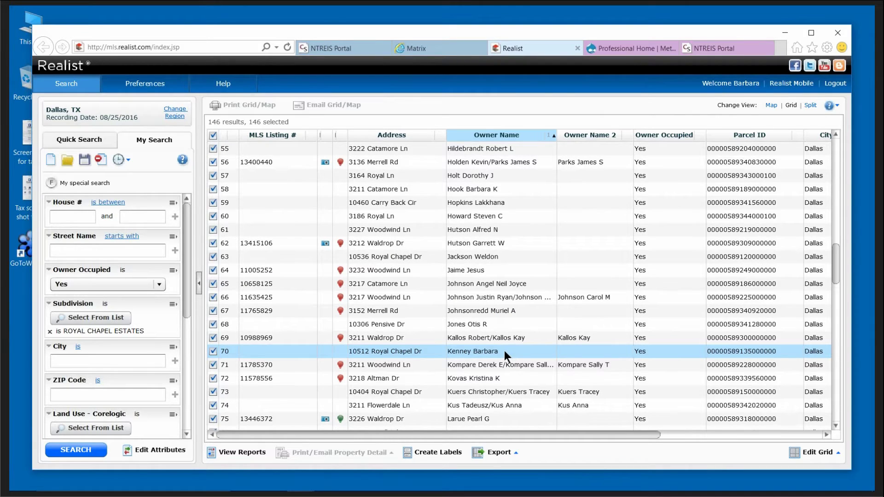
pyautogui.scroll(-2, 504, 350)
pyautogui.scroll(-3, 505, 350)
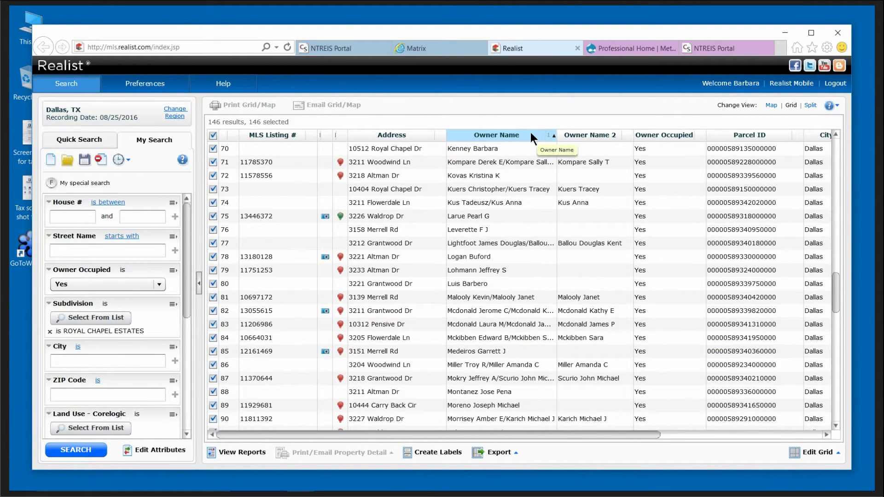
# Clear the current search criteria and results grid.
pyautogui.click(100, 161)
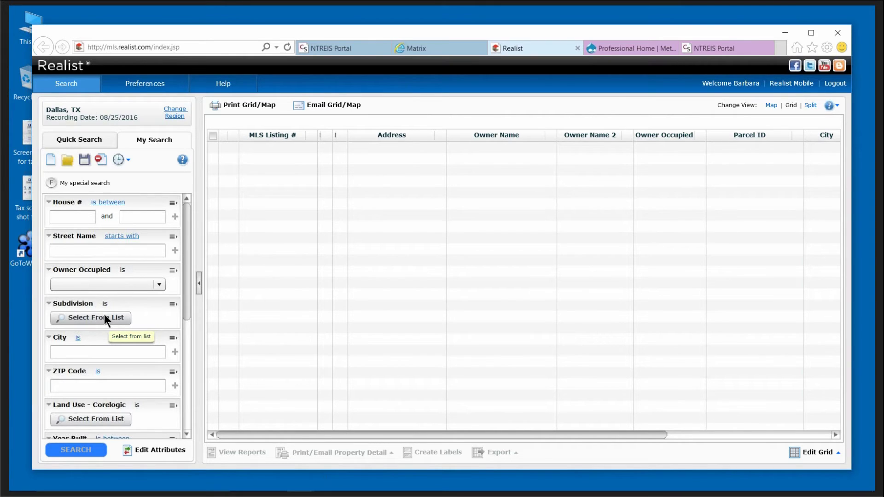
pyautogui.moveTo(185, 298); pyautogui.dragTo(194, 419)
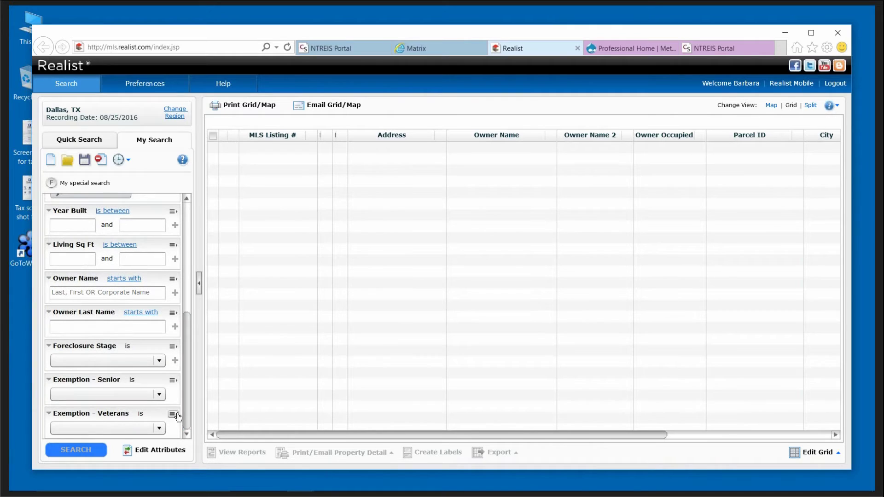
pyautogui.moveTo(185, 389); pyautogui.dragTo(192, 366)
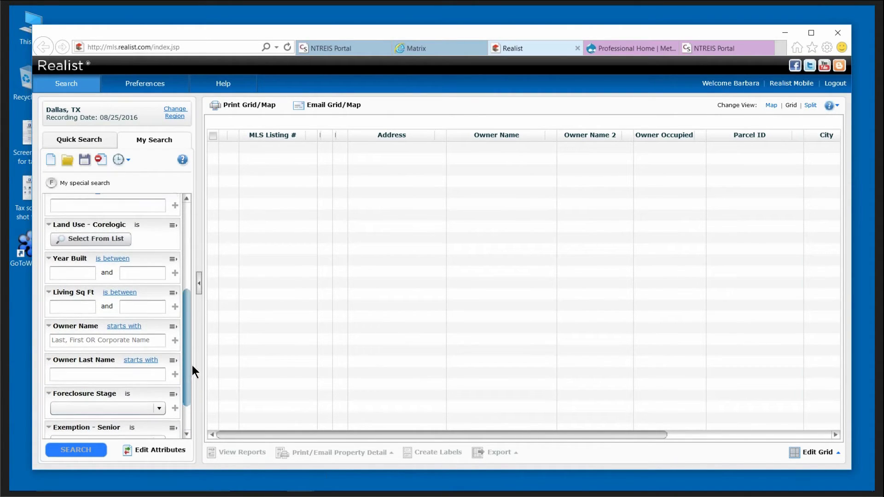
# Set the Foreclosure Stage criterion to Bank Owned.
pyautogui.click(159, 410)
pyautogui.moveTo(187, 386); pyautogui.dragTo(189, 407)
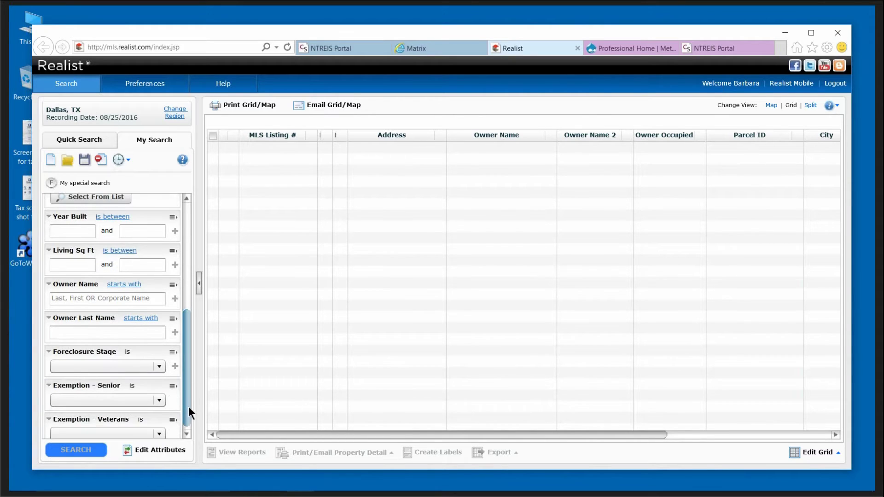
pyautogui.scroll(-1, 167, 408)
pyautogui.click(158, 395)
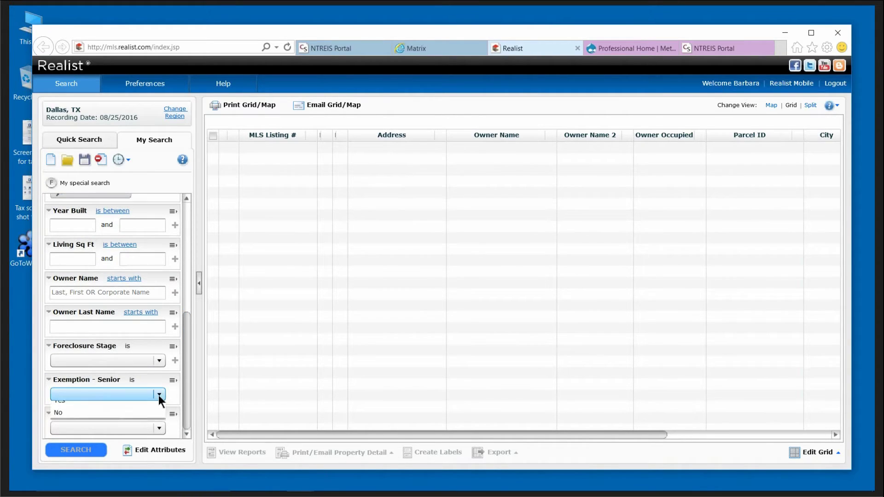
pyautogui.click(186, 394)
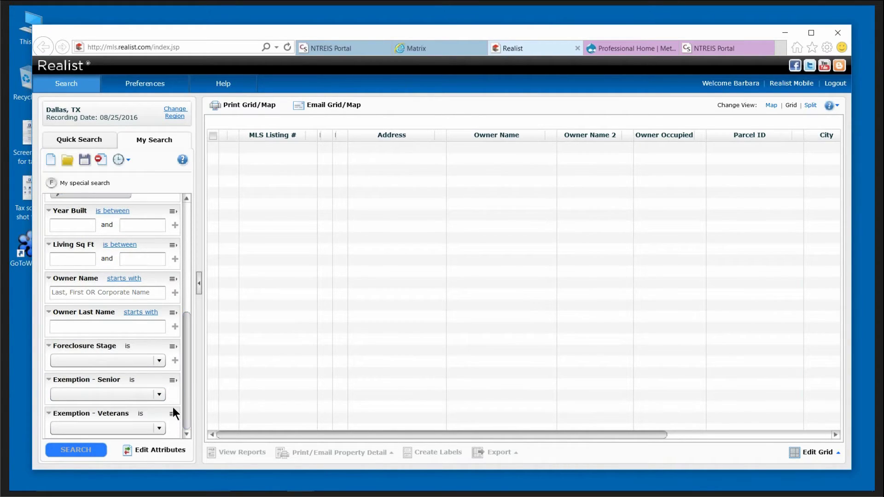
pyautogui.click(160, 360)
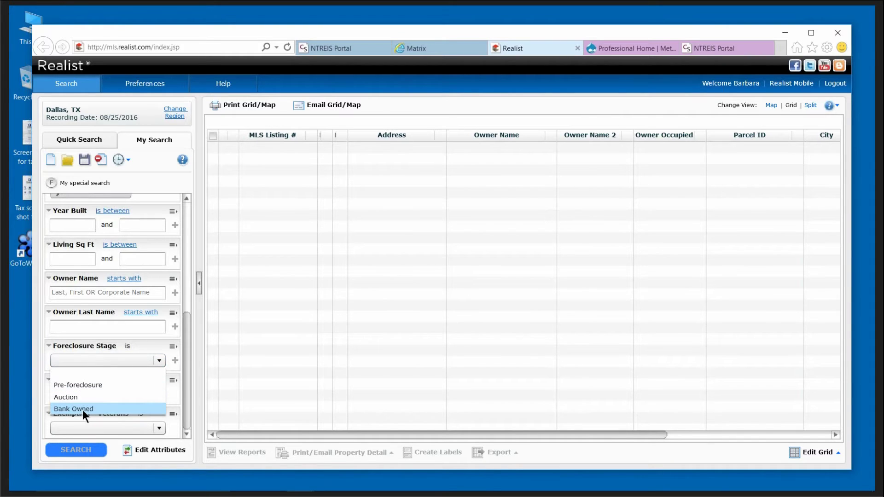
pyautogui.click(82, 409)
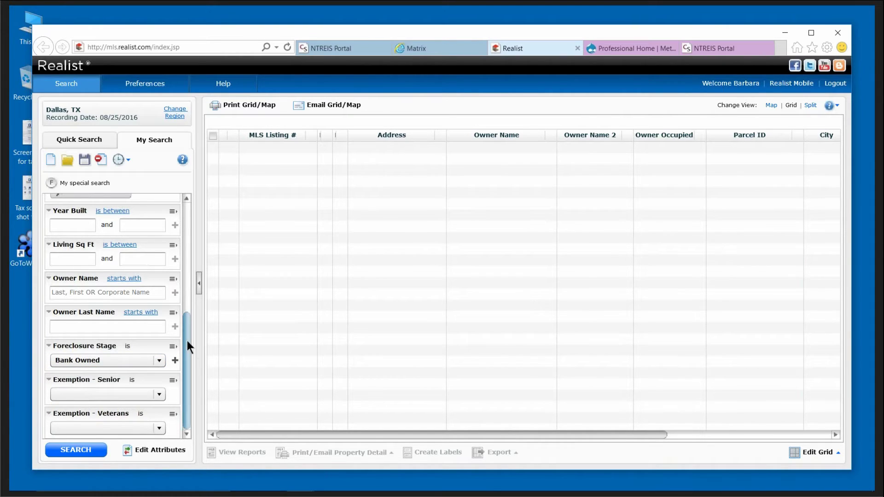
pyautogui.moveTo(187, 341); pyautogui.dragTo(192, 261)
pyautogui.scroll(1, 189, 230)
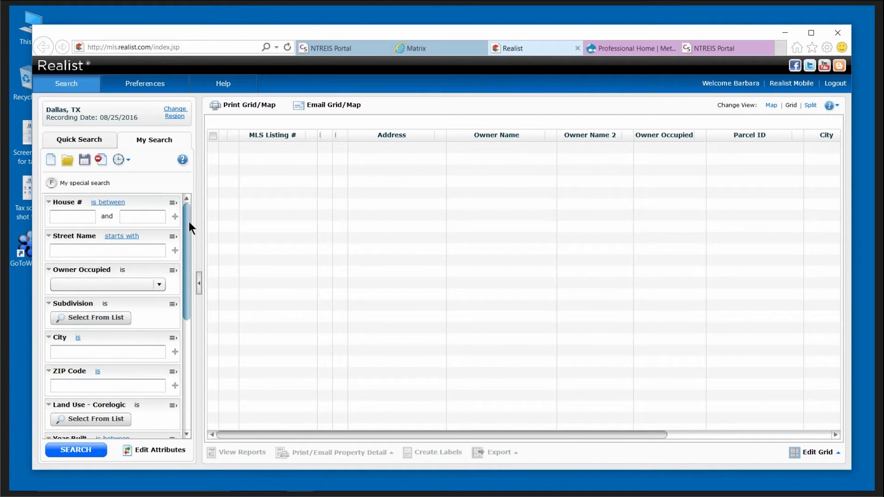
pyautogui.scroll(-3, 189, 245)
# Limit the bank-owned search to ZIP code 75228 and run it, returning 59 properties.
pyautogui.click(85, 307)
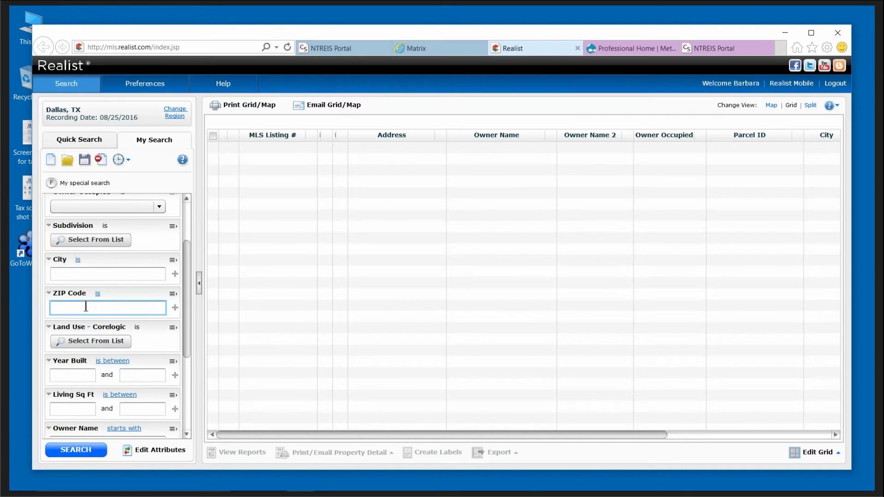
pyautogui.write('752')
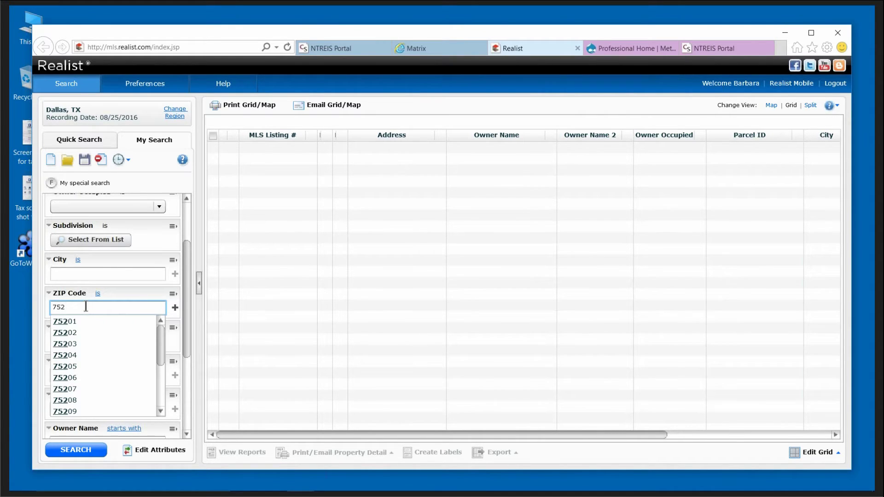
pyautogui.write('28')
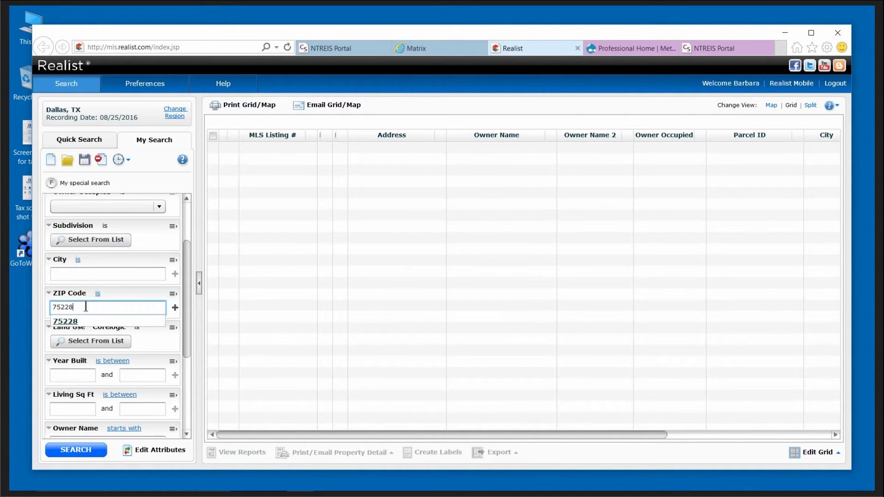
pyautogui.click(275, 344)
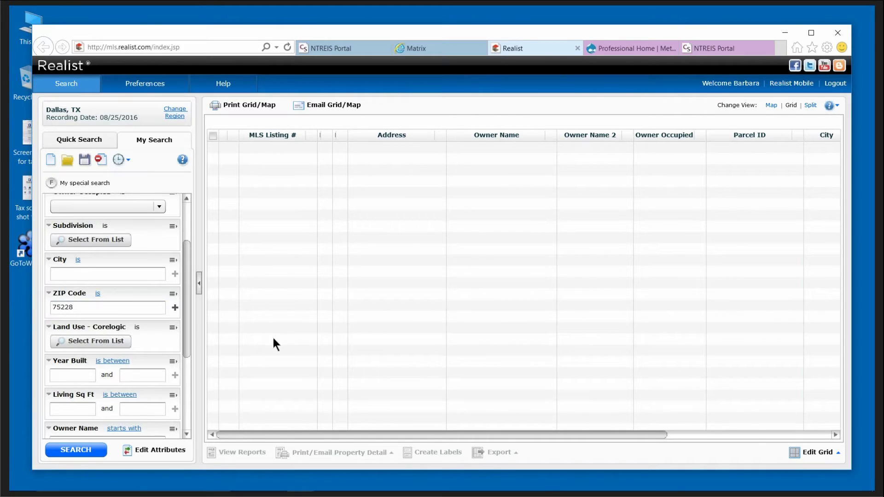
pyautogui.moveTo(184, 308); pyautogui.dragTo(188, 378)
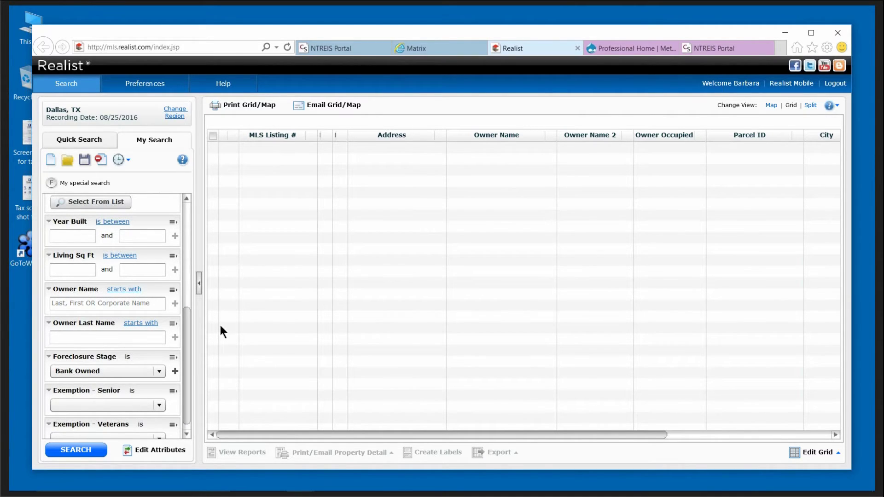
pyautogui.click(79, 450)
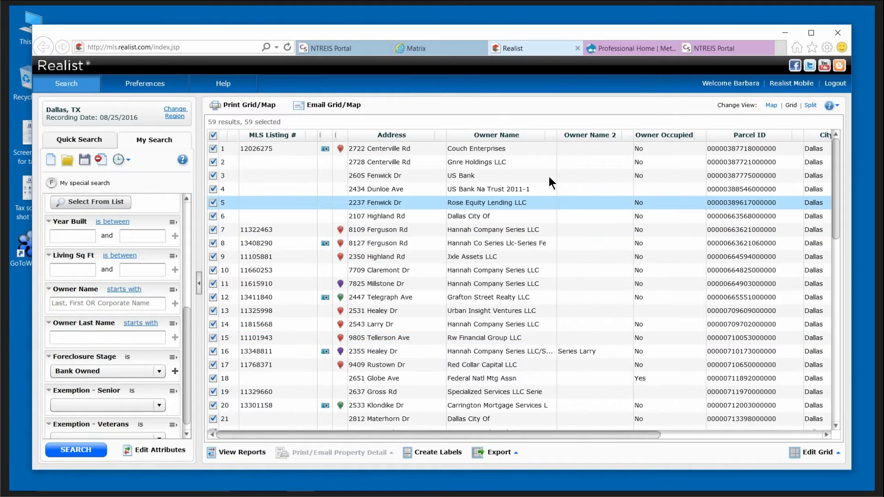
# Sort the 59 bank-owned ZIP 75228 results by owner name A to Z and review them.
pyautogui.click(553, 134)
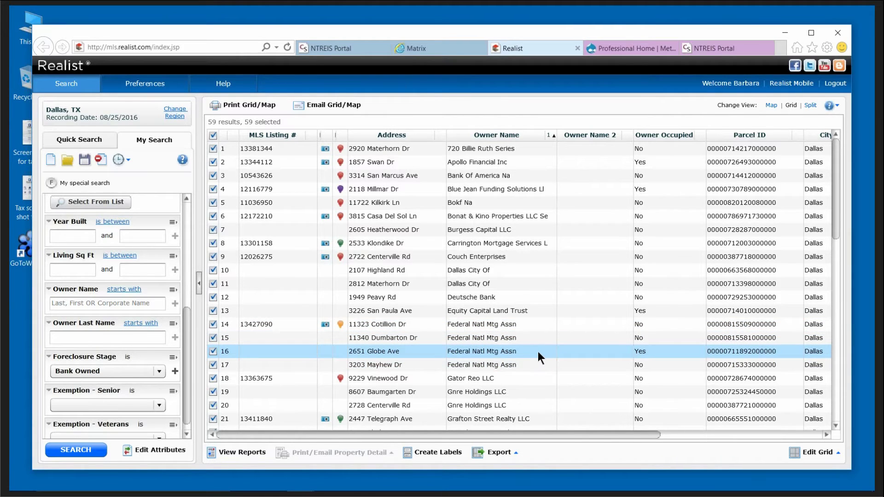
pyautogui.scroll(-4, 538, 351)
pyautogui.scroll(-1, 544, 350)
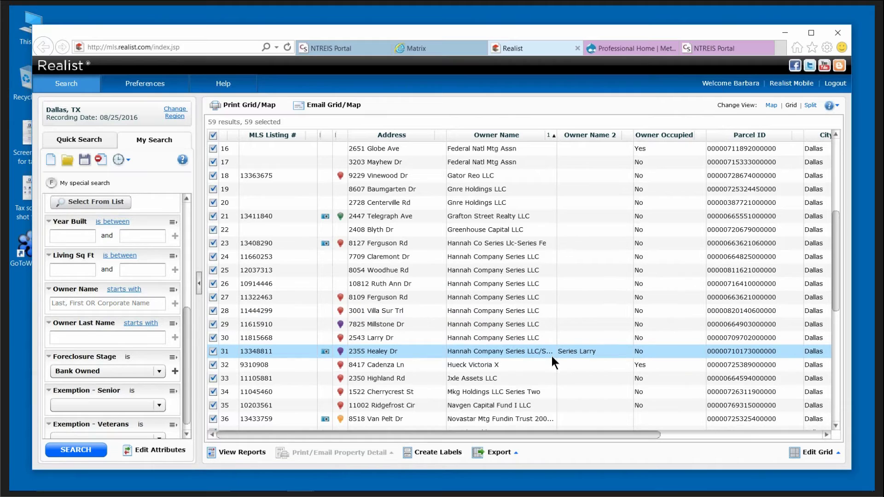
pyautogui.scroll(-2, 549, 357)
pyautogui.scroll(-2, 554, 344)
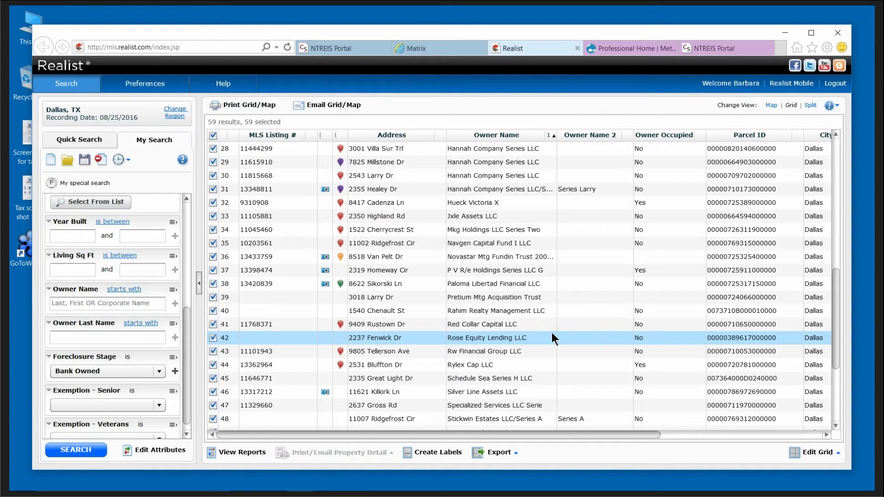
pyautogui.scroll(-2, 550, 332)
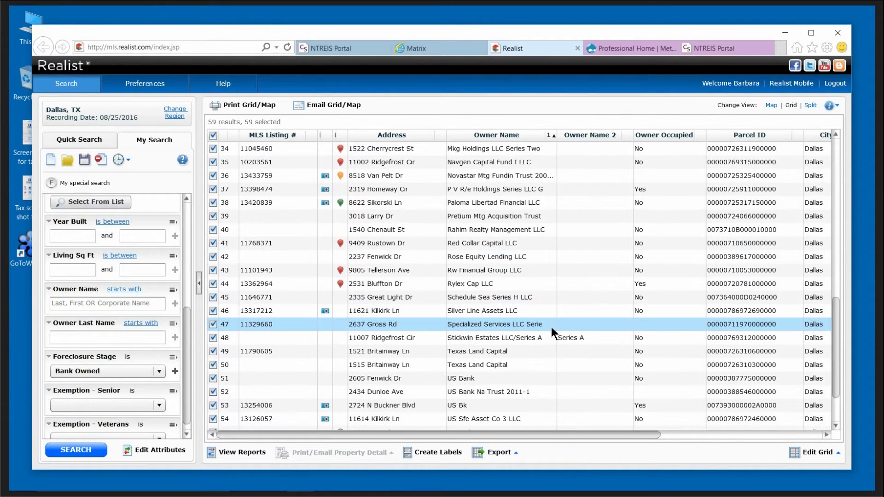
pyautogui.click(160, 370)
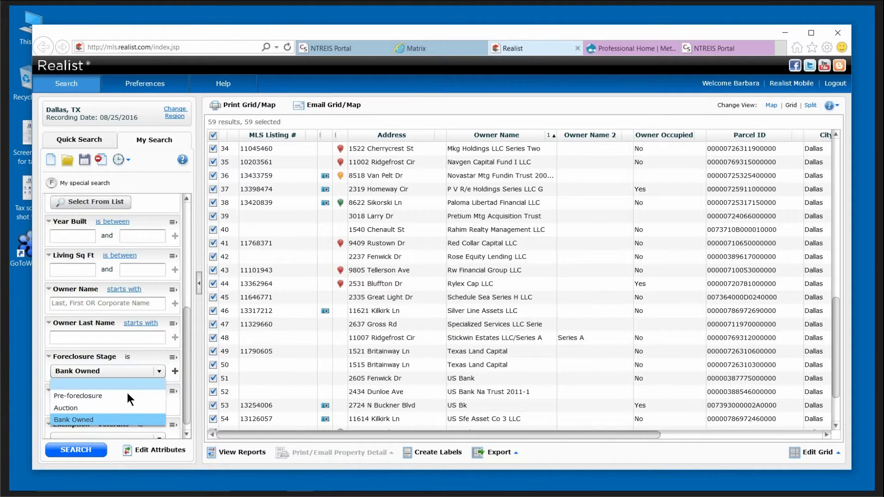
# Rerun with Foreclosure Stage set to Auction, sort the 40 results by owner name, and view their reports.
pyautogui.click(76, 407)
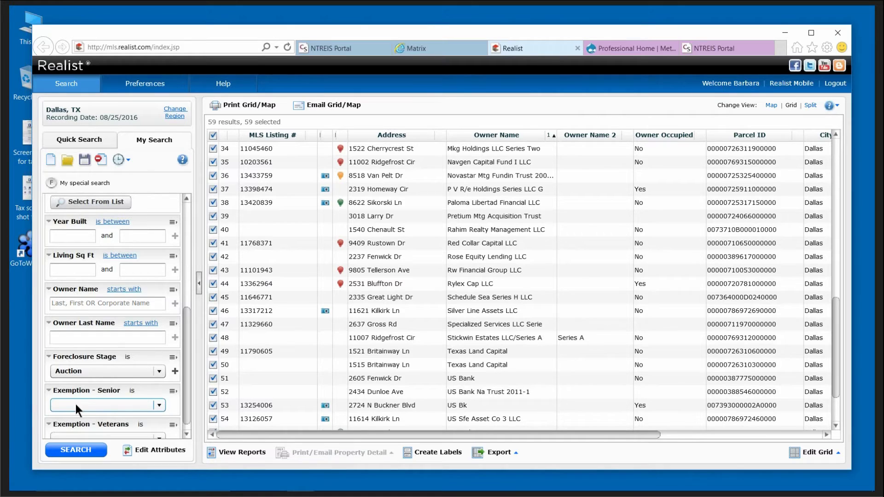
pyautogui.click(81, 452)
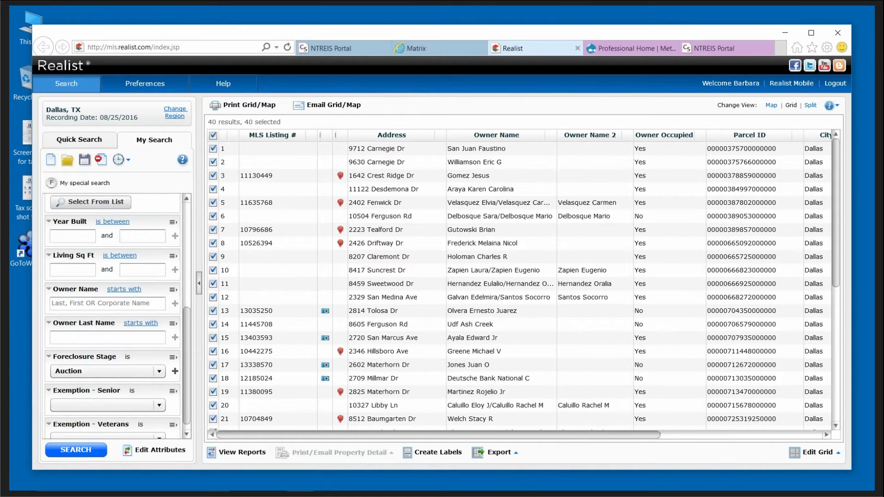
pyautogui.click(549, 134)
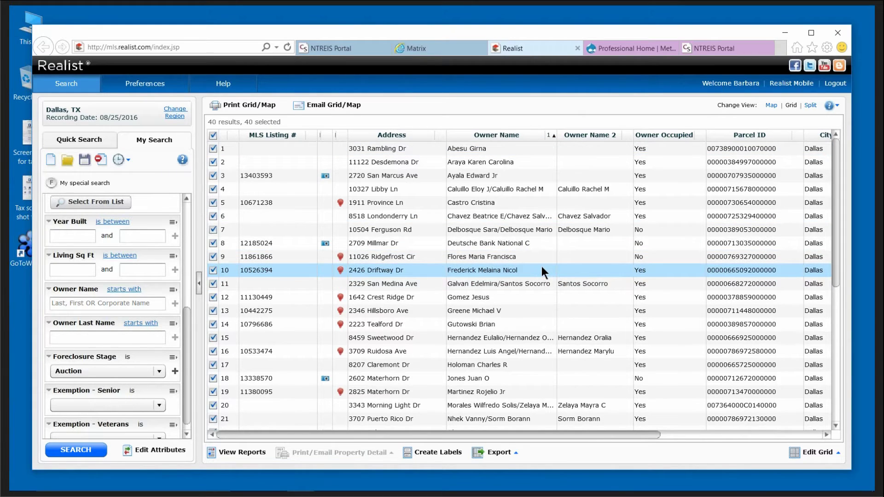
pyautogui.scroll(-2, 542, 266)
pyautogui.scroll(-2, 539, 265)
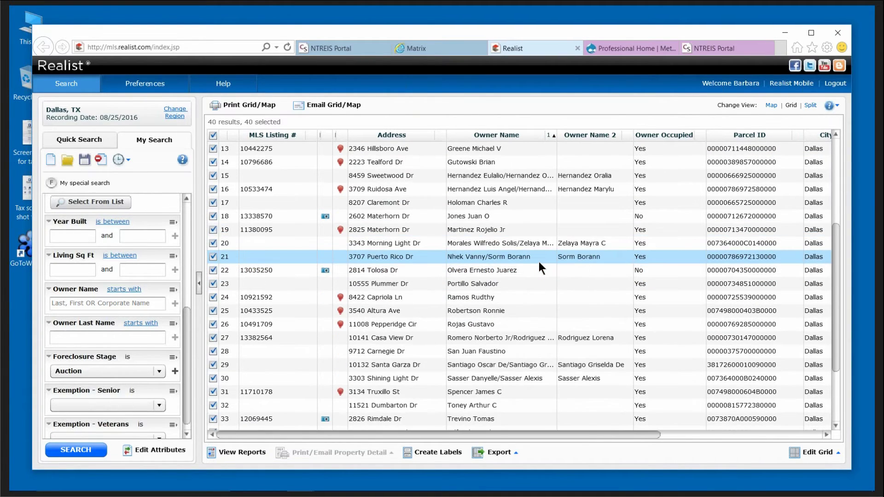
pyautogui.scroll(-3, 539, 260)
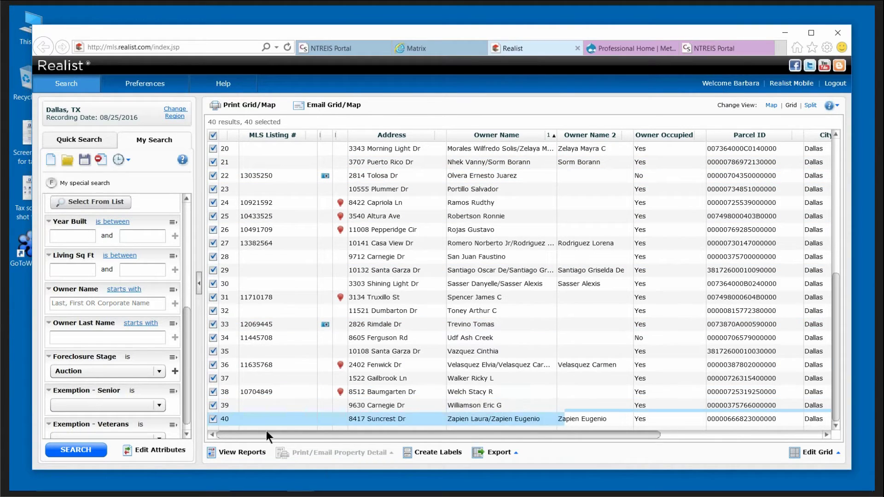
pyautogui.click(237, 455)
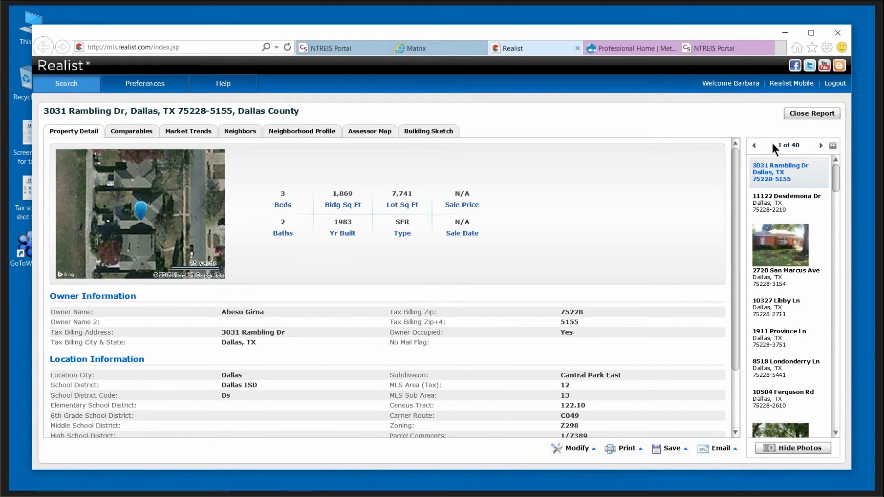
# Switch between the second, fourth and third property reports.
pyautogui.click(786, 202)
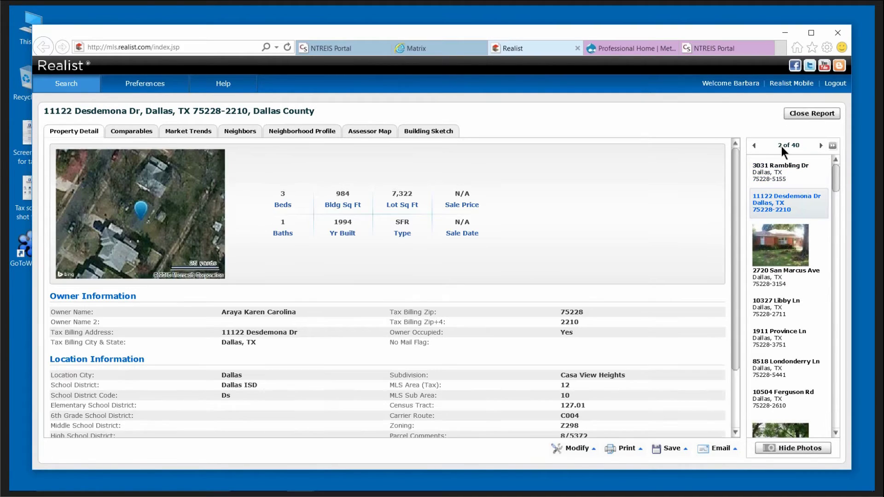
pyautogui.click(789, 296)
pyautogui.click(786, 258)
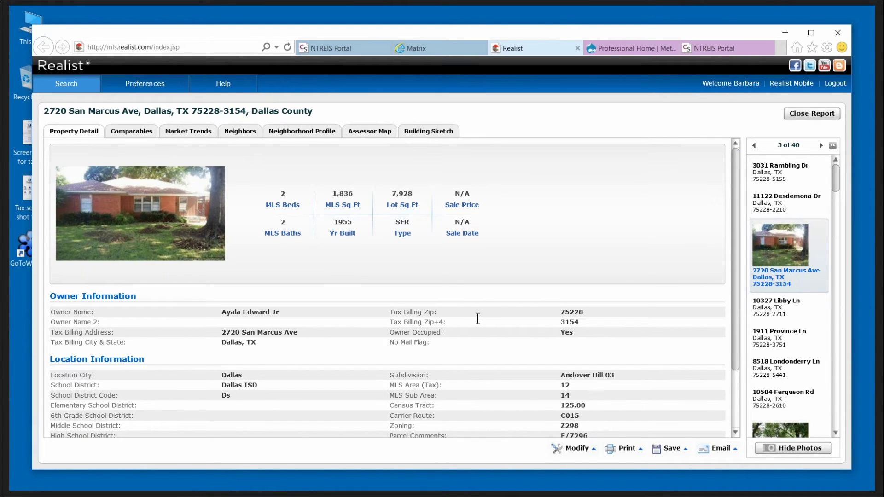
# Scroll through the third property's full report, then close it to return to the 40-result grid.
pyautogui.moveTo(736, 296); pyautogui.dragTo(736, 298)
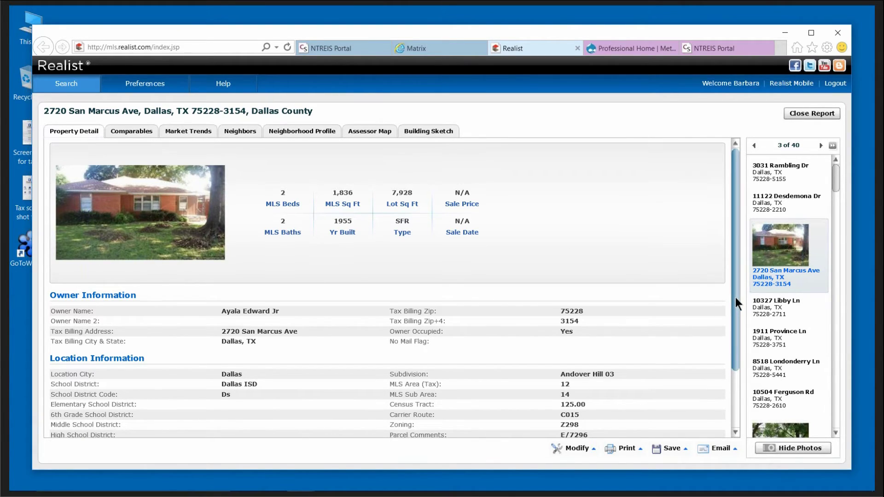
pyautogui.scroll(-3, 741, 323)
pyautogui.scroll(-10, 485, 321)
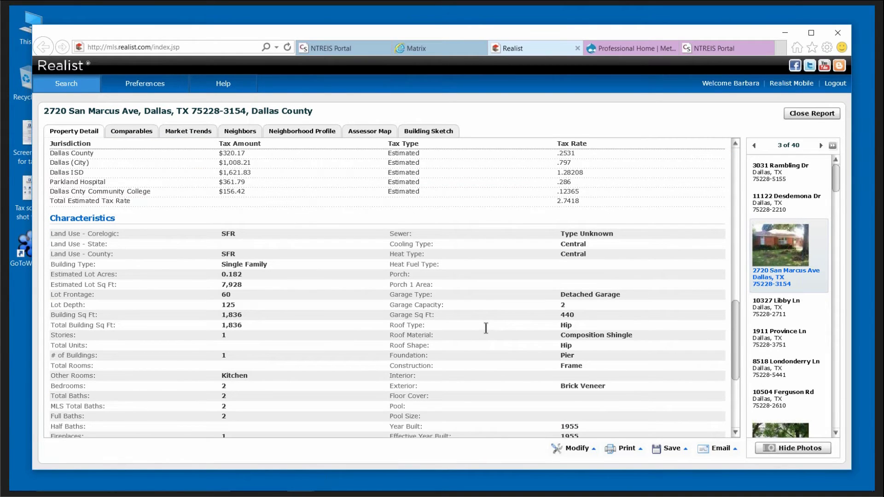
pyautogui.scroll(-10, 486, 328)
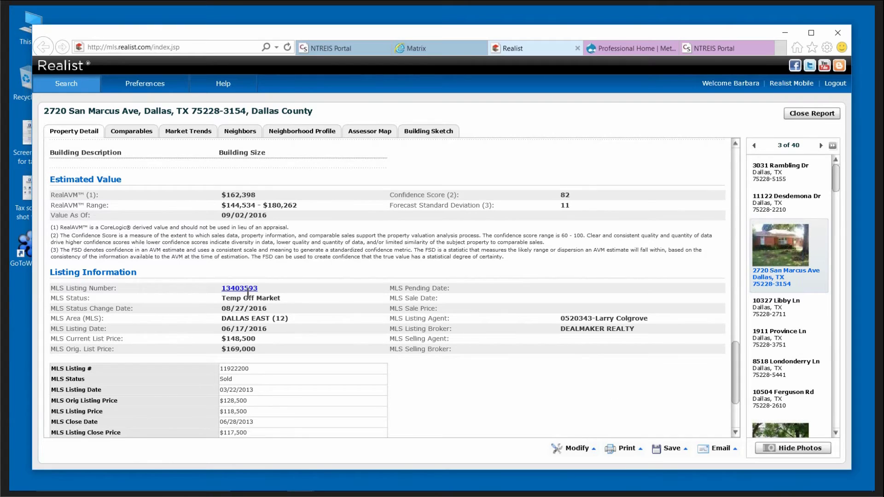
pyautogui.scroll(-5, 477, 373)
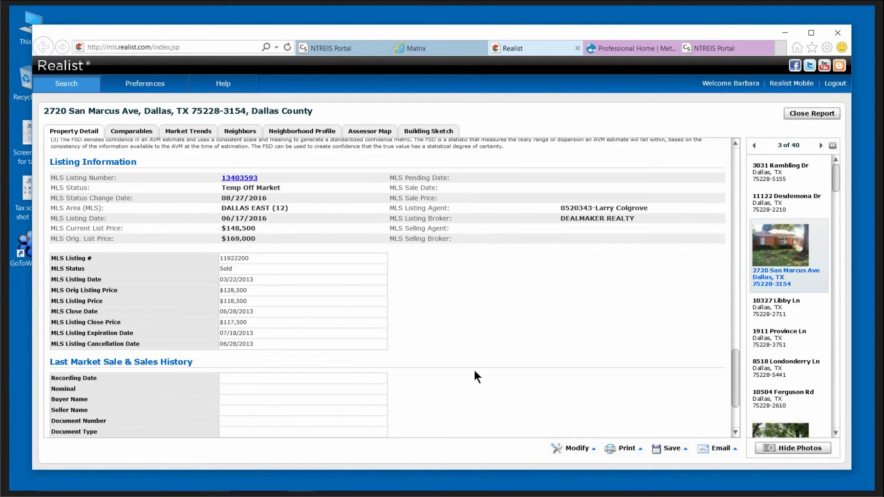
pyautogui.scroll(-4, 474, 372)
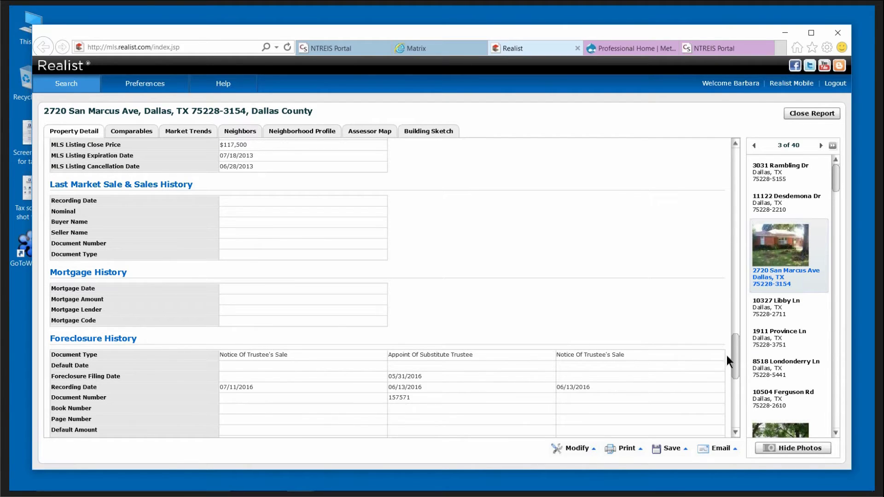
pyautogui.moveTo(735, 352); pyautogui.dragTo(736, 372)
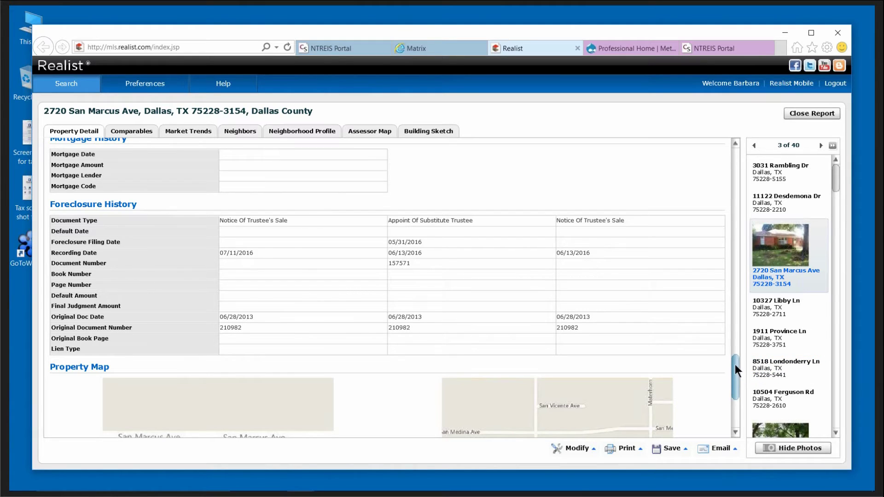
pyautogui.moveTo(735, 364); pyautogui.dragTo(736, 391)
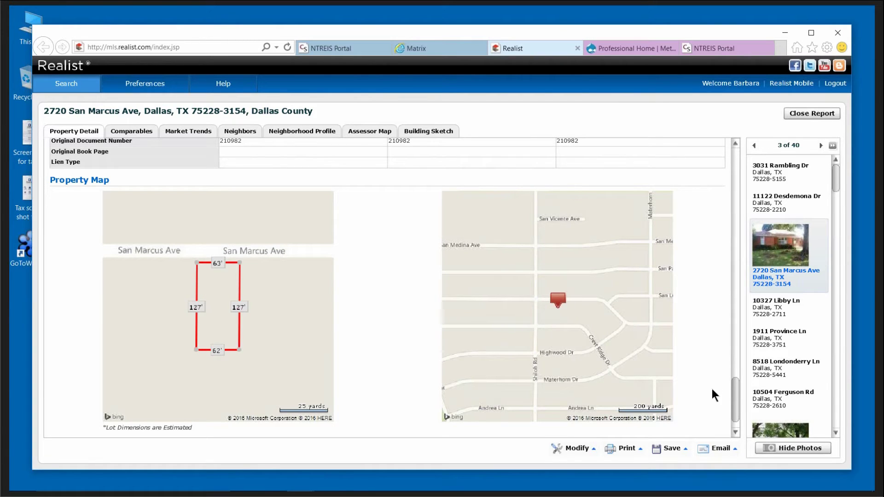
pyautogui.moveTo(734, 393); pyautogui.dragTo(722, 138)
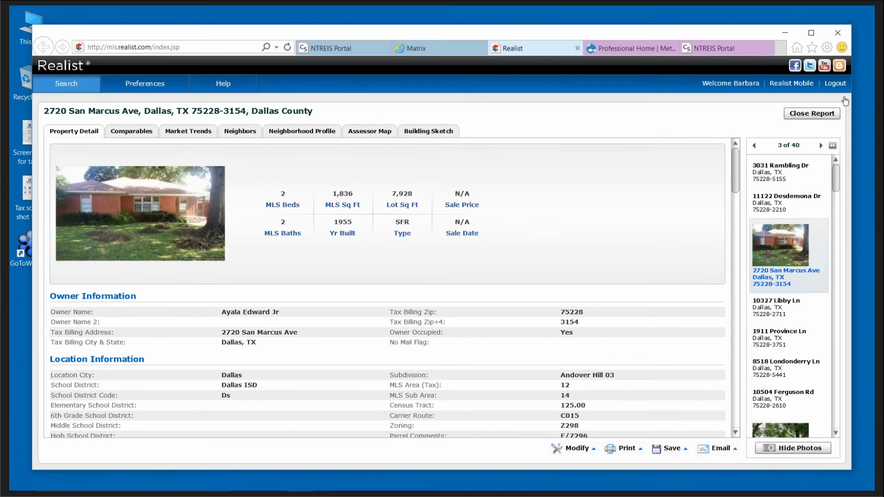
pyautogui.click(821, 113)
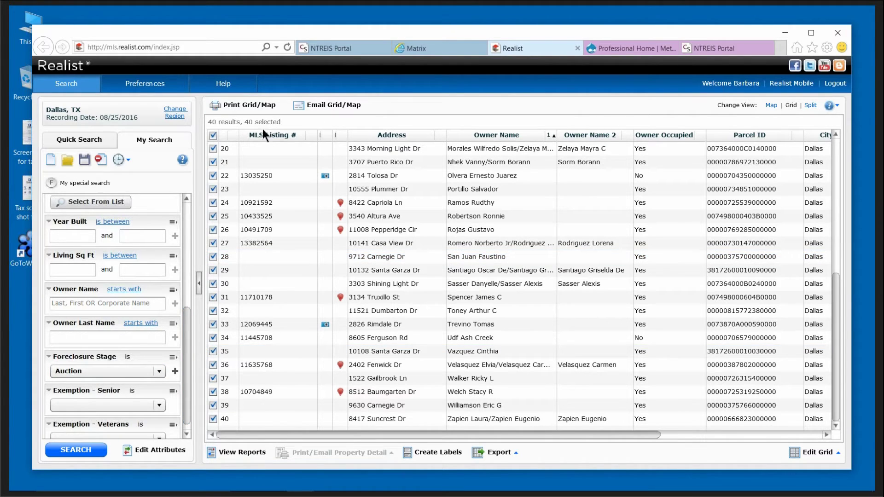
pyautogui.click(159, 371)
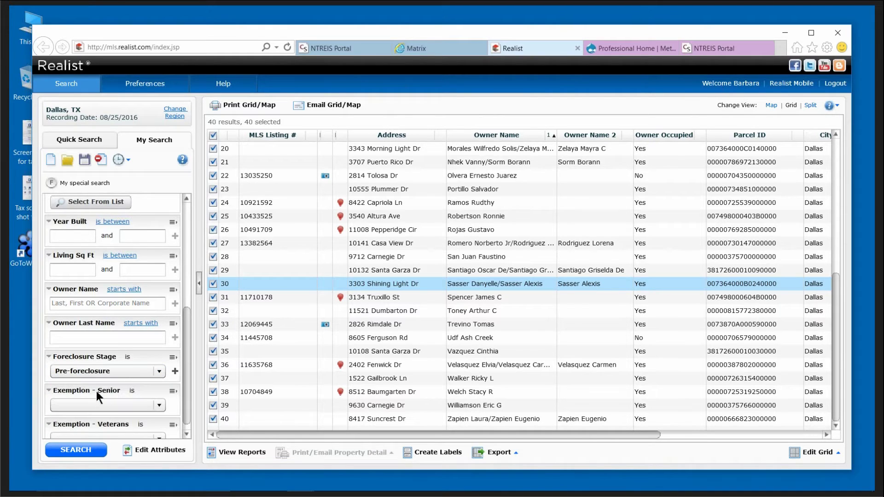
# Run the Pre-foreclosure search and sort the 51 results by owner name A to Z.
pyautogui.click(83, 449)
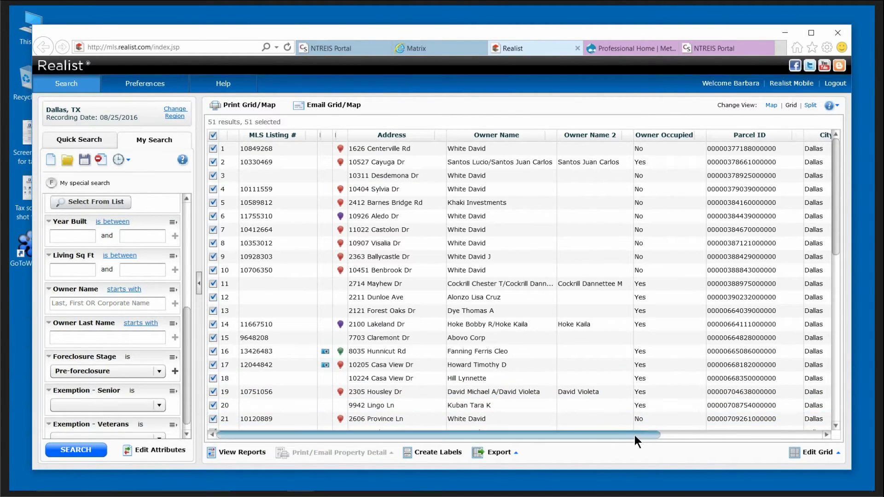
pyautogui.moveTo(636, 435); pyautogui.dragTo(733, 434)
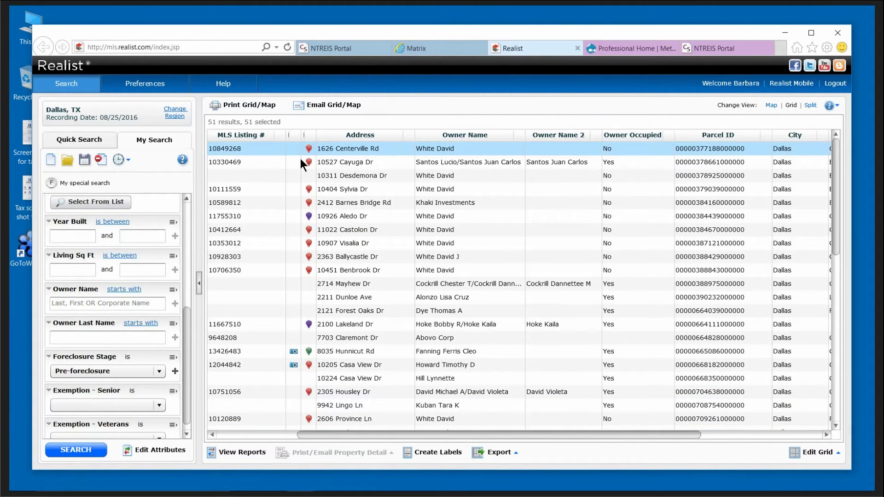
pyautogui.click(518, 136)
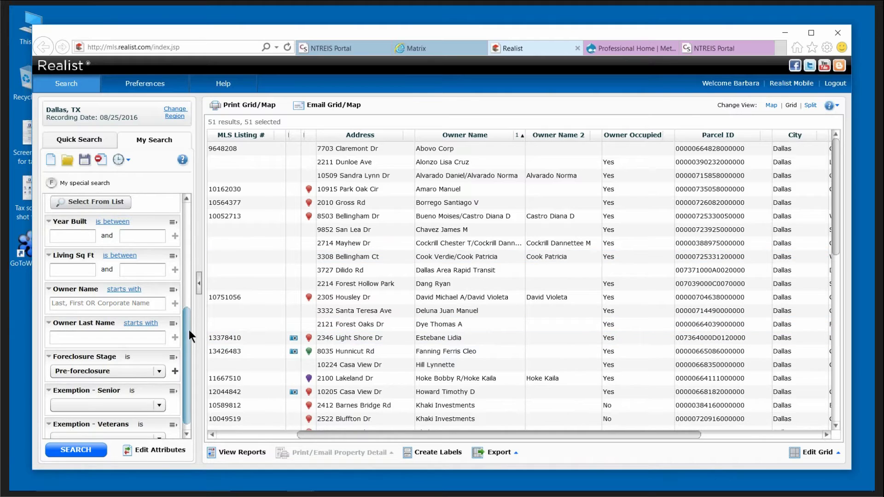
# Add ZIP codes 75228, 75227 and 75252 to the search criteria.
pyautogui.click(160, 371)
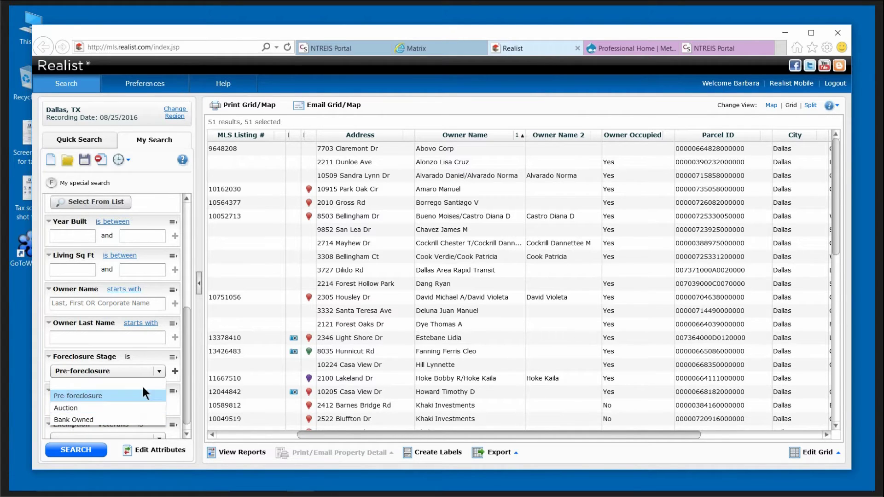
pyautogui.moveTo(184, 375); pyautogui.dragTo(182, 322)
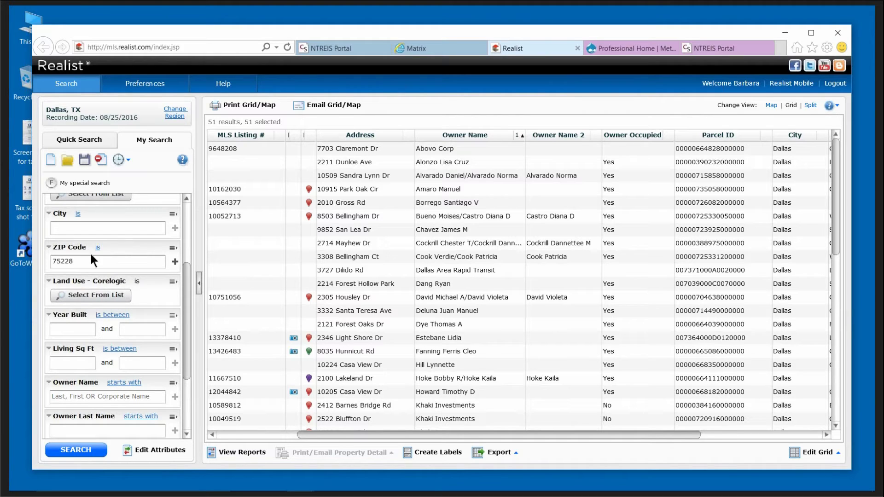
pyautogui.click(175, 262)
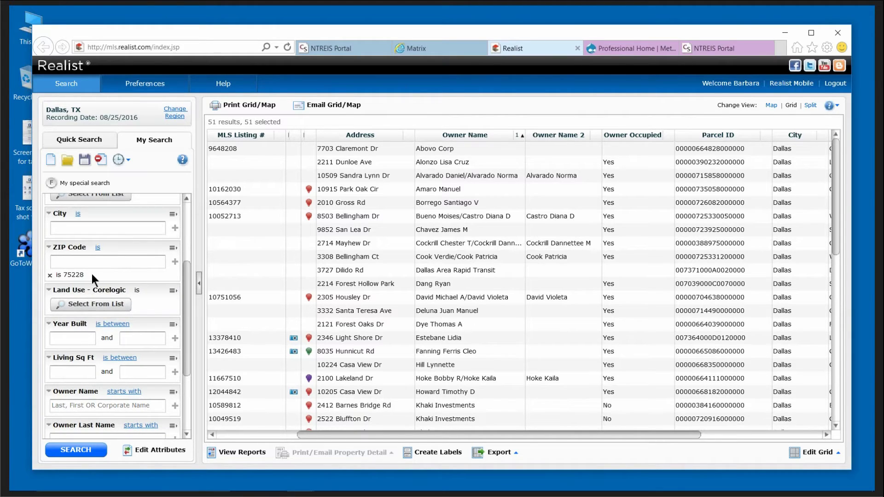
pyautogui.click(75, 262)
pyautogui.write('75227')
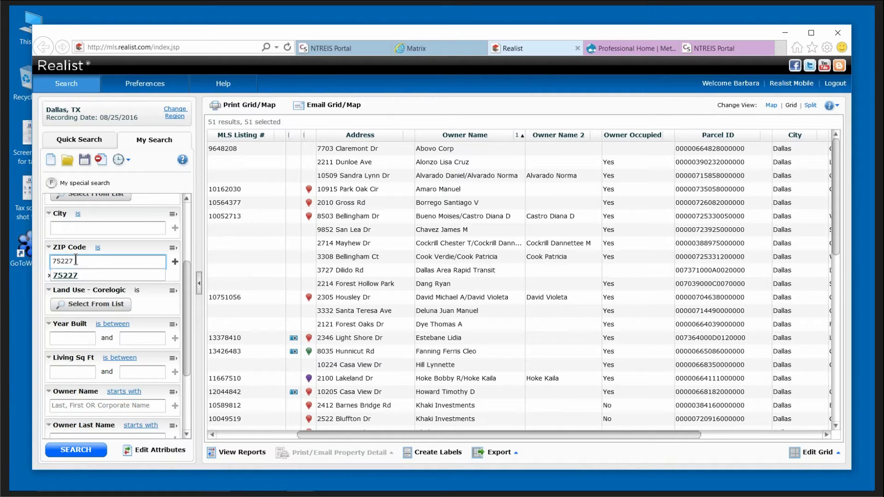
pyautogui.click(175, 262)
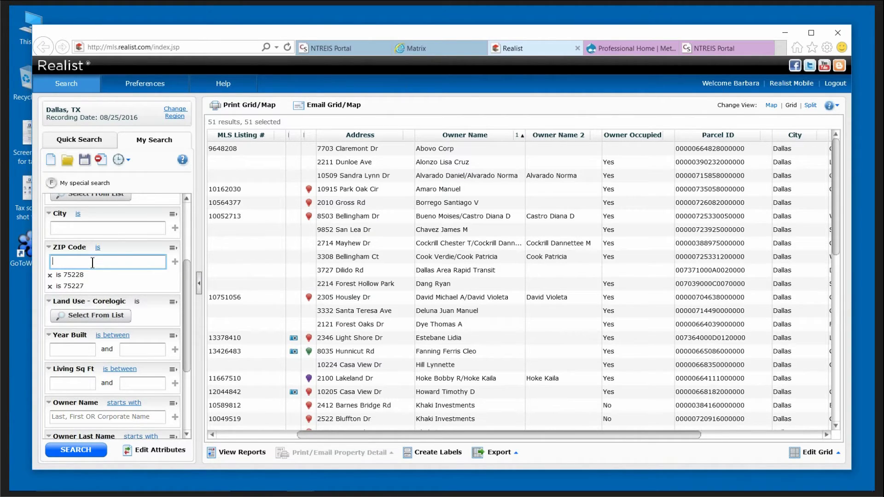
pyautogui.write('75252')
pyautogui.click(175, 263)
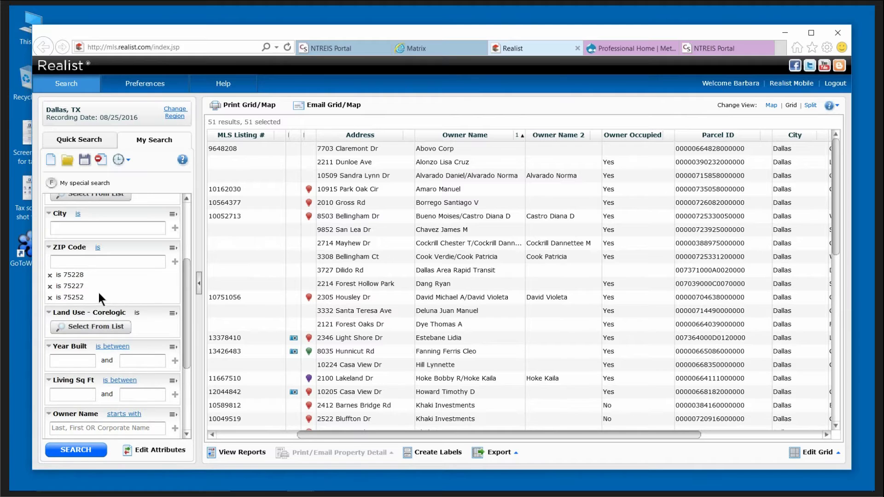
# Keep Foreclosure Stage at Pre-foreclosure and rerun the search, returning 118 results.
pyautogui.moveTo(189, 323); pyautogui.dragTo(185, 389)
pyautogui.click(159, 360)
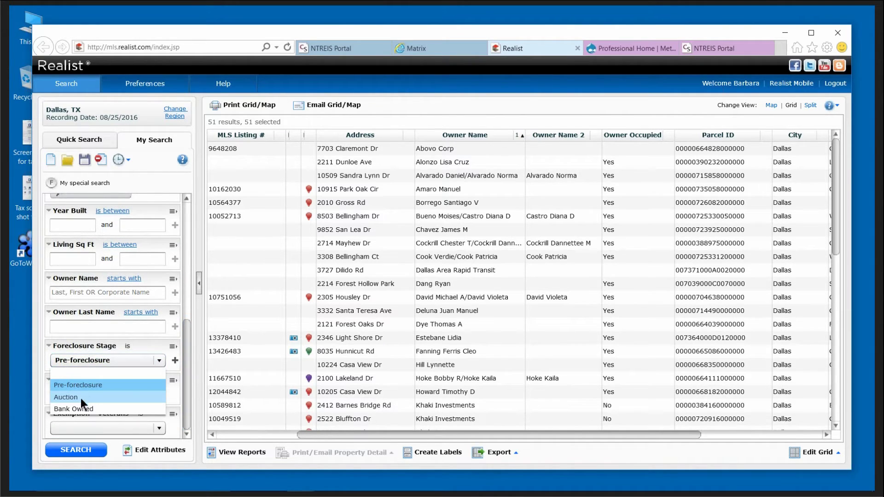
pyautogui.click(87, 385)
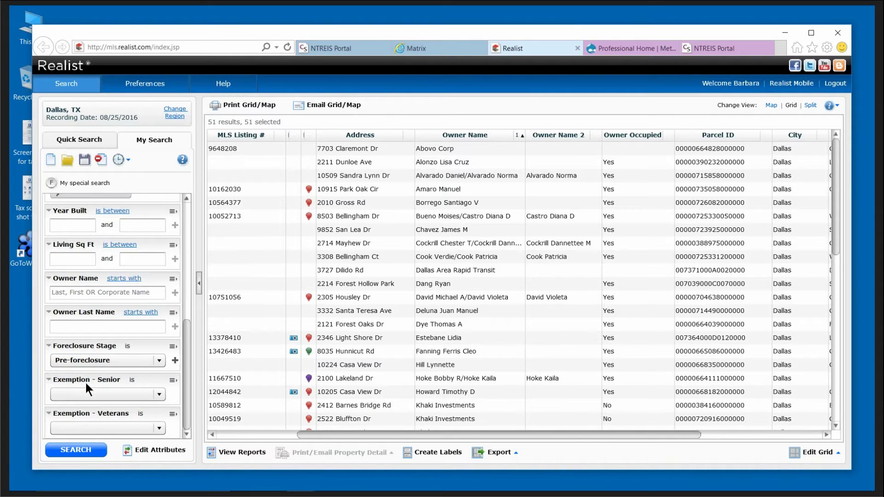
pyautogui.click(82, 449)
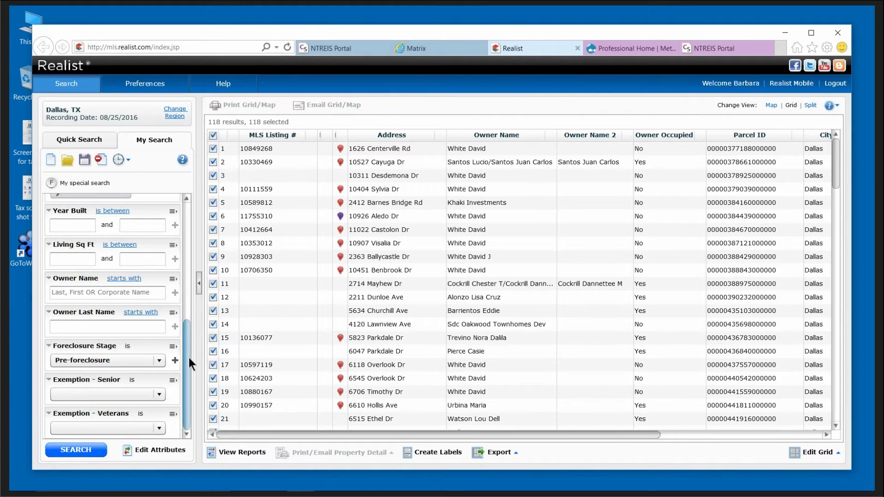
# Add ZIP code 75225, then remove the 75228 and 75225 ZIP criteria.
pyautogui.moveTo(188, 358); pyautogui.dragTo(190, 295)
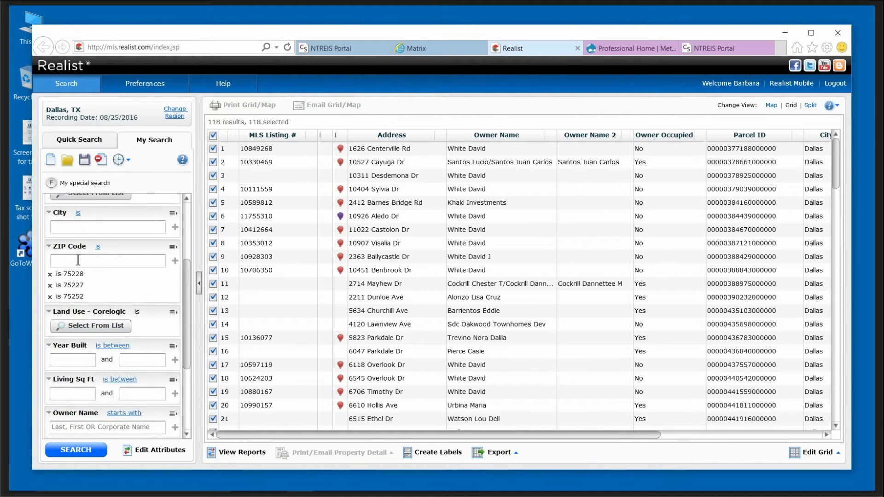
pyautogui.click(79, 260)
pyautogui.write('75225')
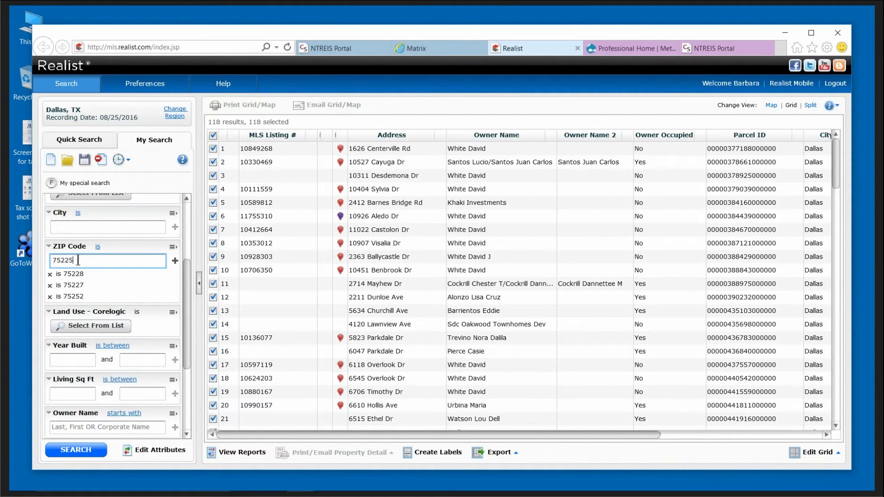
pyautogui.click(174, 261)
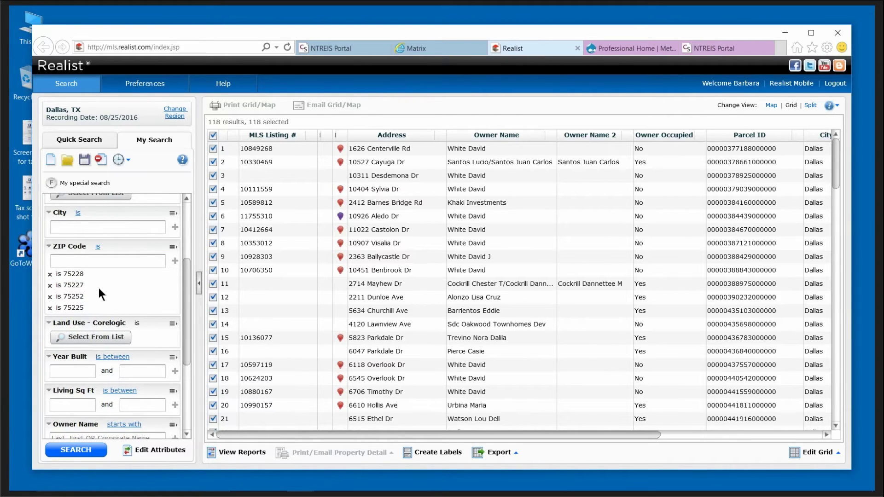
pyautogui.click(50, 276)
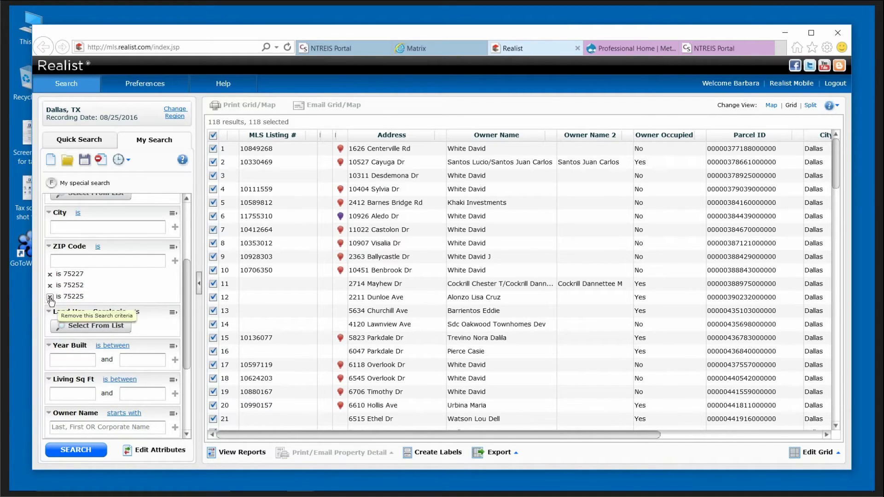
pyautogui.click(50, 297)
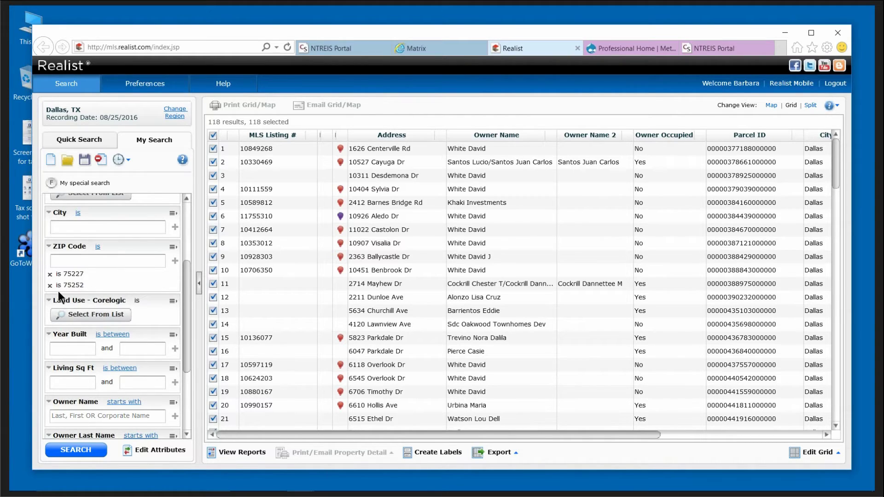
# Clear the previous search criteria and results grid.
pyautogui.click(102, 160)
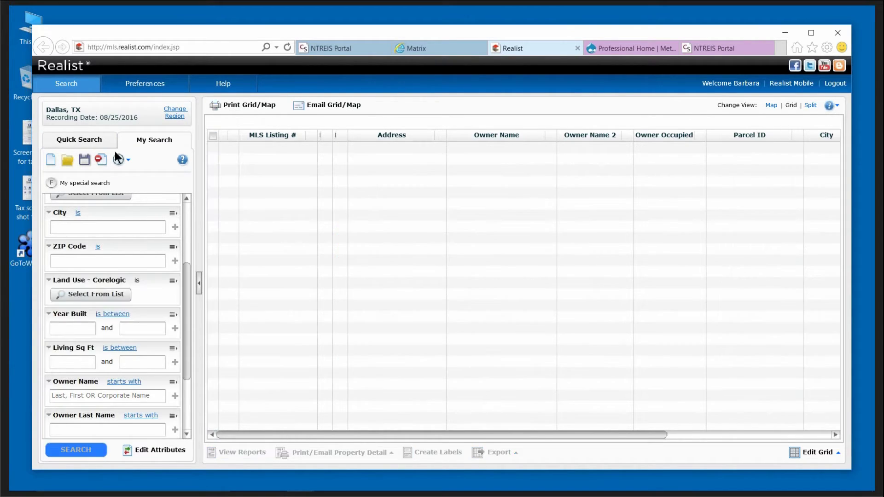
pyautogui.moveTo(188, 291); pyautogui.dragTo(185, 358)
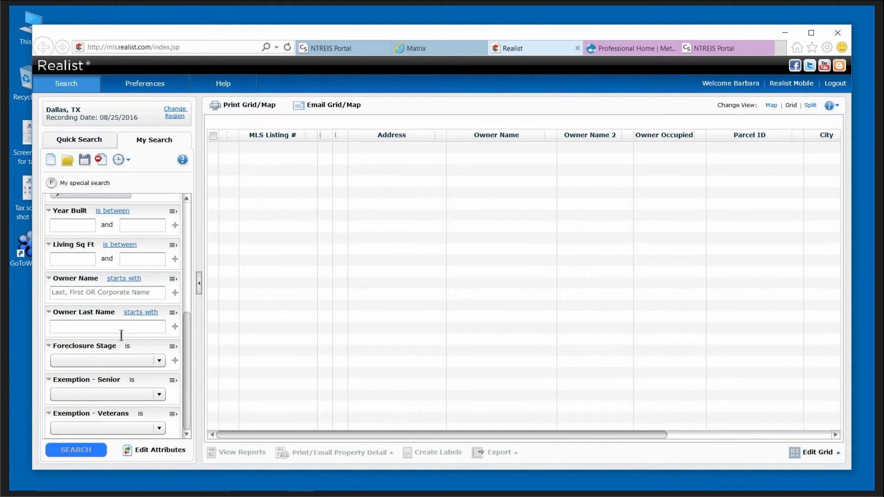
pyautogui.moveTo(186, 343); pyautogui.dragTo(200, 220)
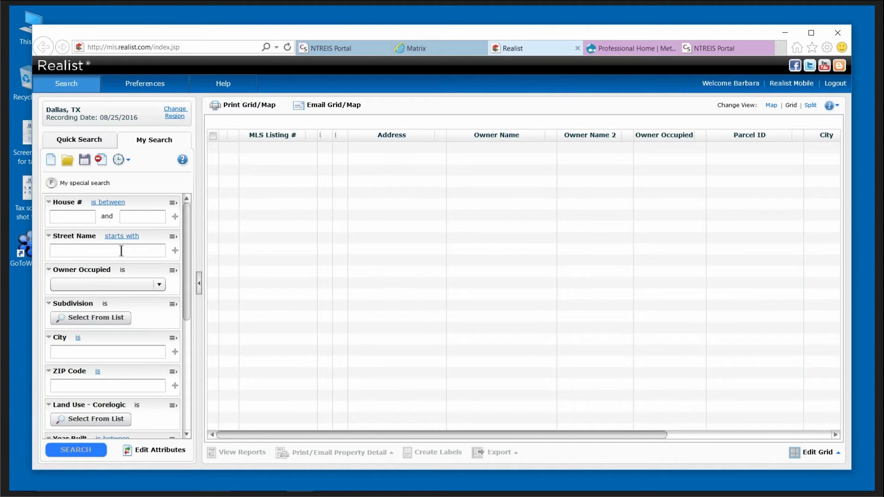
# Add street names dorrington, van pelt and grantwood as search criteria.
pyautogui.click(100, 249)
pyautogui.write('d')
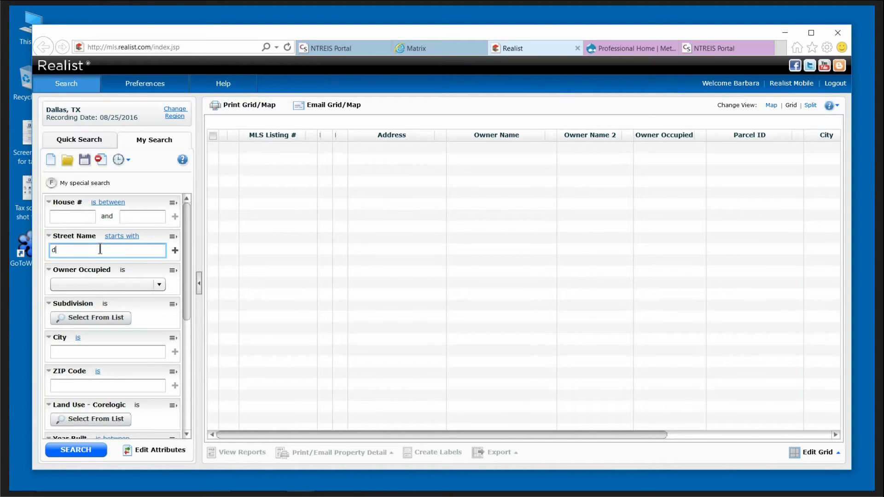
pyautogui.write('orrington')
pyautogui.click(181, 249)
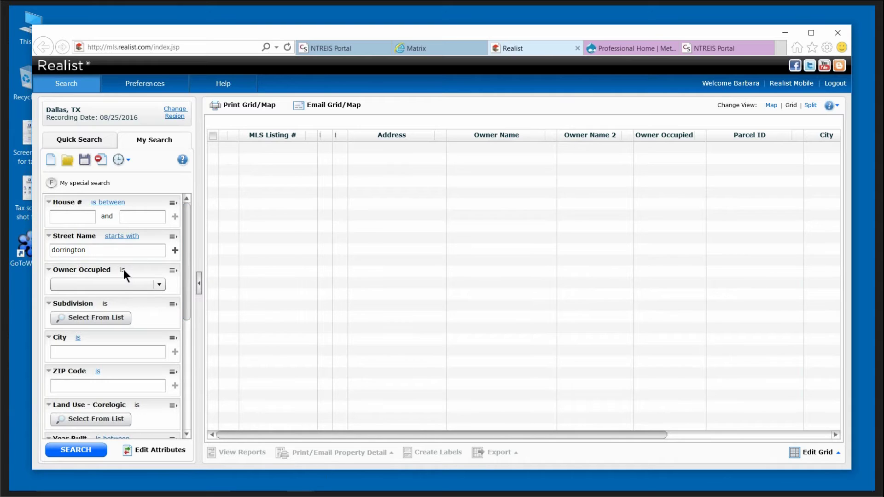
pyautogui.click(175, 251)
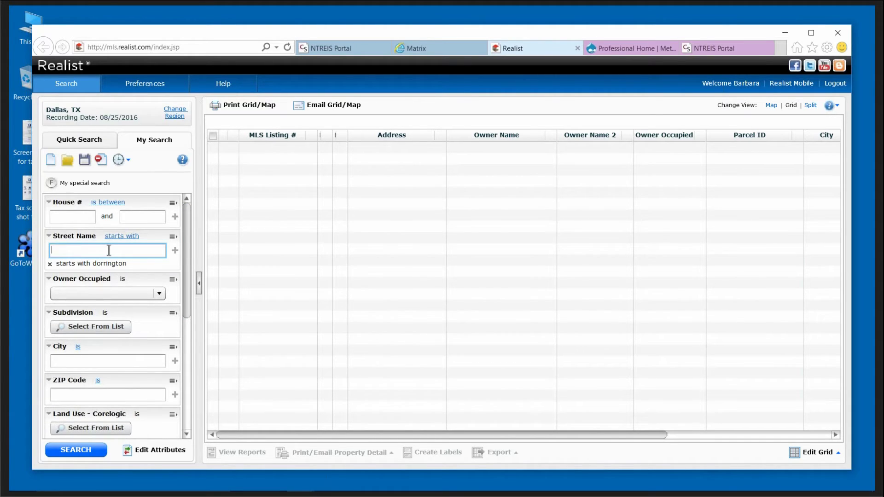
pyautogui.write('van pelt')
pyautogui.click(175, 251)
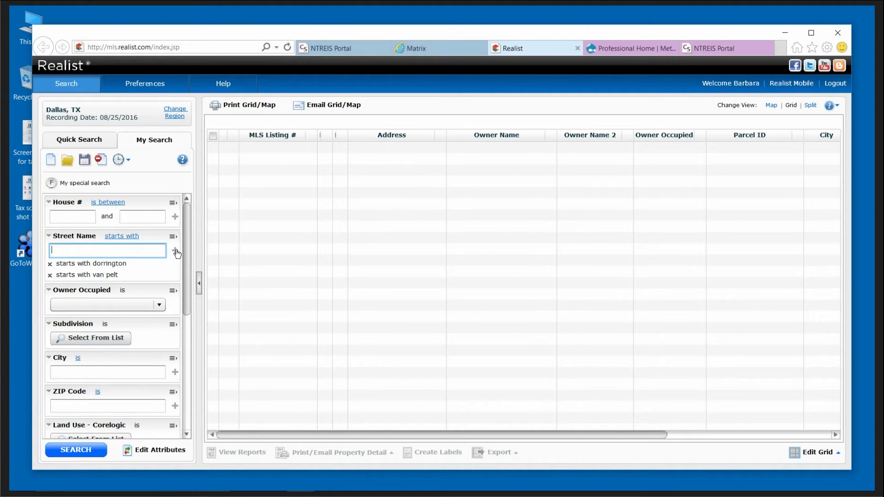
pyautogui.write('grantwood')
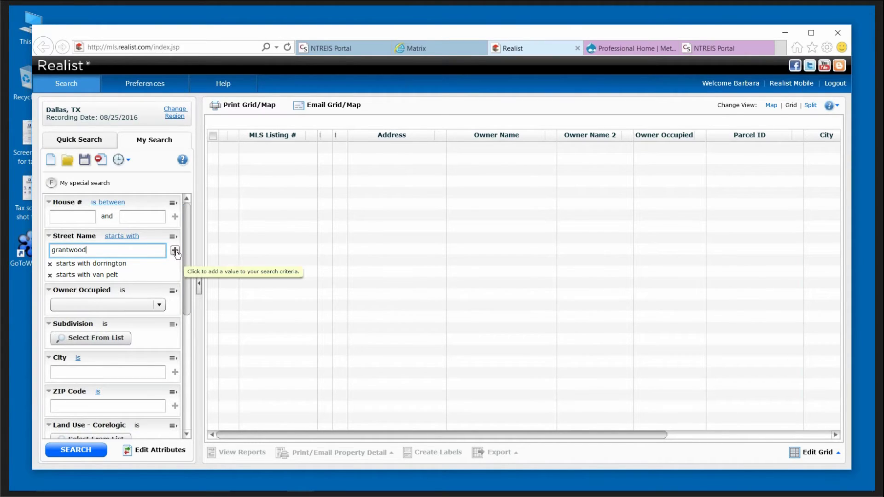
pyautogui.click(176, 251)
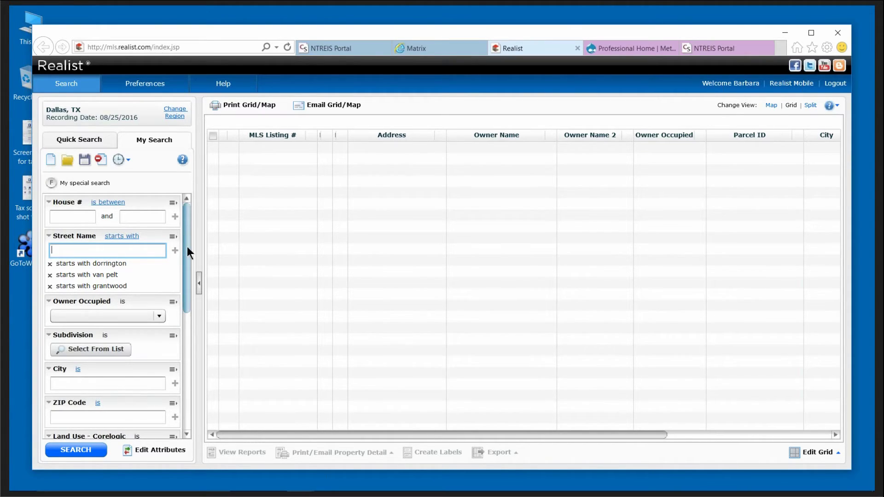
pyautogui.moveTo(186, 252); pyautogui.dragTo(187, 274)
# Add city 'dalls' and run the search, which returns no results.
pyautogui.click(85, 336)
pyautogui.write('dalls')
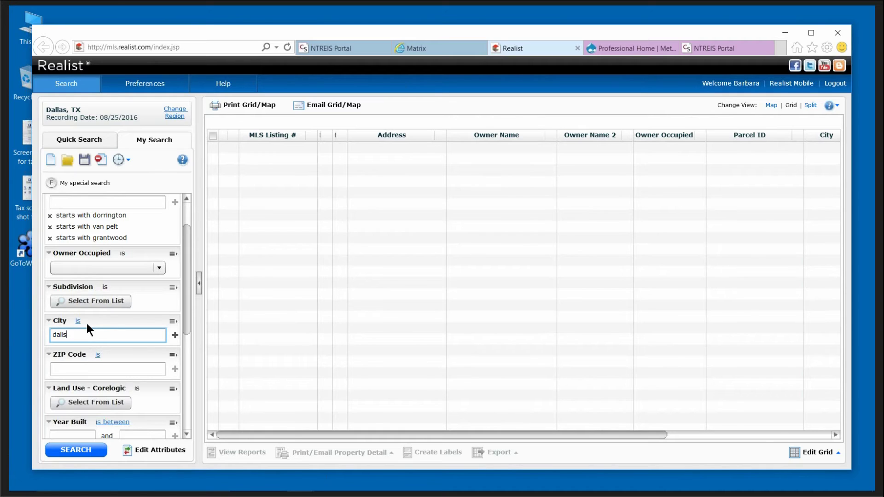
pyautogui.click(175, 335)
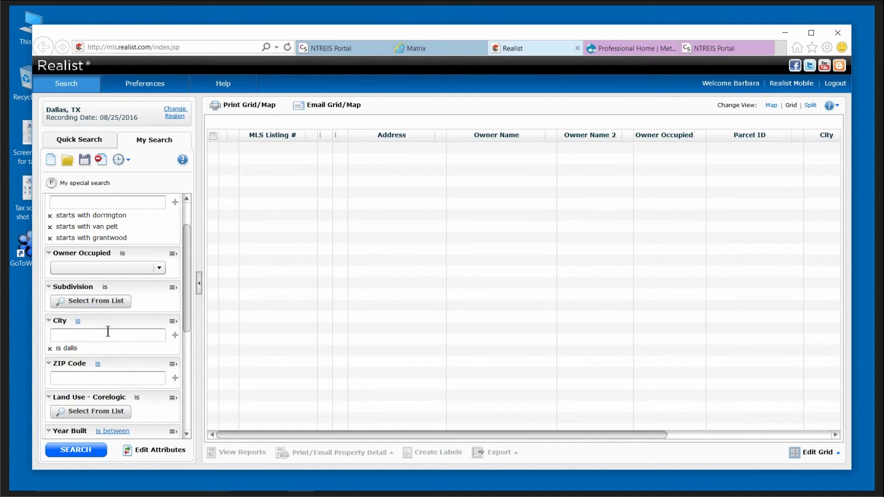
pyautogui.click(89, 334)
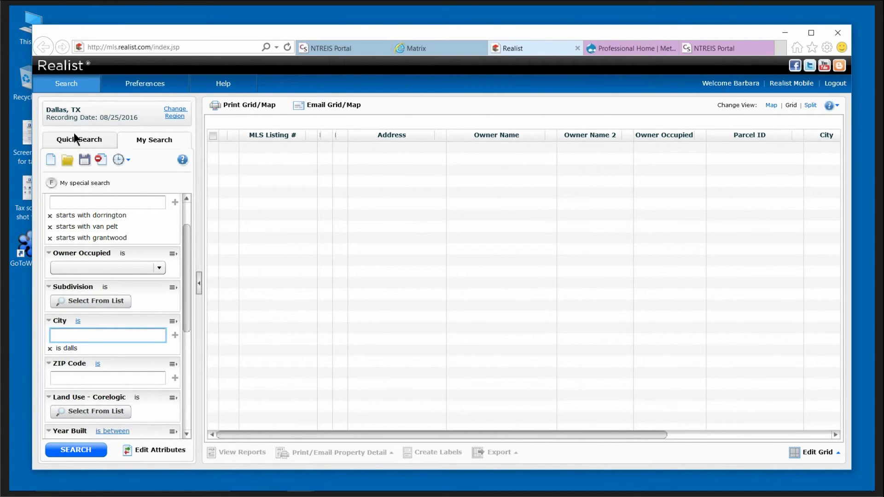
pyautogui.click(91, 455)
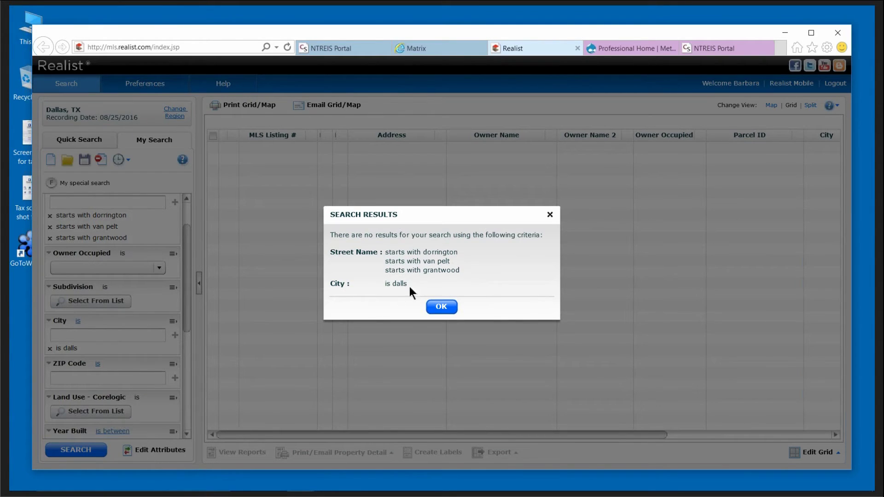
# Replace the misspelled 'dalls' city with DALLAS and rerun the search, returning 204 properties.
pyautogui.click(434, 305)
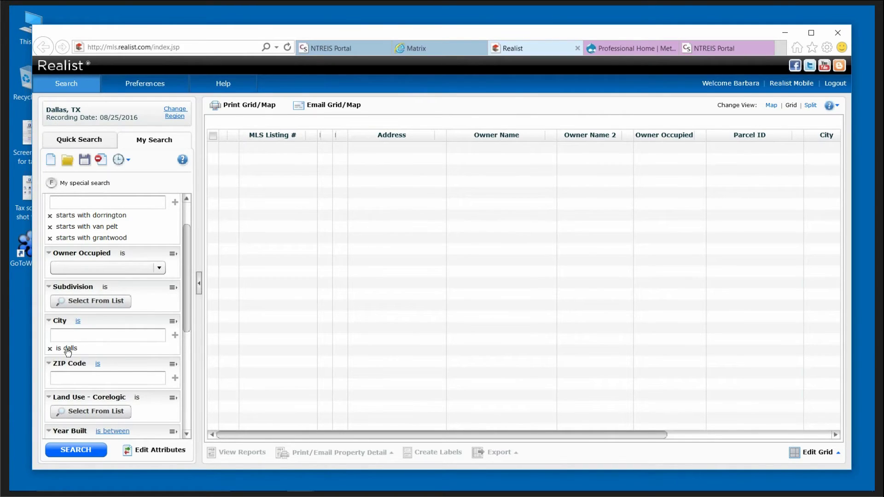
pyautogui.click(50, 349)
pyautogui.click(80, 336)
pyautogui.write('dallas')
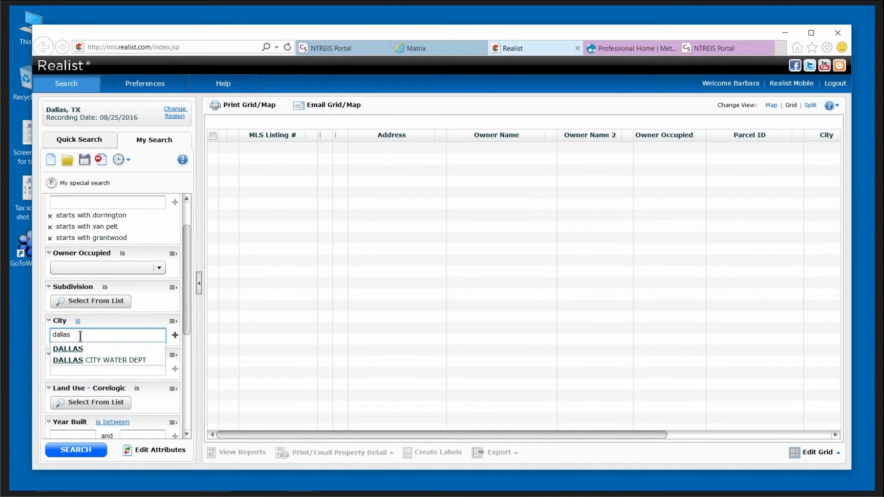
pyautogui.click(73, 348)
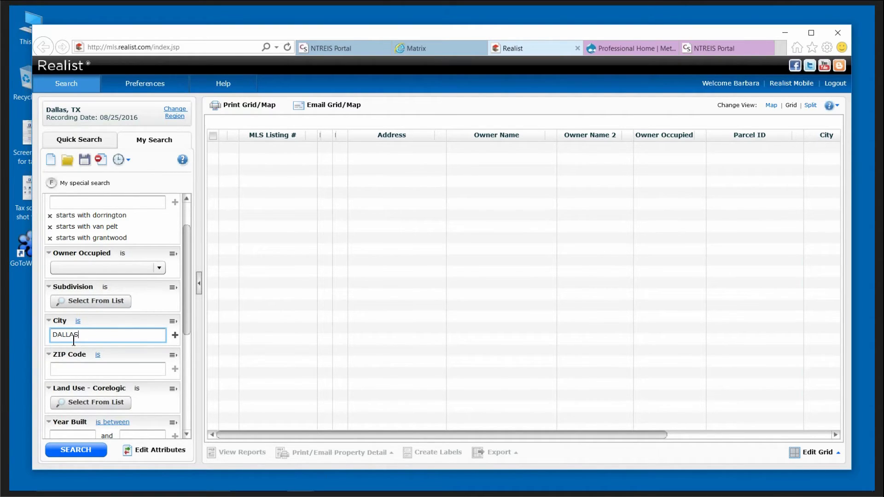
pyautogui.click(80, 453)
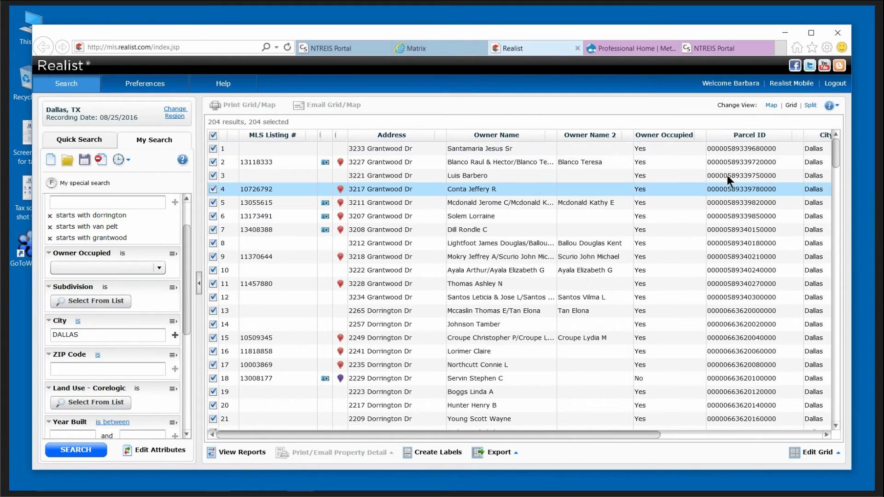
# Sort the 204 results ascending by Owner Occupied so blank and No entries come first.
pyautogui.click(698, 134)
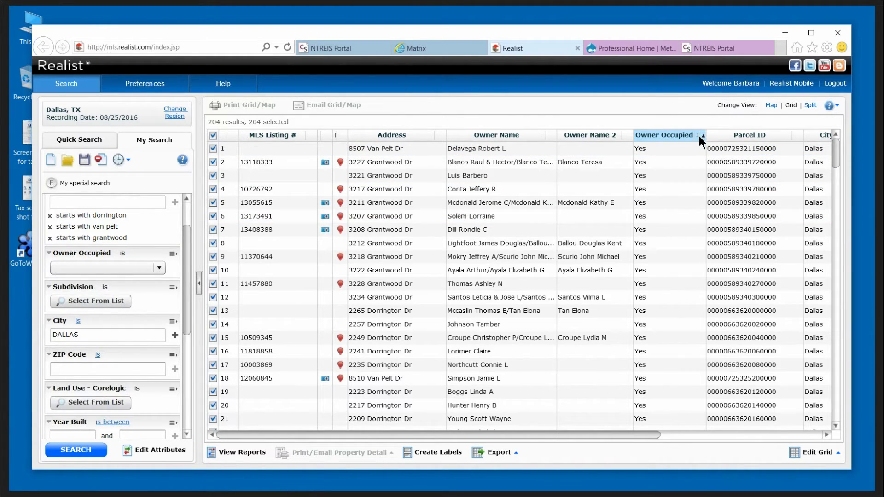
pyautogui.click(701, 134)
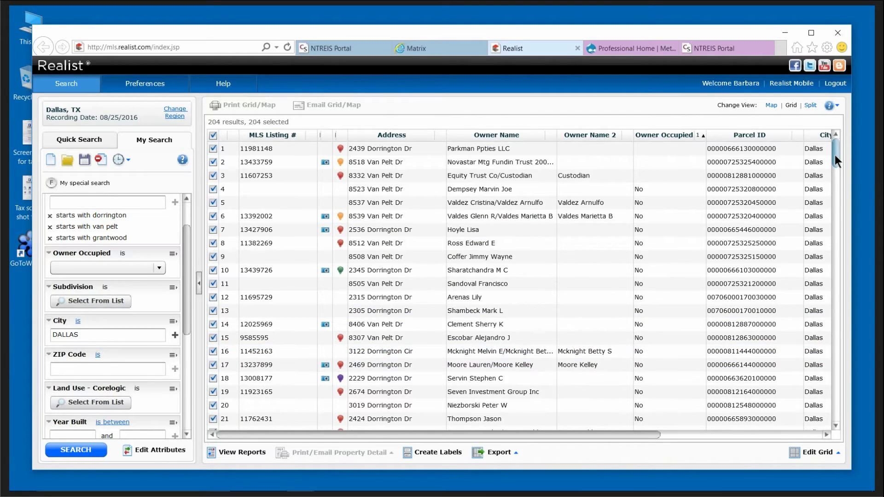
pyautogui.moveTo(837, 153)
pyautogui.mouseDown()
pyautogui.moveTo(832, 224)
pyautogui.moveTo(832, 148)
pyautogui.mouseUp()
pyautogui.moveTo(187, 275); pyautogui.dragTo(183, 228)
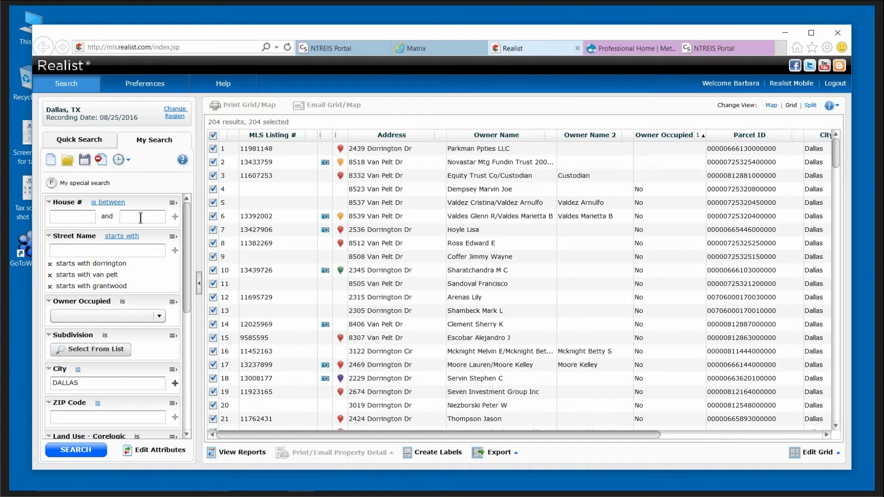
# Add the house number ranges 3200–3599 and 8200–8699 to the search criteria.
pyautogui.click(65, 216)
pyautogui.write('3200')
pyautogui.click(133, 214)
pyautogui.write('3599')
pyautogui.click(175, 217)
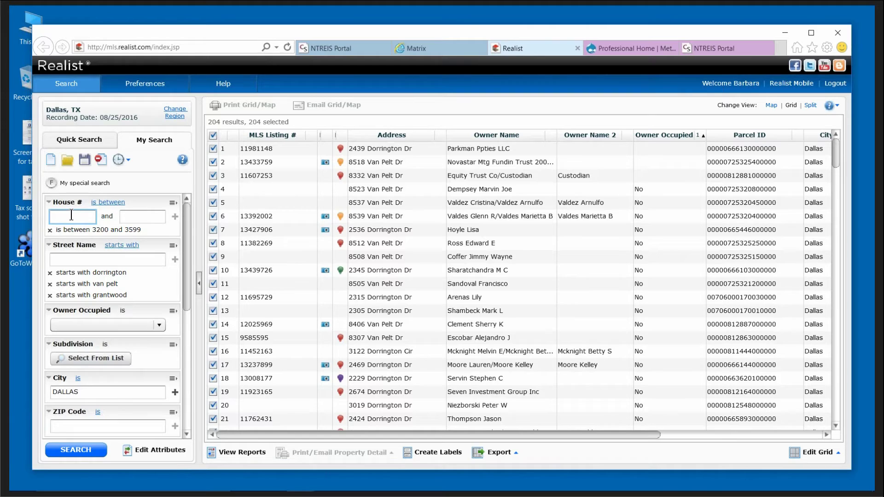
pyautogui.write('8200')
pyautogui.click(138, 216)
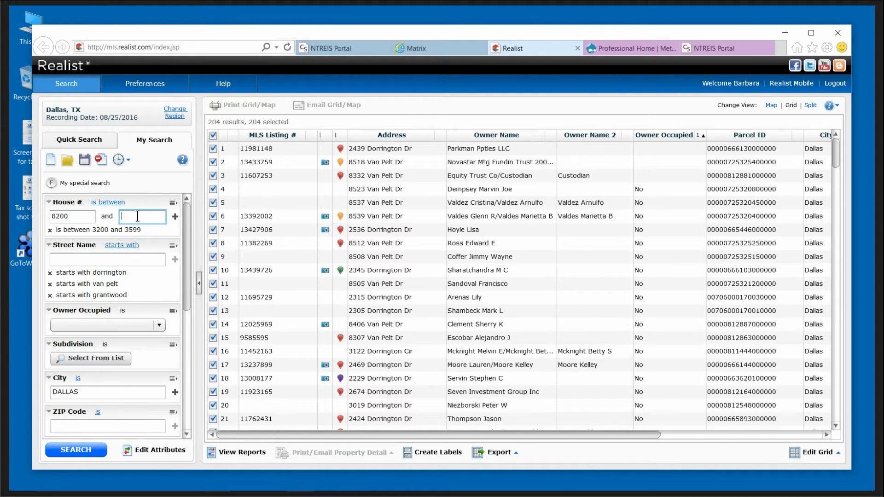
pyautogui.write('8699')
pyautogui.click(175, 218)
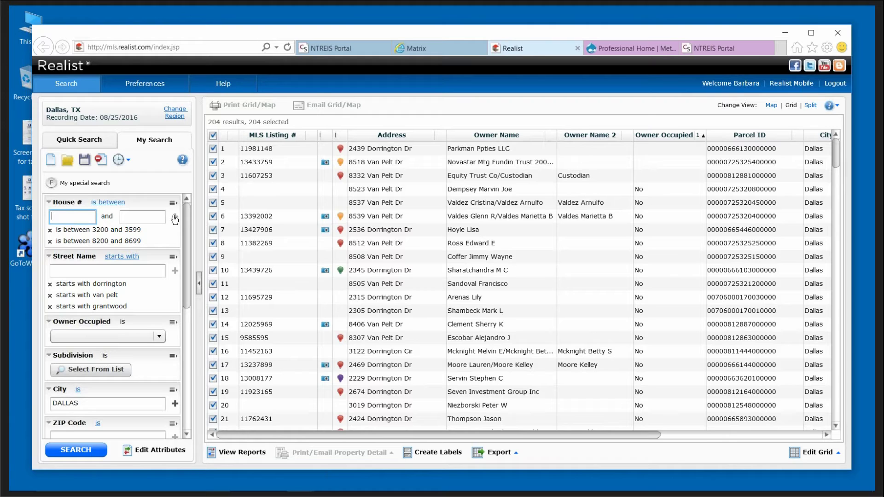
pyautogui.click(60, 213)
# Rerun the search for 77 properties and sort them by address, highest Van Pelt Dr numbers first.
pyautogui.click(86, 448)
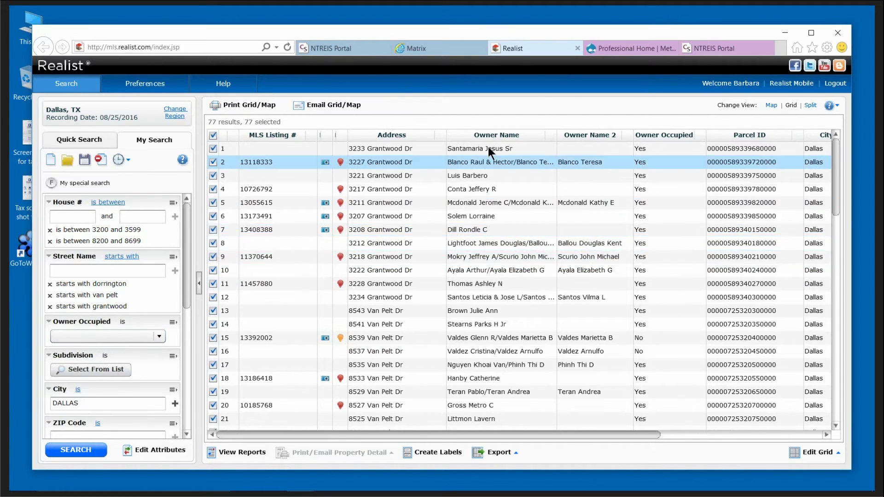
pyautogui.click(441, 136)
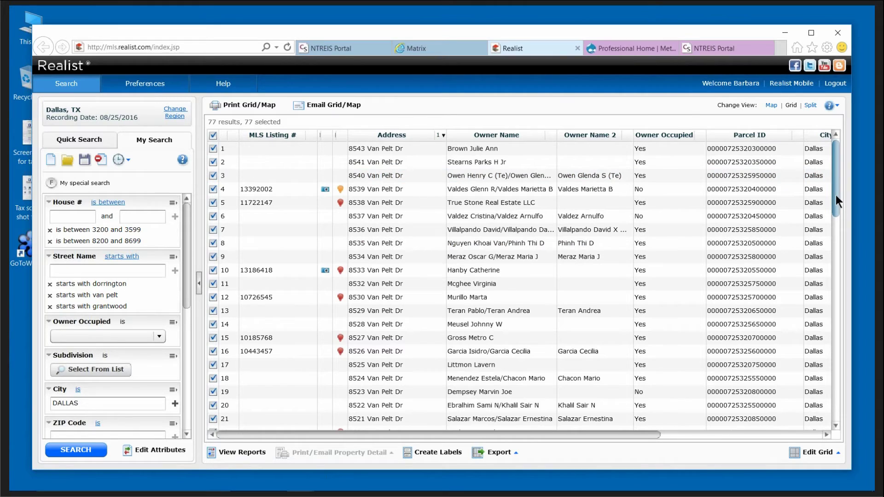
pyautogui.moveTo(836, 195); pyautogui.dragTo(816, 146)
pyautogui.moveTo(779, 470)
# Clear the old street search and set Foreclosure Stage to Bank Owned.
pyautogui.click(106, 160)
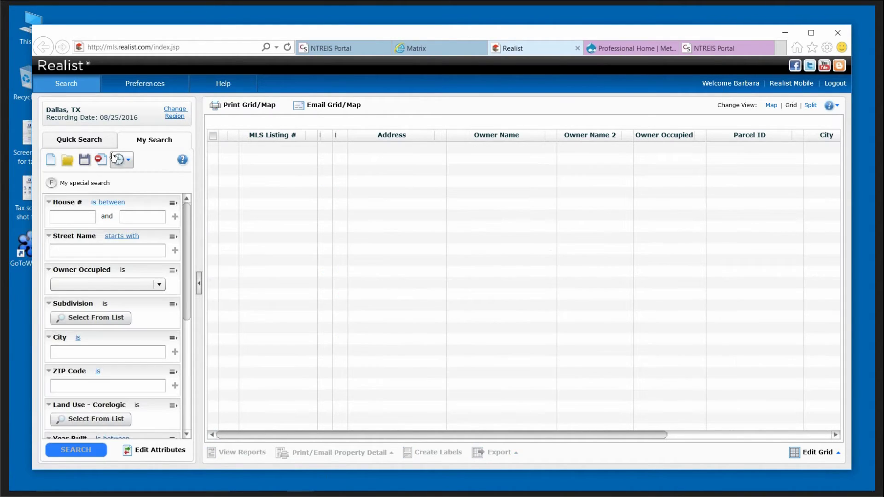
pyautogui.click(157, 285)
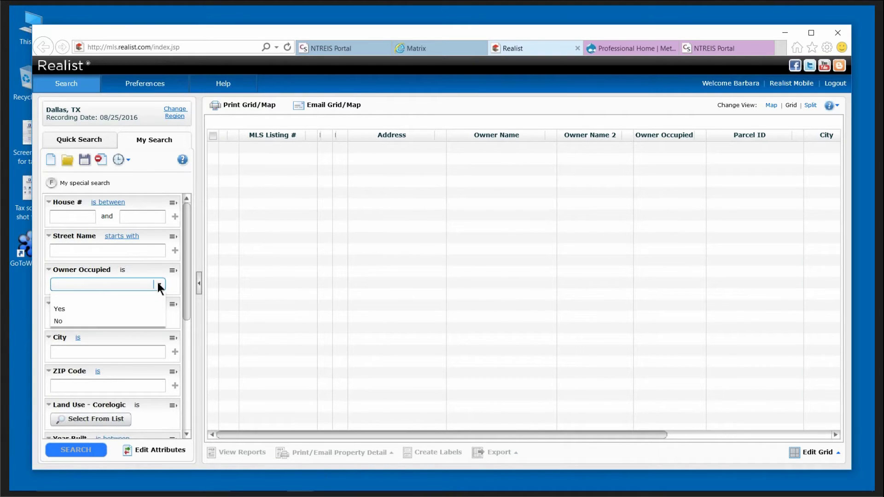
pyautogui.click(158, 283)
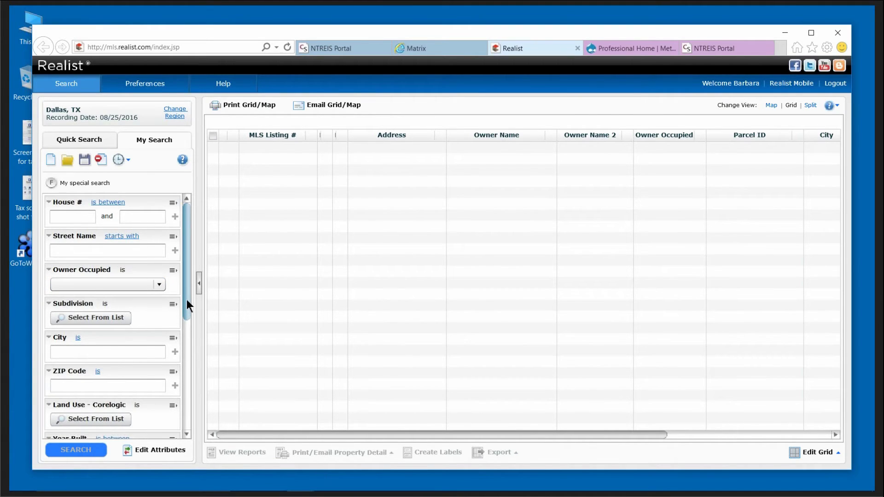
pyautogui.moveTo(187, 300); pyautogui.dragTo(189, 396)
pyautogui.click(159, 388)
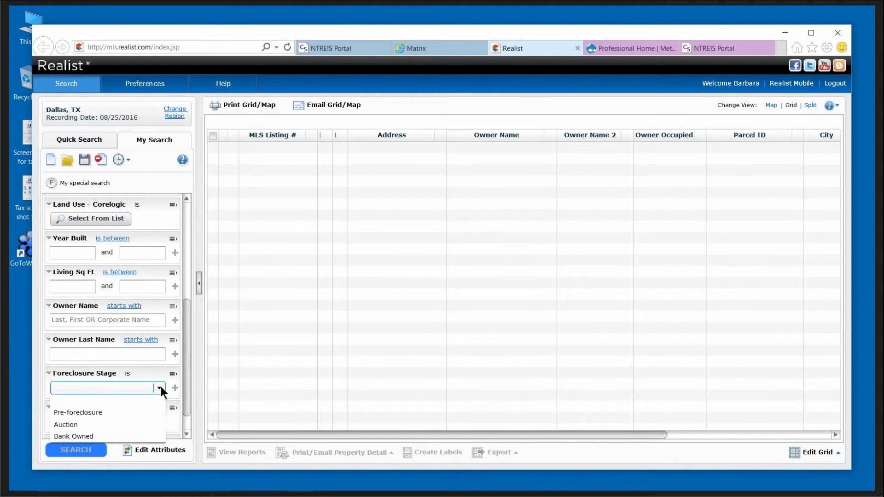
pyautogui.click(84, 436)
pyautogui.moveTo(187, 370); pyautogui.dragTo(133, 244)
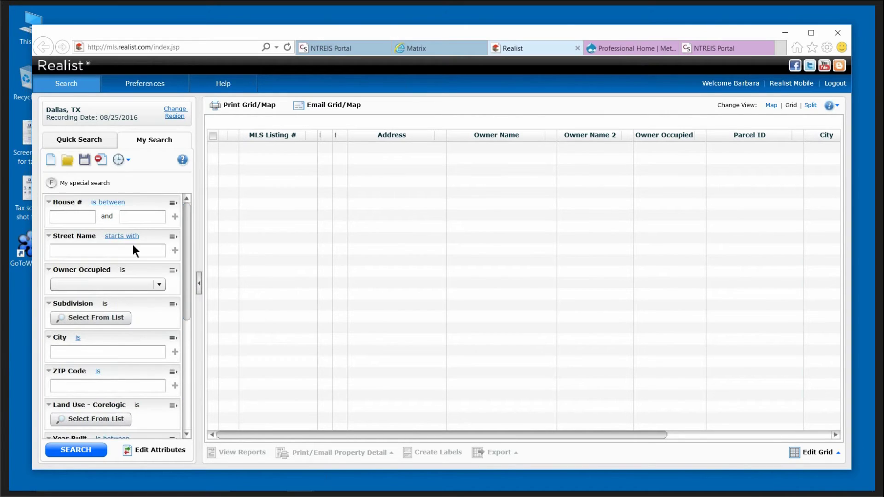
# Search ZIP code 75227 for bank-owned properties, returning 57 results.
pyautogui.click(72, 384)
pyautogui.write('75')
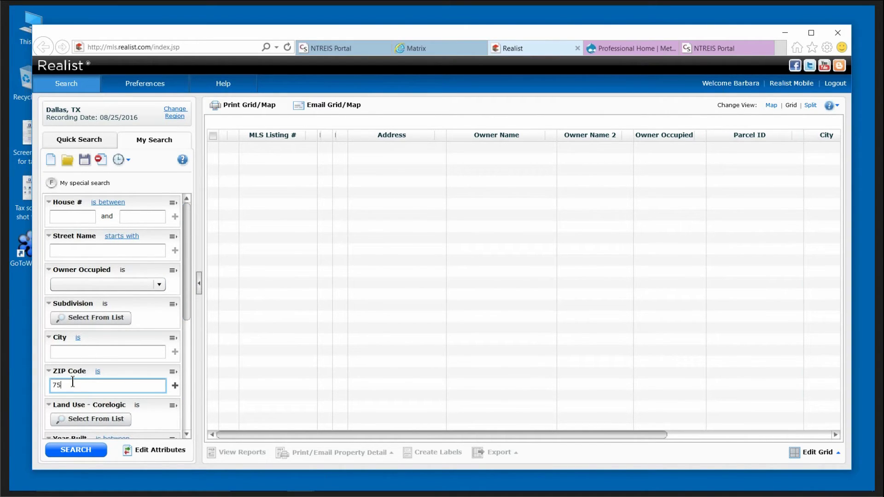
pyautogui.write('22')
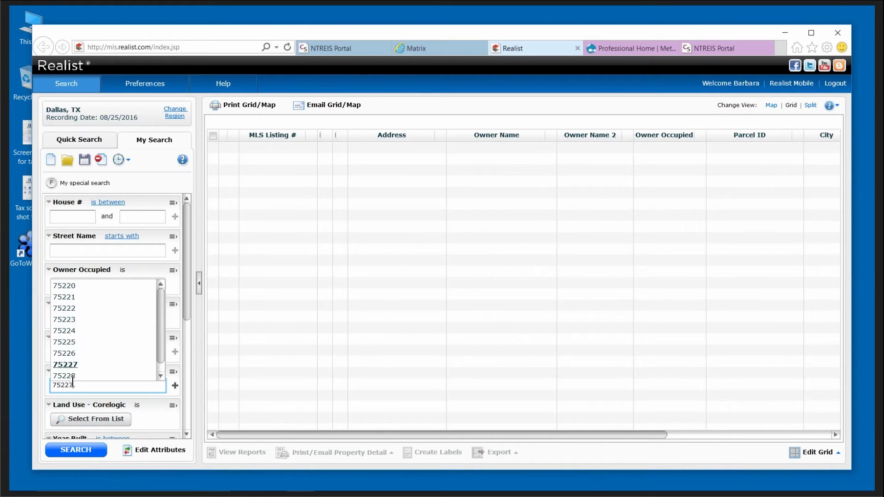
pyautogui.write('7')
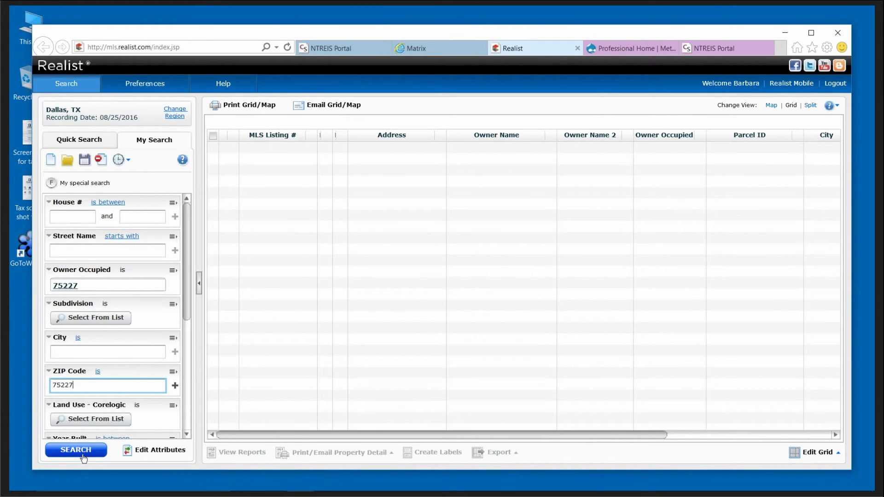
pyautogui.click(85, 451)
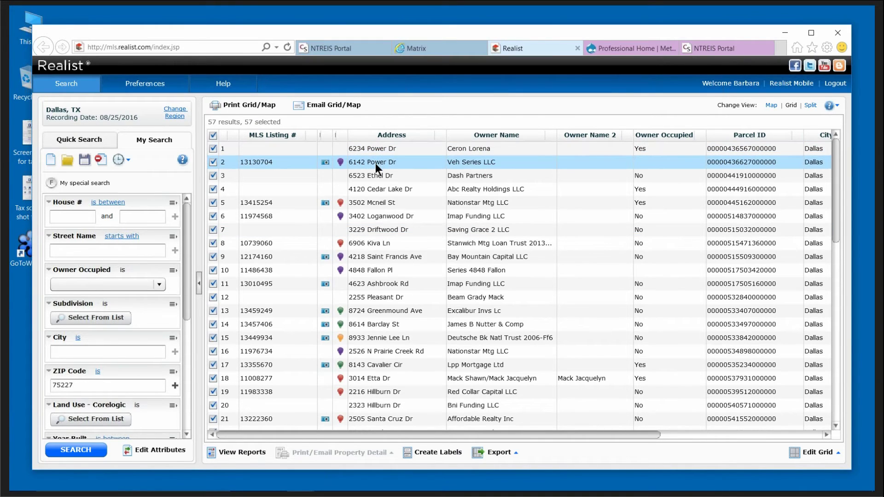
pyautogui.doubleClick(379, 175)
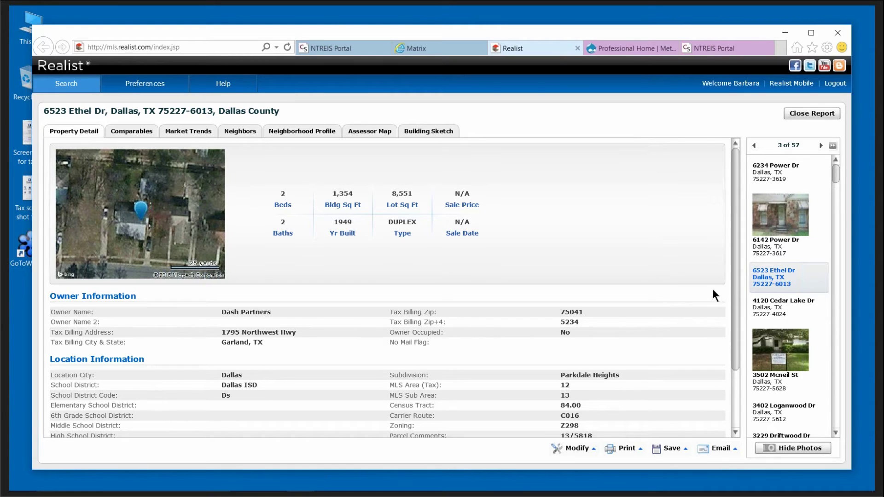
pyautogui.scroll(-3, 726, 325)
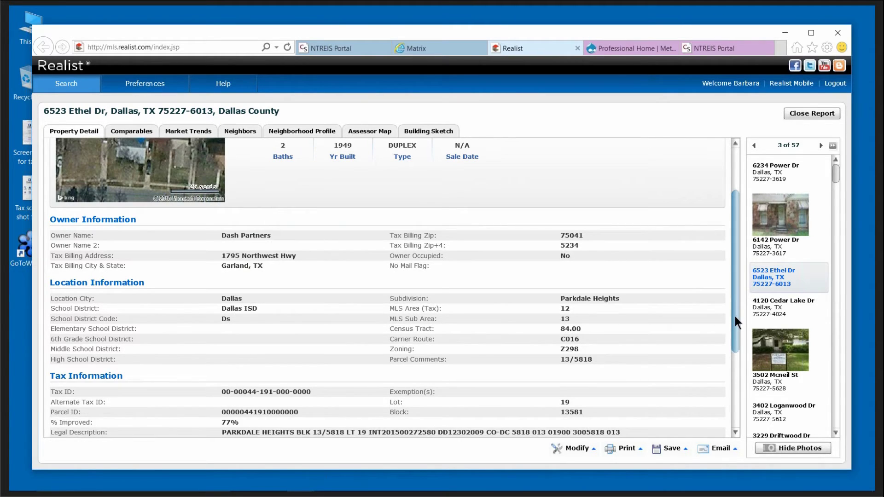
pyautogui.scroll(-3, 718, 368)
pyautogui.scroll(-10, 484, 350)
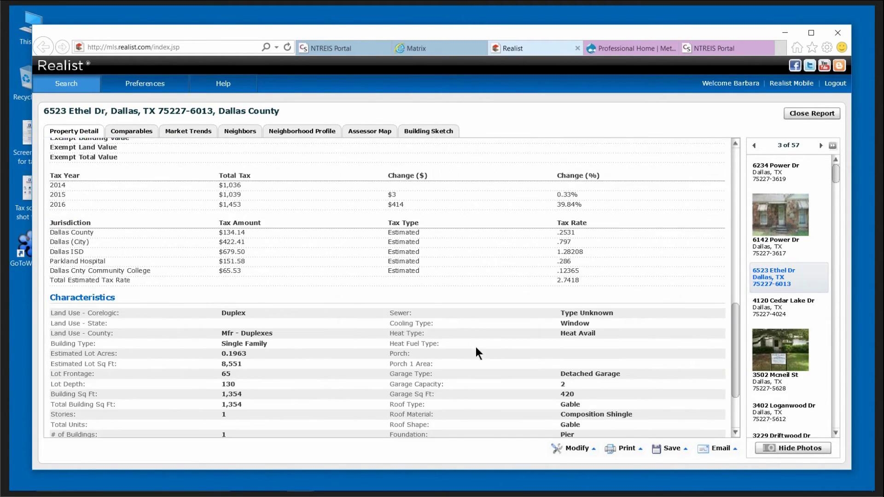
pyautogui.scroll(-5, 477, 347)
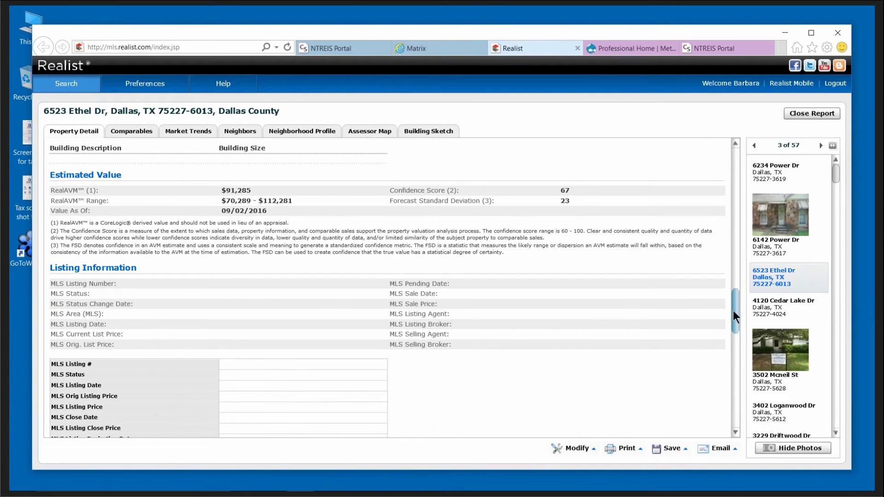
pyautogui.moveTo(733, 310); pyautogui.dragTo(741, 357)
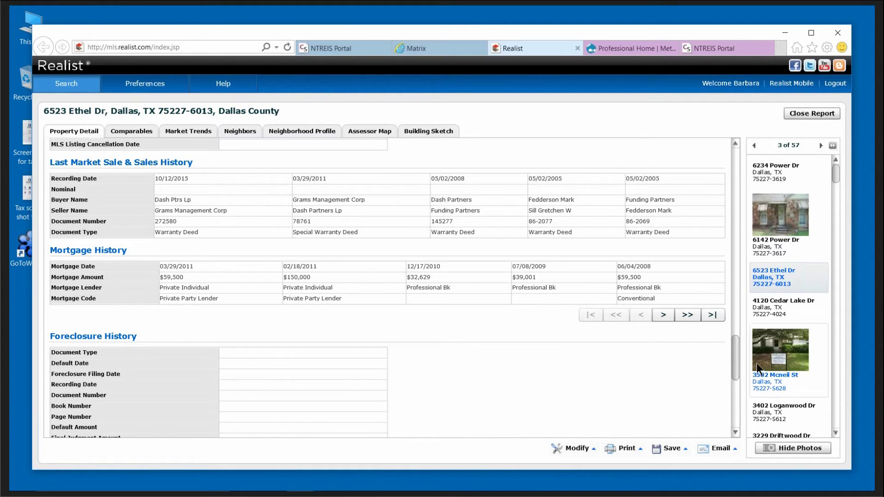
pyautogui.moveTo(735, 359)
pyautogui.mouseDown()
pyautogui.moveTo(737, 387)
pyautogui.moveTo(737, 349)
pyautogui.mouseUp()
pyautogui.click(777, 244)
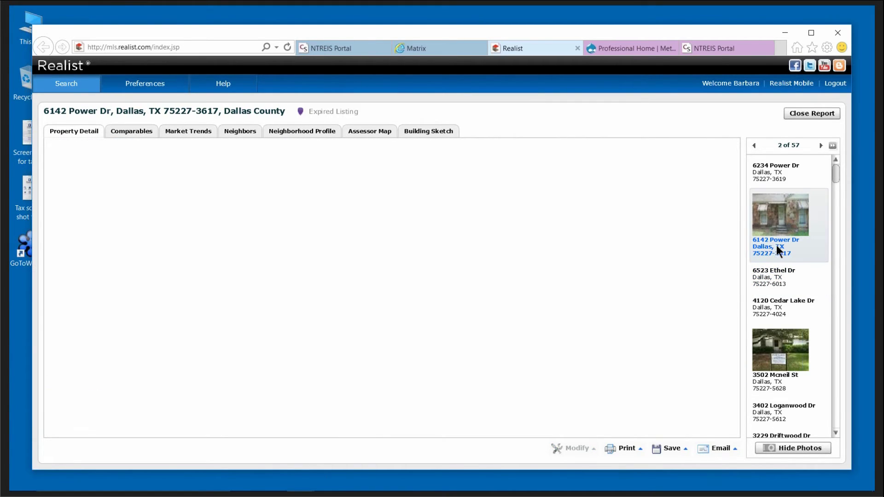
pyautogui.click(800, 114)
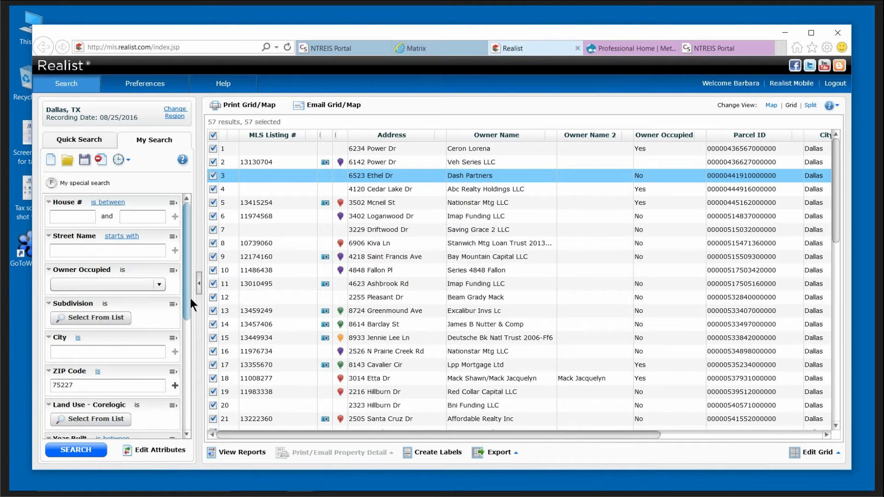
# Switch Foreclosure Stage to Pre-foreclosure and rerun, listing 61 properties in ZIP 75227.
pyautogui.moveTo(184, 291); pyautogui.dragTo(179, 402)
pyautogui.click(159, 358)
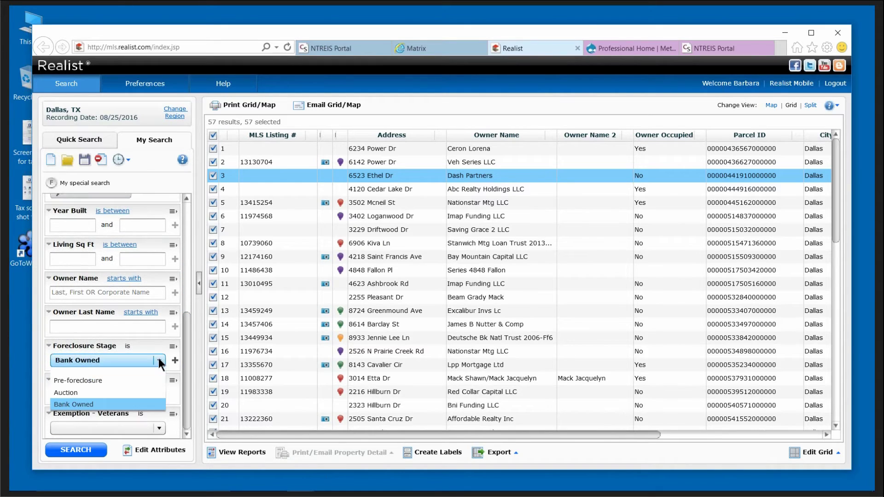
pyautogui.click(89, 384)
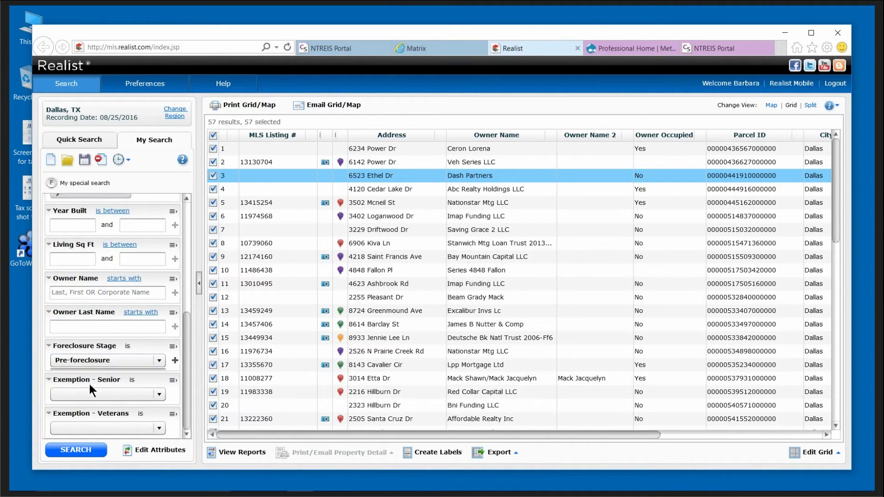
pyautogui.click(86, 450)
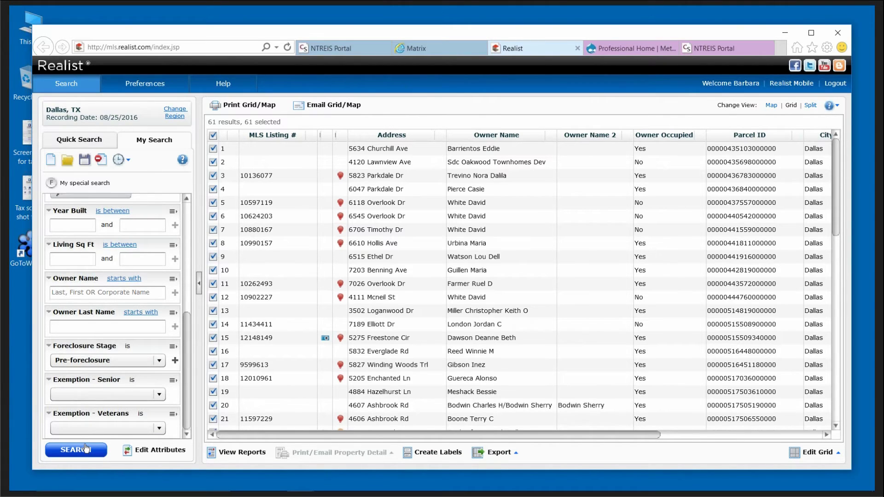
pyautogui.doubleClick(460, 176)
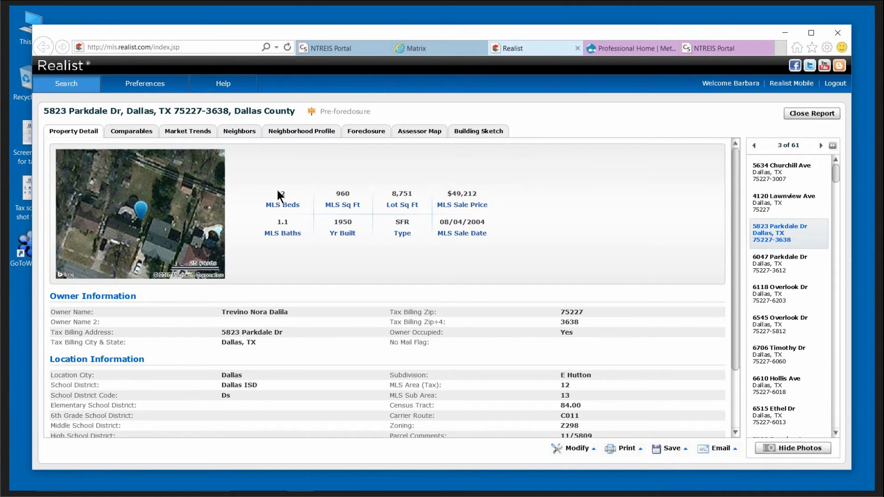
pyautogui.moveTo(734, 262); pyautogui.dragTo(734, 289)
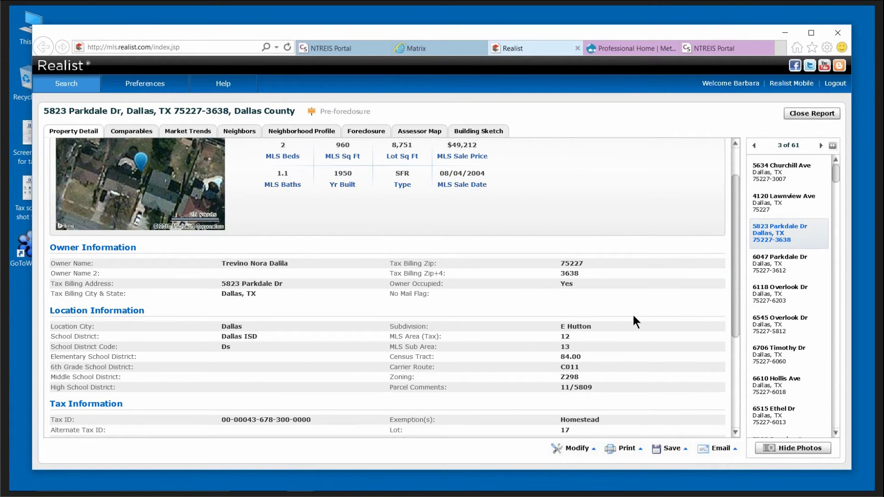
pyautogui.scroll(-3, 633, 317)
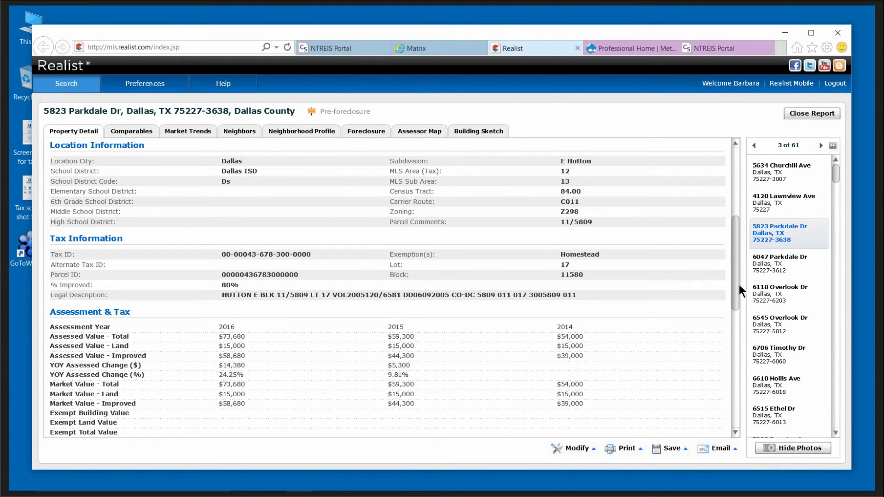
pyautogui.moveTo(734, 278); pyautogui.dragTo(734, 401)
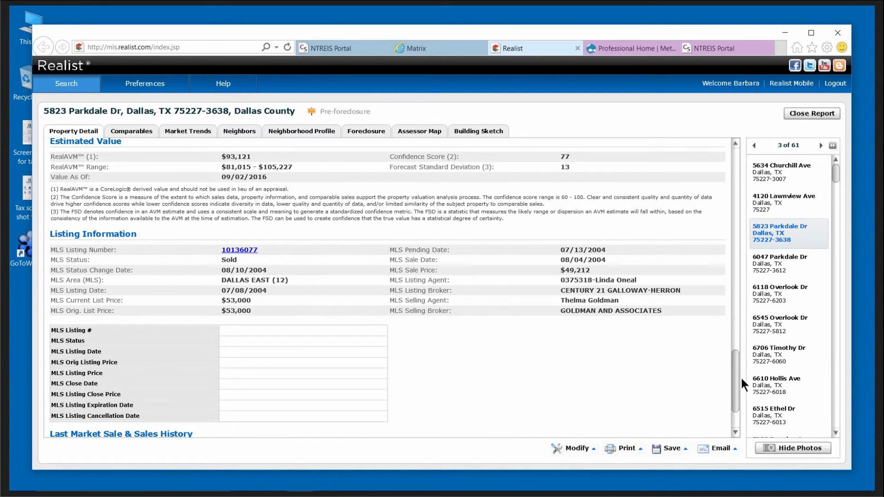
pyautogui.scroll(-4, 736, 376)
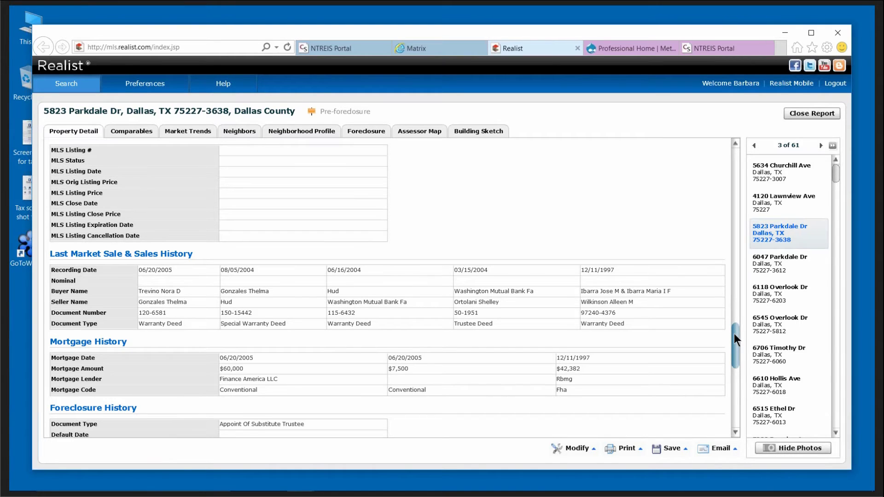
pyautogui.moveTo(735, 334); pyautogui.dragTo(745, 363)
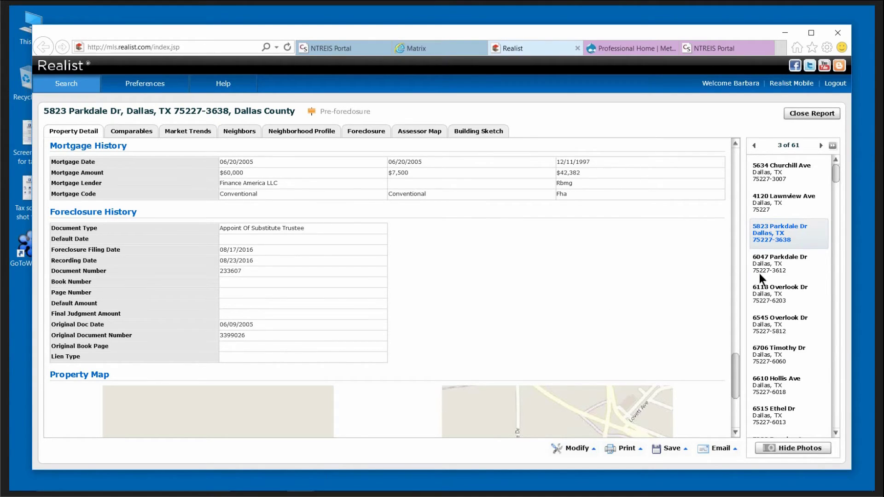
pyautogui.moveTo(737, 358); pyautogui.dragTo(734, 164)
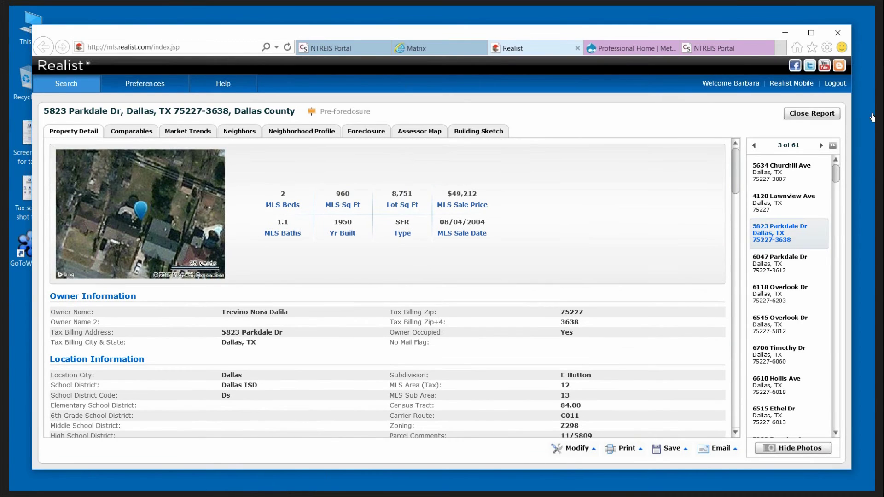
# Close the Parkdale Dr report and clear the previous search criteria and results.
pyautogui.click(811, 114)
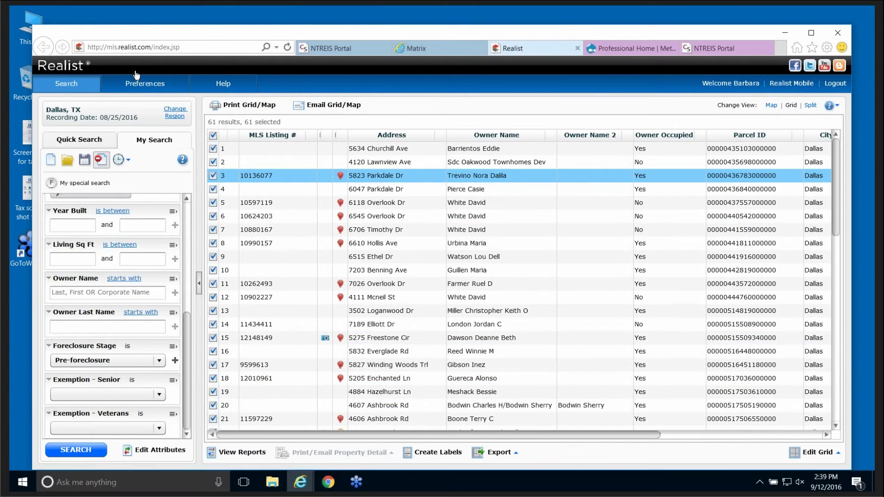
pyautogui.click(100, 161)
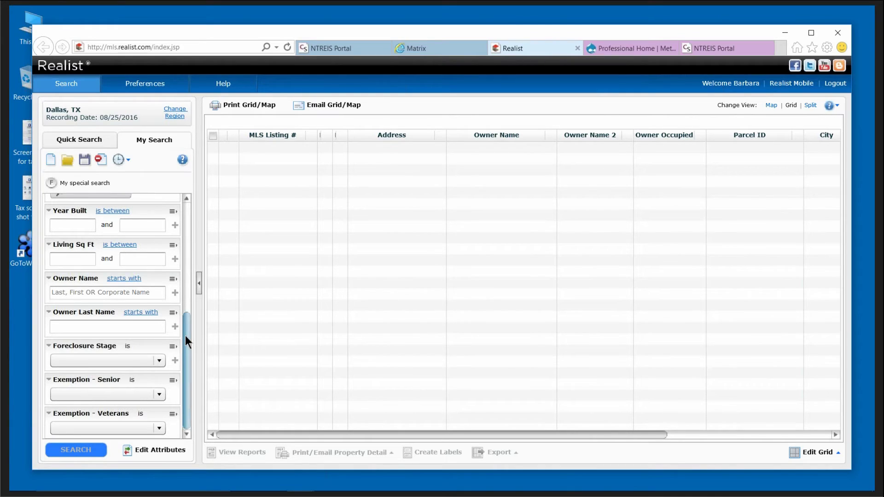
pyautogui.moveTo(185, 336); pyautogui.dragTo(190, 212)
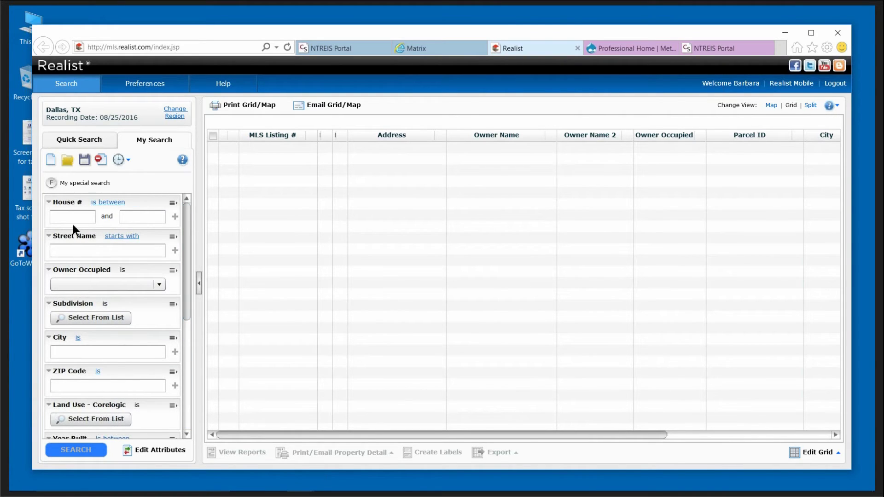
pyautogui.click(115, 203)
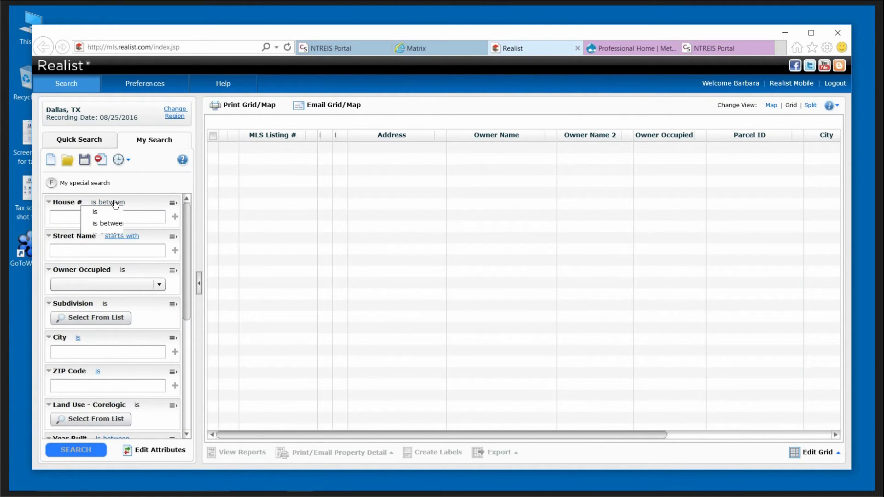
pyautogui.click(97, 213)
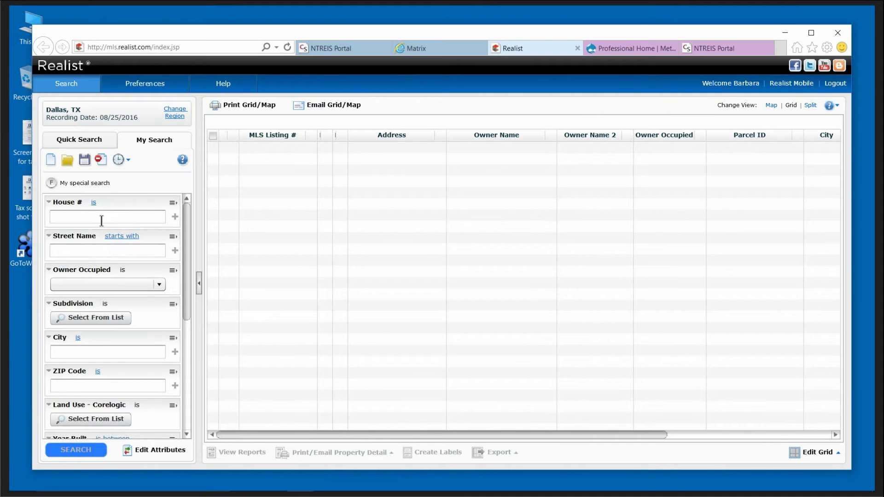
pyautogui.click(99, 214)
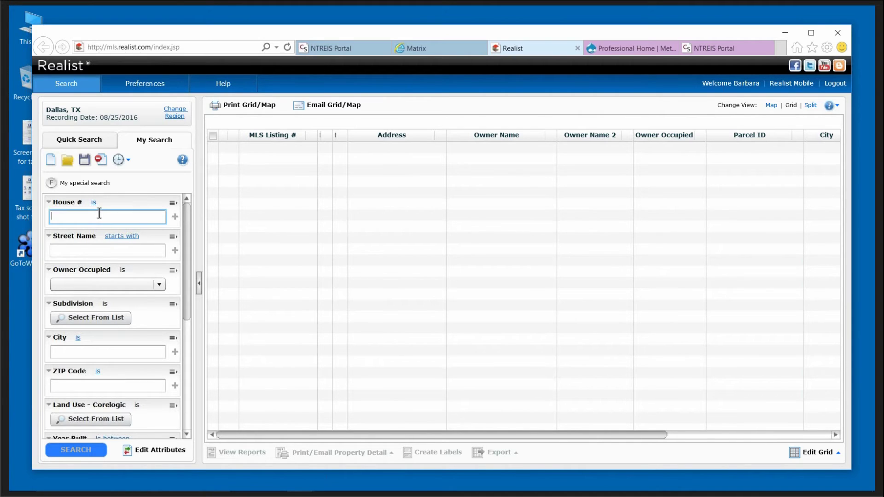
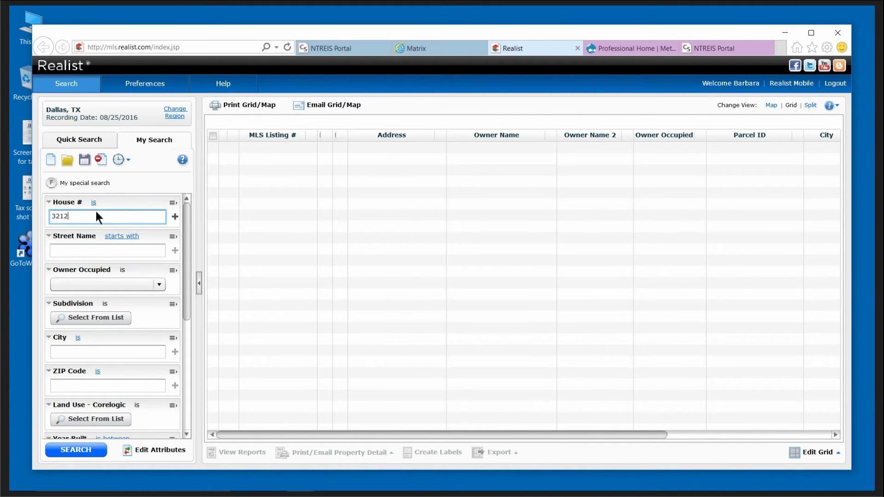
pyautogui.click(84, 246)
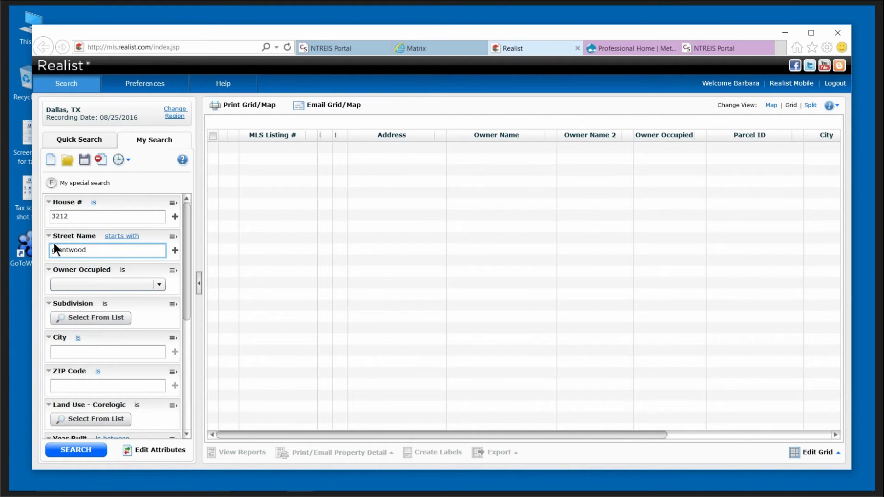
pyautogui.click(84, 449)
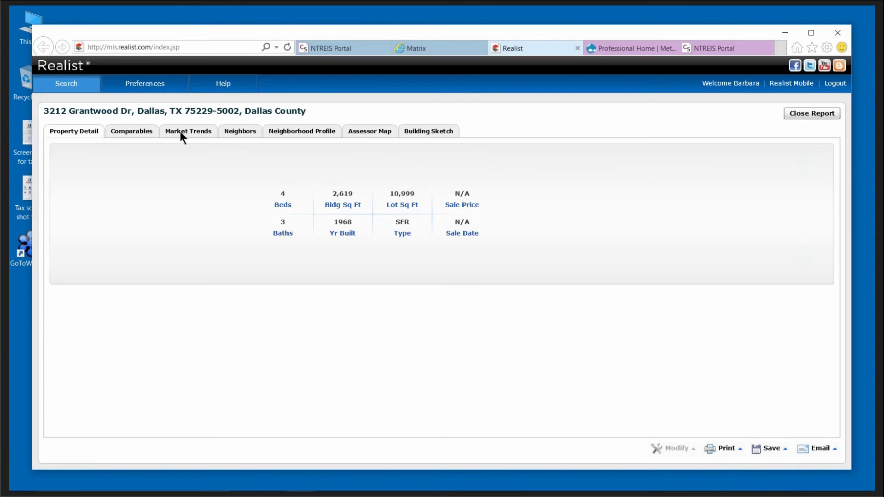
pyautogui.click(134, 132)
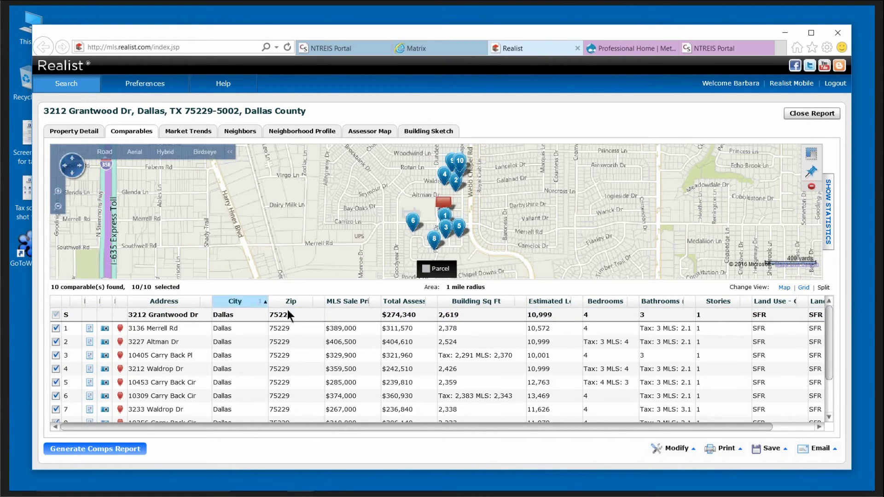
pyautogui.click(677, 451)
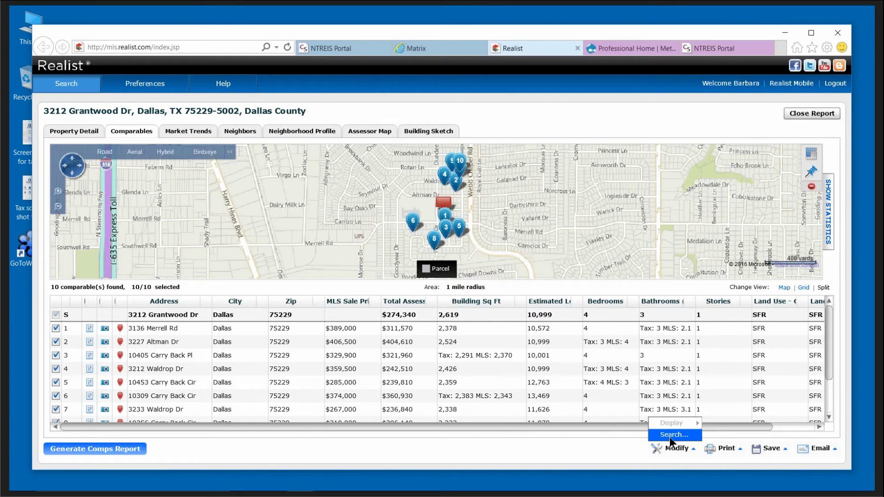
# Open Comparables Search Criteria, keeping 10 comparables, closest-distance sorting and a 1-mile limit.
pyautogui.click(671, 435)
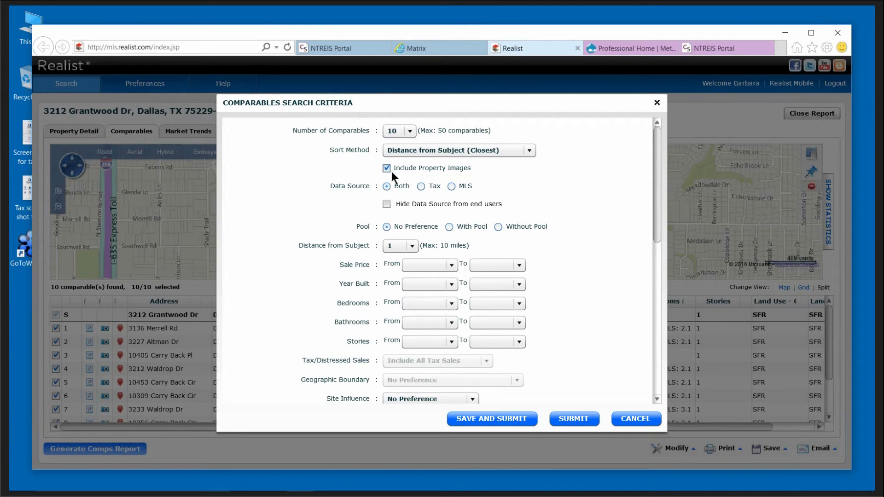
pyautogui.click(410, 132)
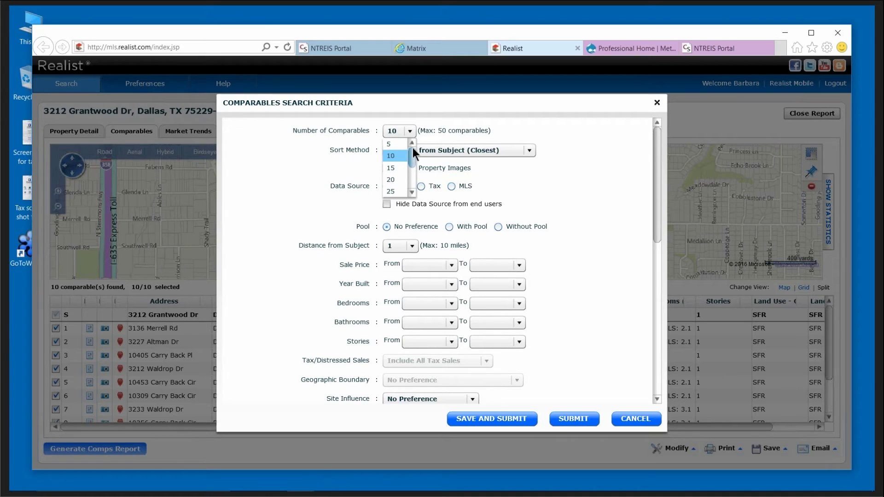
pyautogui.click(394, 154)
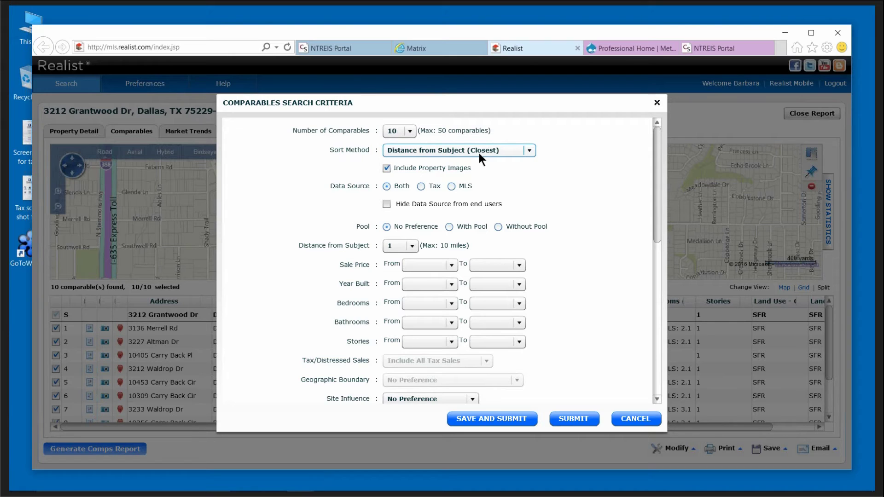
pyautogui.click(529, 150)
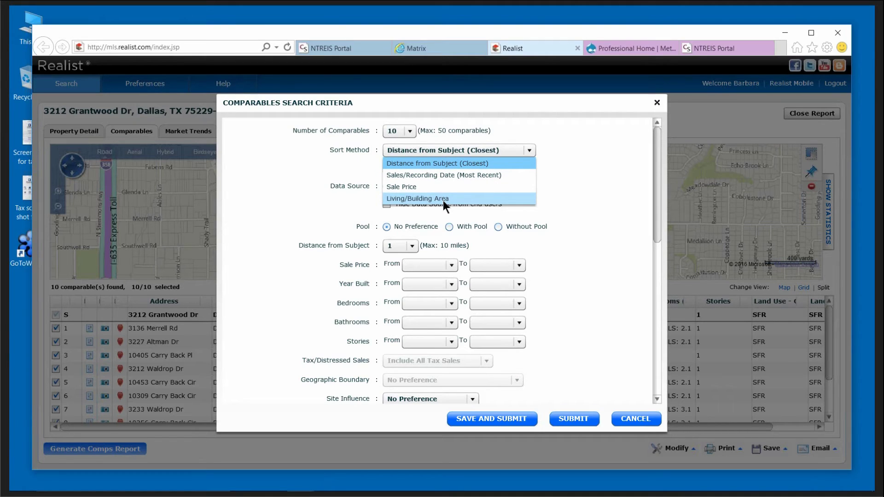
pyautogui.click(446, 163)
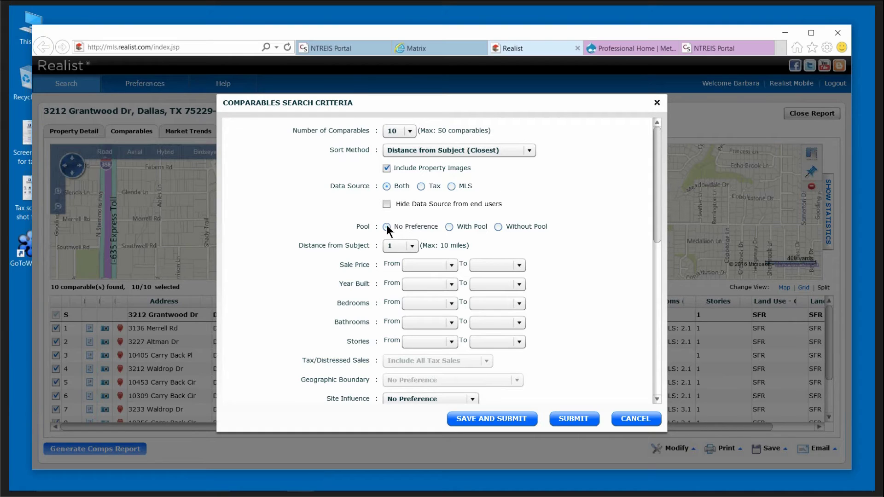
pyautogui.click(412, 247)
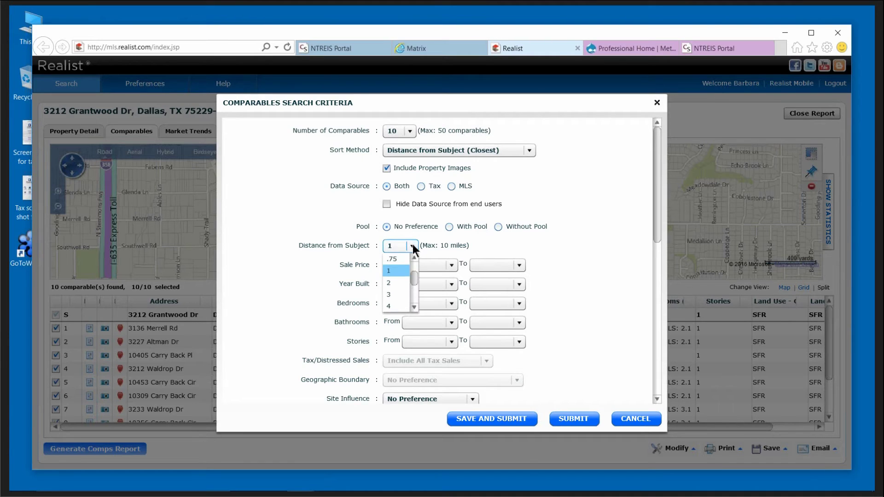
pyautogui.moveTo(413, 280); pyautogui.dragTo(414, 256)
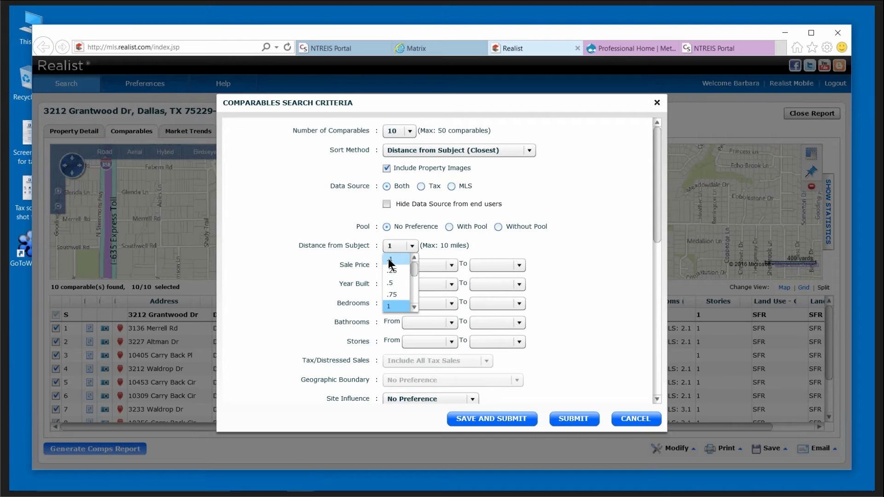
pyautogui.click(414, 307)
pyautogui.click(388, 293)
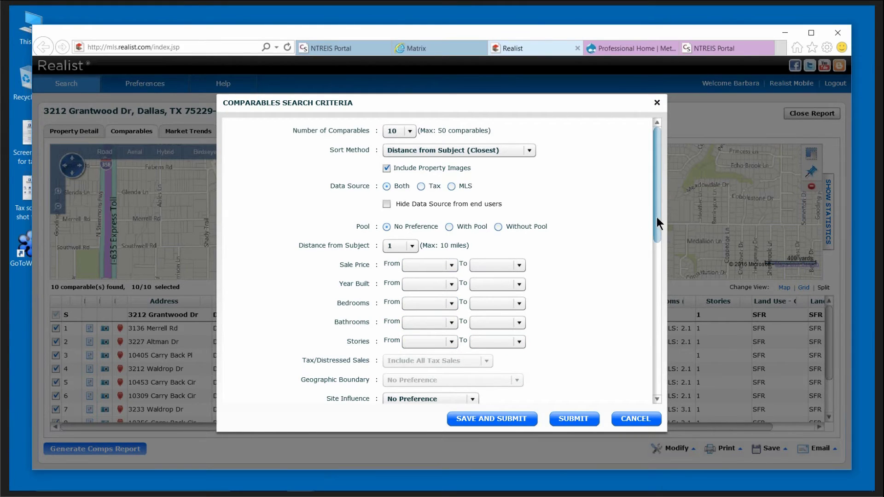
# Keep site influence at No Preference and set the sales date range to 01/01/2012–12/31/2012.
pyautogui.moveTo(656, 217); pyautogui.dragTo(658, 316)
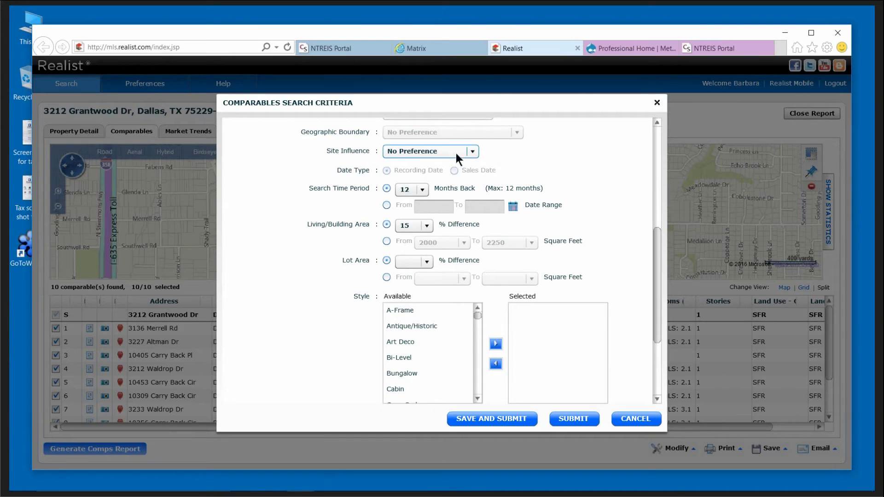
pyautogui.click(474, 151)
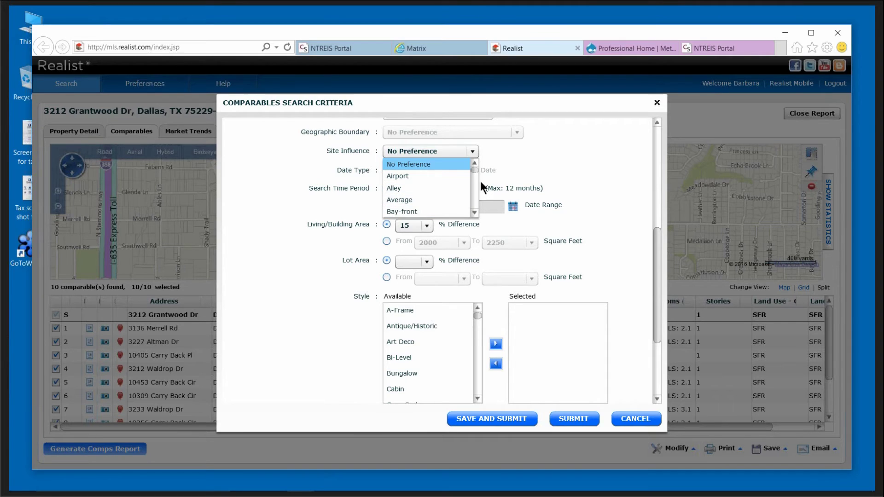
pyautogui.click(421, 149)
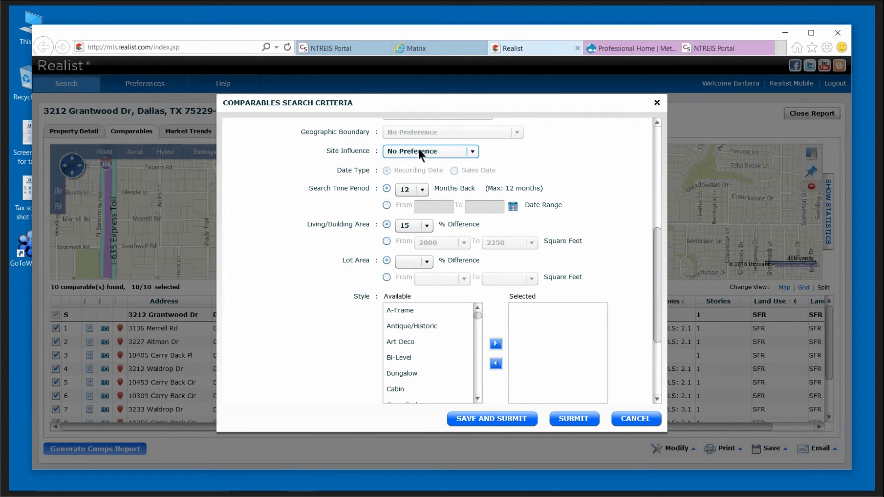
pyautogui.click(420, 190)
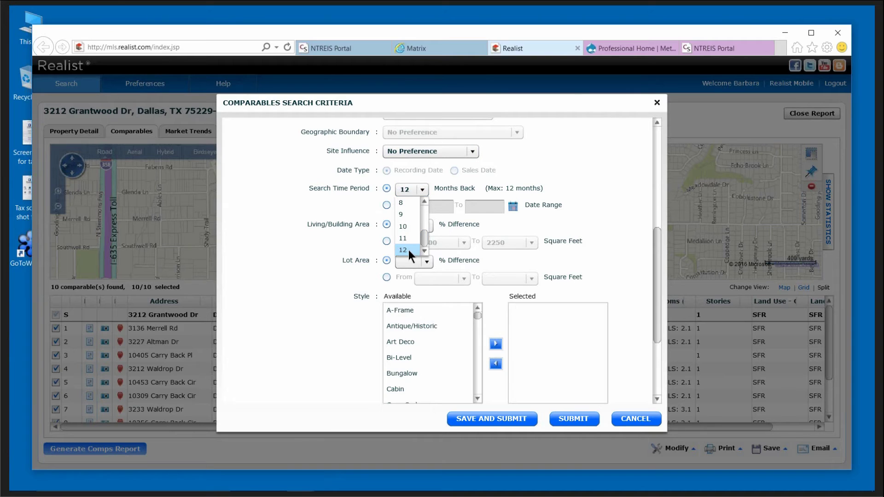
pyautogui.click(408, 250)
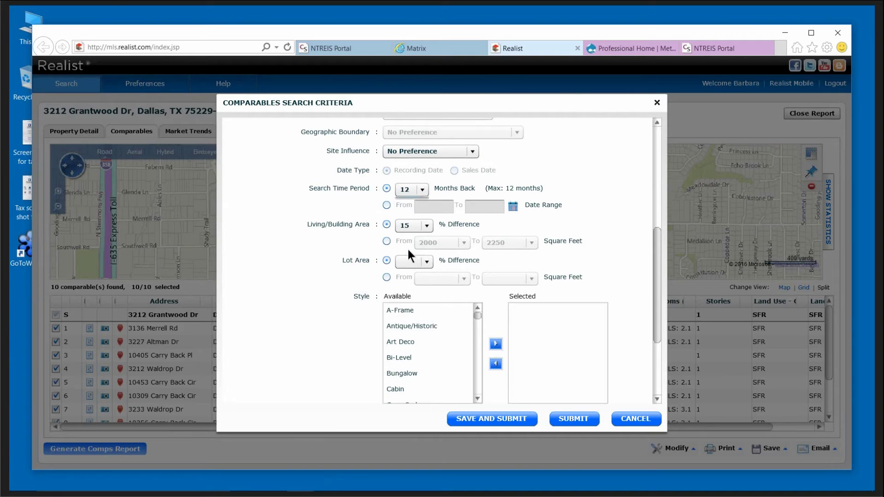
pyautogui.click(387, 205)
pyautogui.click(429, 207)
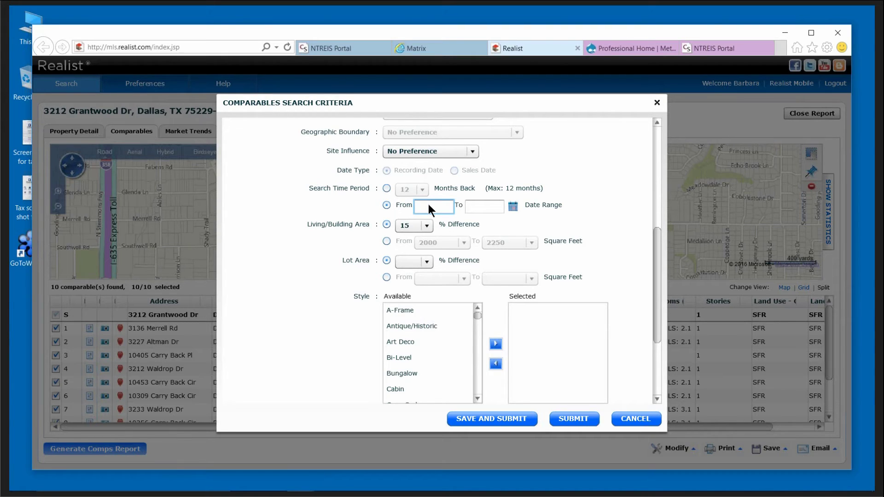
pyautogui.write('01/')
pyautogui.write('01/')
pyautogui.write('2012')
pyautogui.click(483, 204)
pyautogui.write('1')
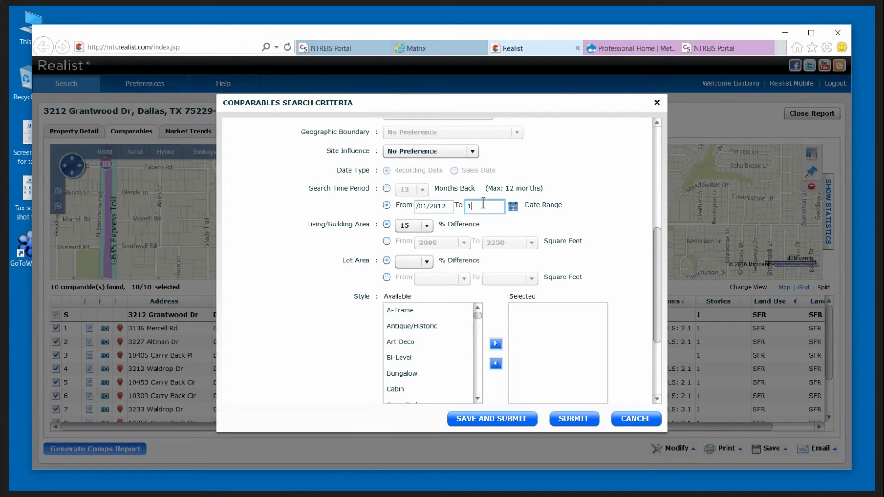
pyautogui.write('2/31/2012')
# Keep a 15% living-area difference, add the Bungalow style, and submit the comparables search.
pyautogui.click(427, 226)
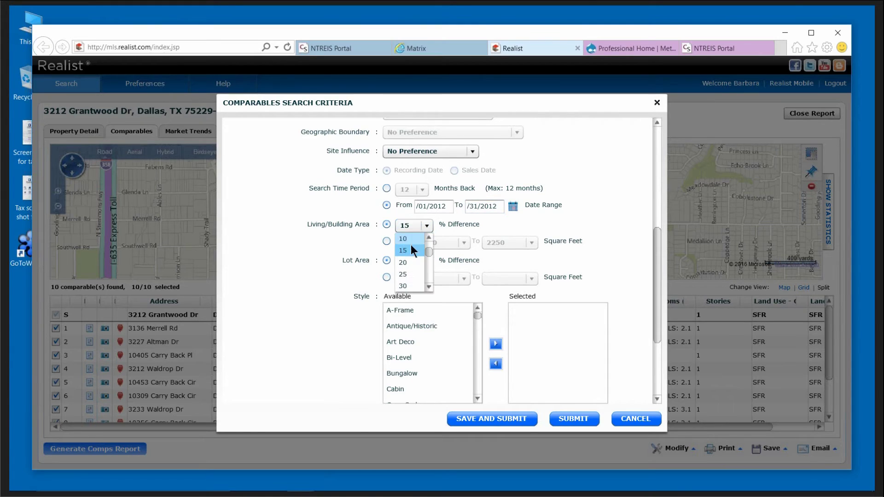
pyautogui.moveTo(427, 252); pyautogui.dragTo(427, 250)
pyautogui.click(403, 262)
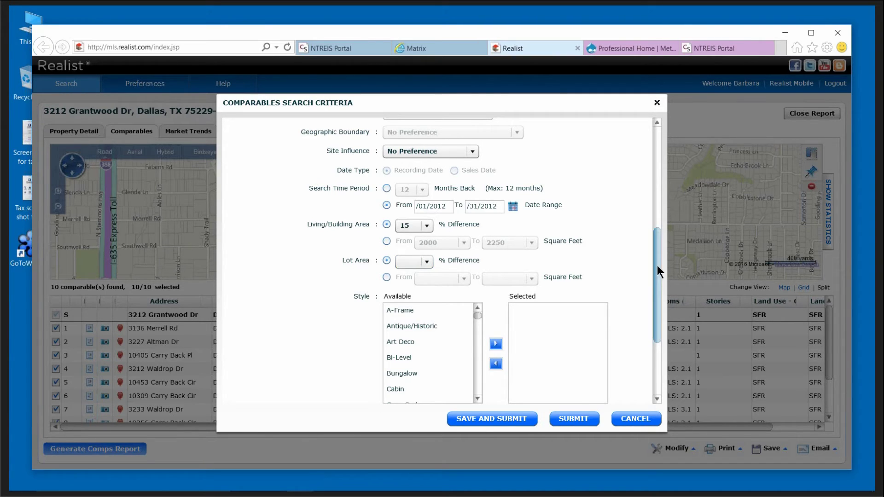
pyautogui.moveTo(657, 266); pyautogui.dragTo(645, 321)
pyautogui.click(434, 246)
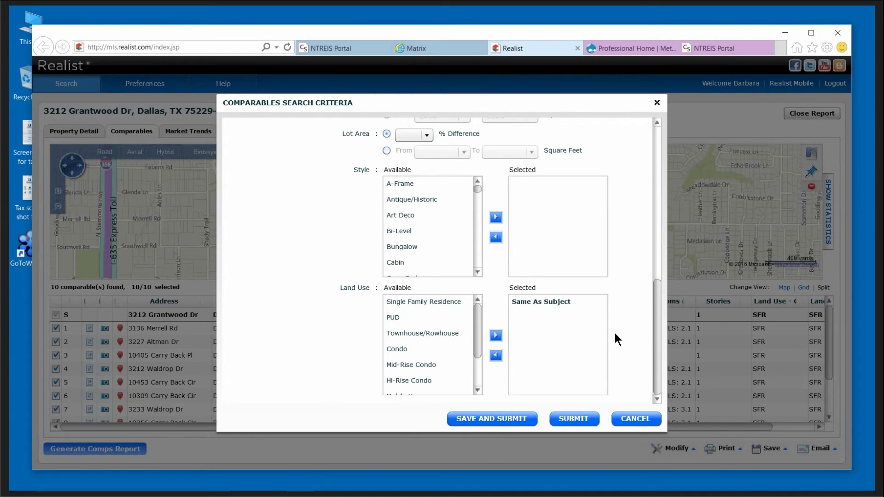
pyautogui.moveTo(662, 316); pyautogui.dragTo(664, 183)
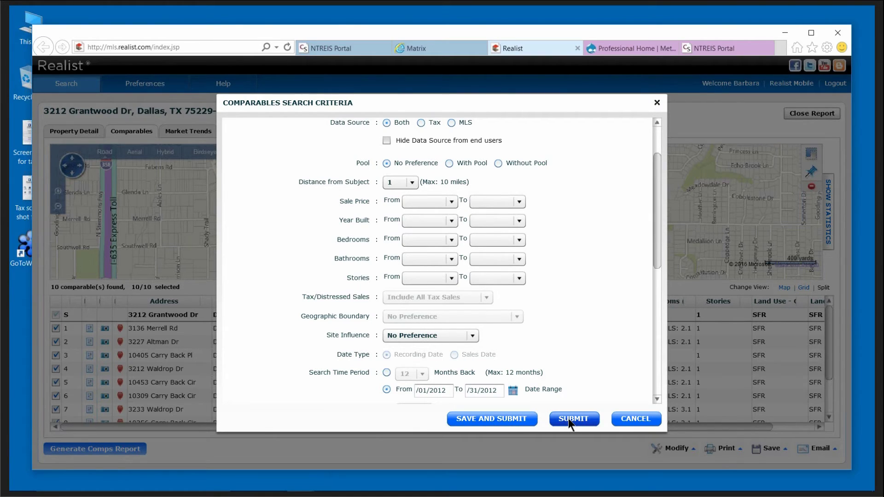
pyautogui.moveTo(657, 237); pyautogui.dragTo(659, 304)
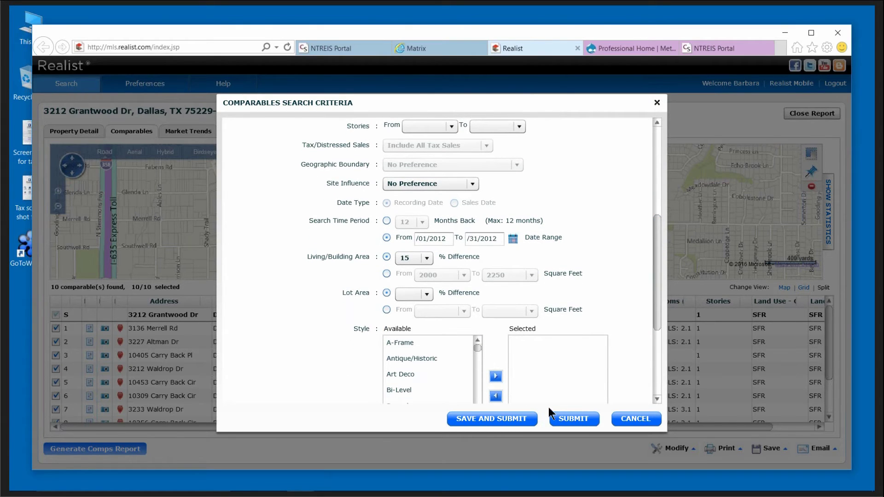
pyautogui.click(570, 417)
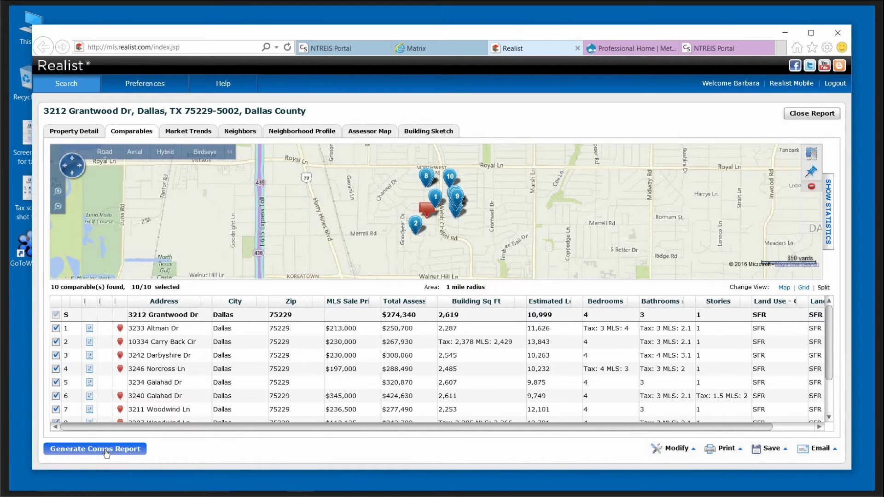
# Generate the comps report and scroll past Search Criteria and Summary Statistics to the comparables grid.
pyautogui.click(107, 453)
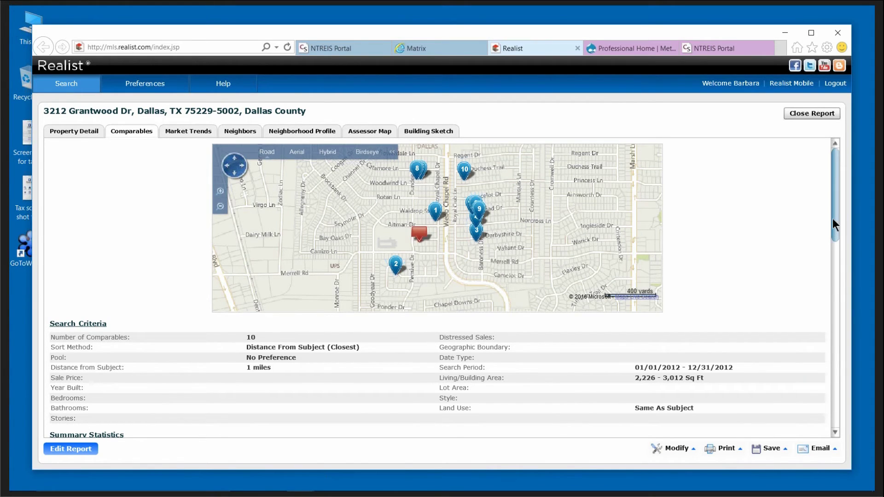
pyautogui.moveTo(834, 217); pyautogui.dragTo(835, 225)
pyautogui.scroll(-3, 836, 231)
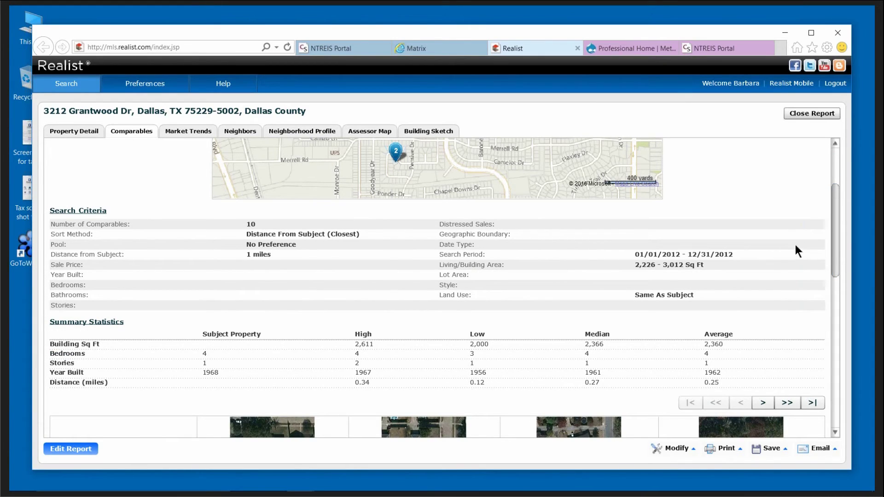
pyautogui.moveTo(838, 247); pyautogui.dragTo(842, 282)
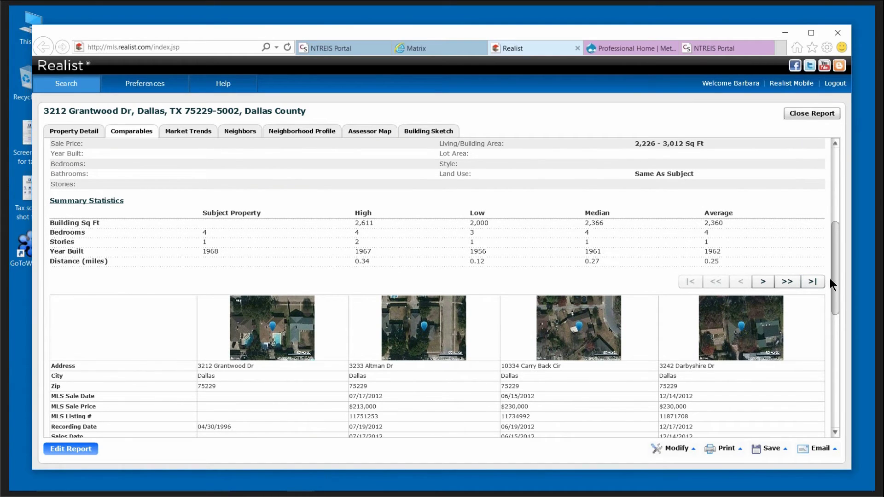
pyautogui.moveTo(834, 277); pyautogui.dragTo(842, 319)
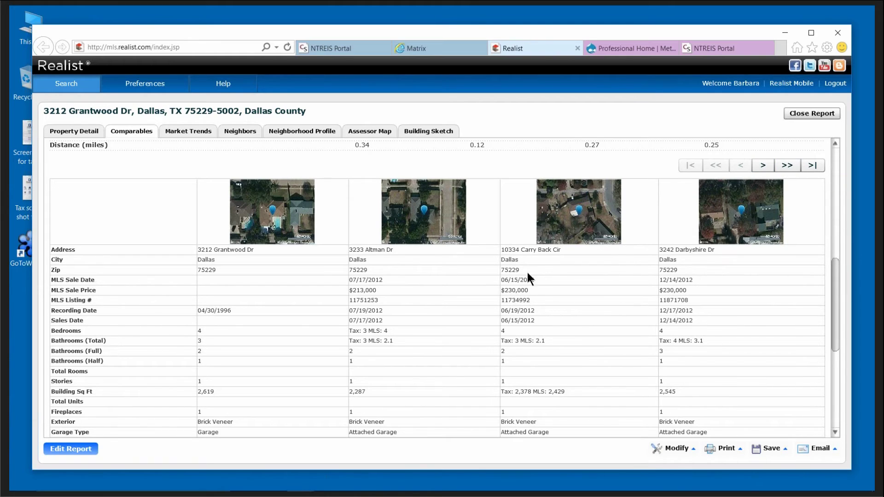
pyautogui.click(764, 166)
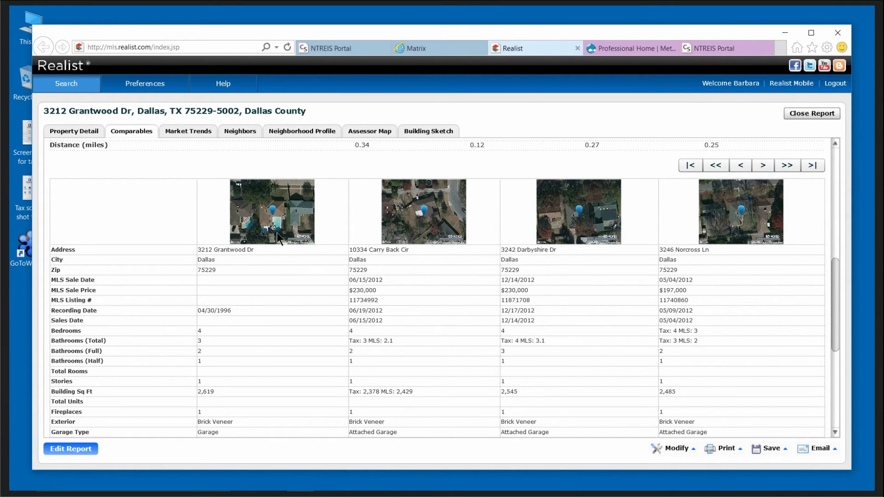
pyautogui.click(763, 167)
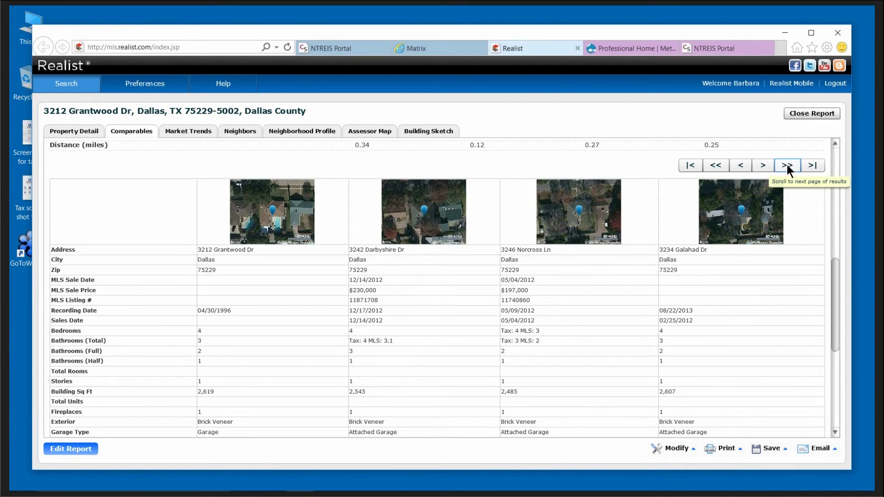
pyautogui.click(787, 165)
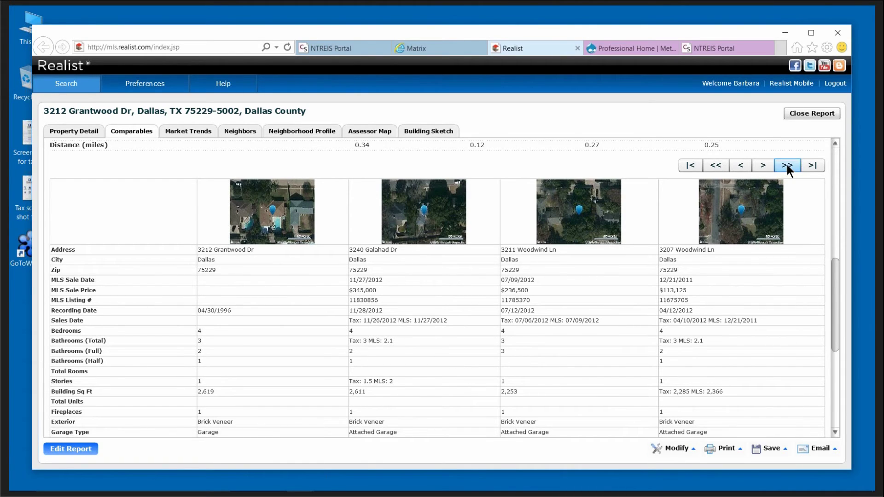
pyautogui.click(787, 165)
pyautogui.click(717, 164)
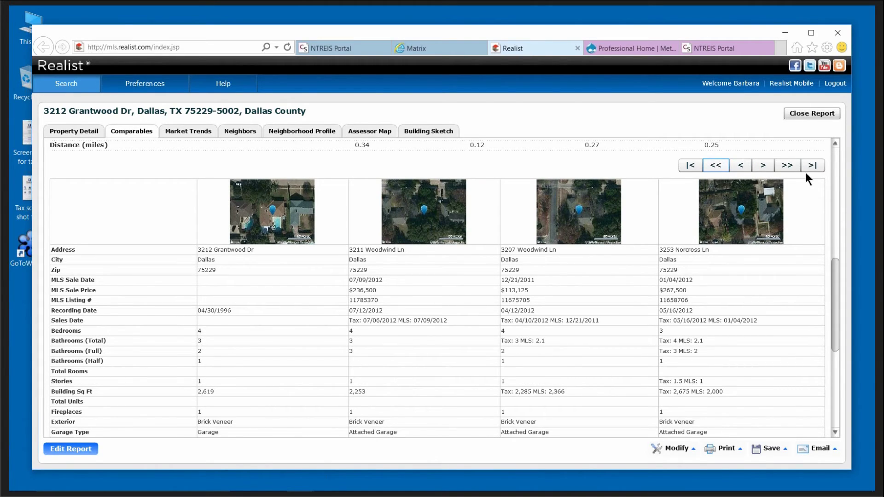
pyautogui.click(812, 165)
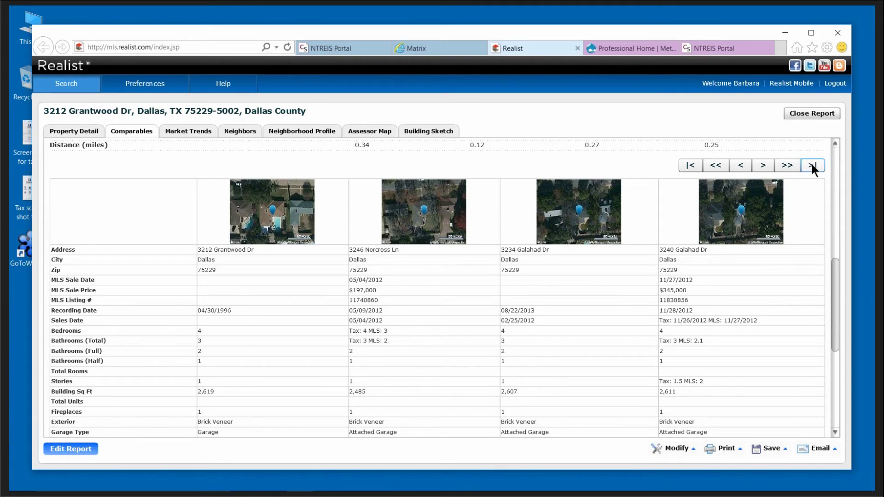
pyautogui.click(812, 165)
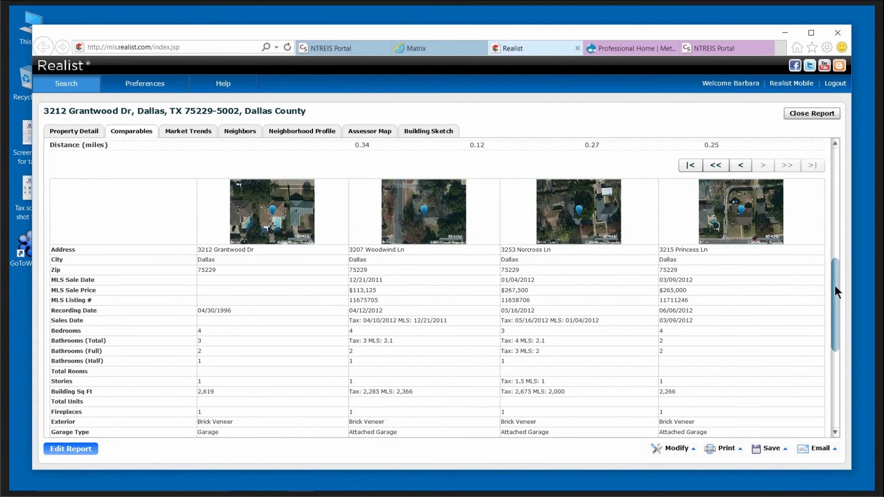
pyautogui.moveTo(835, 285); pyautogui.dragTo(834, 167)
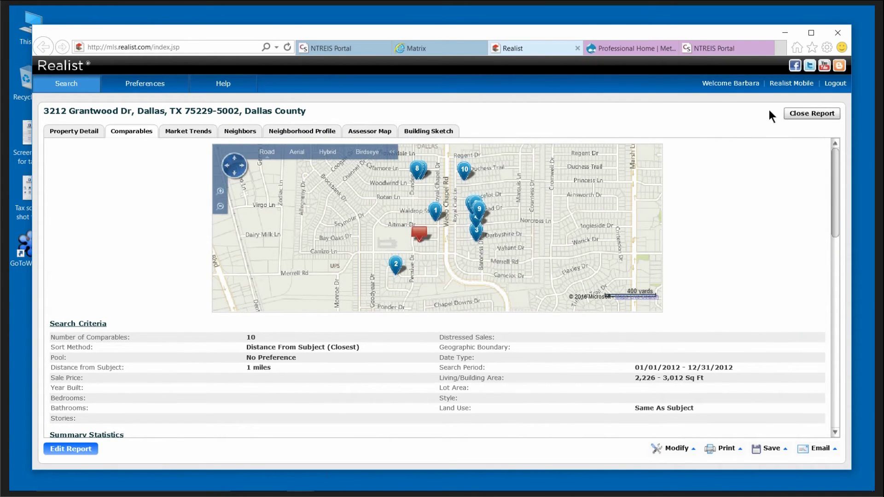
pyautogui.moveTo(833, 192); pyautogui.dragTo(831, 335)
pyautogui.click(732, 449)
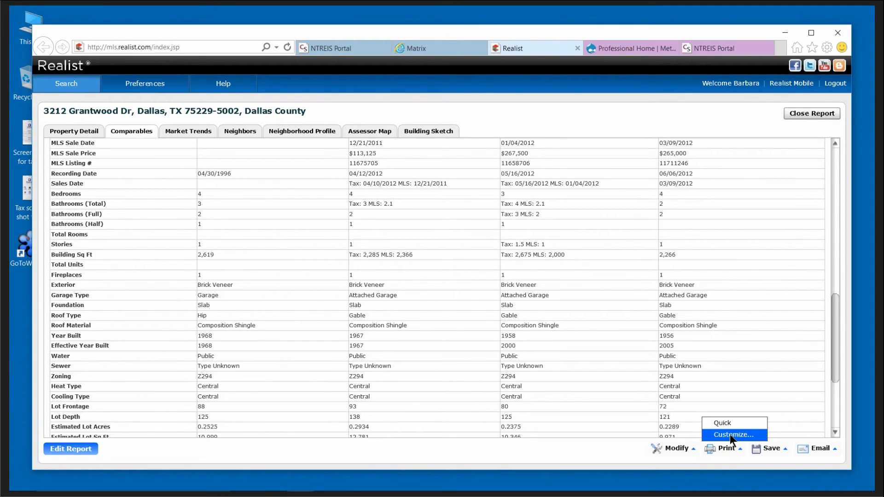
pyautogui.click(730, 435)
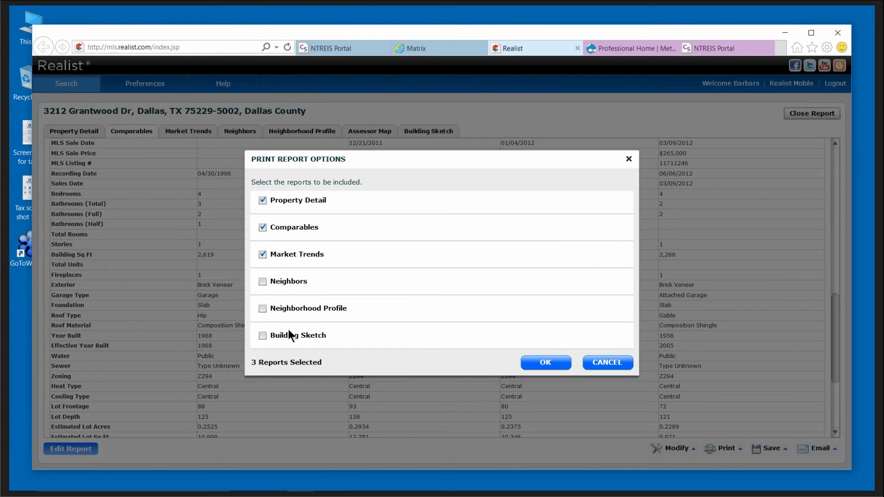
pyautogui.click(613, 362)
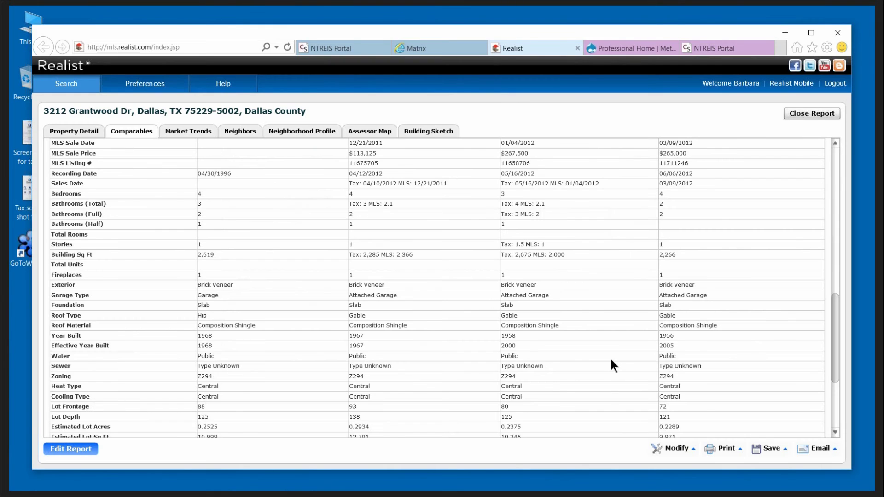
pyautogui.click(824, 449)
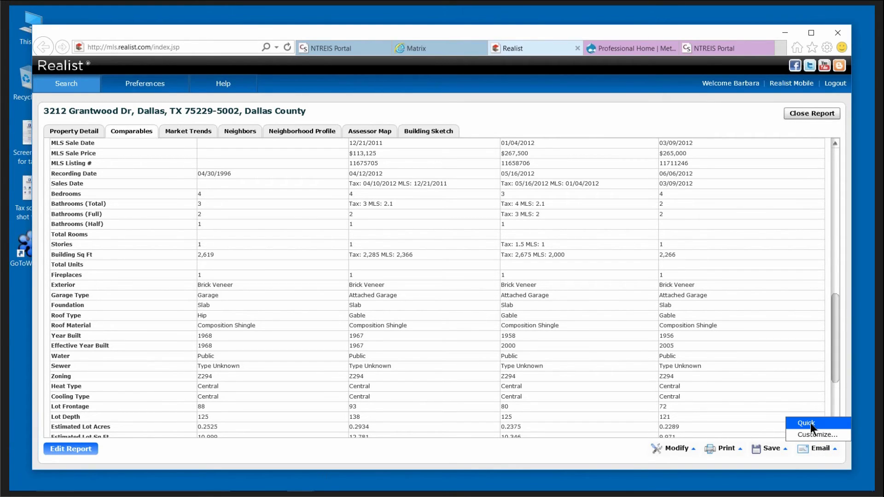
pyautogui.click(811, 424)
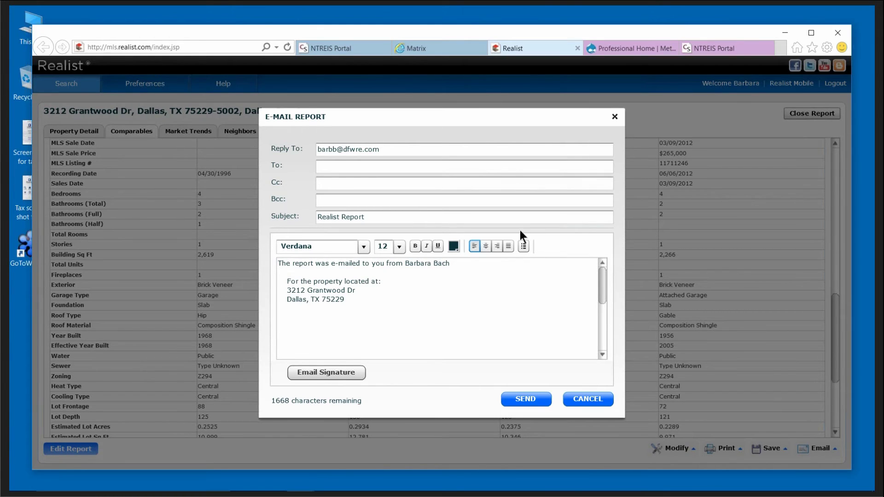
pyautogui.click(586, 399)
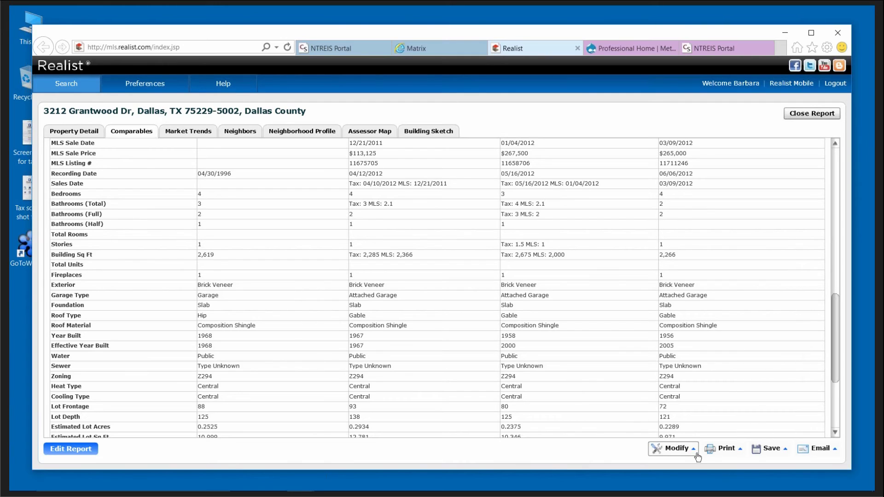
pyautogui.click(776, 451)
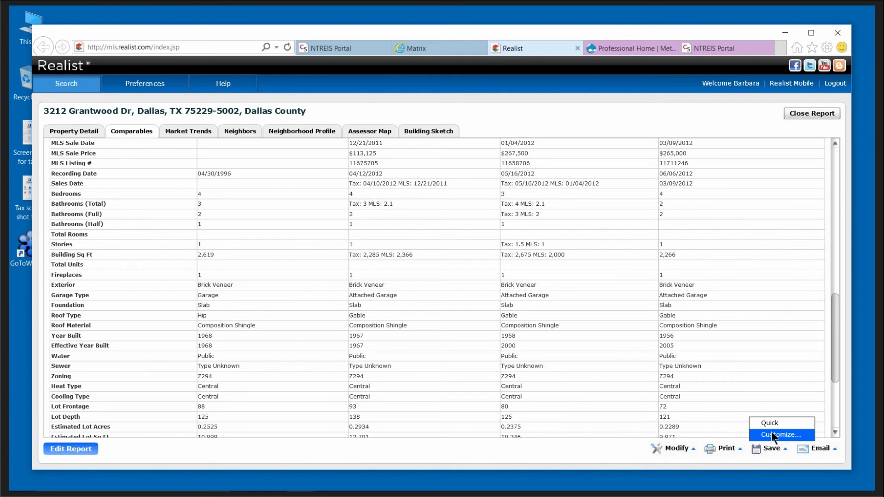
pyautogui.click(772, 434)
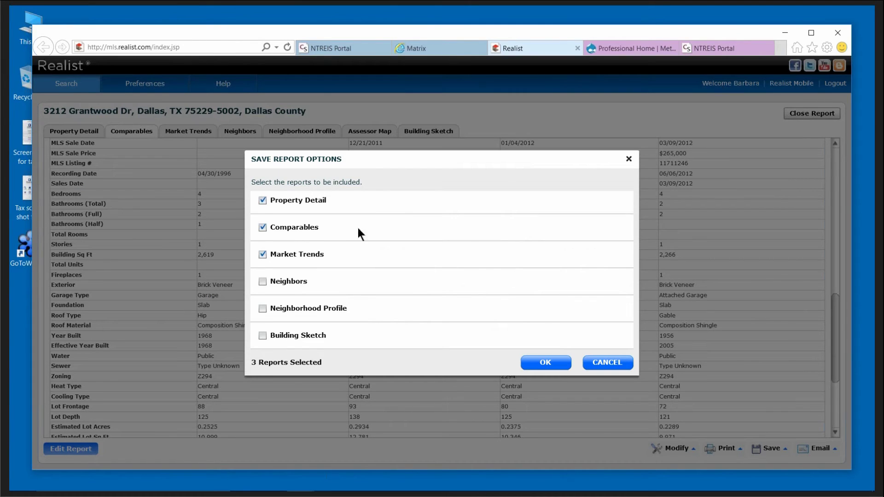
pyautogui.click(591, 362)
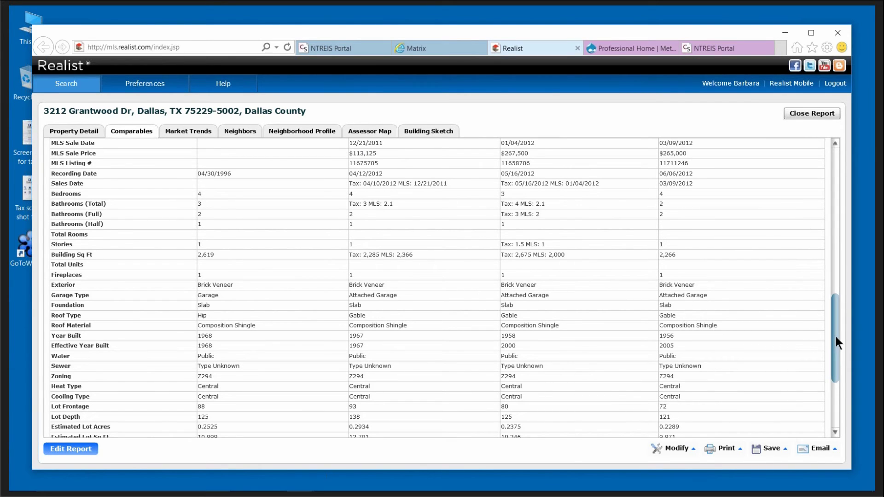
pyautogui.moveTo(836, 336); pyautogui.dragTo(845, 196)
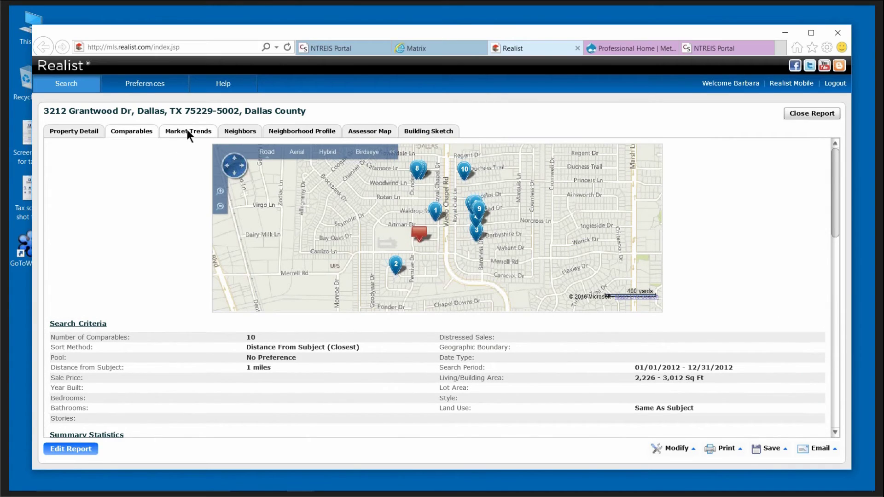
# Show the Market Trends report for ZIP 75229 and scroll past turnover-rate charts to the foreclosure charts.
pyautogui.click(187, 129)
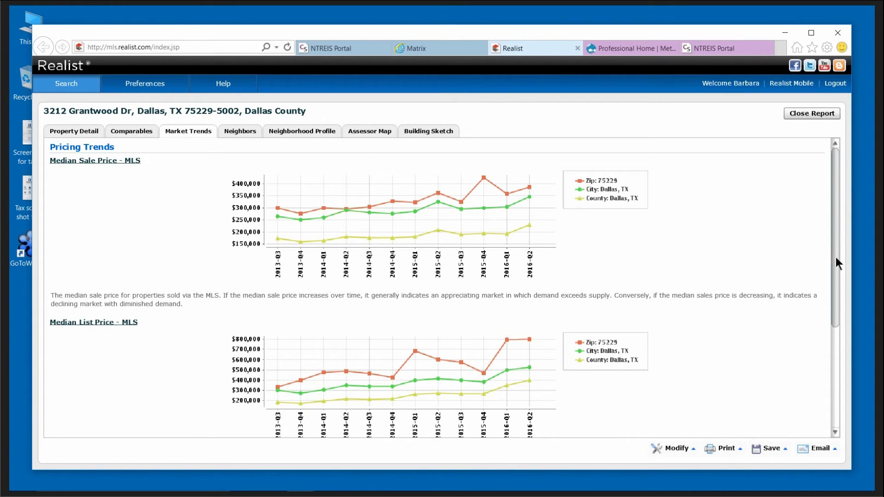
pyautogui.moveTo(833, 242); pyautogui.dragTo(743, 317)
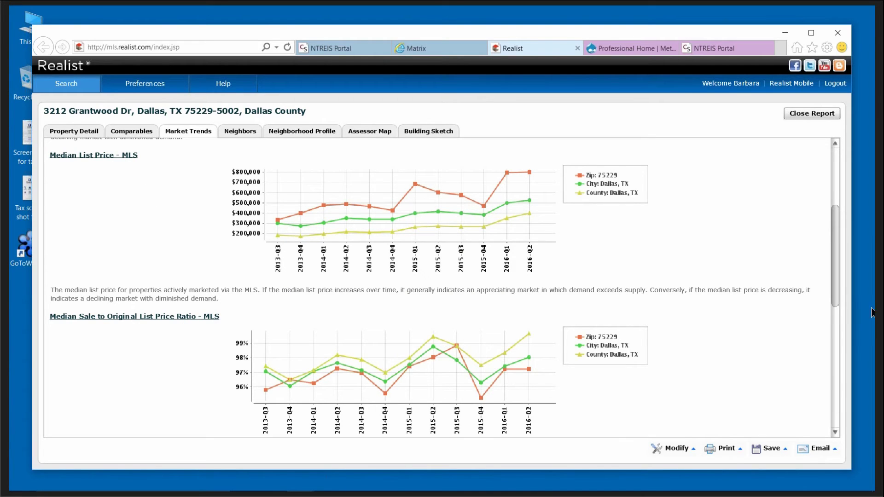
pyautogui.moveTo(833, 272); pyautogui.dragTo(830, 375)
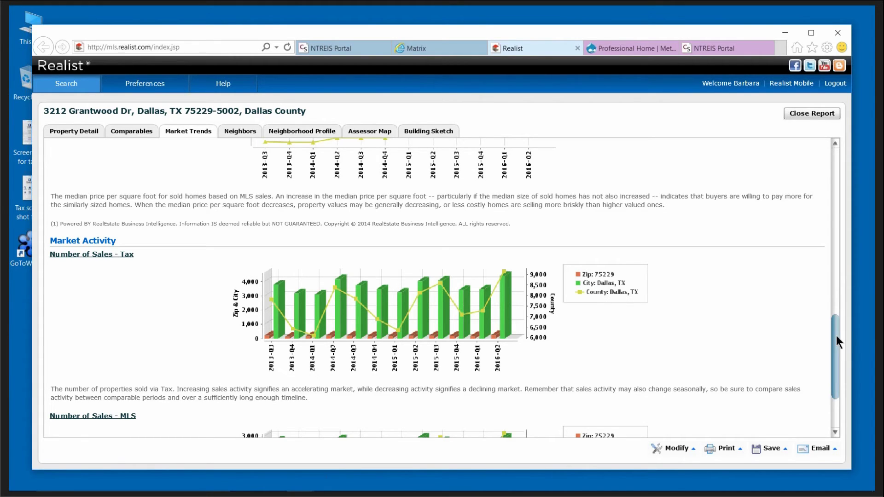
pyautogui.scroll(-3, 836, 336)
pyautogui.scroll(-1, 841, 350)
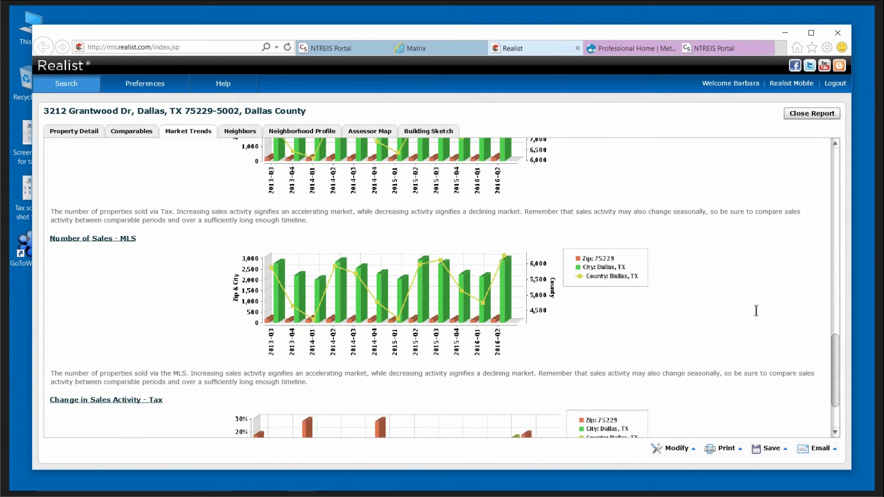
pyautogui.scroll(2, 836, 370)
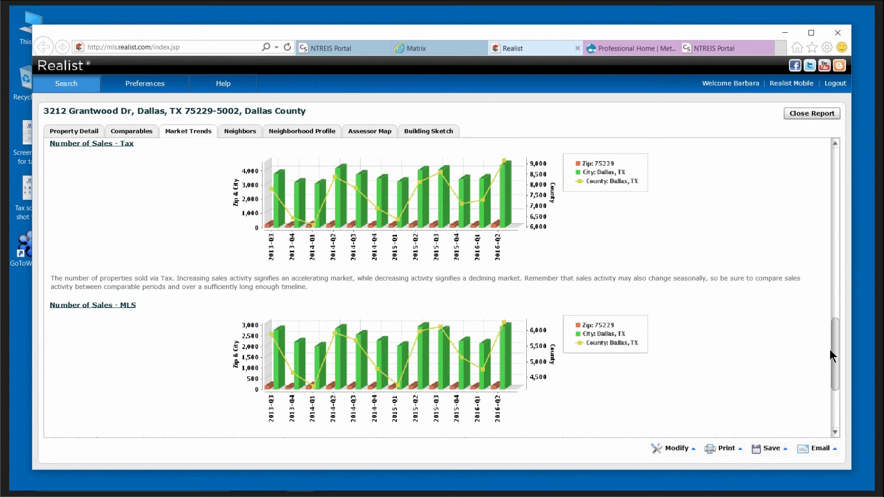
pyautogui.moveTo(831, 351)
pyautogui.mouseDown()
pyautogui.moveTo(841, 395)
pyautogui.moveTo(835, 364)
pyautogui.mouseUp()
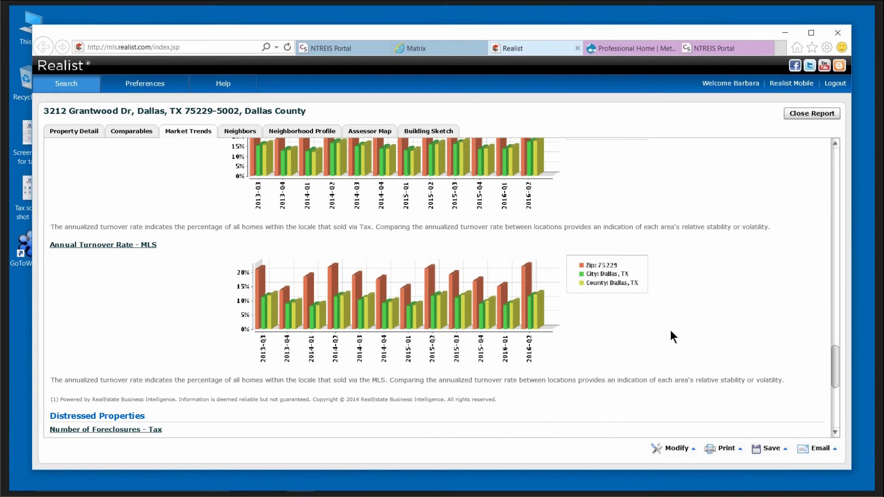
pyautogui.moveTo(836, 364); pyautogui.dragTo(839, 349)
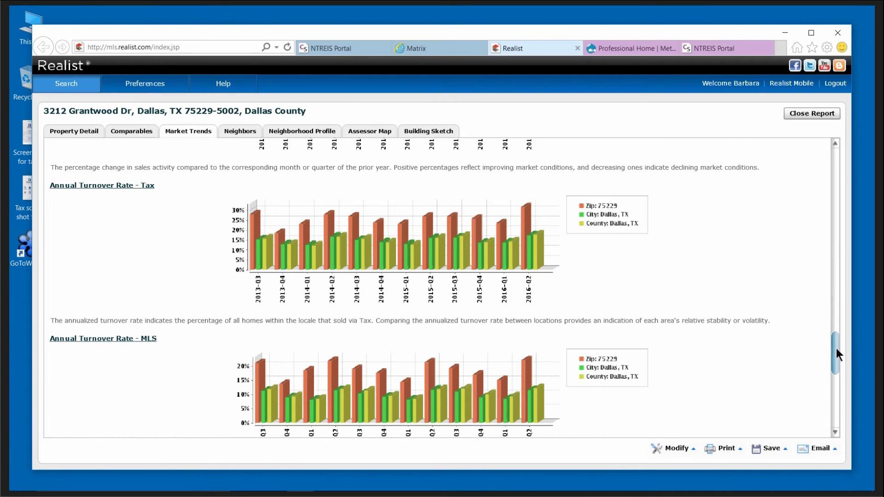
pyautogui.moveTo(836, 349); pyautogui.dragTo(839, 401)
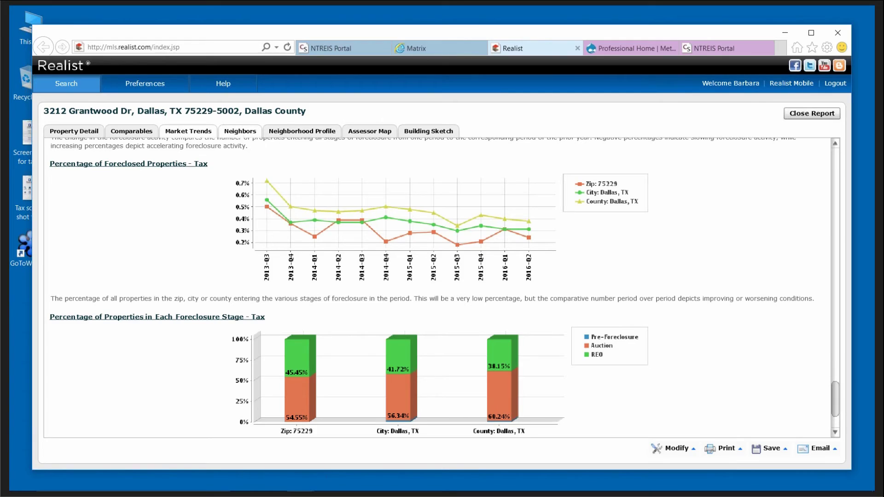
# Show the Neighbors > Neighborhood Profile for ZIP 75229 and scroll through its demographics and housing charts.
pyautogui.click(237, 131)
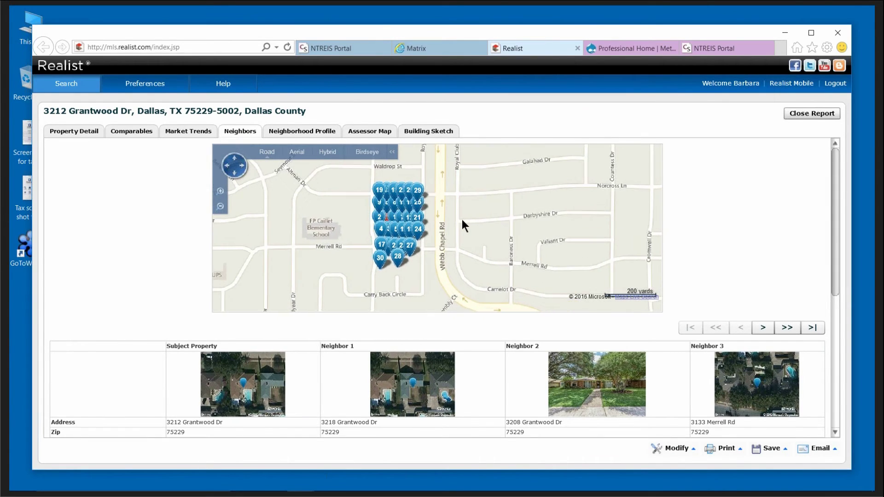
pyautogui.click(302, 131)
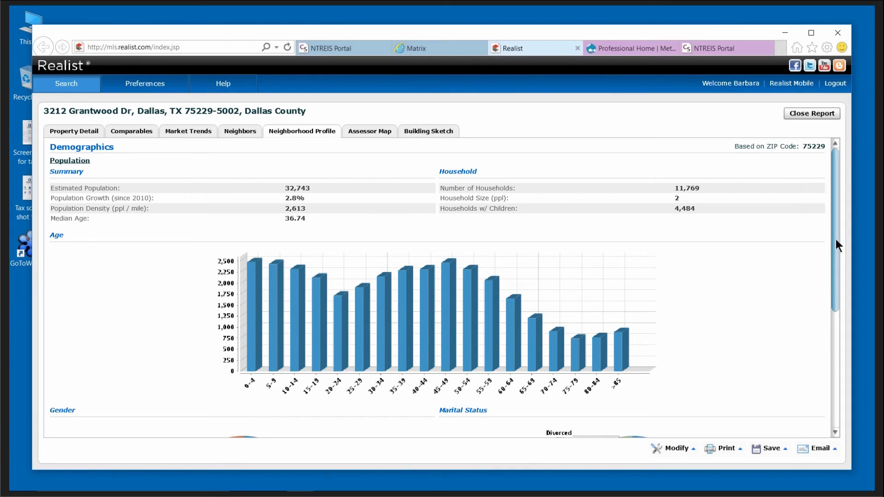
pyautogui.moveTo(837, 240); pyautogui.dragTo(837, 358)
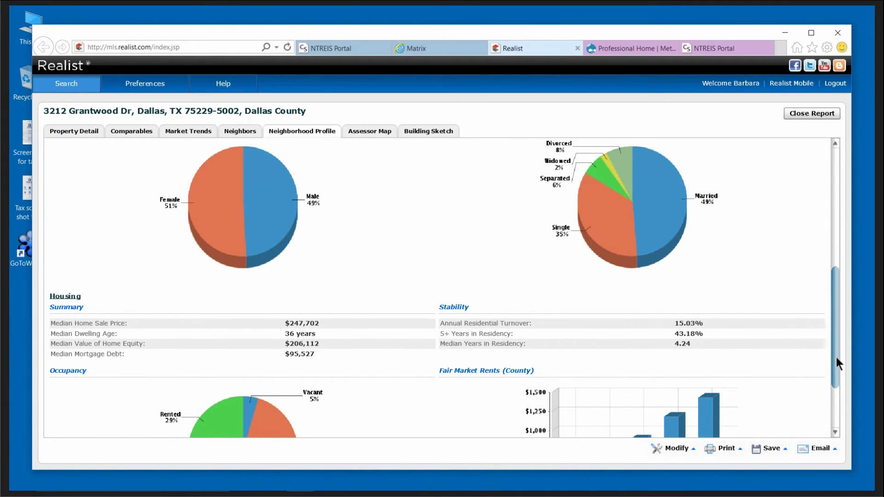
pyautogui.moveTo(837, 358); pyautogui.dragTo(799, 354)
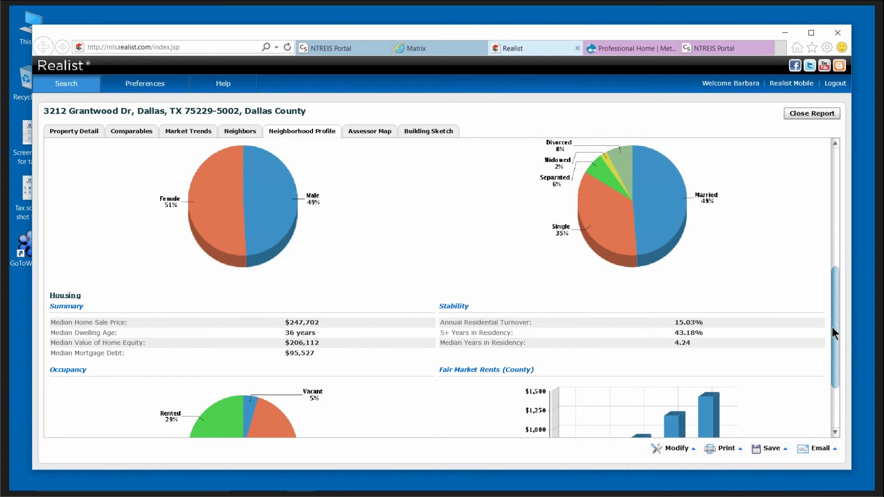
pyautogui.moveTo(837, 331); pyautogui.dragTo(839, 230)
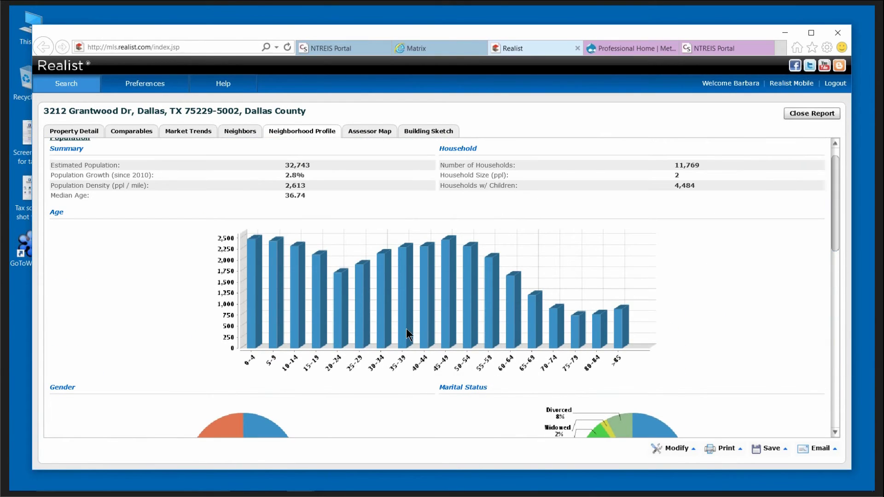
# Download the D07-172 Sheet 1 assessor map and open TX113_D07-172_1.tif in Microsoft Office 2010.
pyautogui.click(370, 131)
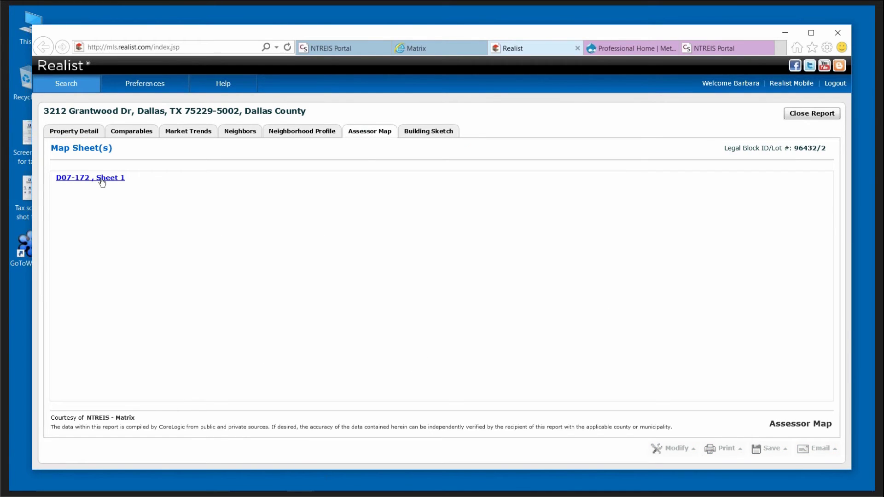
pyautogui.click(101, 181)
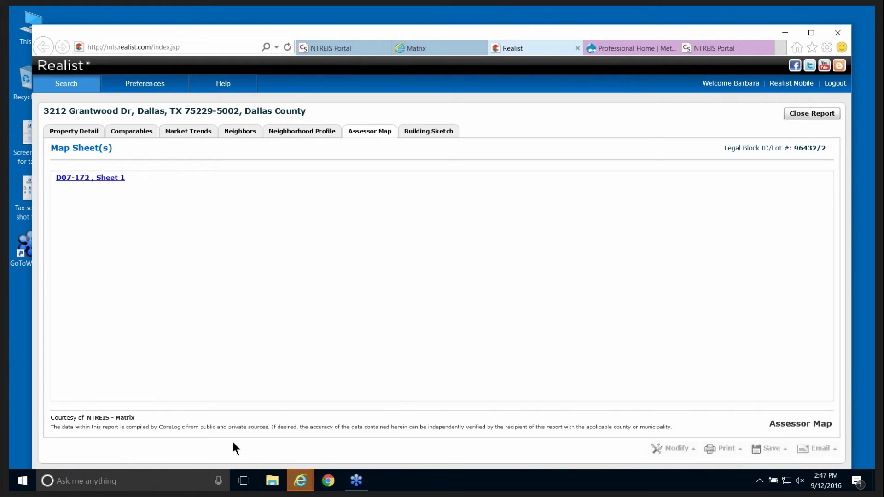
pyautogui.click(301, 485)
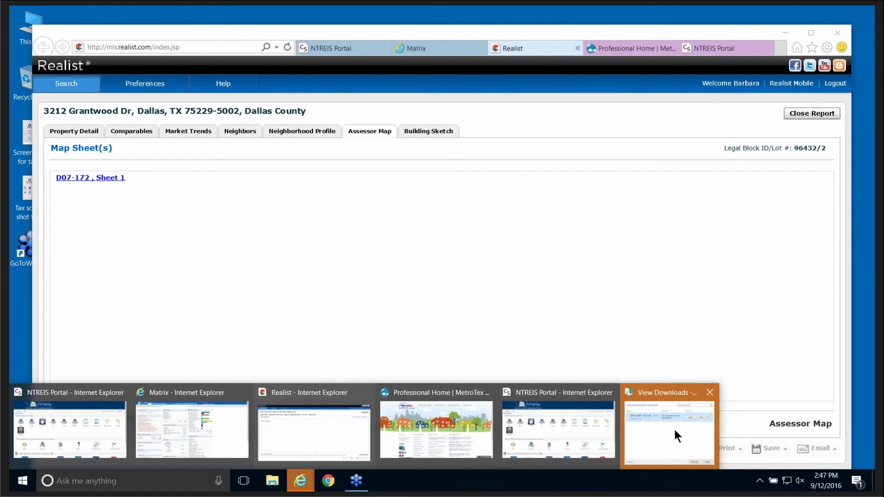
pyautogui.click(676, 433)
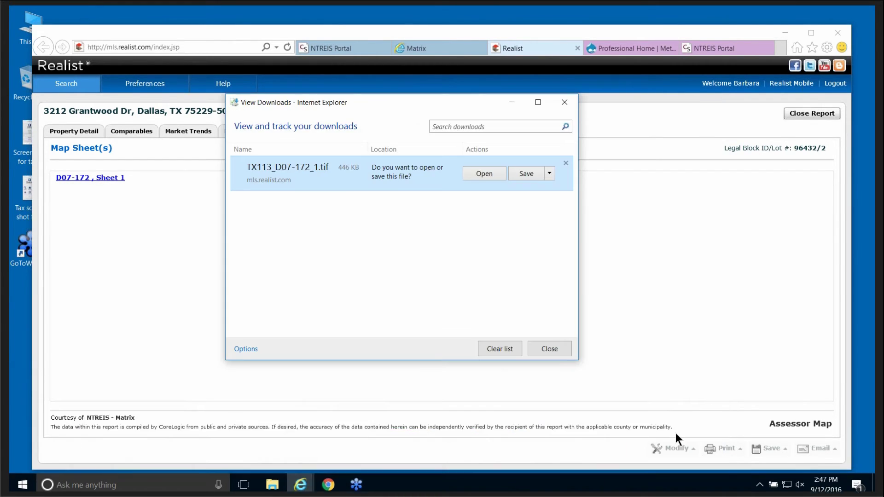
pyautogui.click(484, 174)
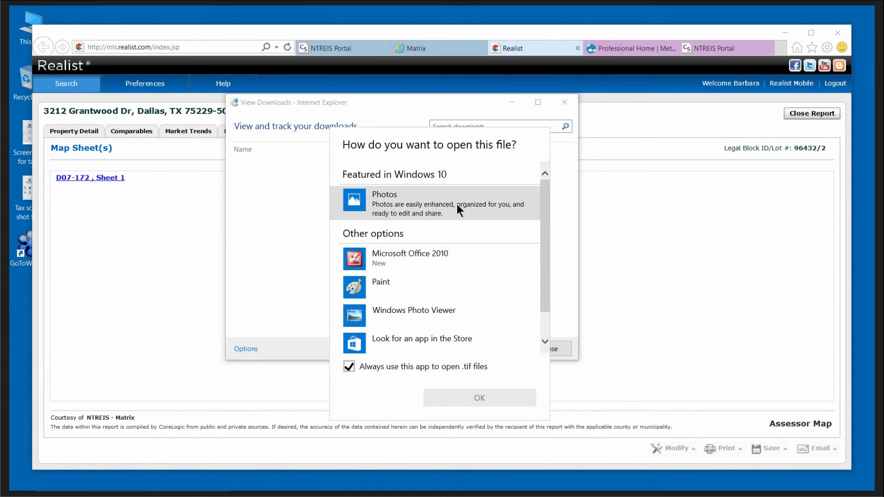
pyautogui.click(418, 258)
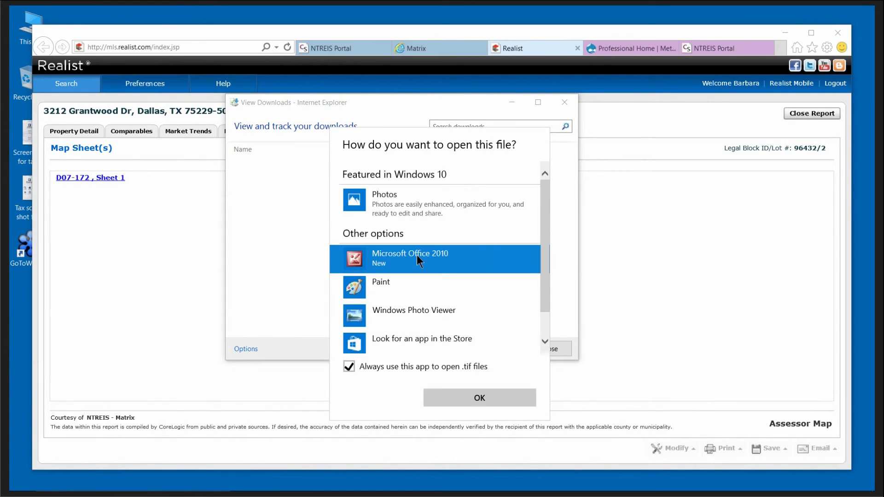
pyautogui.click(481, 397)
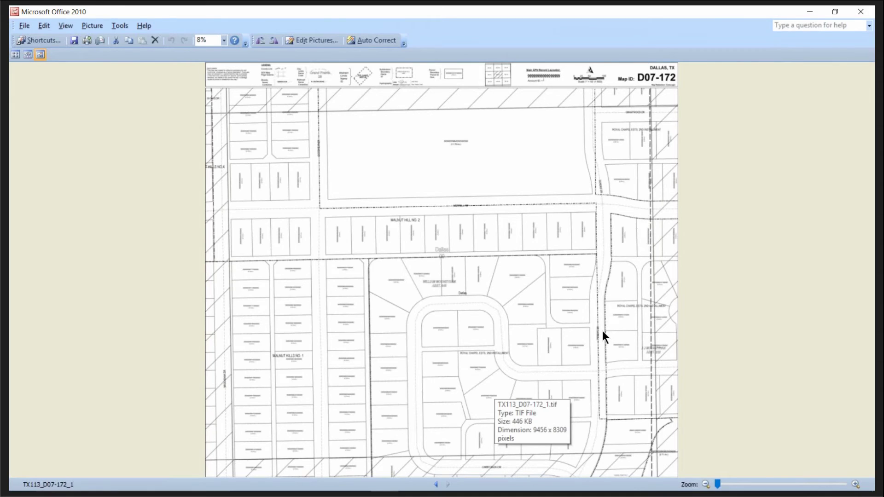
# Close the Office Picture Manager map image and the View Downloads list.
pyautogui.click(862, 12)
pyautogui.click(565, 102)
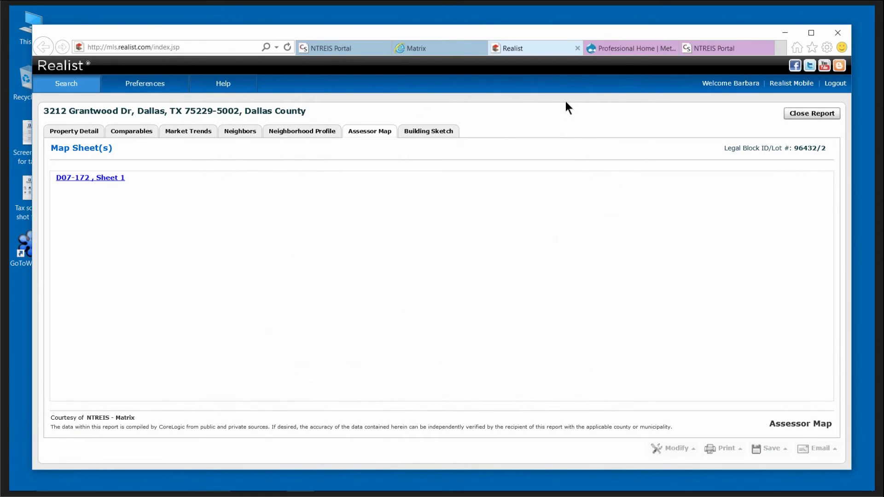
pyautogui.click(425, 135)
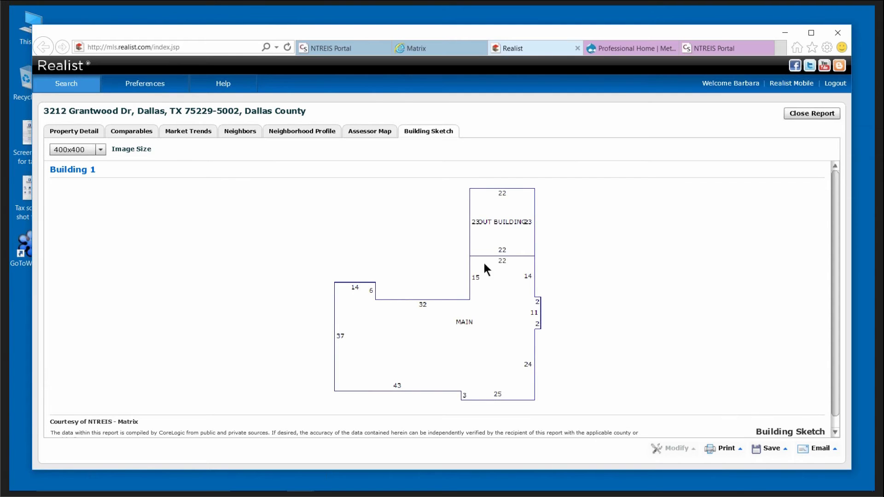
pyautogui.click(84, 132)
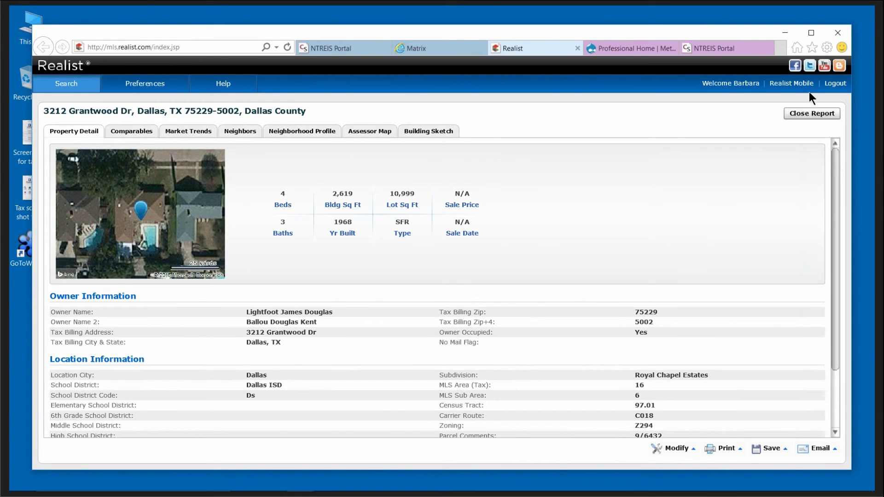
pyautogui.click(811, 114)
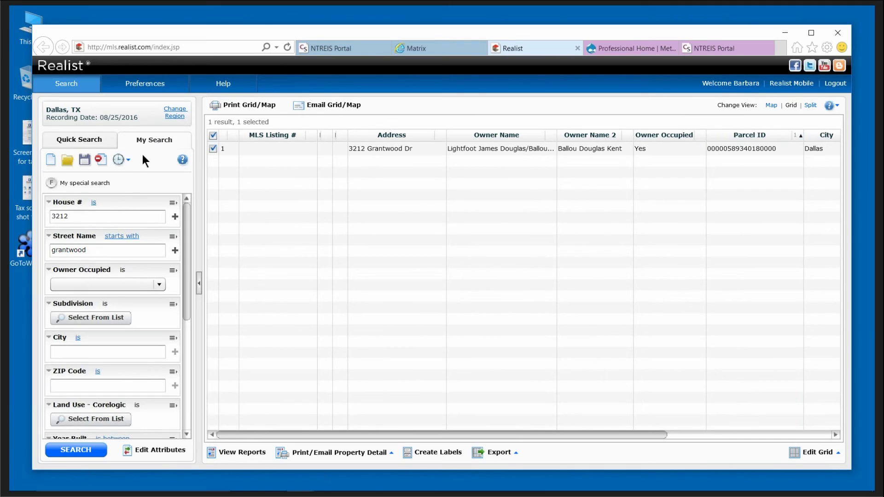
# Clear the My Search criteria and results, then switch the view to Map.
pyautogui.click(102, 163)
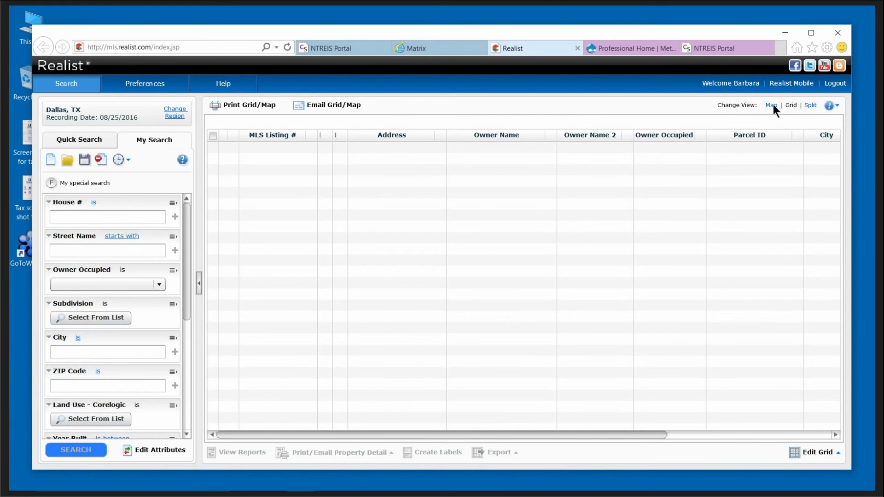
pyautogui.click(772, 105)
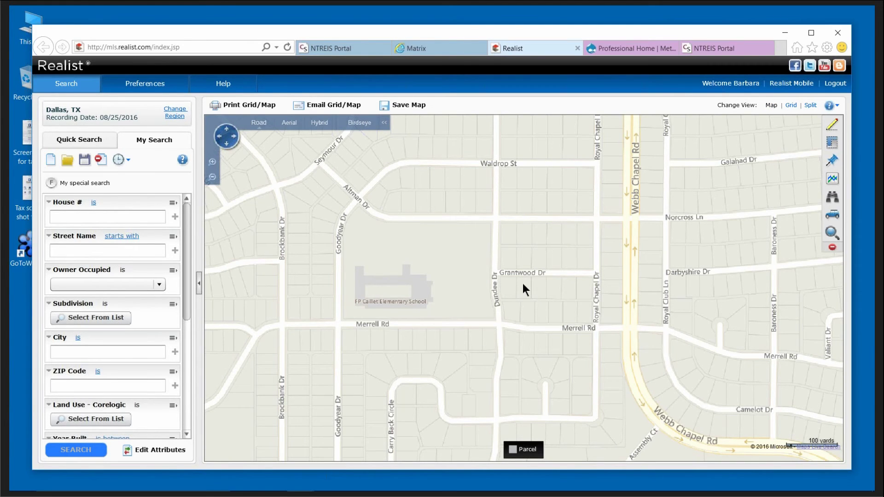
# Pan the map to downtown Dallas and show the MLS Area boundaries.
pyautogui.scroll(-2, 524, 283)
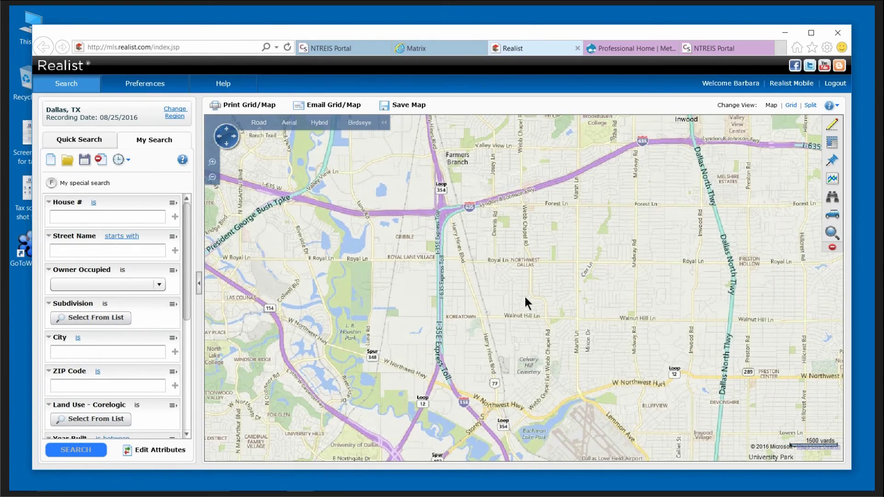
pyautogui.moveTo(525, 297); pyautogui.dragTo(559, 171)
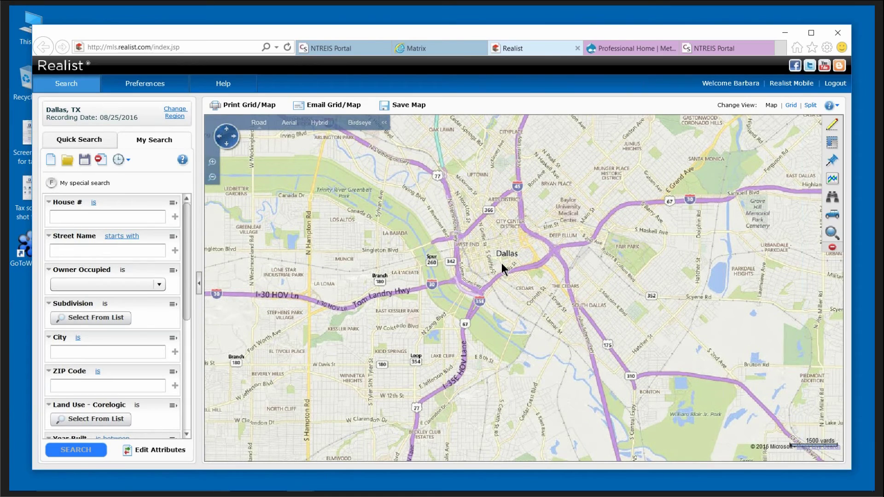
pyautogui.scroll(1, 502, 264)
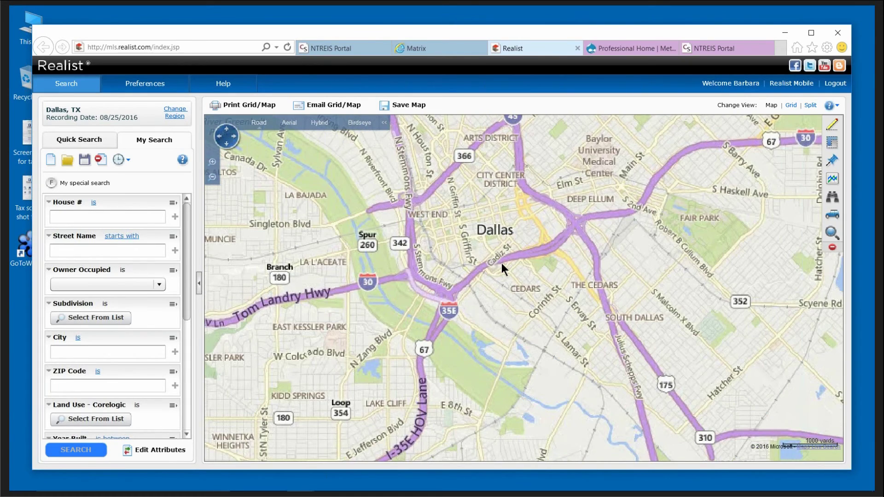
pyautogui.scroll(1, 501, 263)
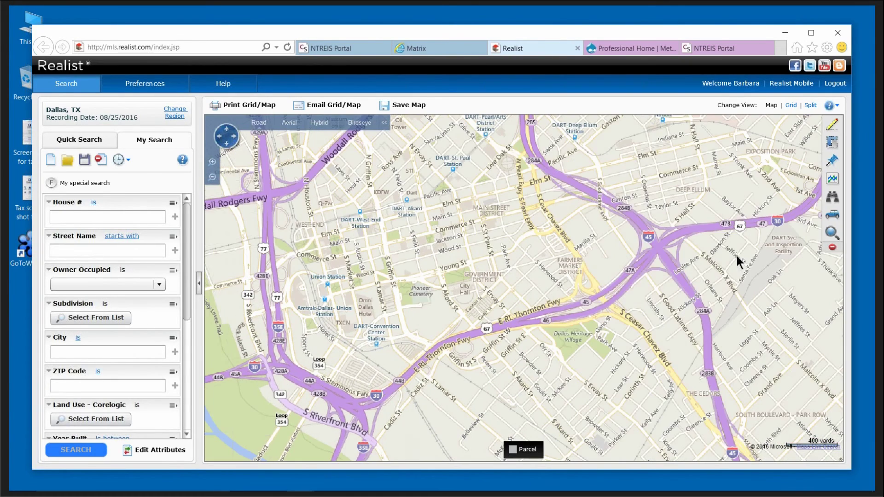
pyautogui.click(833, 125)
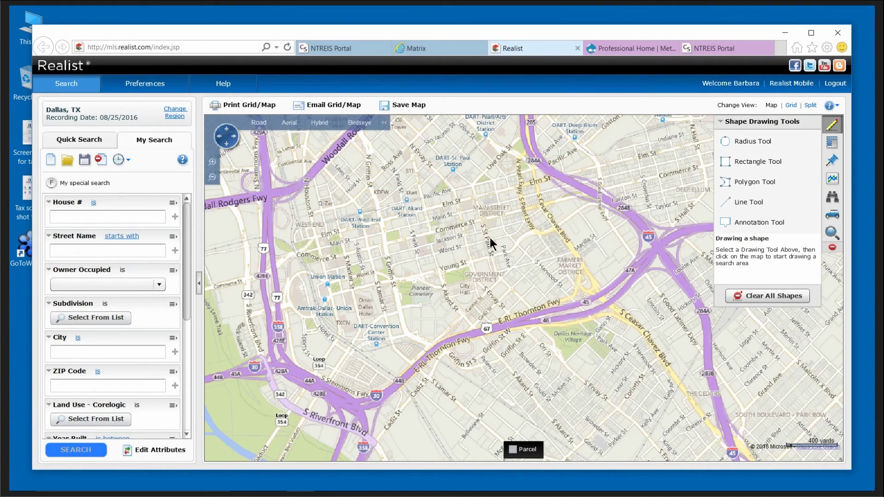
pyautogui.click(831, 143)
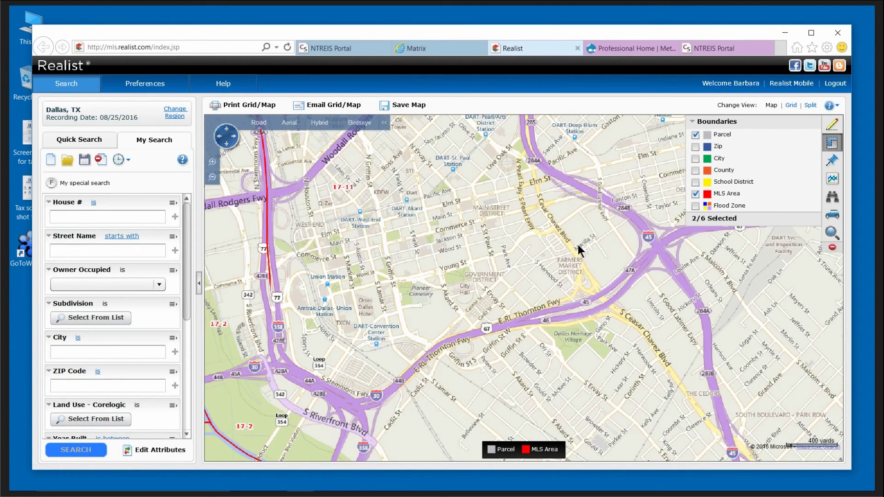
# Hide the red MLS Area boundary lines, leaving only the parcel layer on the downtown Dallas map.
pyautogui.scroll(-2, 579, 244)
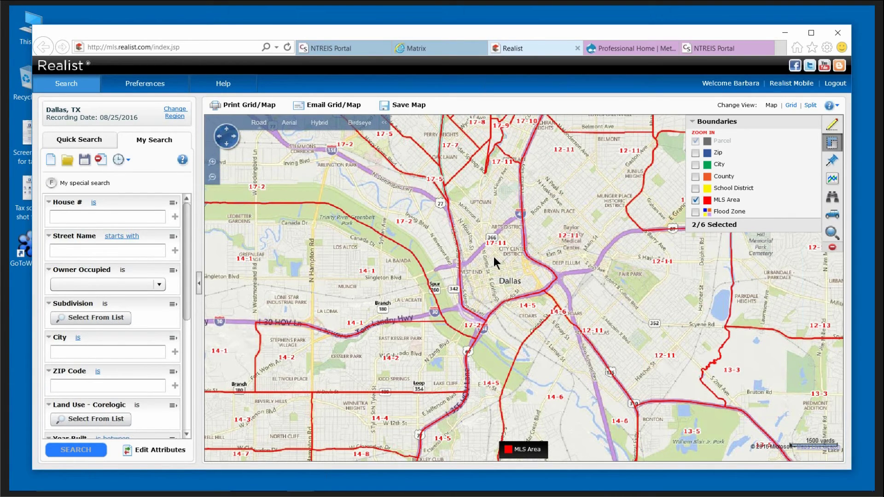
pyautogui.scroll(2, 493, 256)
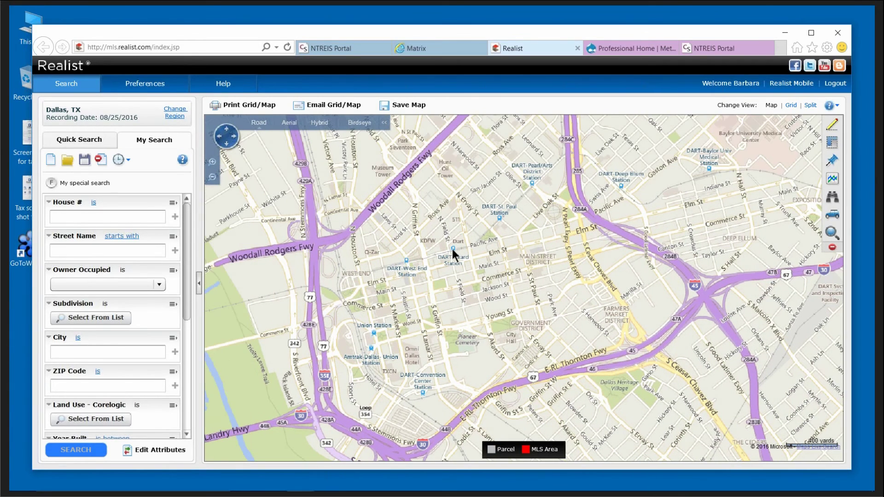
pyautogui.scroll(-1, 452, 249)
pyautogui.scroll(-1, 548, 292)
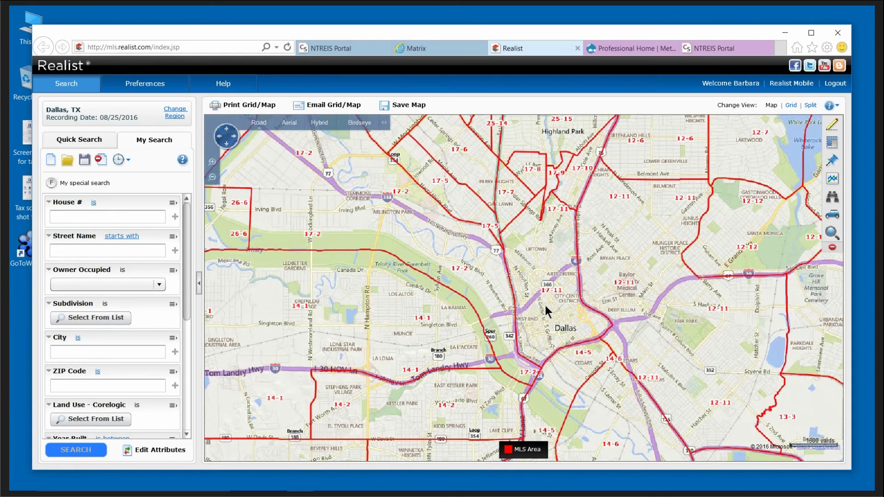
pyautogui.scroll(1, 546, 306)
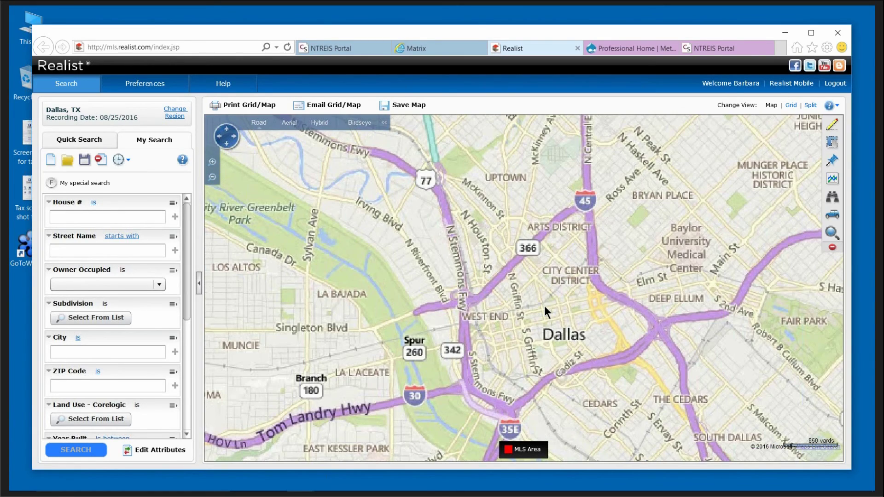
pyautogui.click(832, 142)
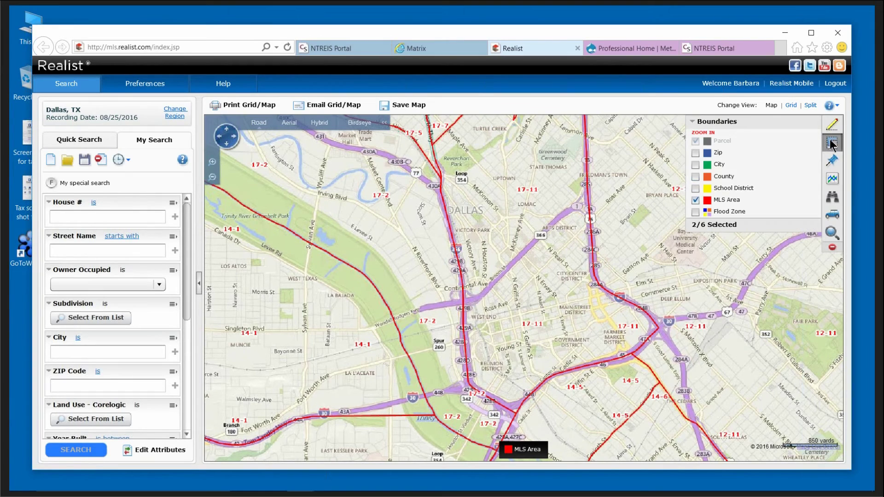
pyautogui.click(695, 199)
# Turn on Active listing pins and Sold pins for the last 3 Months, then nudge the map north.
pyautogui.click(836, 162)
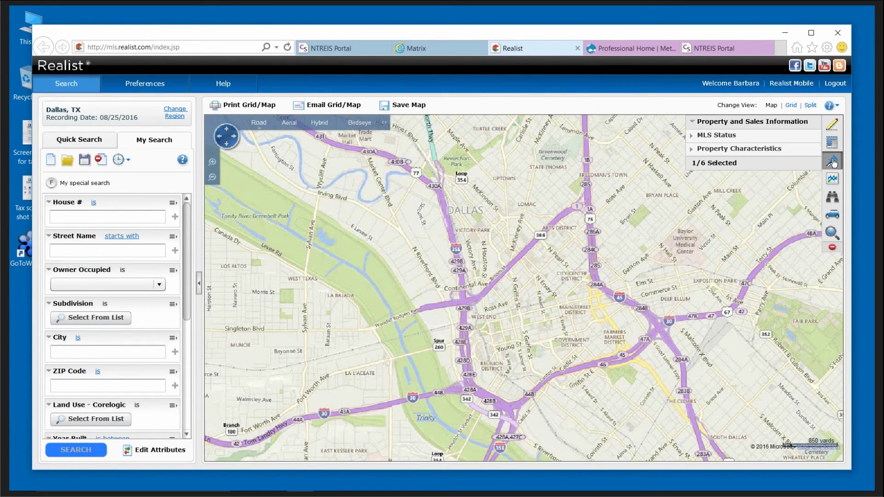
pyautogui.click(720, 136)
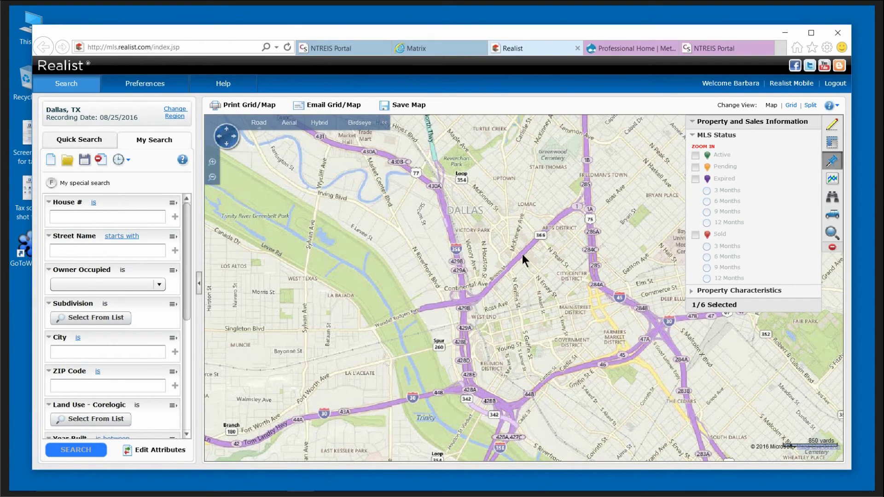
pyautogui.scroll(2, 522, 254)
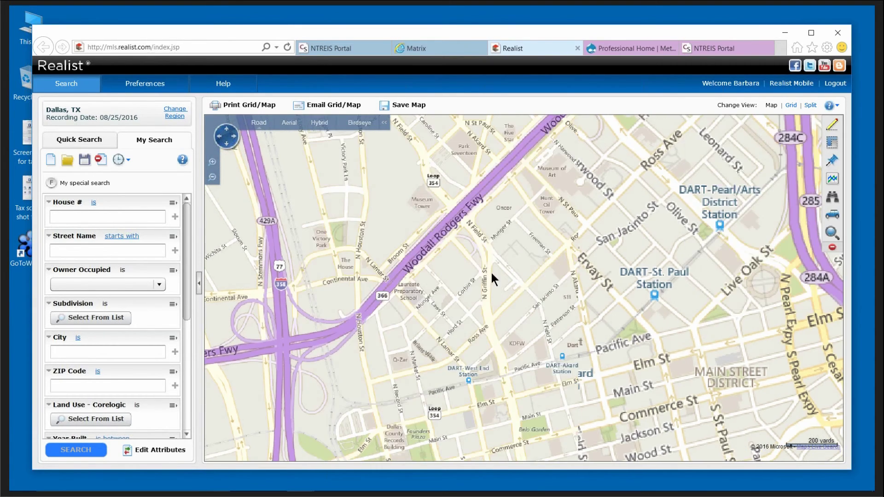
pyautogui.click(832, 160)
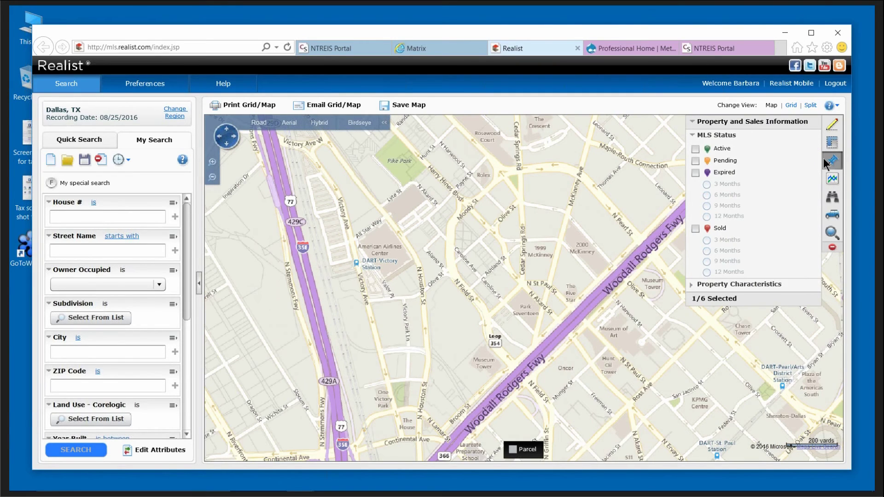
pyautogui.click(695, 228)
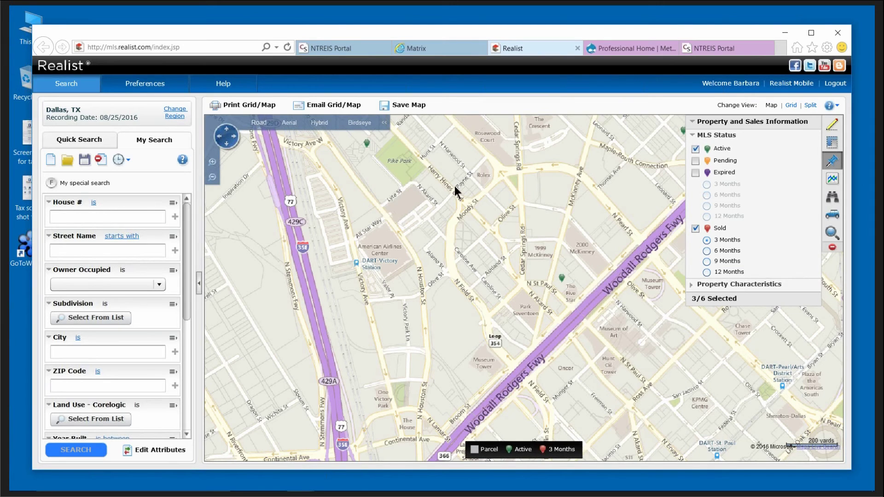
pyautogui.moveTo(455, 186); pyautogui.dragTo(628, 438)
# Pan northwest past Maria Luna Park to the listing pin cluster near Maple Ave and Cedar Springs Rd.
pyautogui.moveTo(582, 326); pyautogui.dragTo(752, 441)
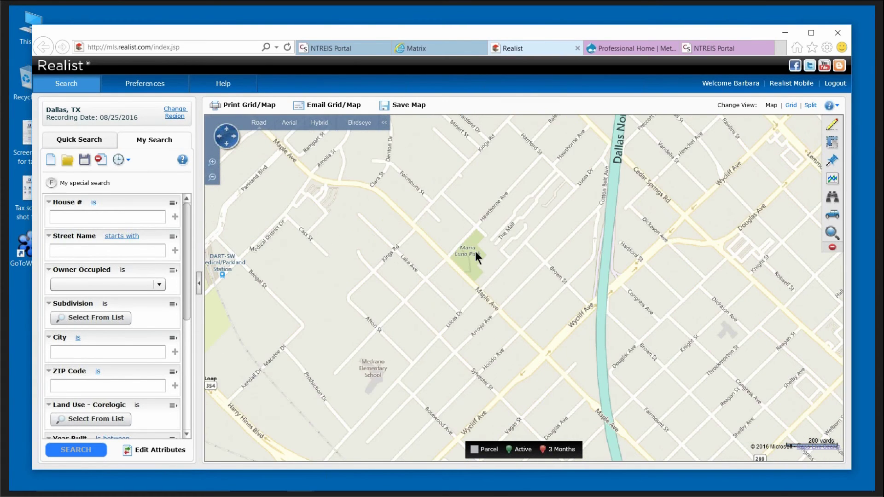
pyautogui.moveTo(475, 251); pyautogui.dragTo(612, 377)
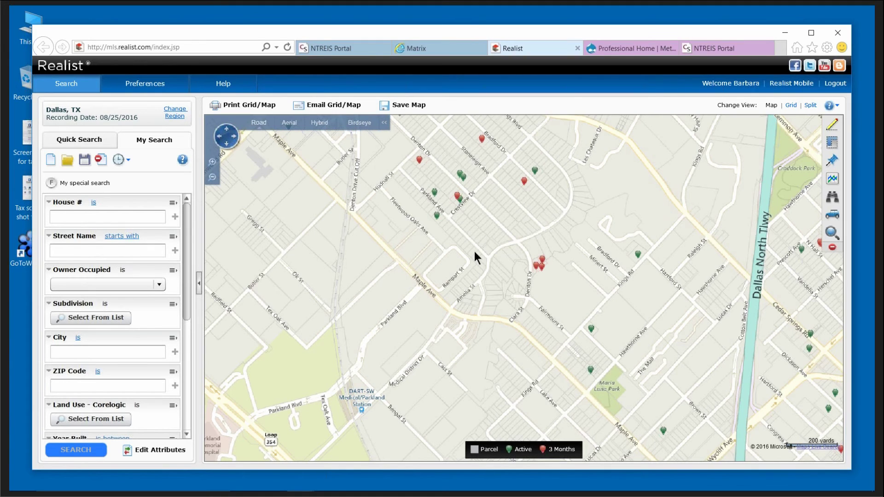
pyautogui.moveTo(474, 252); pyautogui.dragTo(451, 325)
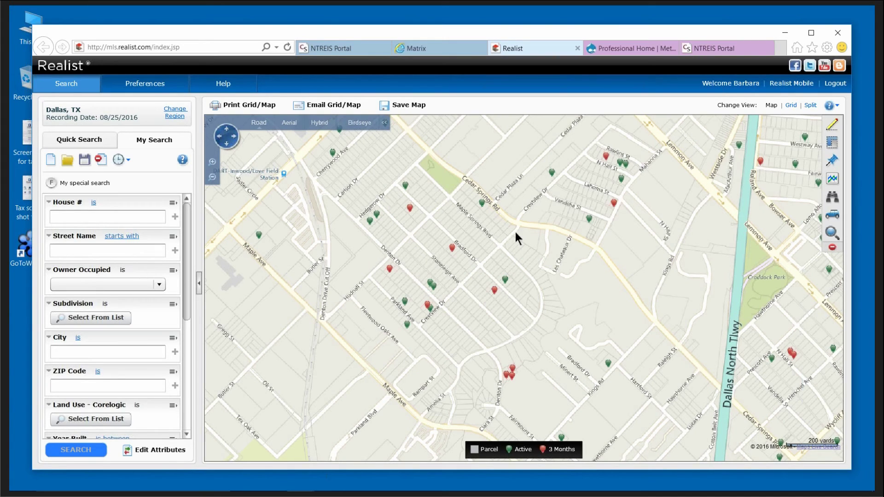
# Zoom in on the neighborhood's sold pins and bring up a sold home's sale details card.
pyautogui.doubleClick(482, 269)
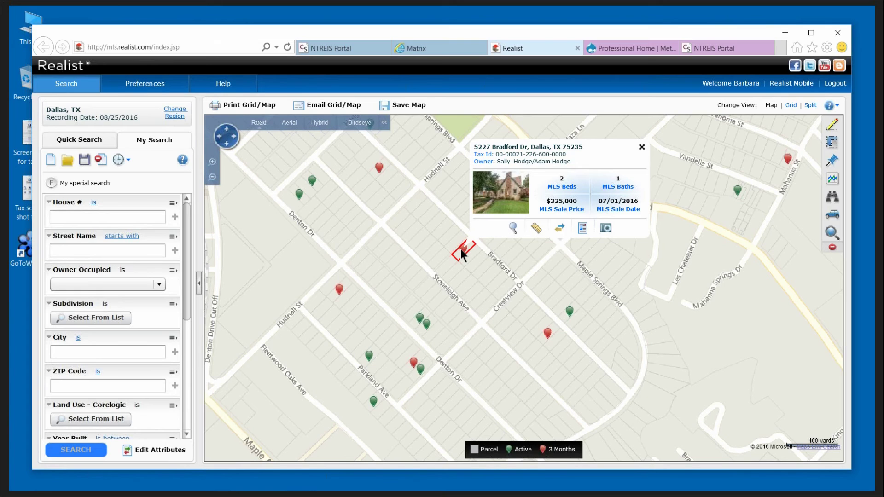
pyautogui.click(535, 228)
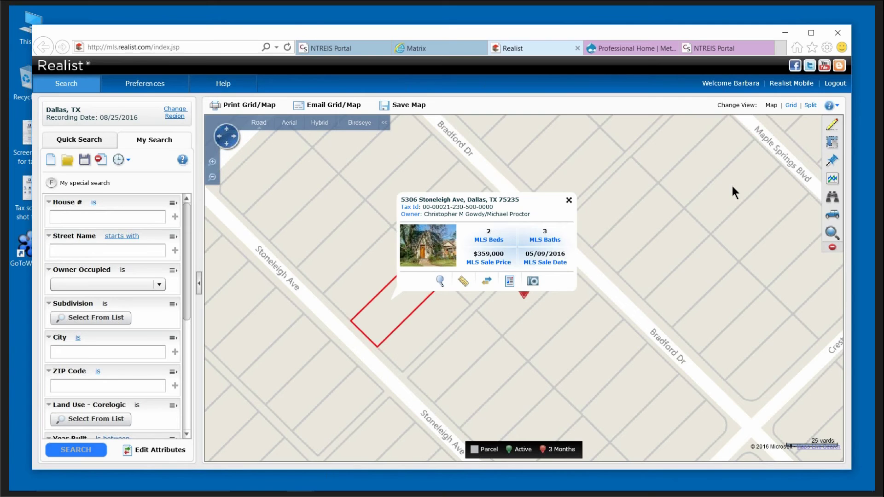
# Close the popup, hide the Active and Sold pins, and shade ZIP codes by SFR Sales Activity.
pyautogui.click(569, 201)
pyautogui.click(835, 161)
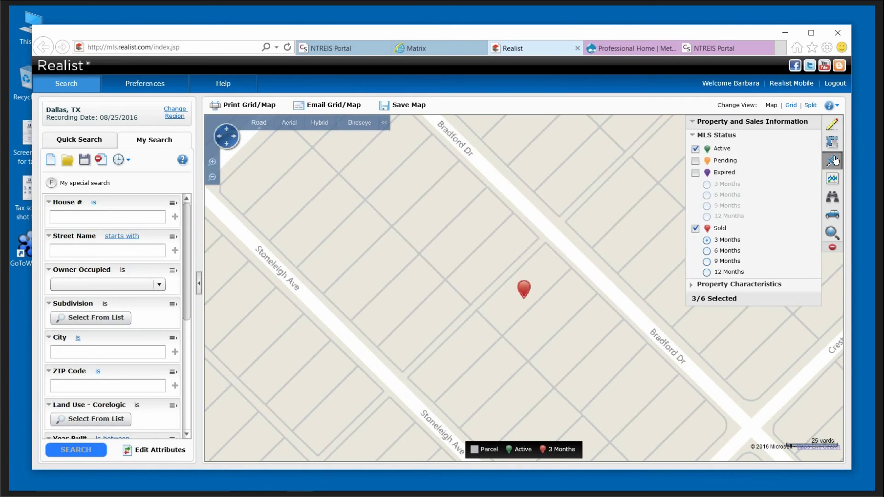
pyautogui.click(695, 149)
pyautogui.click(696, 228)
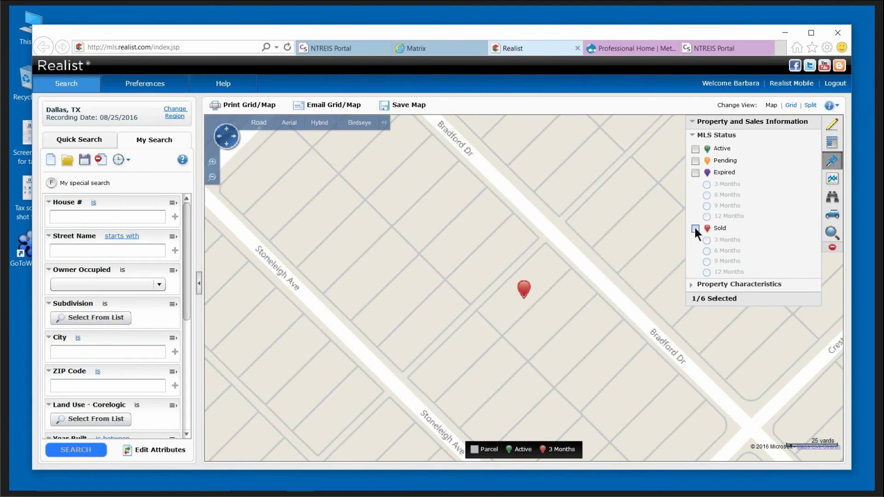
pyautogui.click(835, 181)
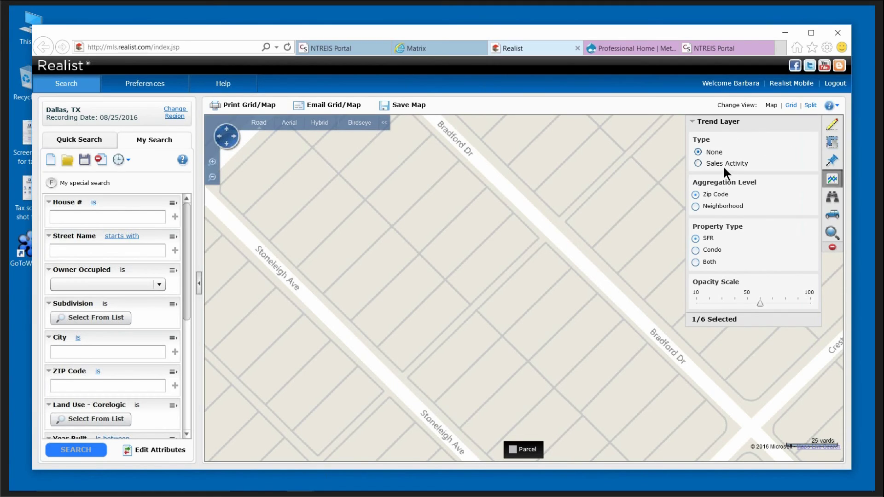
pyautogui.click(698, 163)
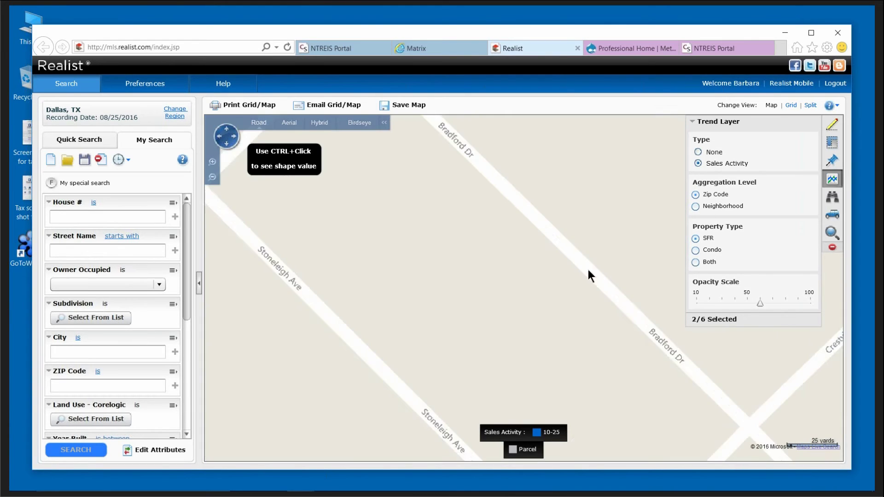
# Zoom out, close the Trend Layer panel, and pan north to Carrollton, Addison and Farmers Branch.
pyautogui.scroll(-3, 588, 270)
pyautogui.scroll(-3, 587, 270)
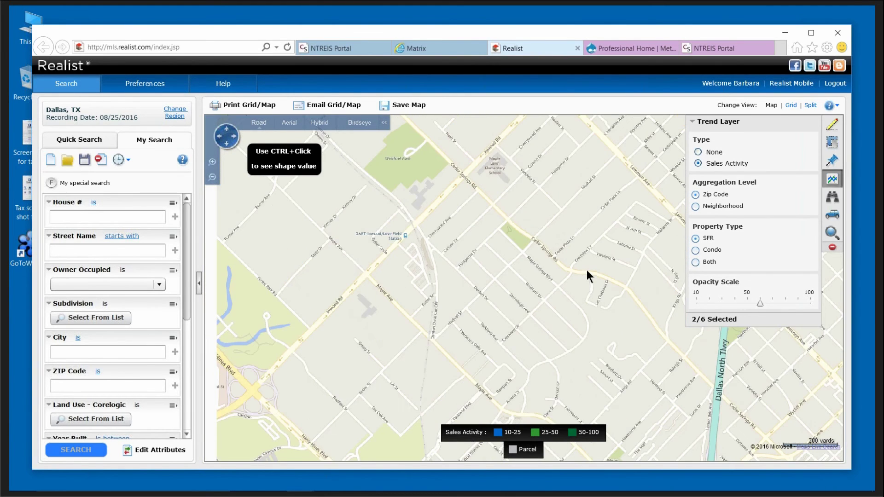
pyautogui.scroll(-1, 581, 269)
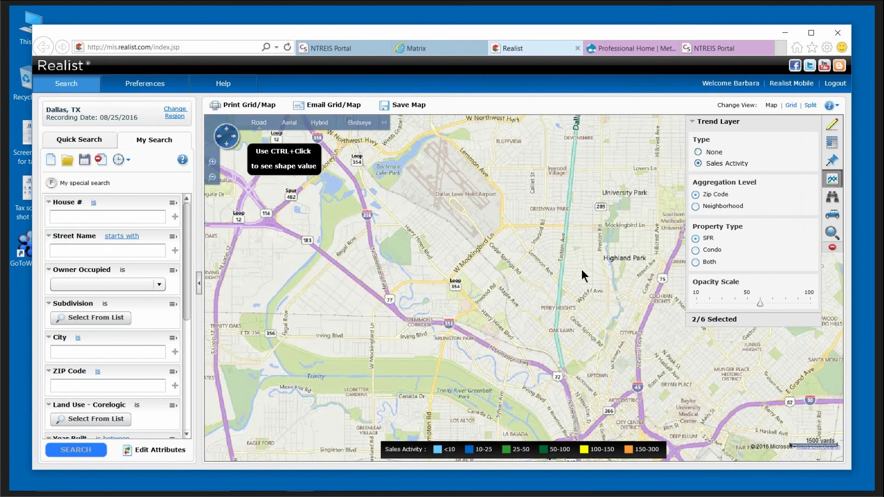
pyautogui.scroll(-3, 582, 270)
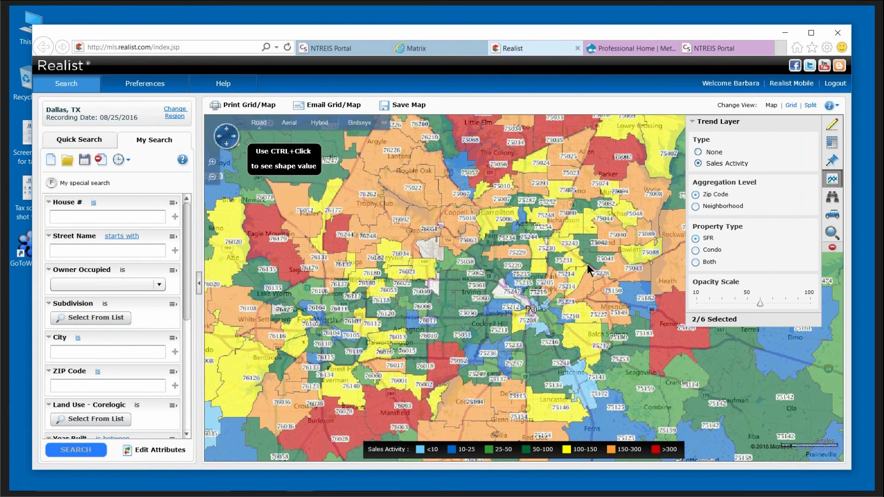
pyautogui.click(535, 284)
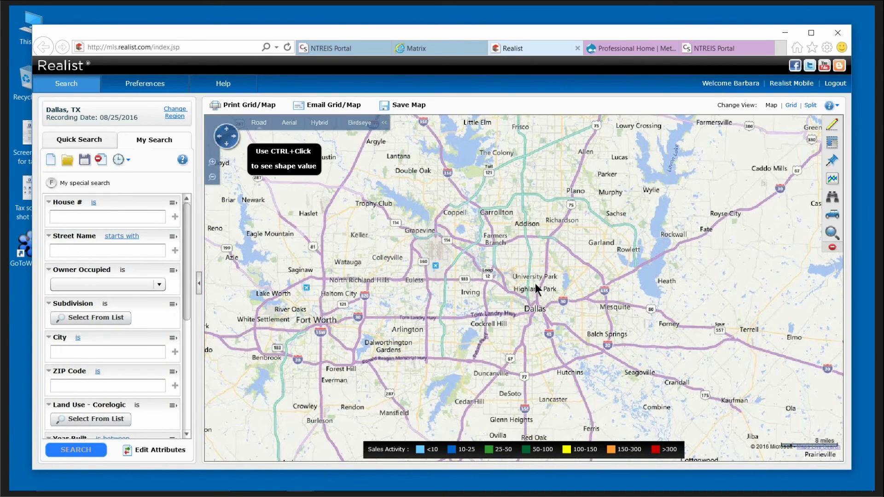
pyautogui.scroll(1, 494, 256)
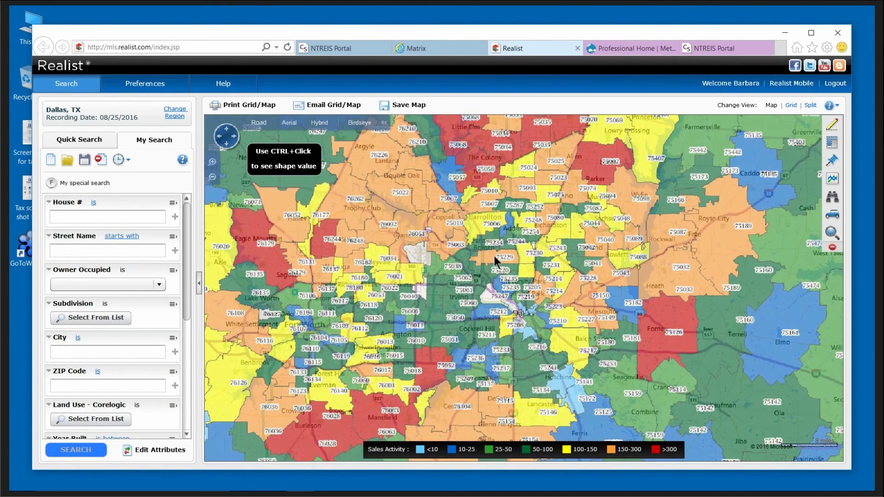
pyautogui.scroll(2, 542, 286)
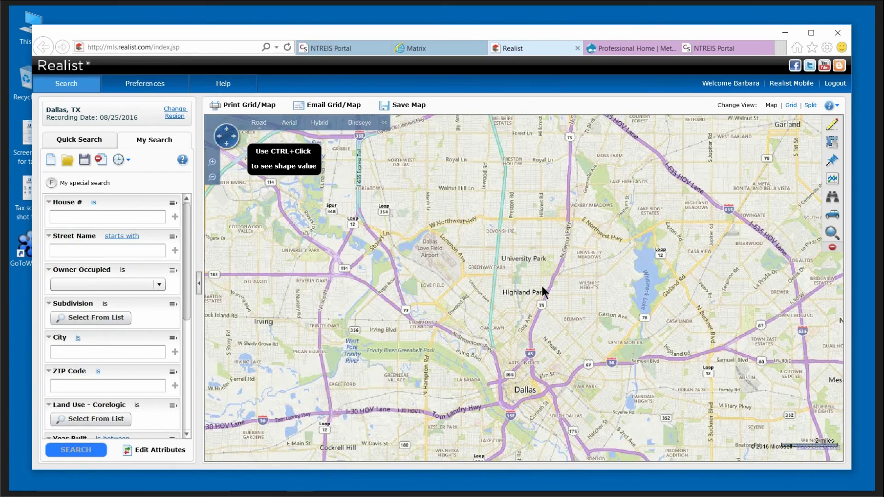
pyautogui.moveTo(524, 244); pyautogui.dragTo(530, 312)
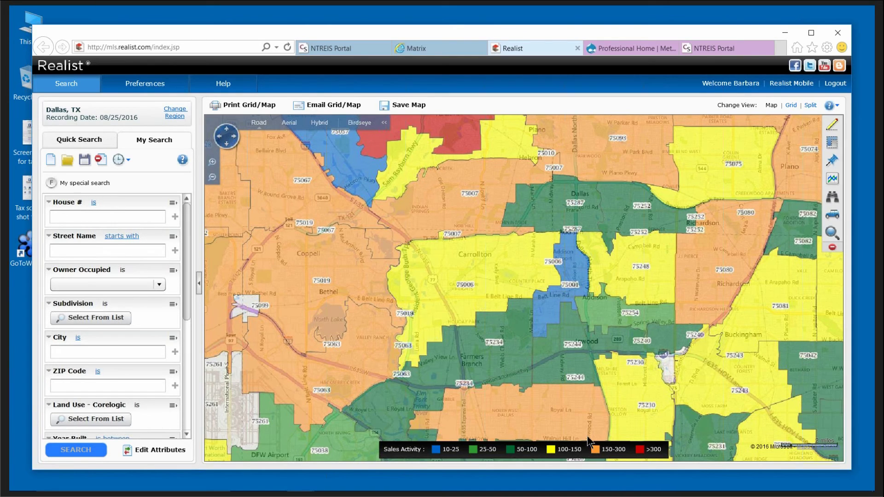
# Show the Sales Activity values for zip 75007 (195) and then zip 75006 (127).
pyautogui.keyDown('ctrl'); pyautogui.click(444, 203); pyautogui.keyUp('ctrl')
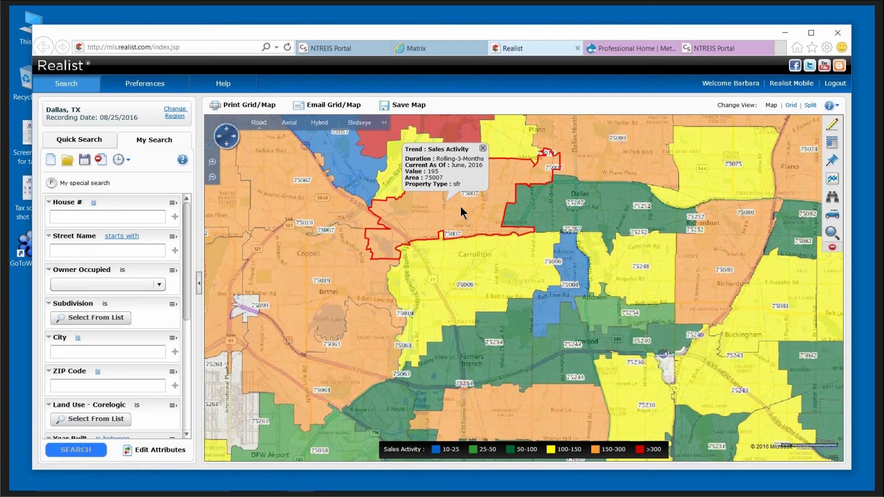
pyautogui.click(493, 278)
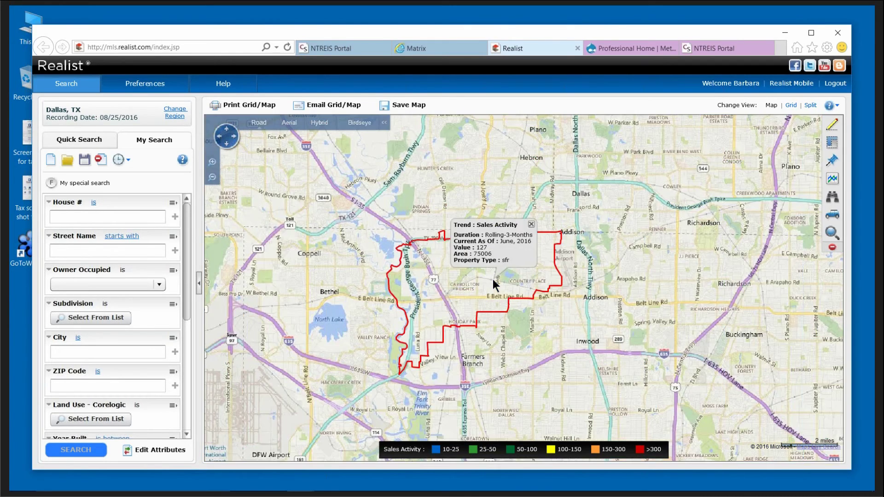
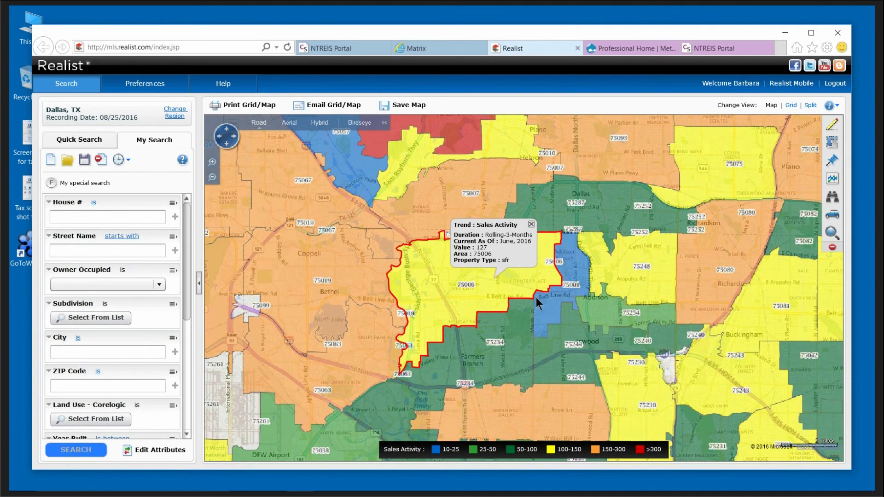
# Zoom in on Carrollton and set the Trend Layer type to None, removing the zip shading.
pyautogui.scroll(2, 537, 297)
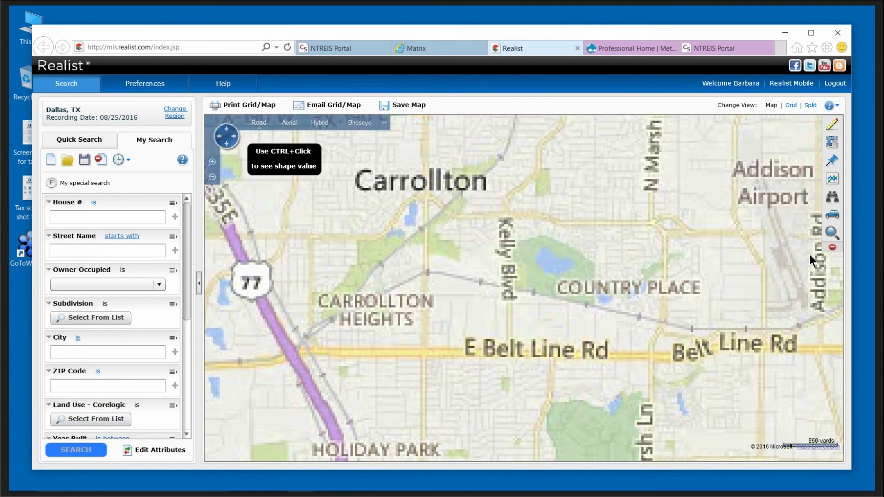
pyautogui.click(833, 197)
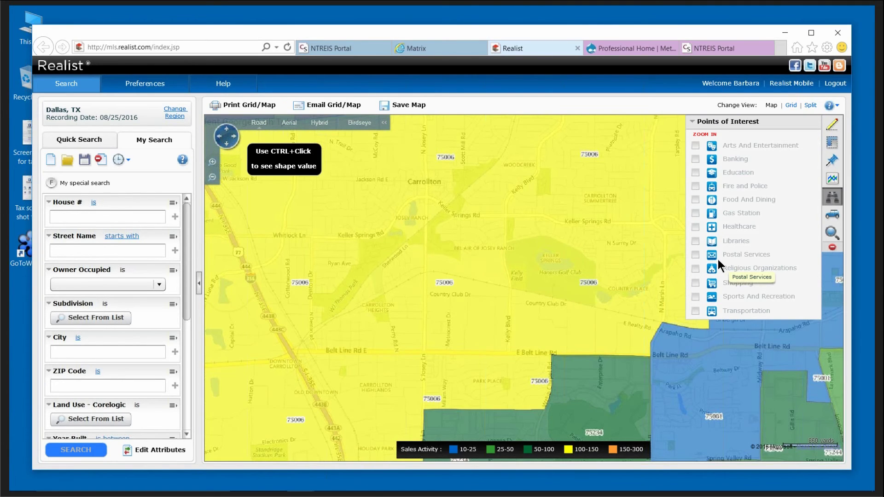
pyautogui.click(833, 179)
pyautogui.click(698, 153)
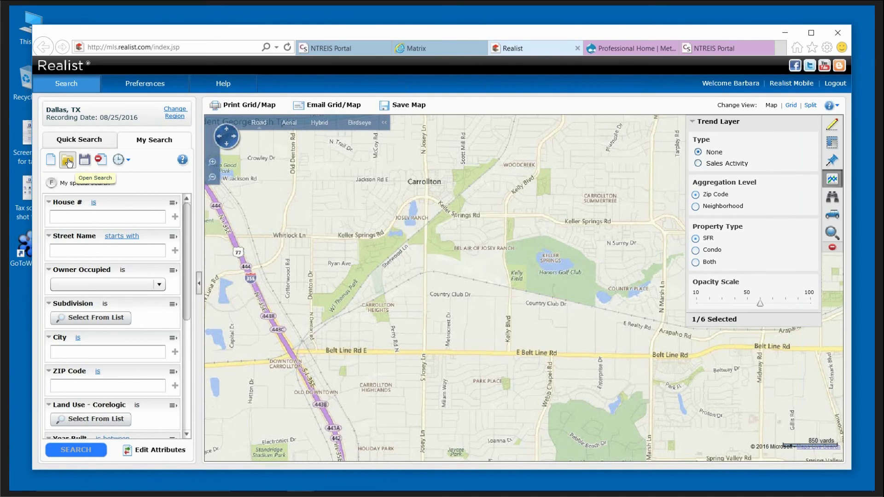
# Load the saved 'Effective YR built' condo search, skip the save prompt, and run it.
pyautogui.click(68, 162)
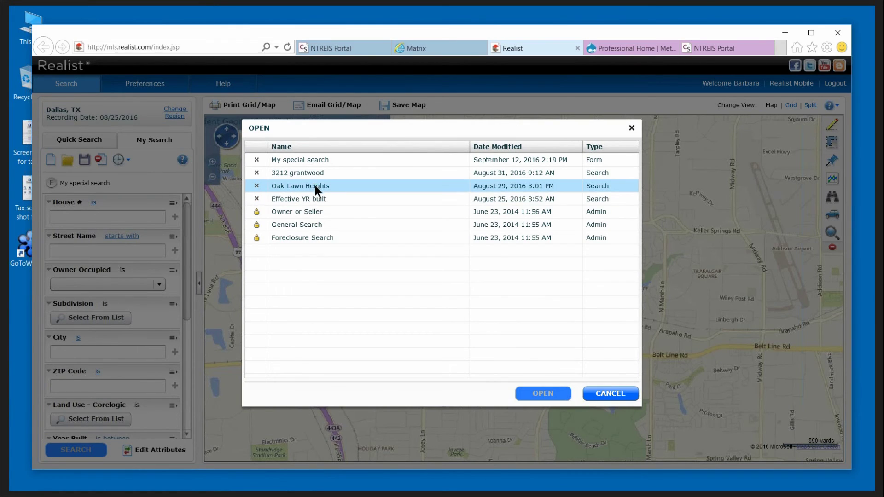
pyautogui.click(314, 198)
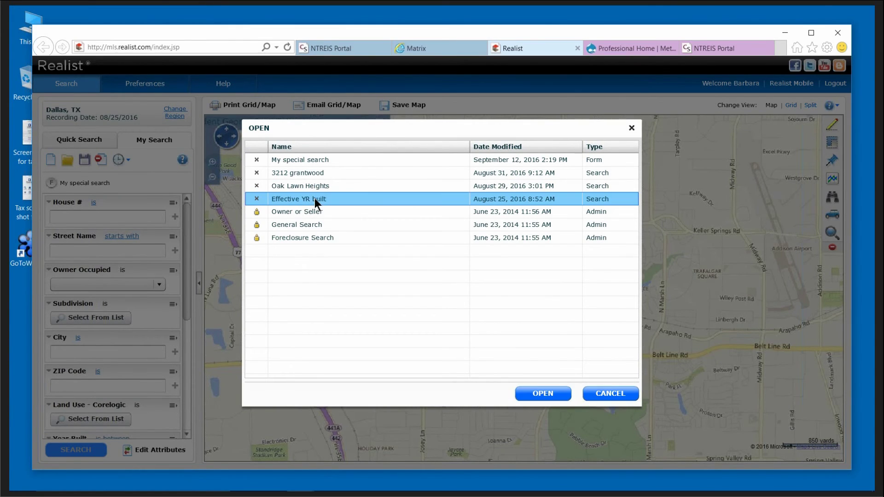
pyautogui.click(553, 394)
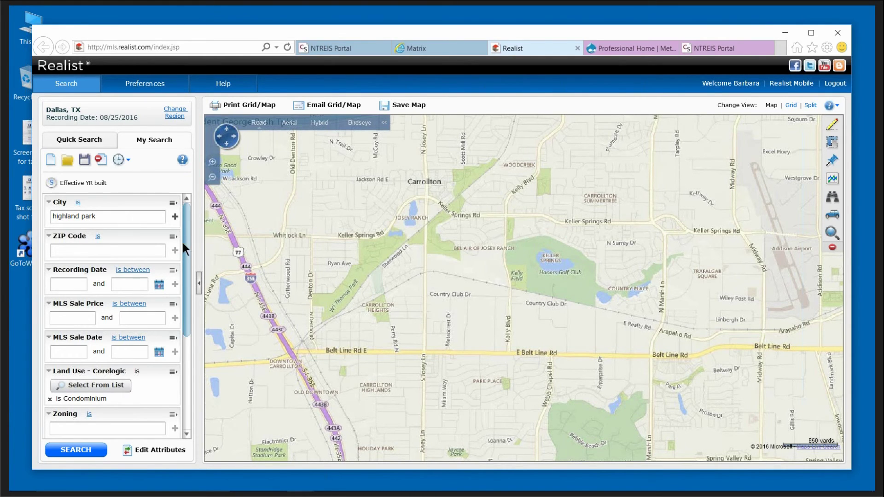
pyautogui.moveTo(186, 244); pyautogui.dragTo(185, 265)
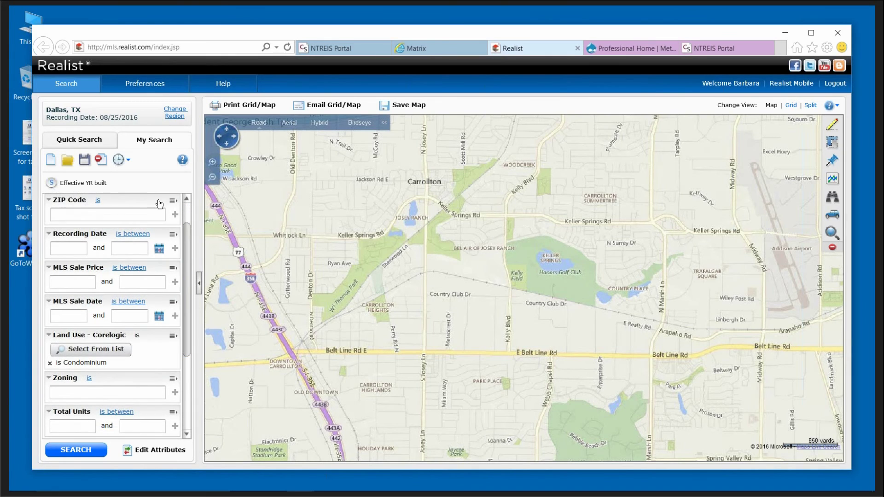
pyautogui.click(85, 160)
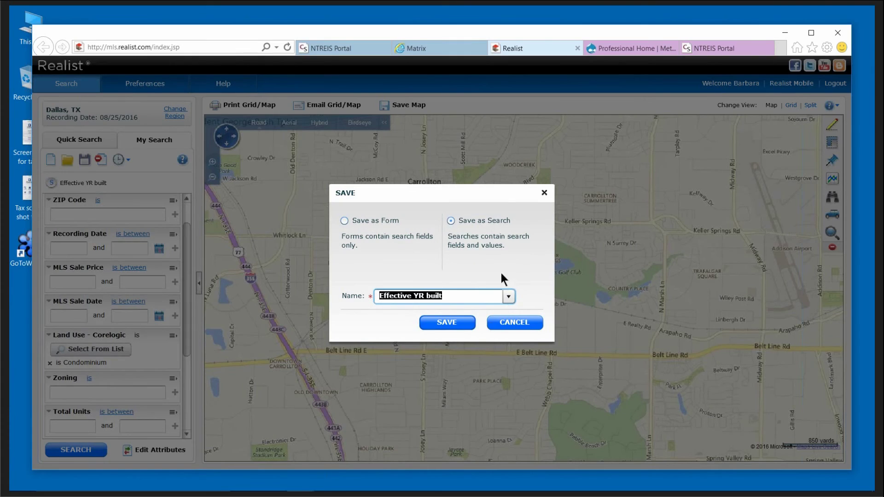
pyautogui.click(519, 322)
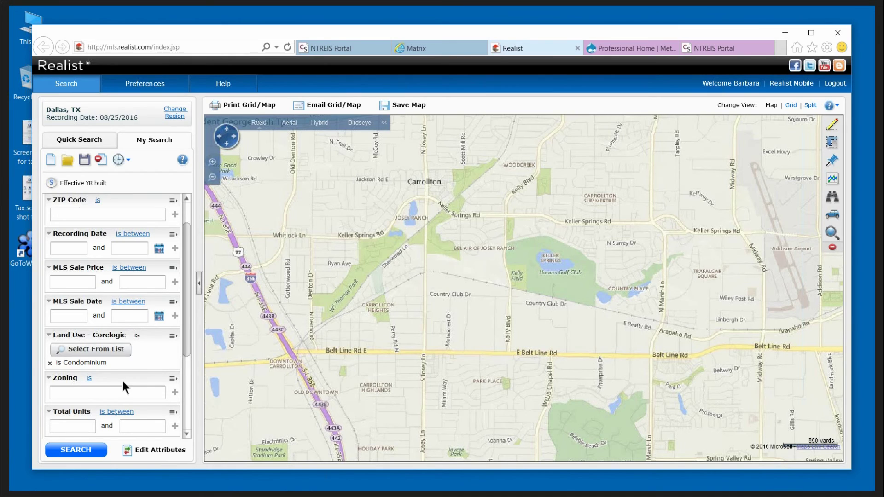
pyautogui.moveTo(189, 329); pyautogui.dragTo(186, 412)
pyautogui.click(76, 451)
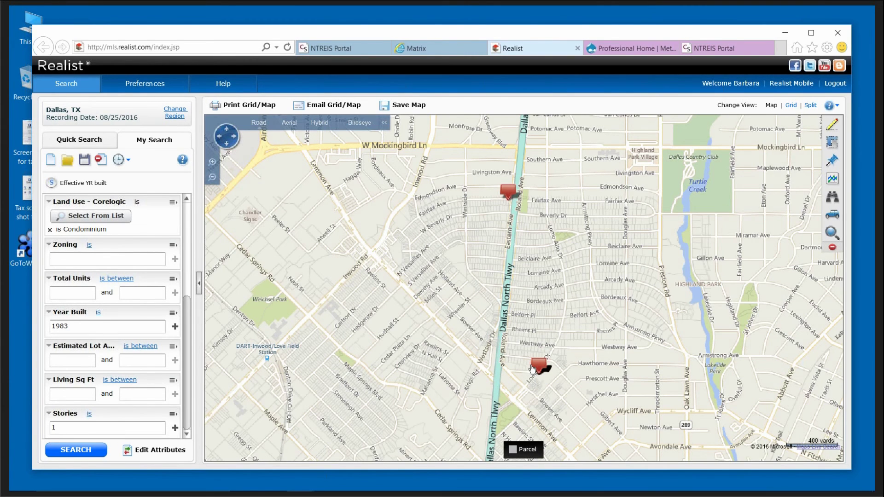
# Show the 18 results in Grid view, select row 15, and bring up Create Labels.
pyautogui.click(791, 105)
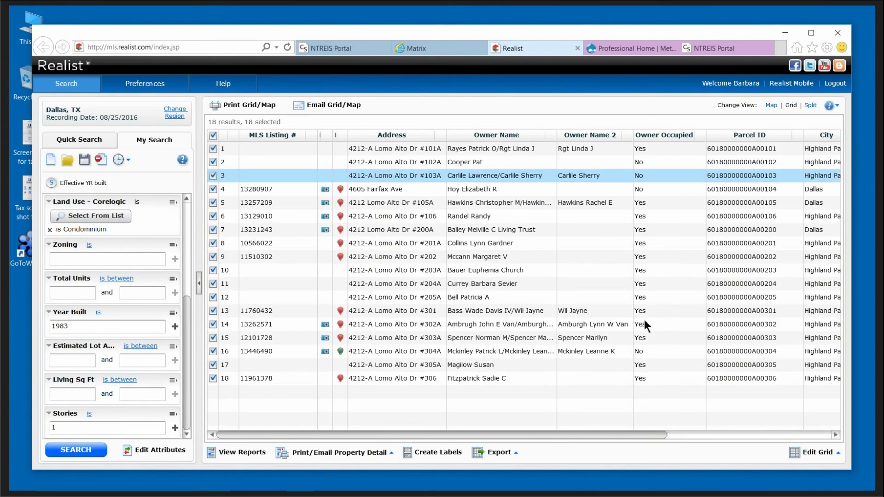
pyautogui.click(641, 340)
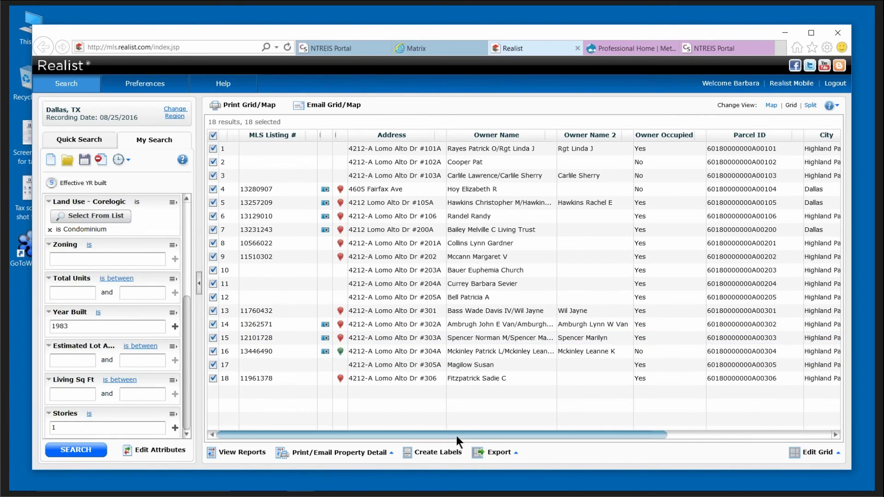
pyautogui.click(453, 461)
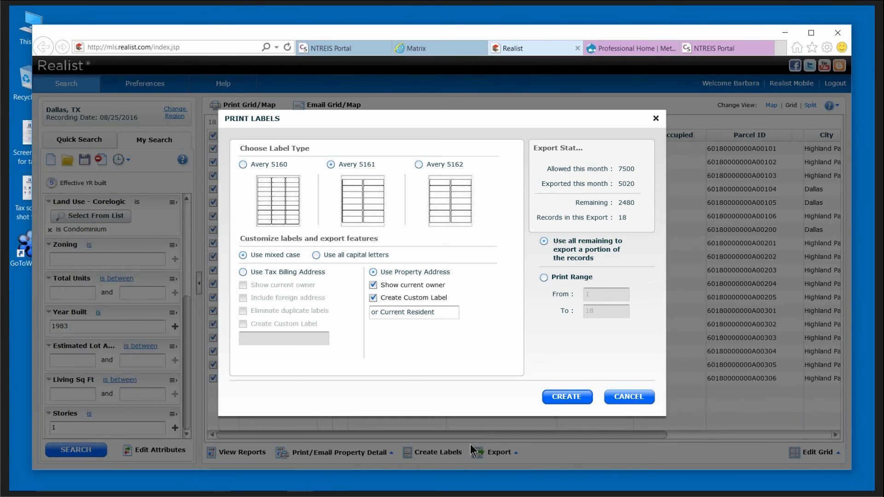
# Create Avery 5160 labels at the property address with an 'or Current resident' custom line.
pyautogui.click(244, 164)
pyautogui.click(243, 271)
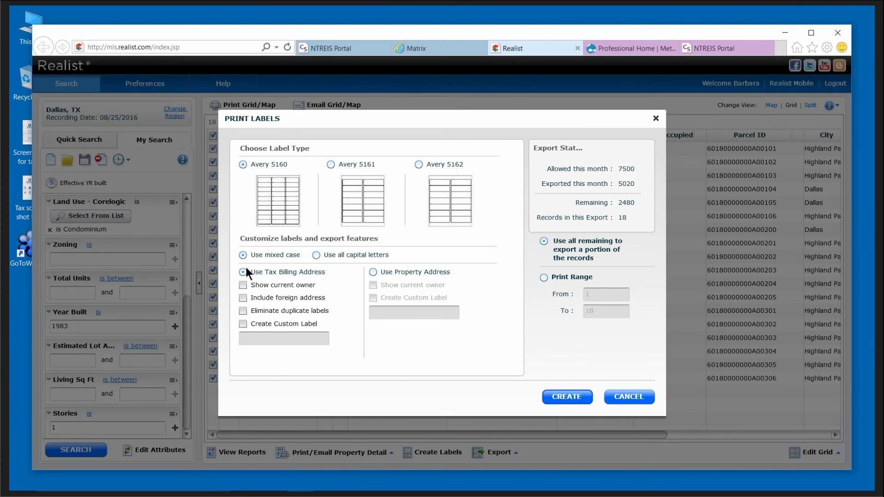
pyautogui.click(373, 273)
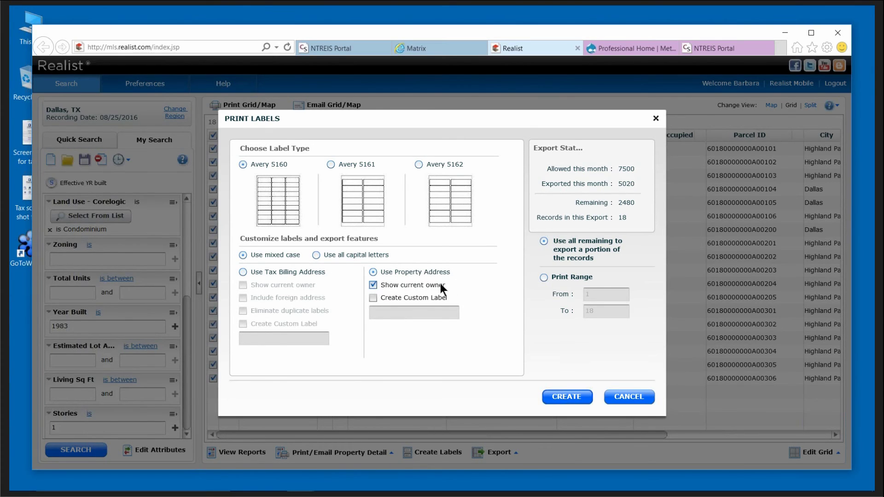
pyautogui.click(374, 298)
pyautogui.click(421, 313)
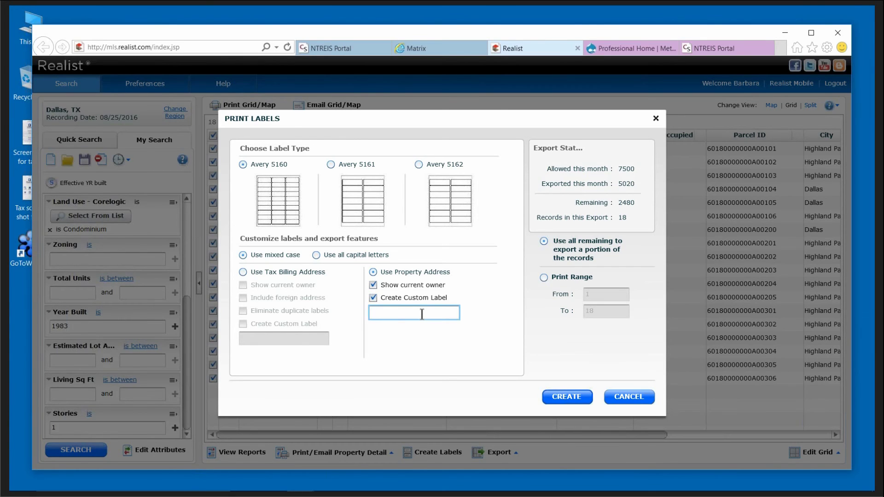
pyautogui.write('or Current resident')
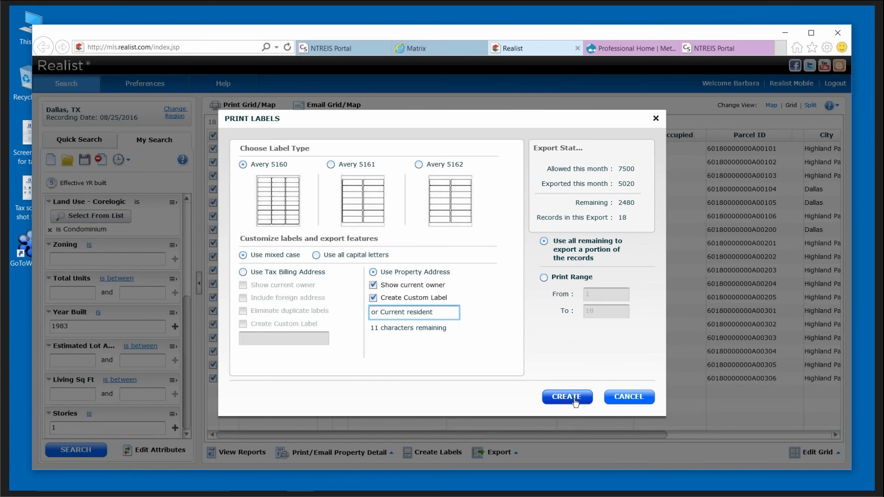
pyautogui.click(576, 401)
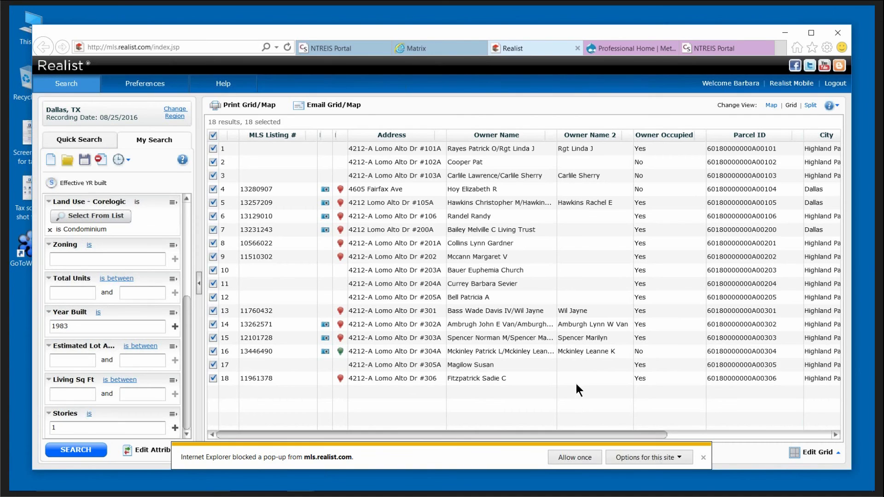
# Always allow pop-ups from the Realist site.
pyautogui.click(664, 458)
pyautogui.click(648, 471)
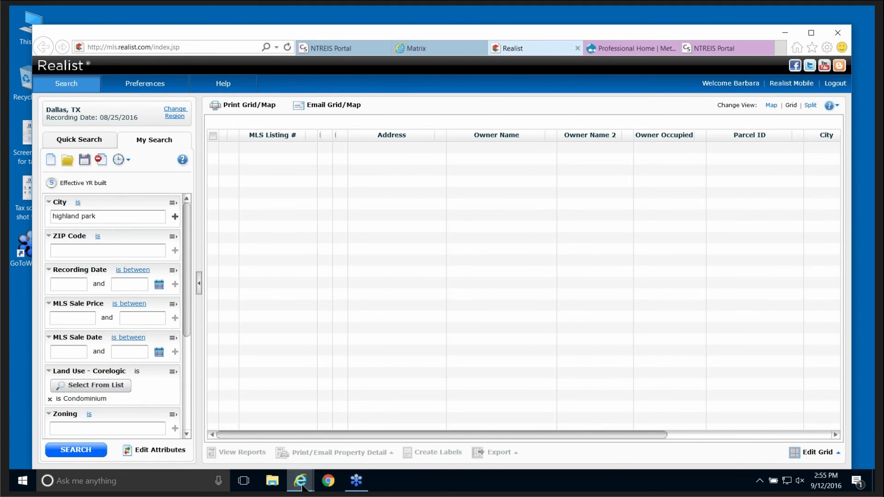
pyautogui.moveTo(300, 486)
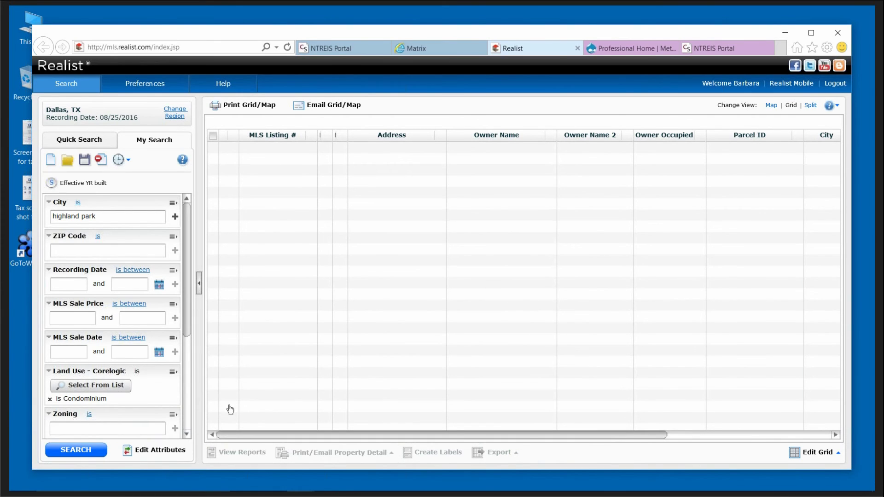
# Rerun the search, create the avery5160.rtf label file, and open the download.
pyautogui.click(82, 451)
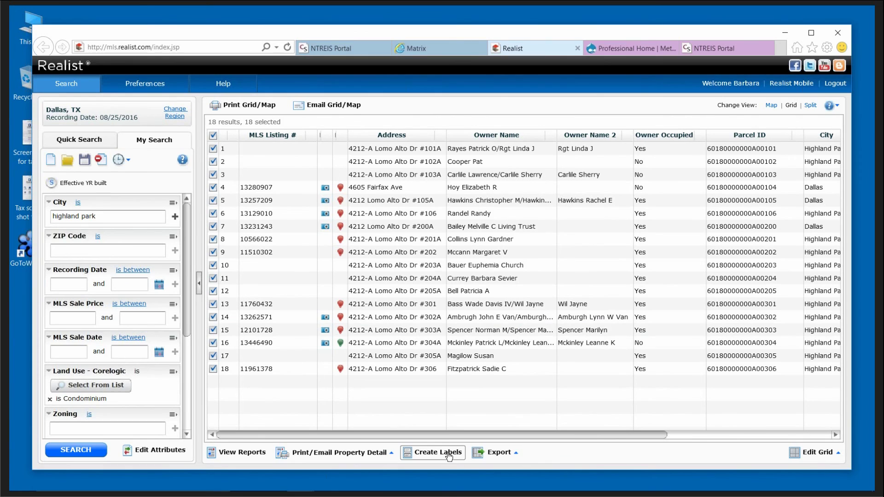
pyautogui.click(450, 453)
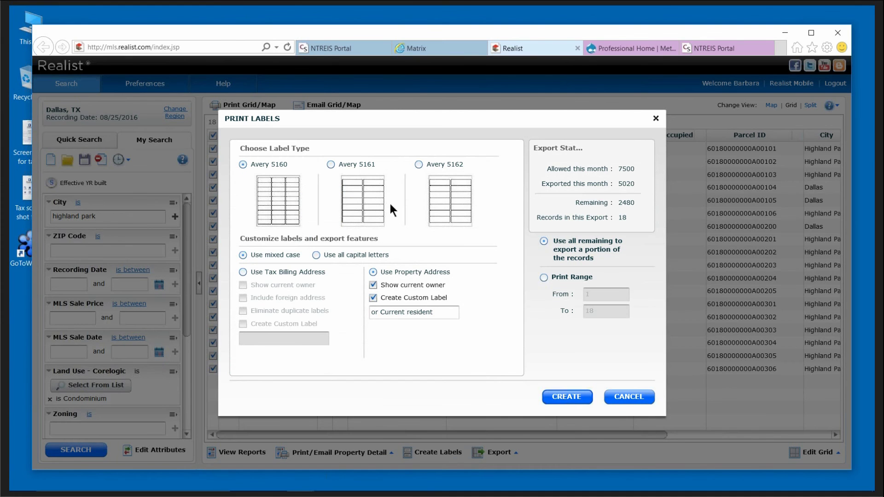
pyautogui.click(563, 398)
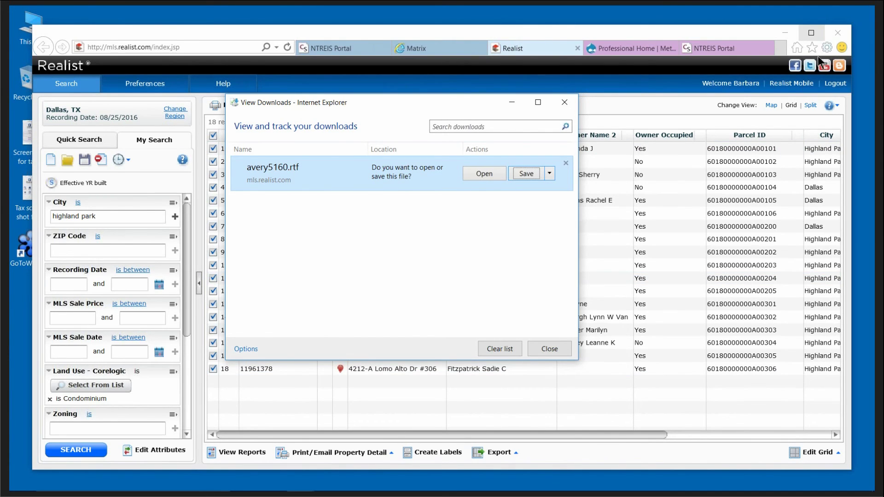
pyautogui.click(485, 174)
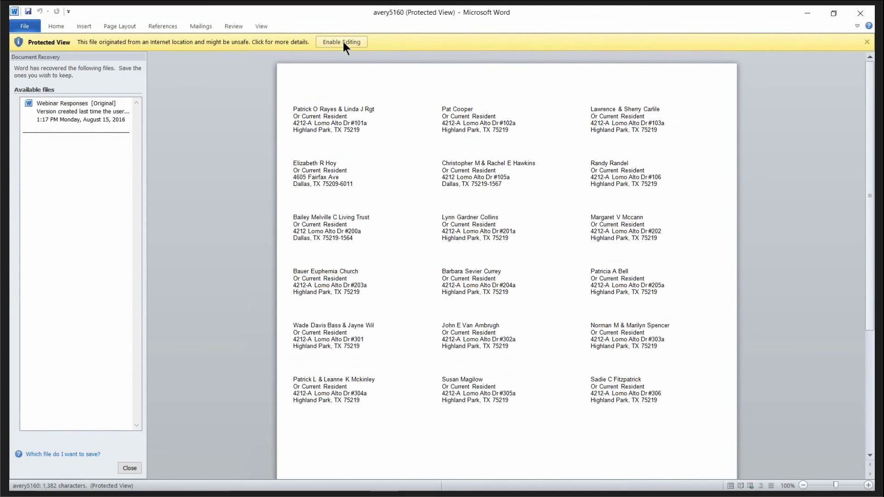
# Enable editing on the avery5160 labels, scroll through them, then close Word and the downloads list.
pyautogui.click(344, 42)
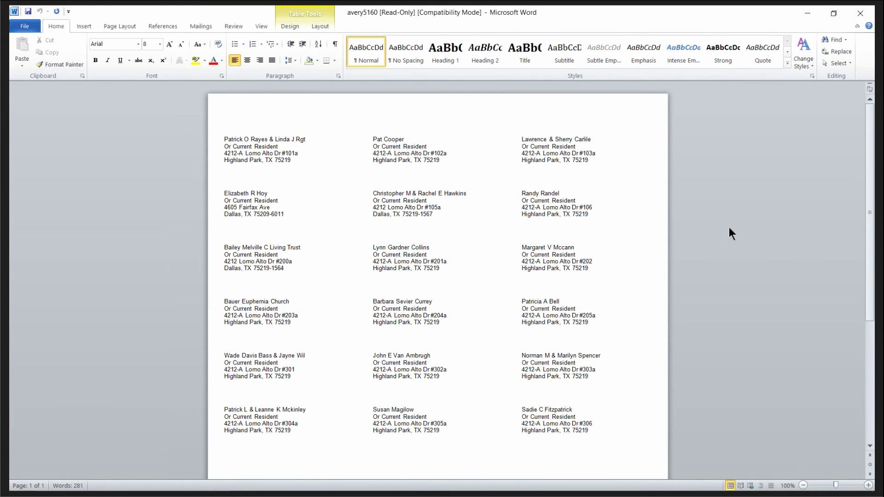
pyautogui.scroll(-8, 737, 253)
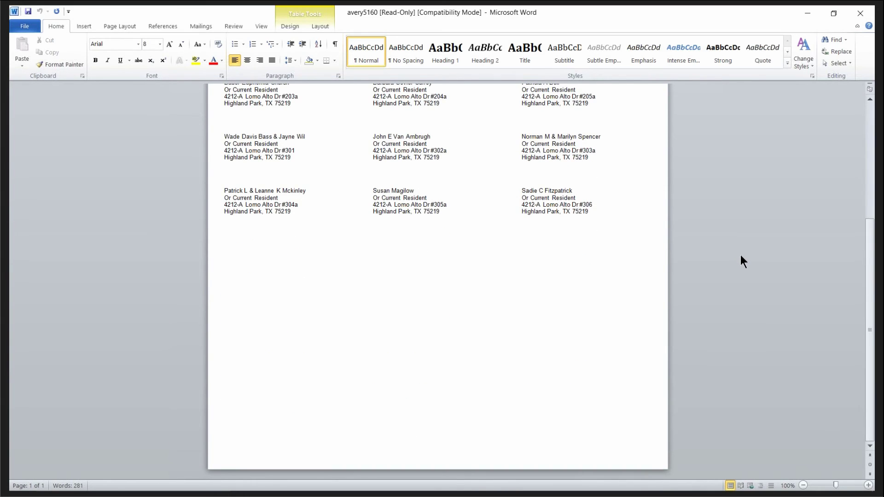
pyautogui.scroll(8, 741, 256)
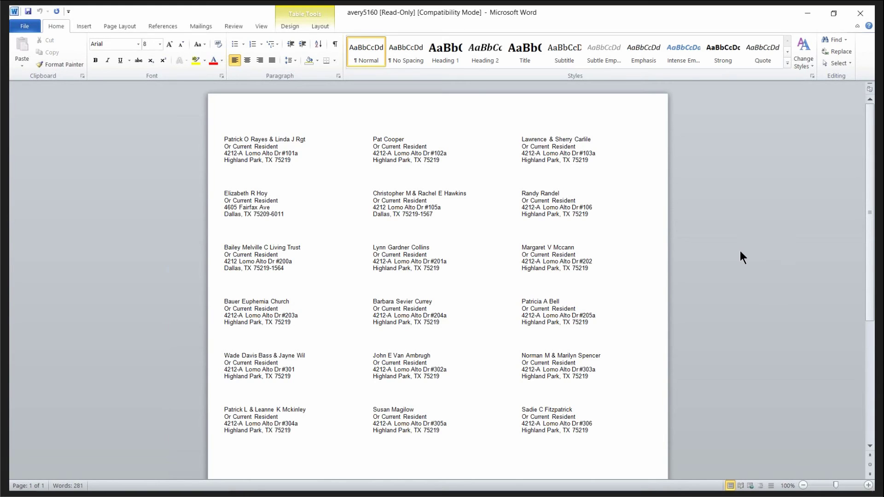
pyautogui.click(860, 13)
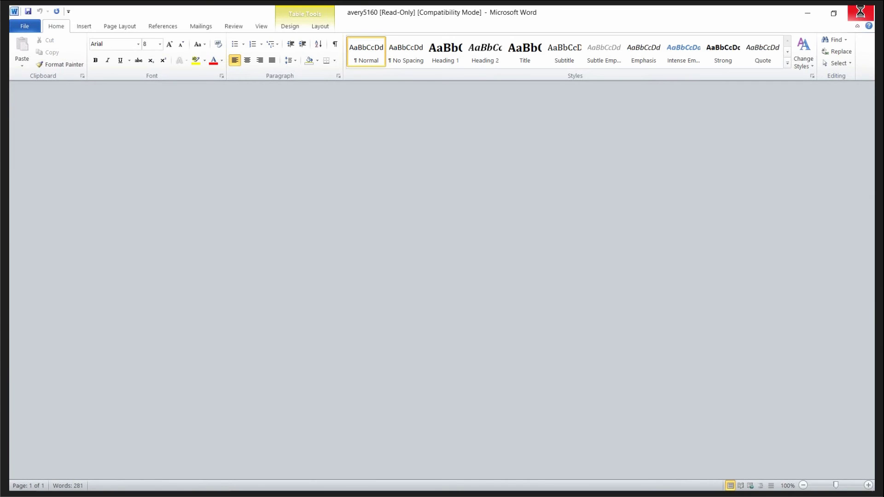
pyautogui.click(546, 349)
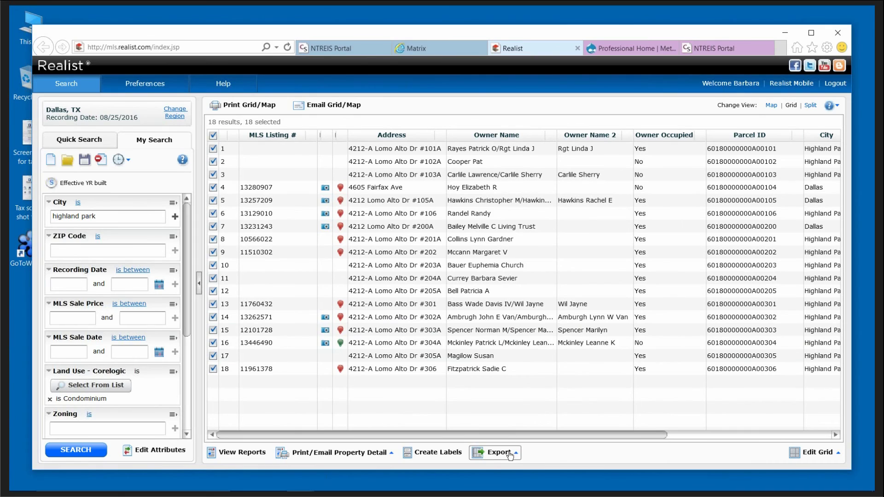
# Choose Customize... from the Export menu below the 18-record grid.
pyautogui.click(491, 455)
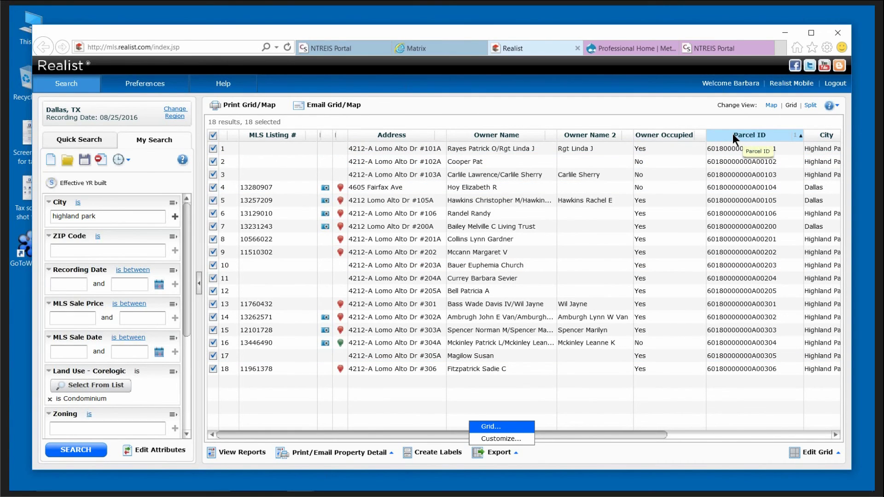
pyautogui.click(501, 439)
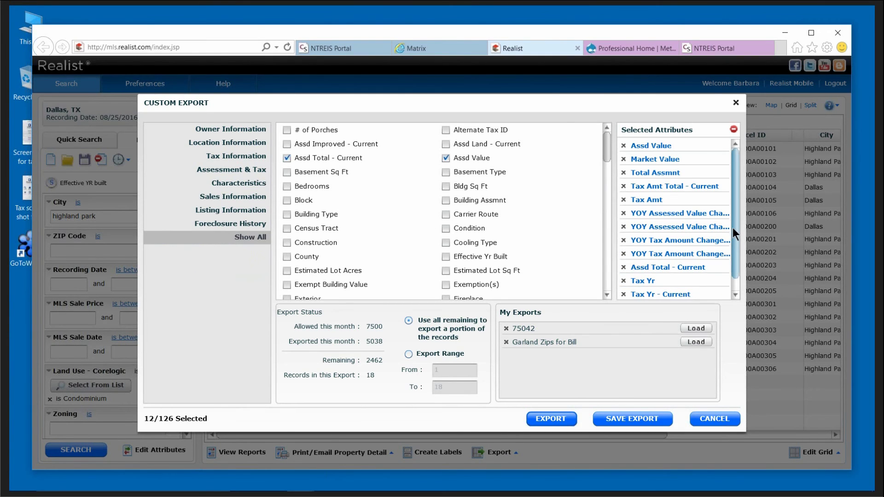
# Remove all twelve selected export fields, from Assd Value through Market Value.
pyautogui.moveTo(736, 229); pyautogui.dragTo(739, 250)
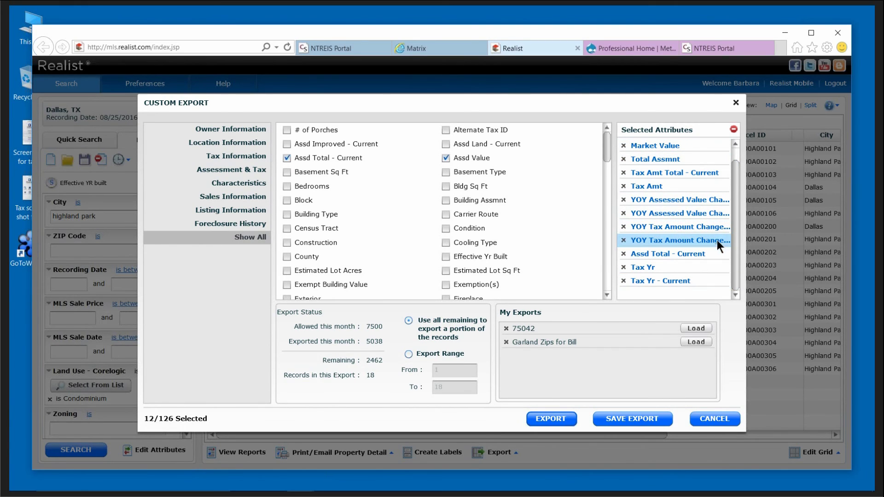
pyautogui.moveTo(735, 225); pyautogui.dragTo(736, 187)
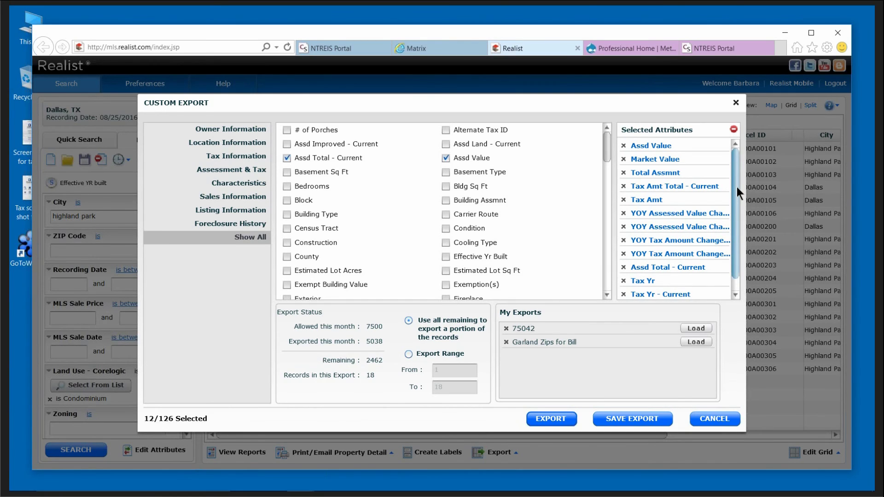
pyautogui.click(624, 146)
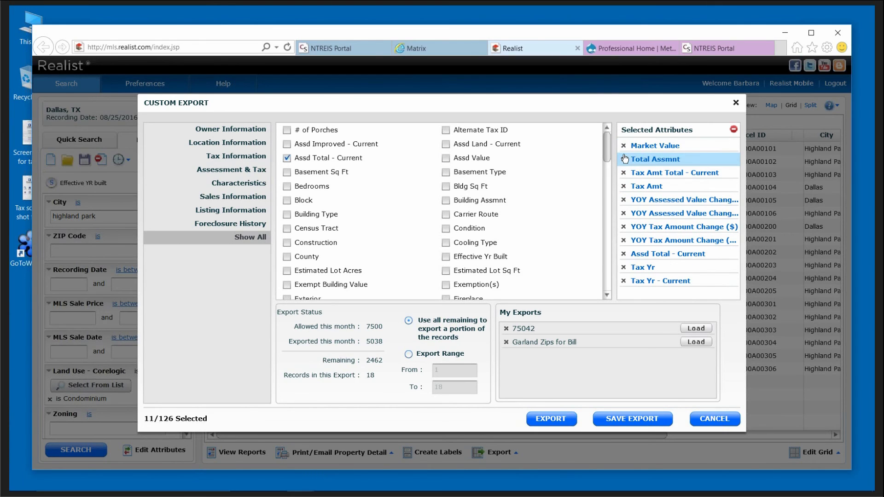
pyautogui.click(624, 159)
pyautogui.click(624, 173)
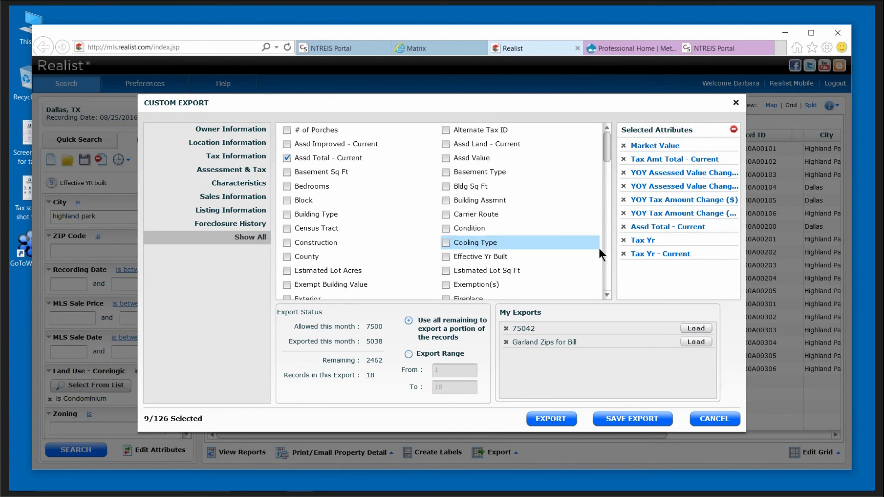
pyautogui.click(624, 254)
pyautogui.click(624, 240)
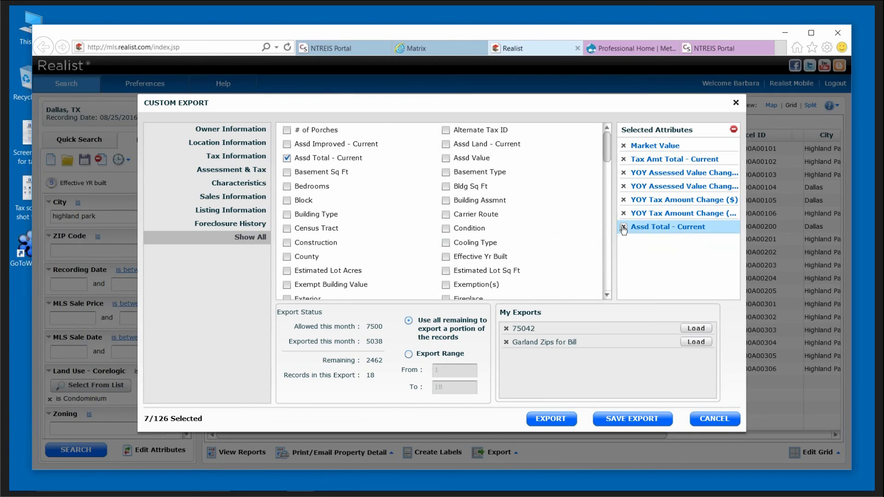
pyautogui.click(623, 227)
pyautogui.click(623, 213)
pyautogui.click(623, 199)
pyautogui.click(624, 187)
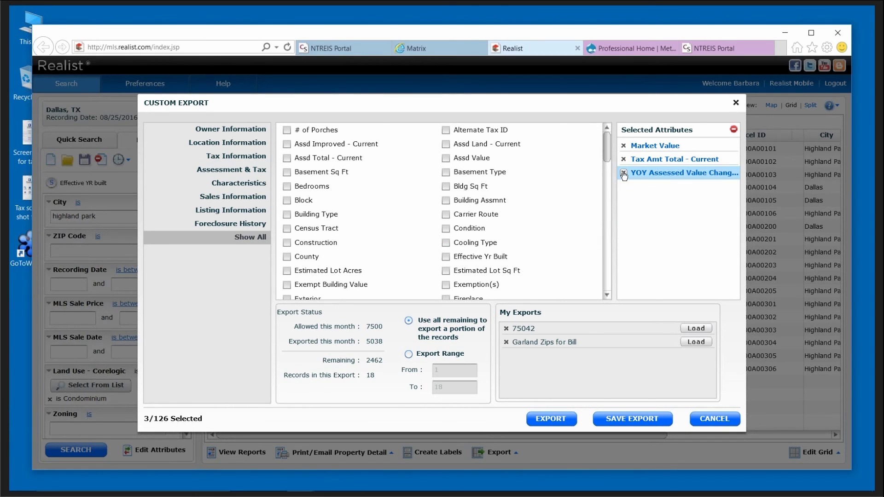
pyautogui.click(624, 173)
pyautogui.click(624, 159)
pyautogui.click(624, 145)
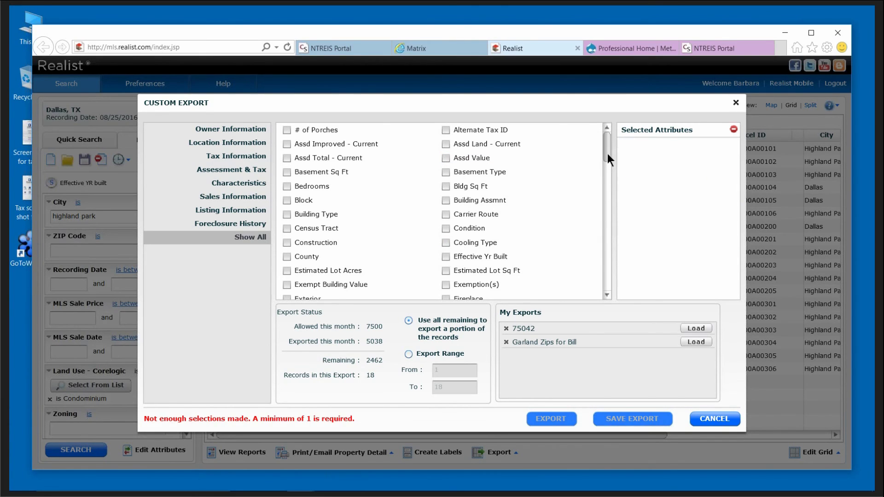
pyautogui.moveTo(608, 152); pyautogui.dragTo(609, 239)
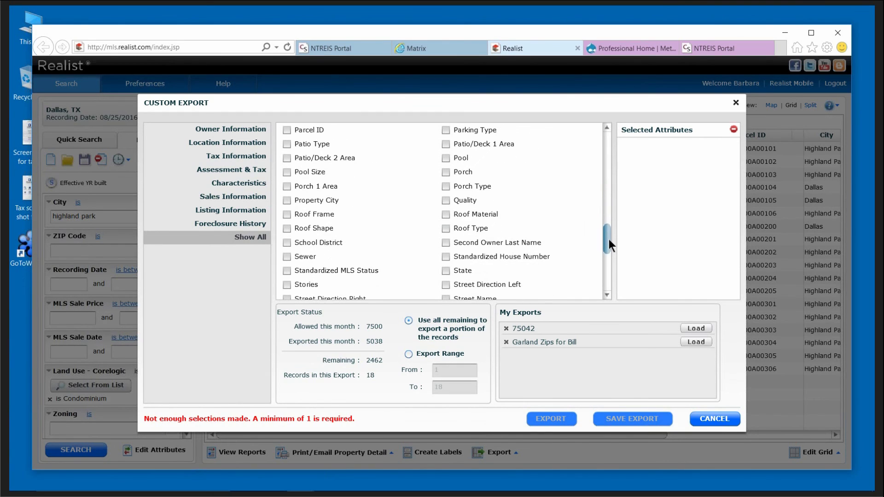
# Add Standardized House Number, Street Name, and Tax Billing City, State and Zip as export fields.
pyautogui.click(446, 257)
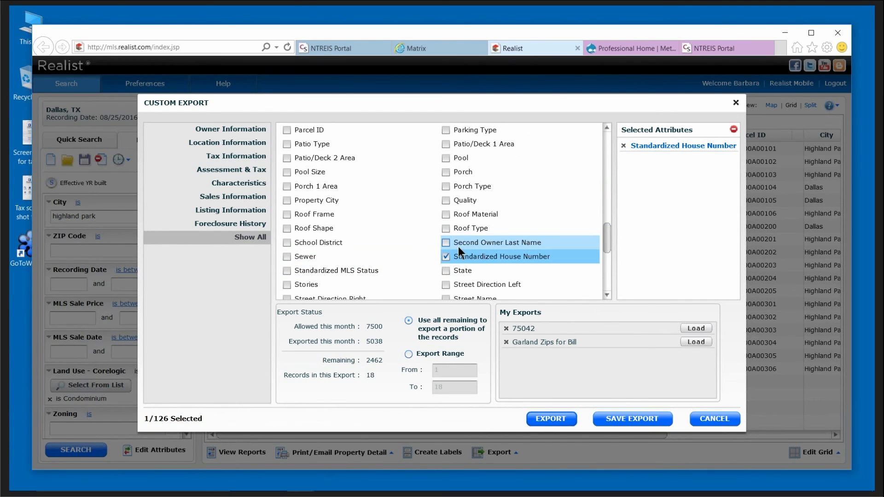
pyautogui.moveTo(607, 242); pyautogui.dragTo(607, 246)
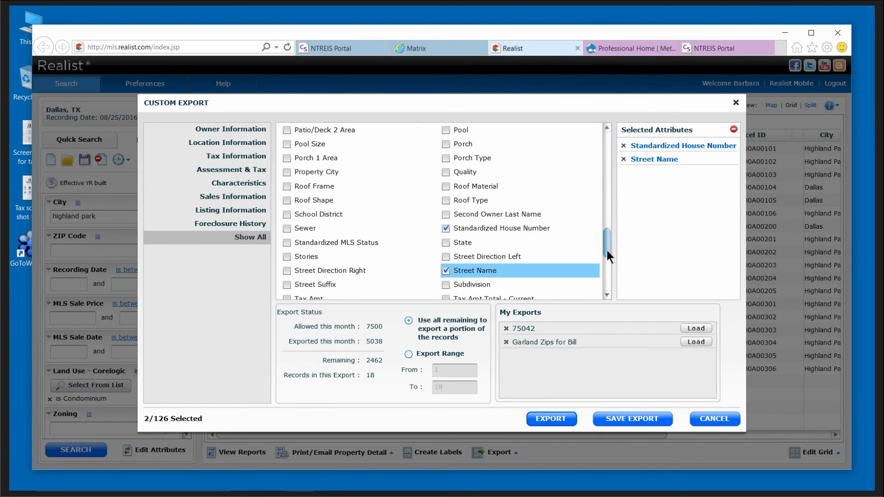
pyautogui.moveTo(607, 250); pyautogui.dragTo(607, 266)
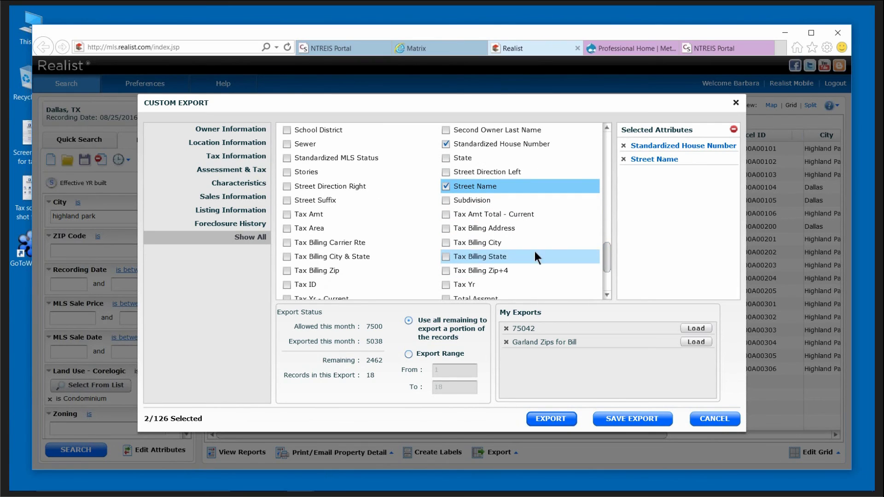
pyautogui.click(447, 243)
pyautogui.click(446, 256)
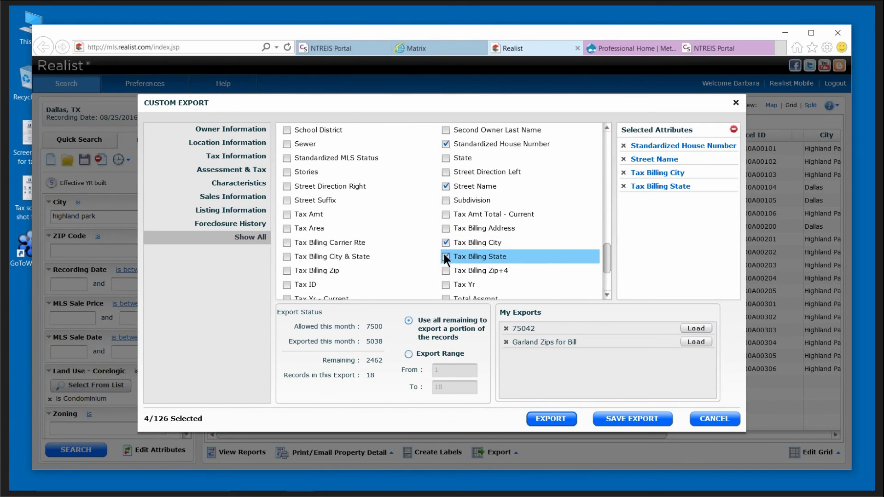
pyautogui.click(288, 271)
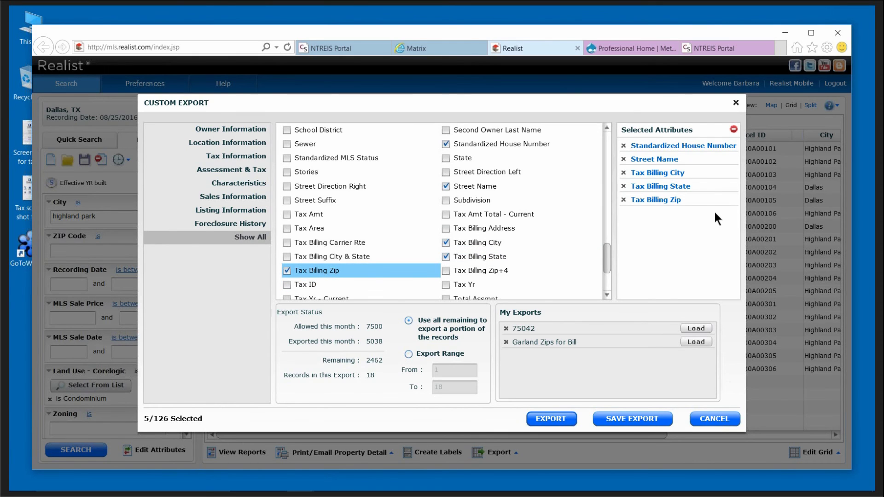
# Save the field list as 'class', load it, and export the results to CSV.
pyautogui.click(635, 418)
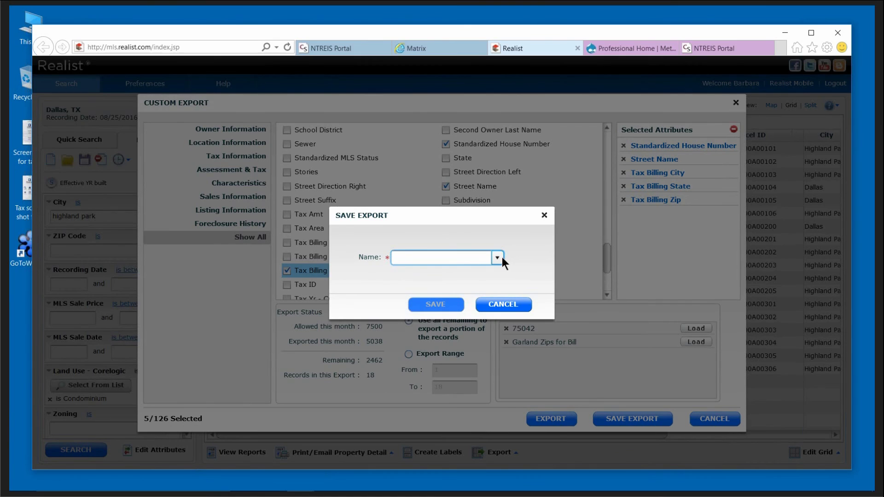
pyautogui.click(500, 256)
pyautogui.click(462, 254)
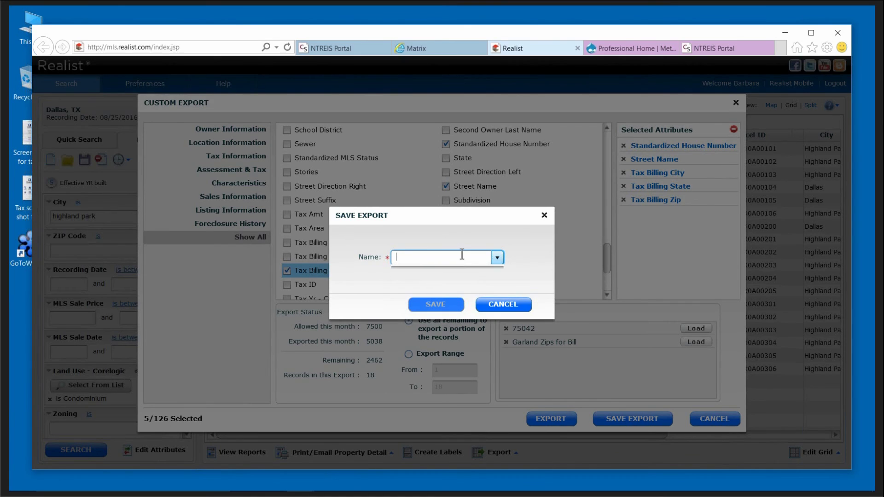
pyautogui.write('class')
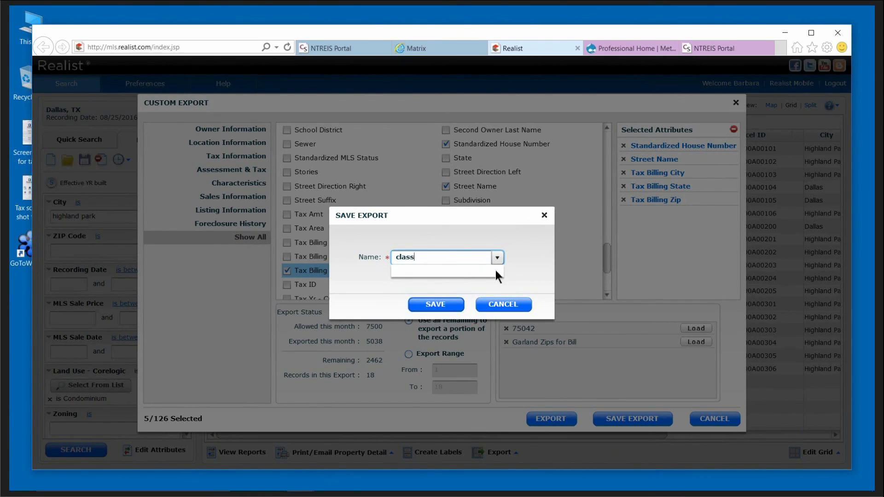
pyautogui.click(433, 304)
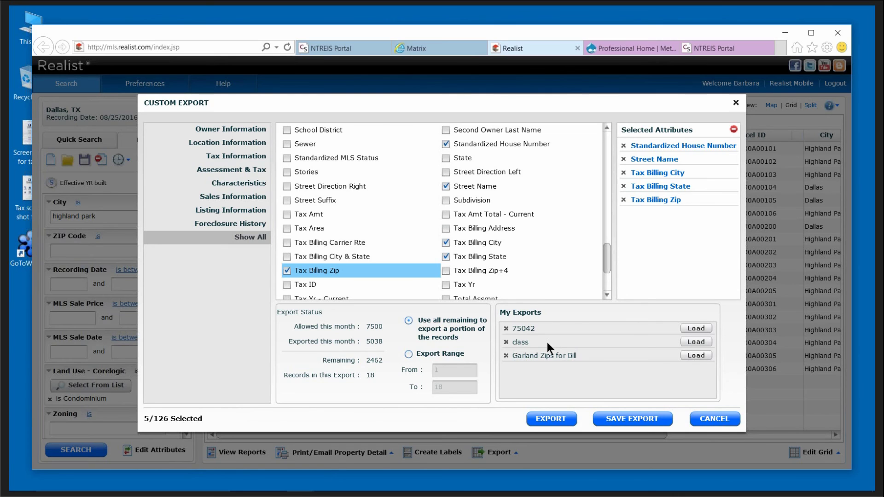
pyautogui.click(697, 343)
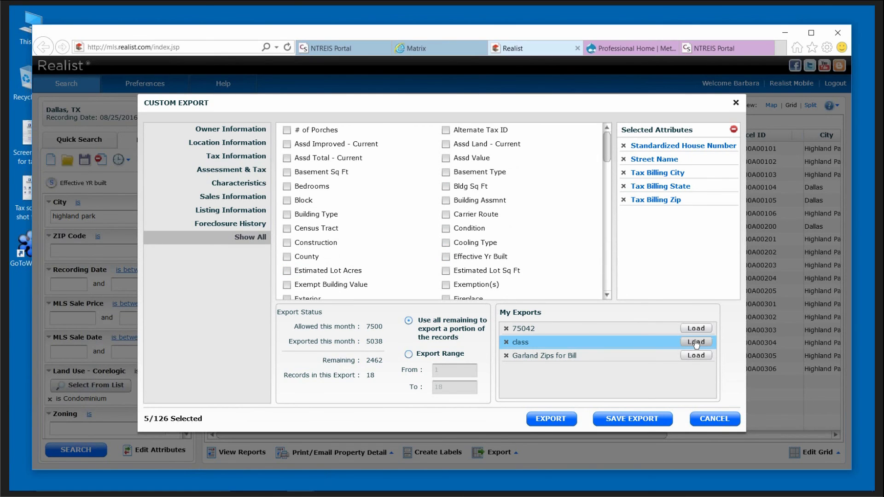
pyautogui.click(556, 417)
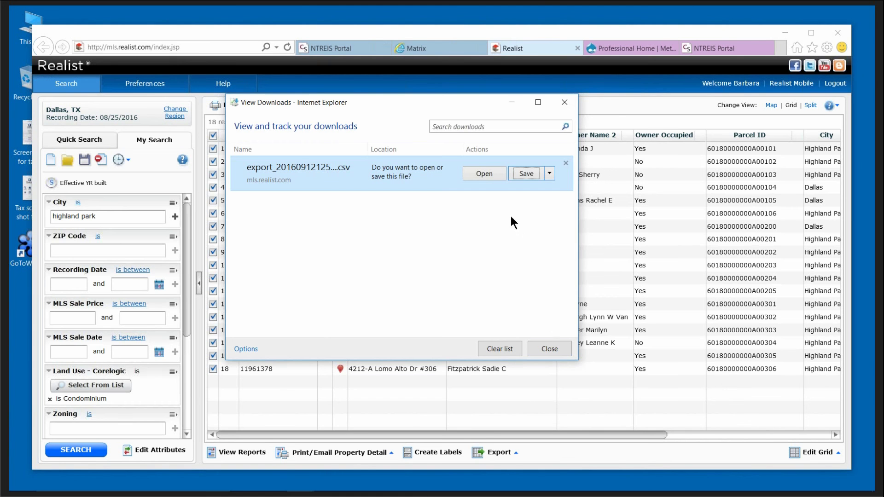
# Open the CSV in maximized Excel, autofit columns A and B, then close it without saving.
pyautogui.click(482, 174)
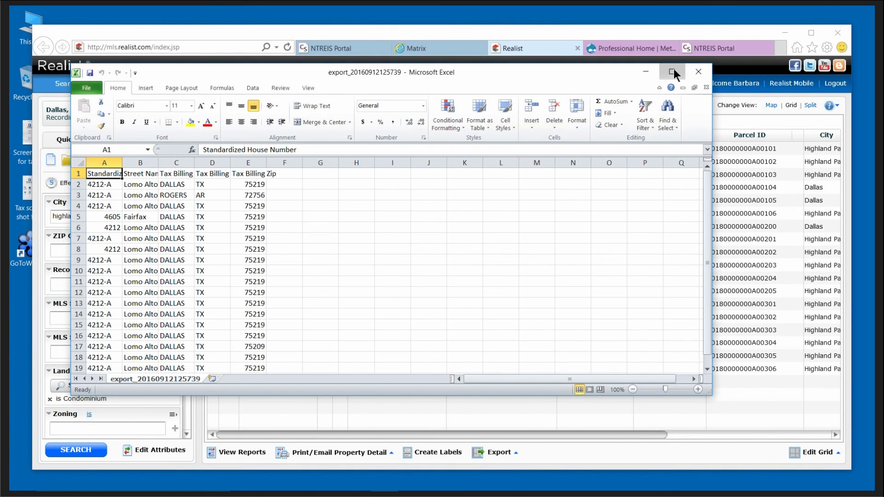
pyautogui.click(674, 72)
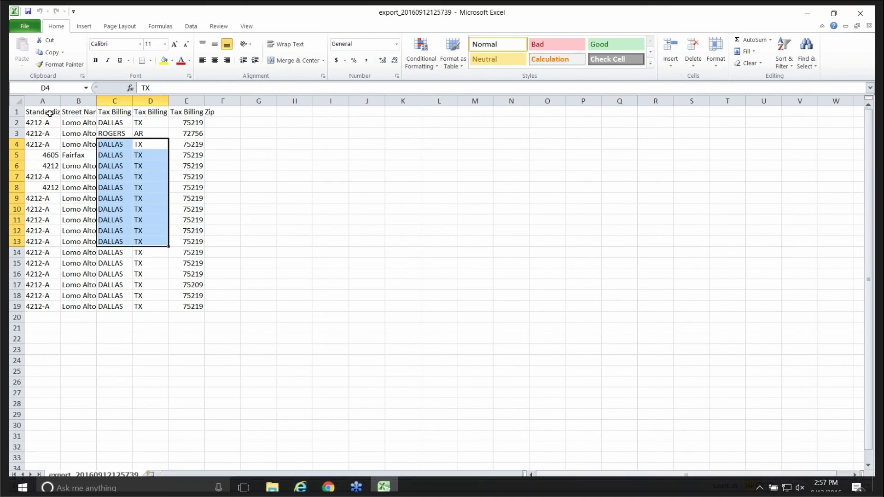
pyautogui.doubleClick(59, 100)
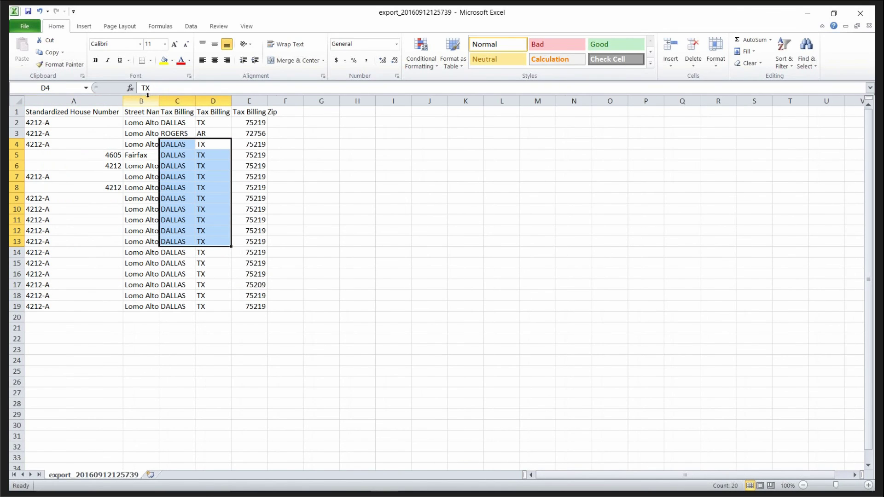
pyautogui.doubleClick(168, 102)
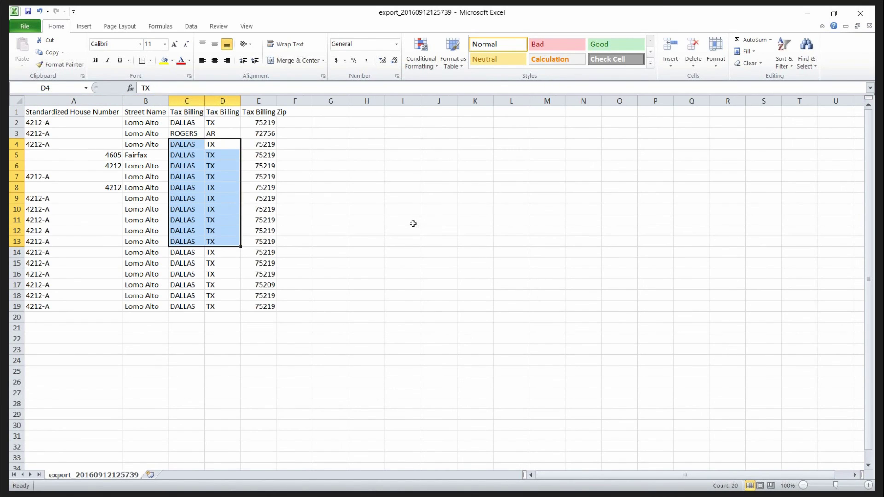
pyautogui.click(861, 13)
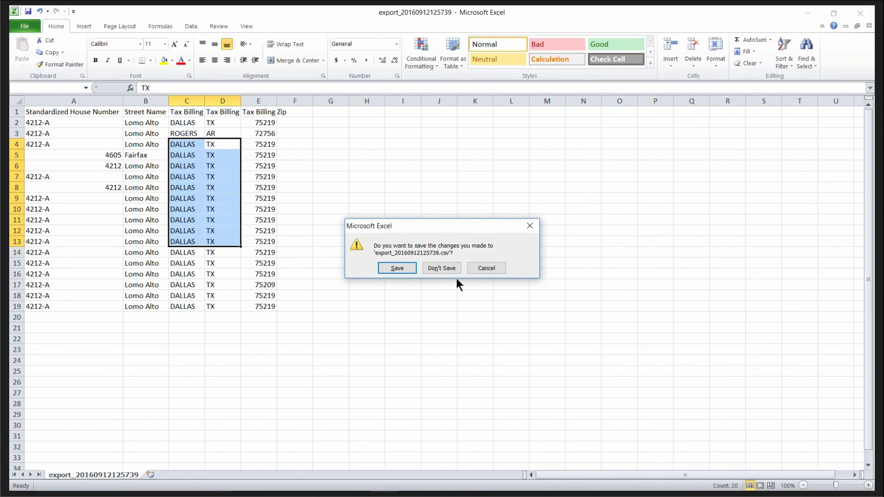
pyautogui.click(443, 269)
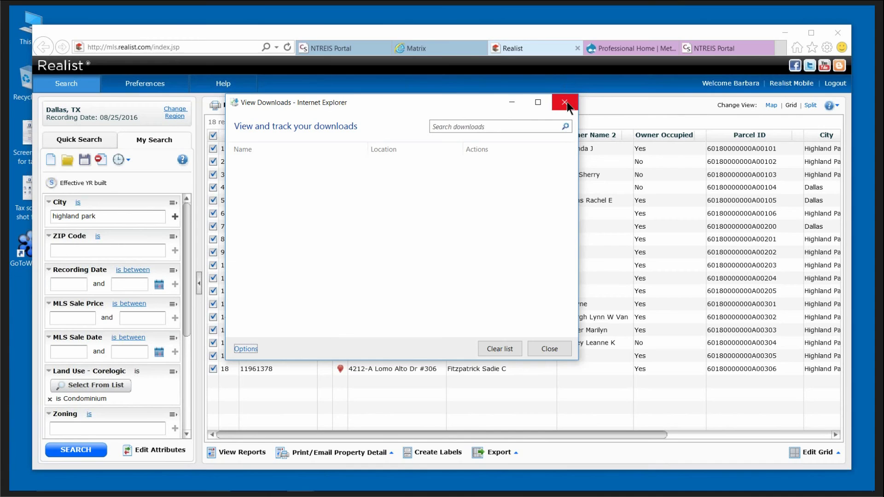
pyautogui.click(568, 101)
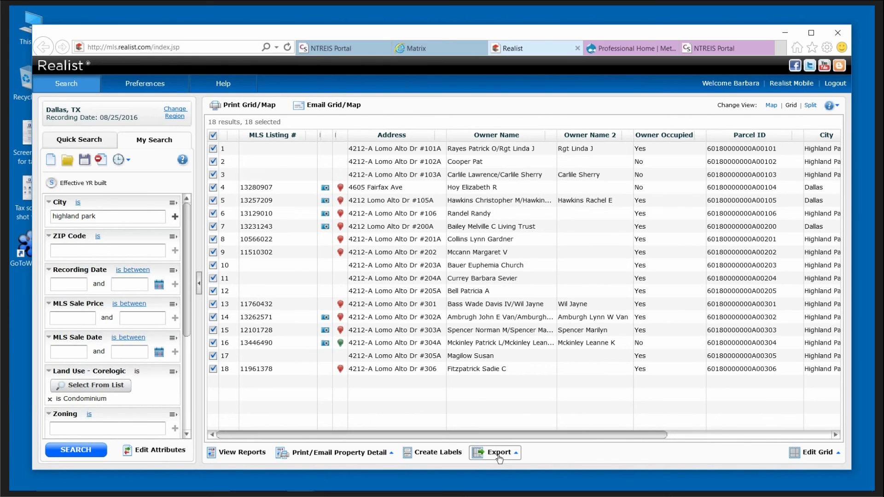
# Show the 18 Highland Park condo results in Split view with a shorter map panel above the grid.
pyautogui.click(810, 105)
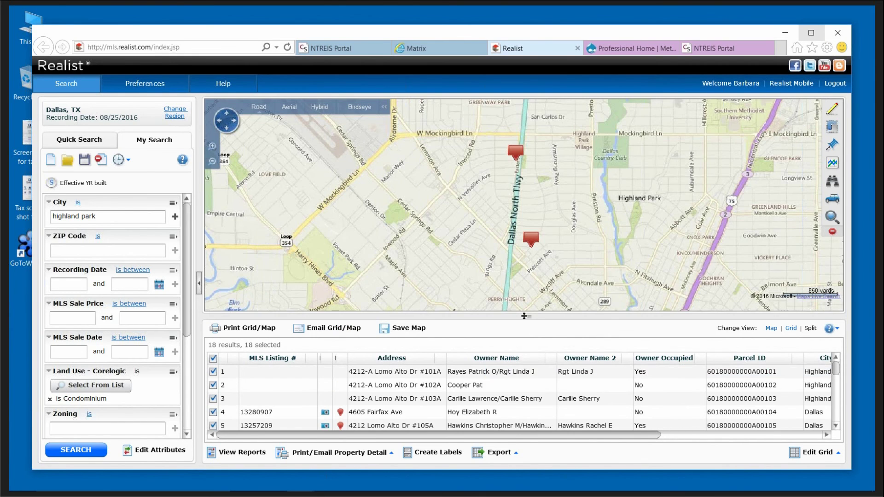
pyautogui.moveTo(525, 316); pyautogui.dragTo(524, 280)
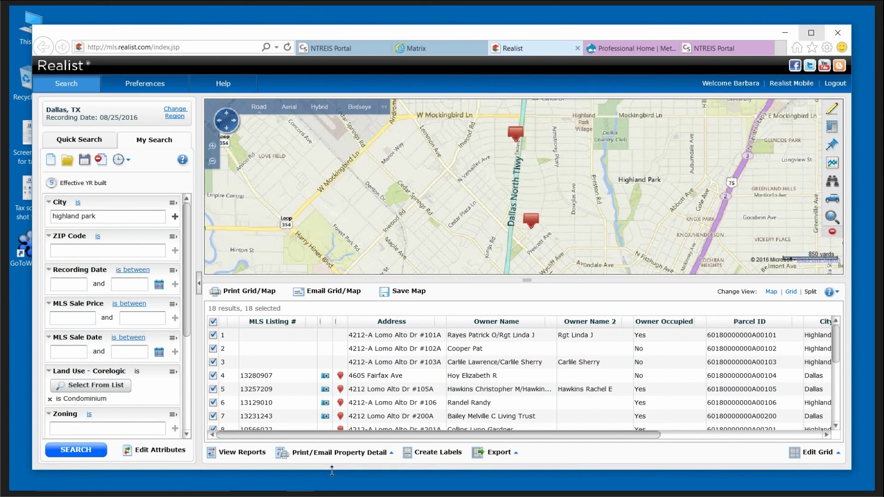
pyautogui.click(338, 455)
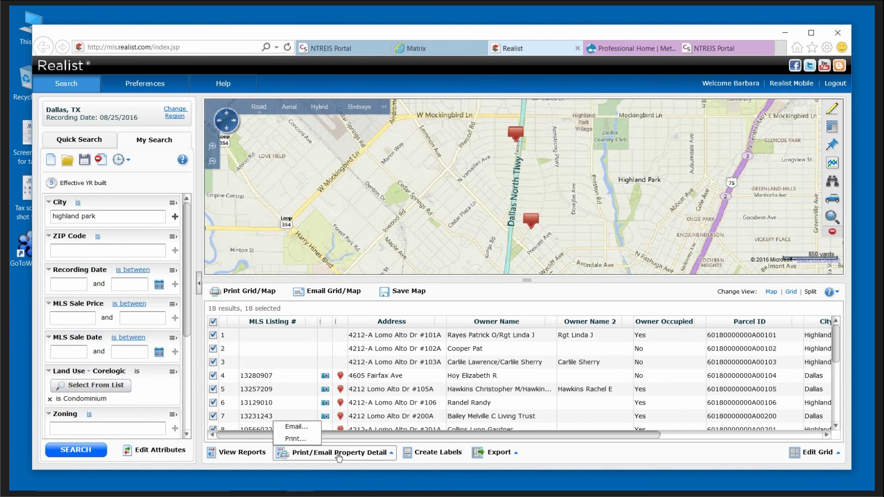
pyautogui.click(295, 439)
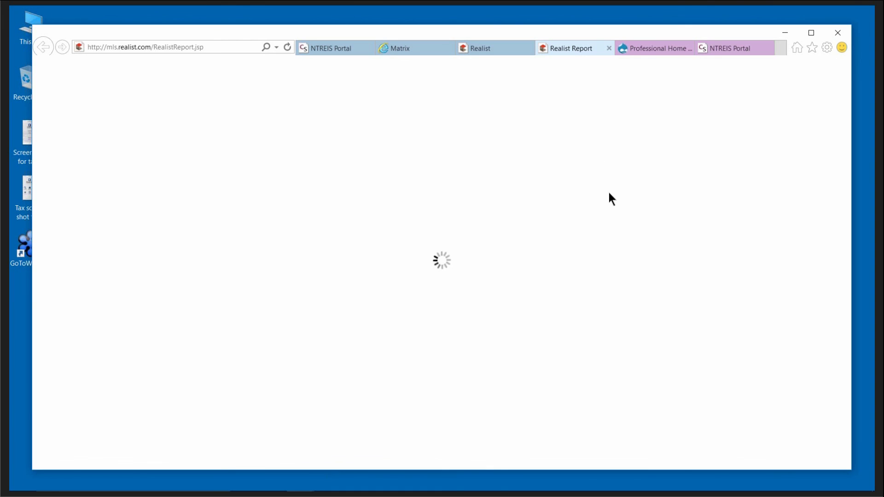
pyautogui.click(736, 48)
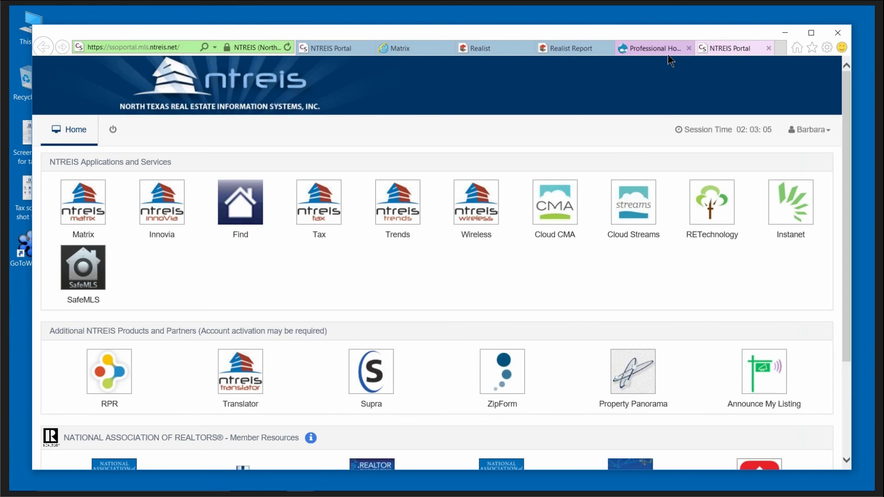
pyautogui.click(579, 49)
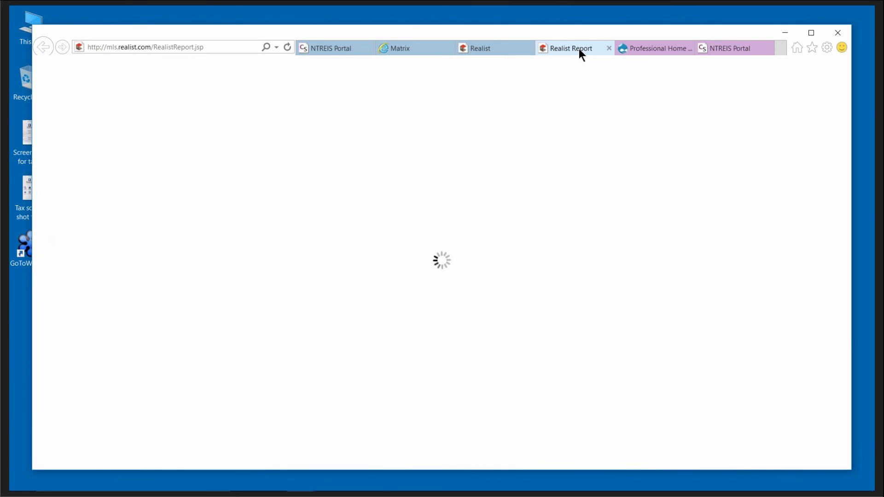
pyautogui.click(610, 47)
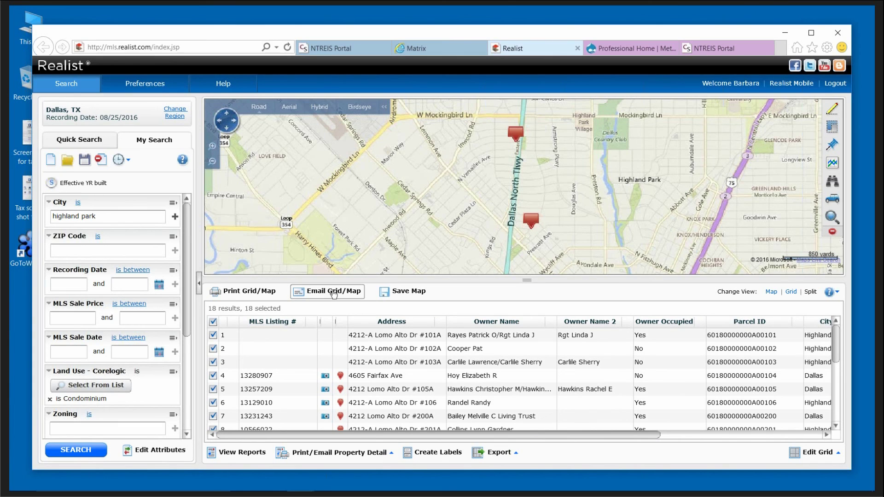
pyautogui.click(333, 293)
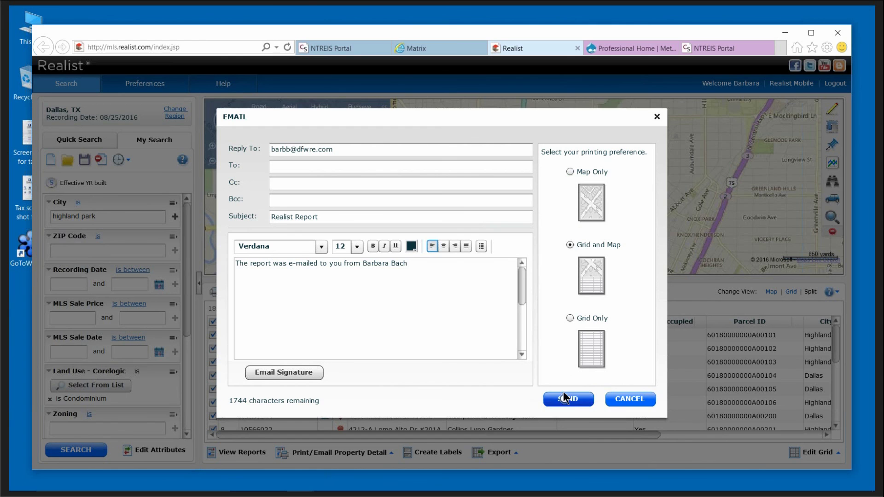
pyautogui.click(572, 404)
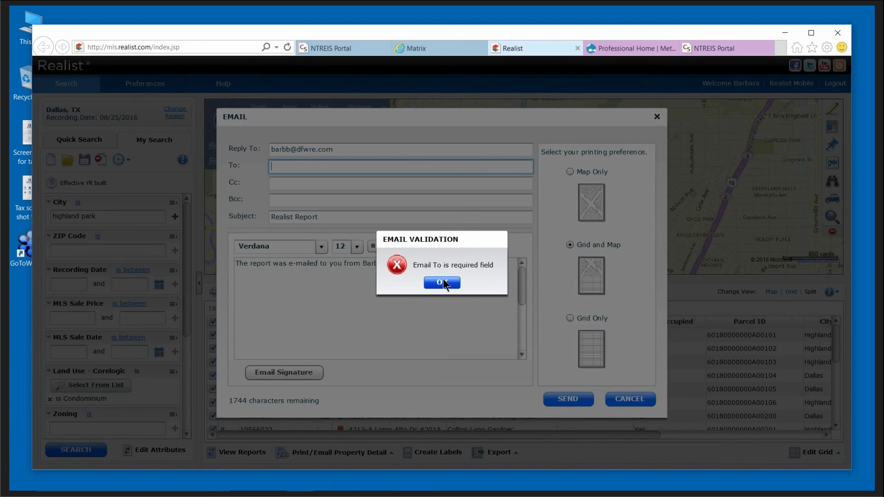
pyautogui.click(443, 278)
pyautogui.click(622, 398)
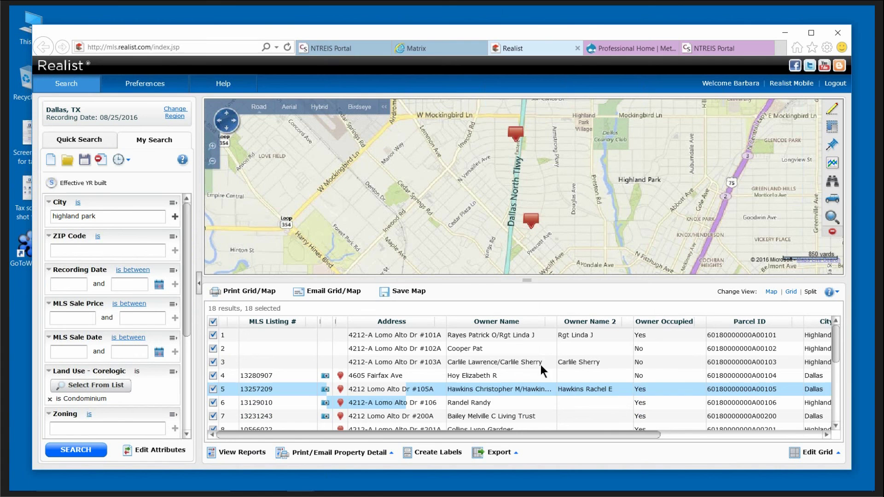
pyautogui.click(252, 293)
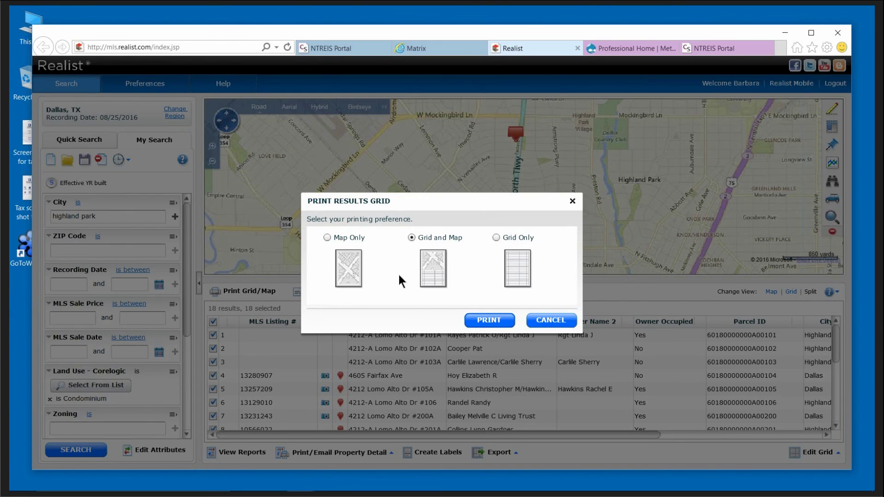
pyautogui.click(412, 237)
pyautogui.click(496, 237)
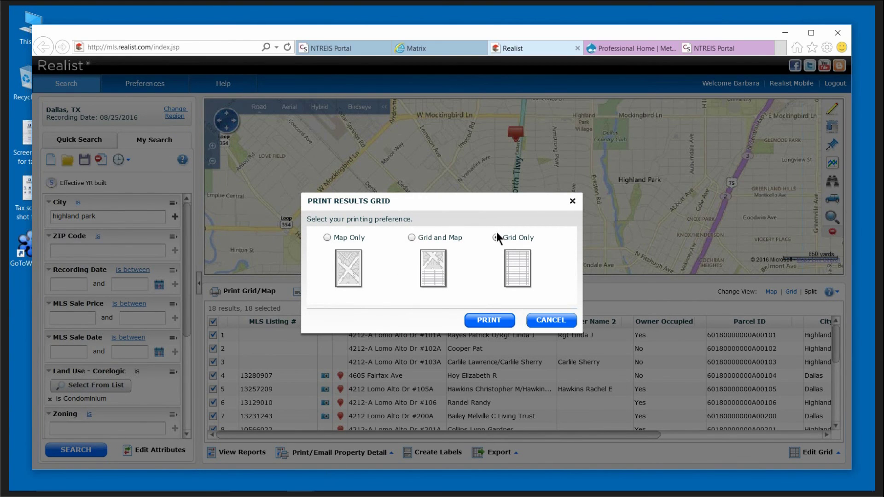
pyautogui.click(549, 320)
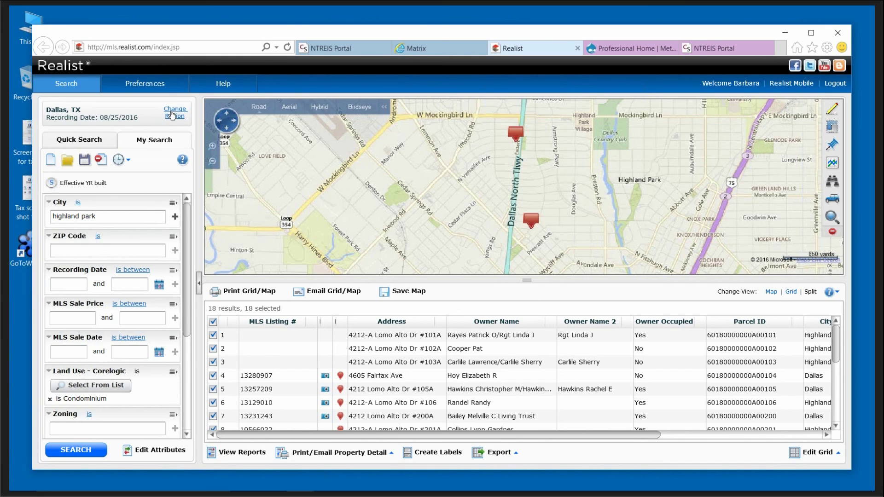
# Toggle to Quick Search and back to My Search, then load the saved Foreclosure Search form.
pyautogui.click(85, 139)
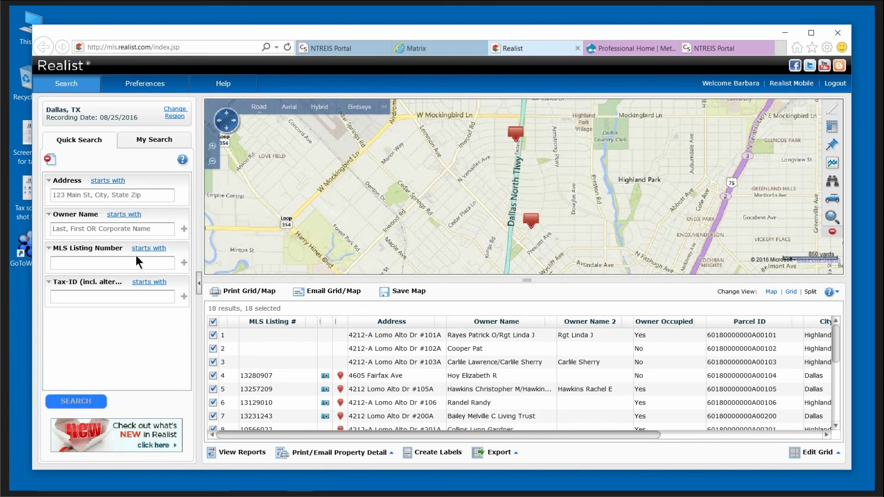
pyautogui.click(154, 140)
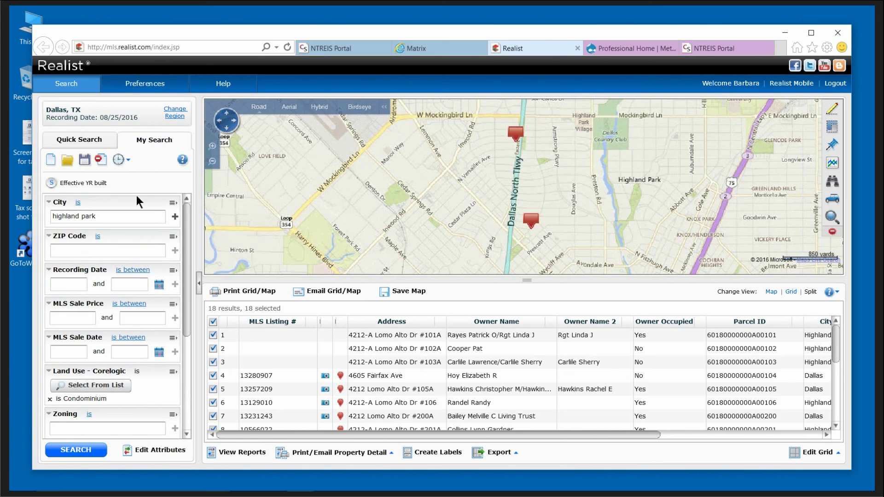
pyautogui.click(64, 162)
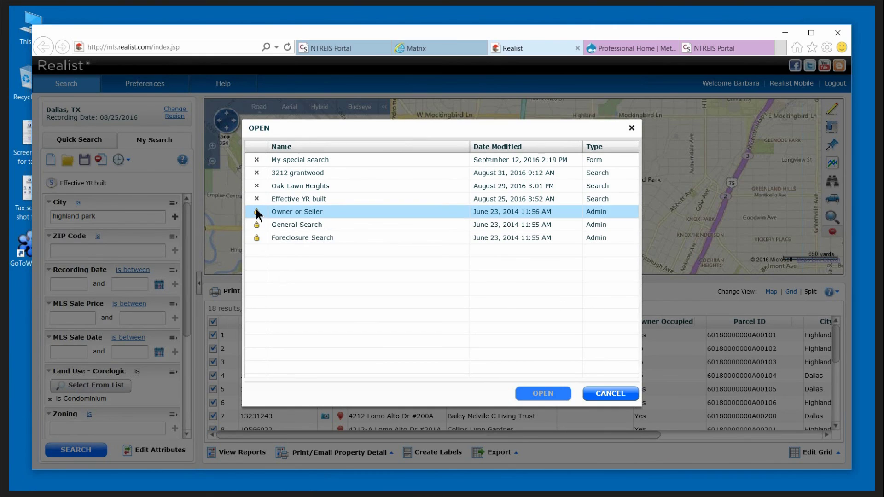
pyautogui.click(299, 237)
pyautogui.click(547, 394)
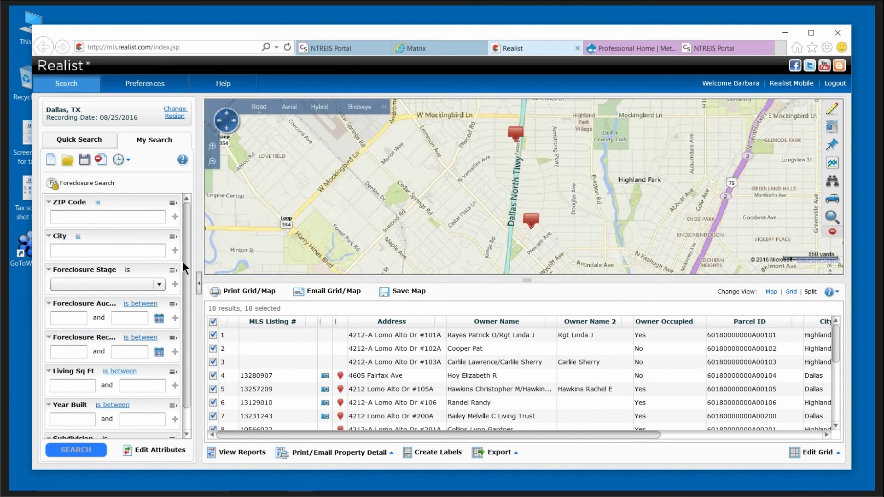
pyautogui.moveTo(186, 266); pyautogui.dragTo(186, 287)
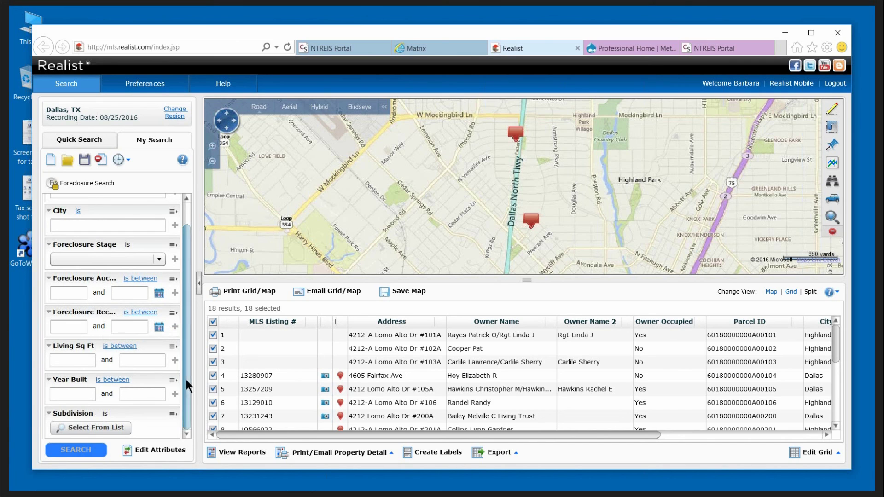
# Load the saved Owner or Seller search form instead of the Foreclosure Search.
pyautogui.click(68, 160)
pyautogui.click(305, 210)
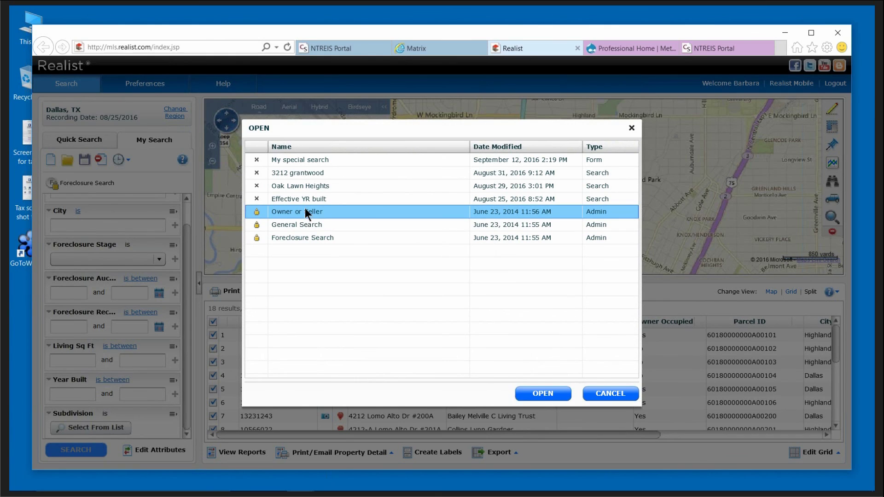
pyautogui.click(540, 396)
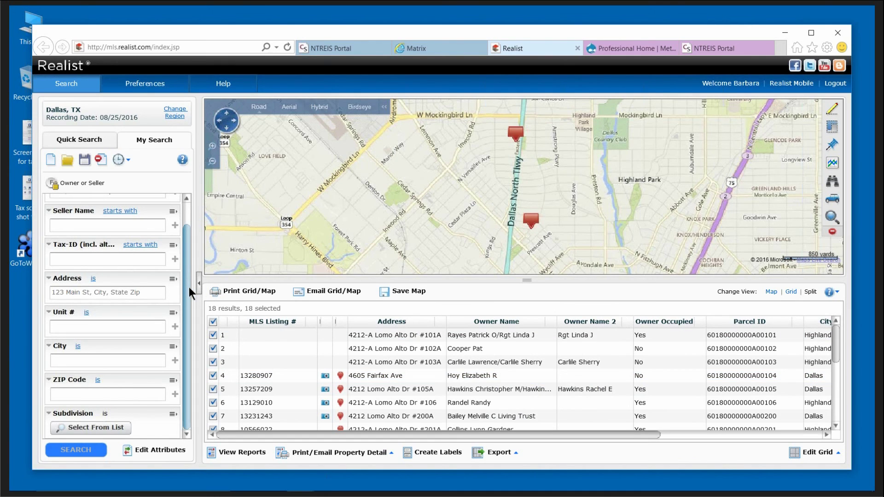
pyautogui.moveTo(189, 286); pyautogui.dragTo(189, 262)
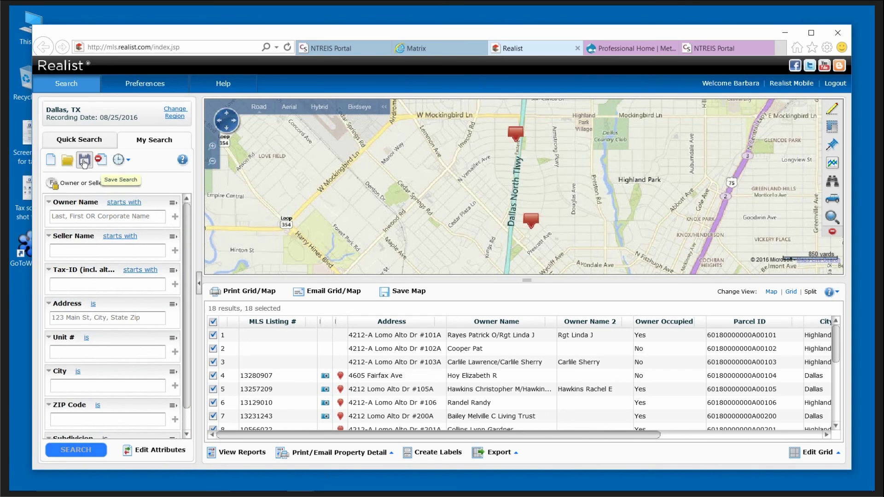
# Review the existing saved search names in the Save Search options, then cancel without saving.
pyautogui.click(83, 160)
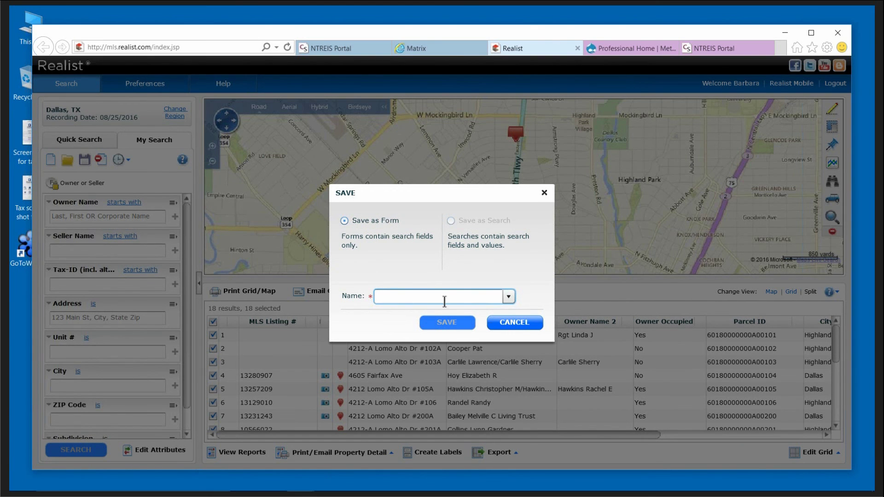
pyautogui.click(509, 297)
pyautogui.click(519, 324)
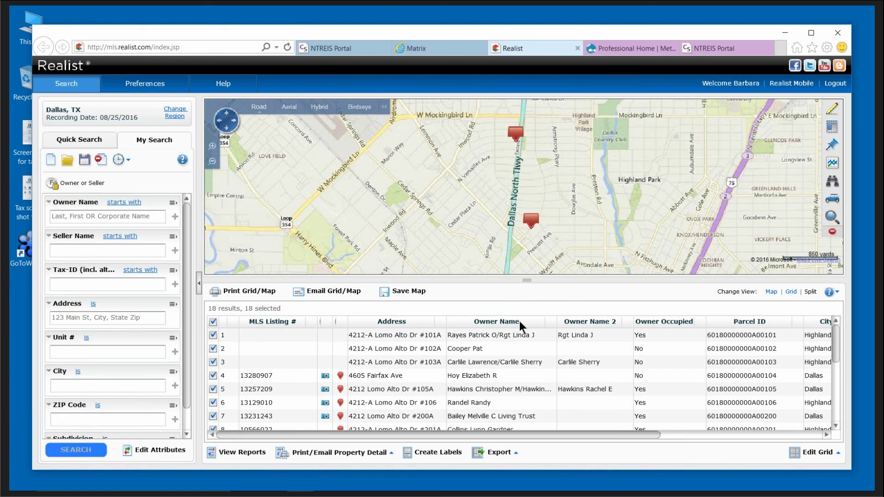
# Open and run the saved Oak Lawn Heights search, then show its 45 results in Grid view.
pyautogui.click(68, 160)
pyautogui.click(328, 188)
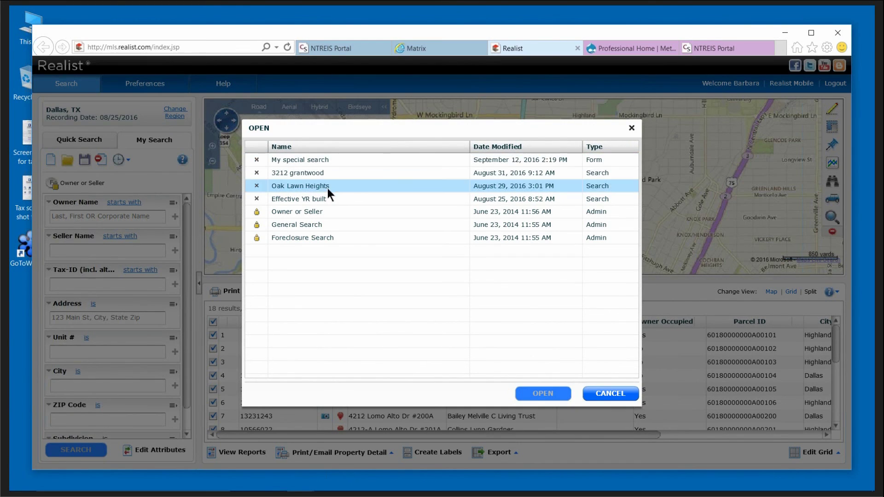
pyautogui.click(328, 185)
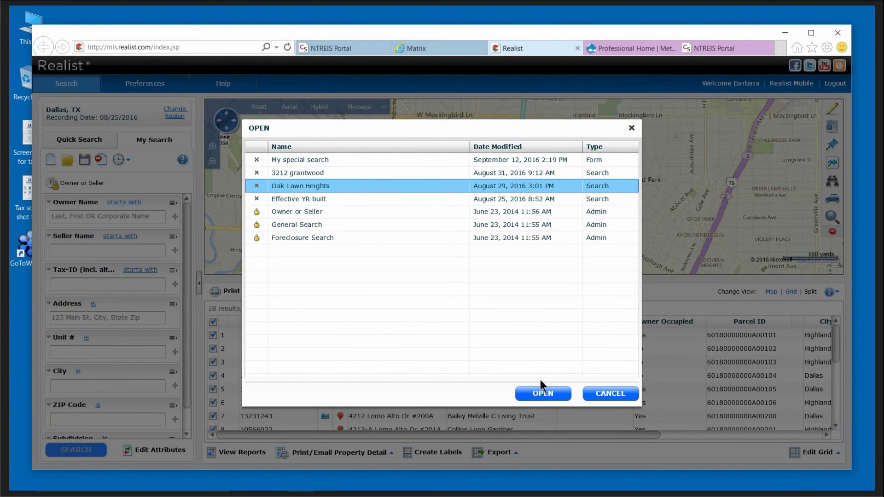
pyautogui.click(546, 394)
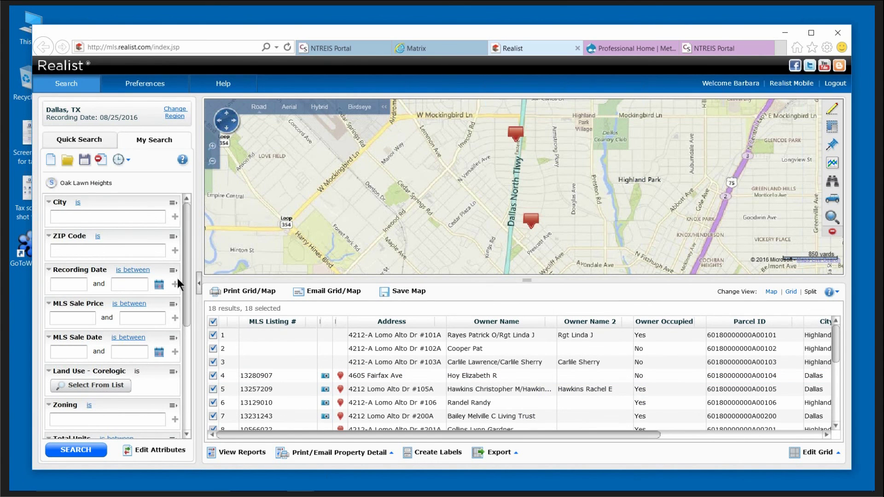
pyautogui.moveTo(189, 277); pyautogui.dragTo(185, 392)
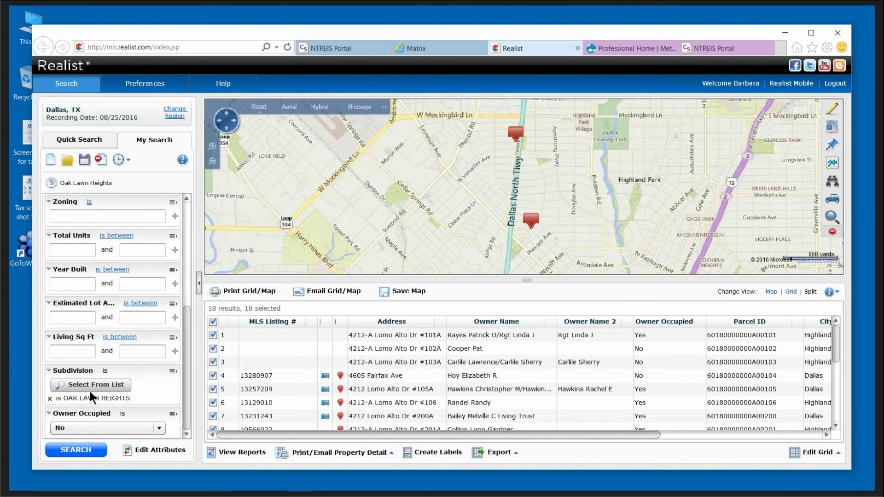
pyautogui.click(85, 450)
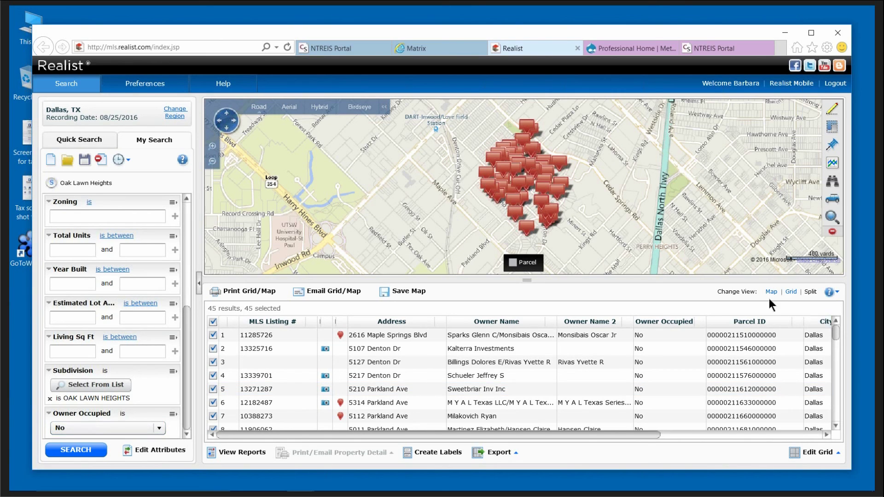
pyautogui.click(792, 292)
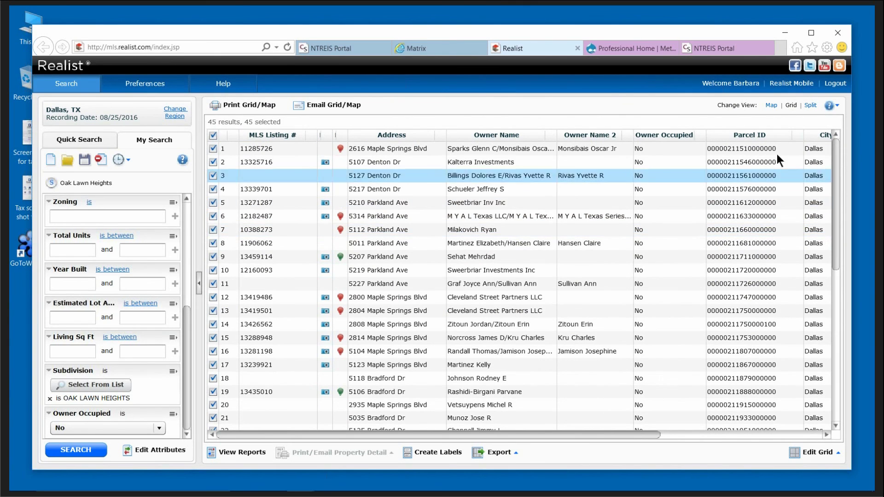
# Display the Oak Lawn Heights results on the full map, then move to the MetroTex association website.
pyautogui.click(776, 107)
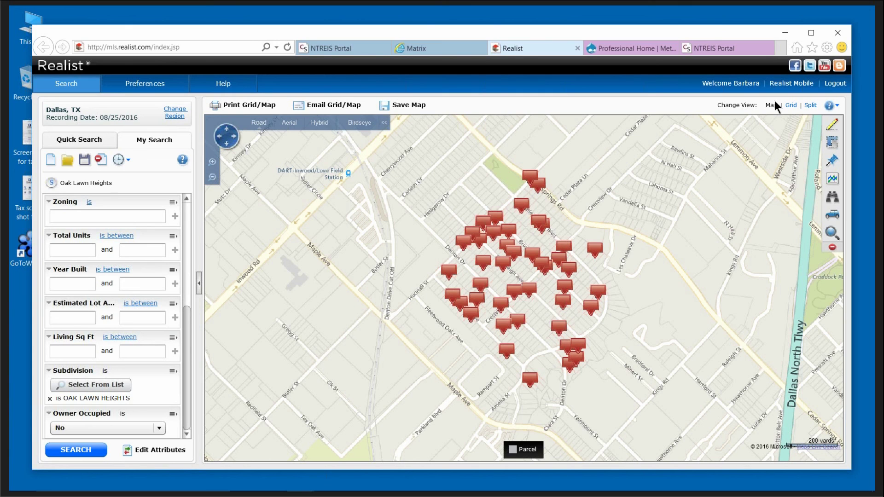
pyautogui.click(624, 48)
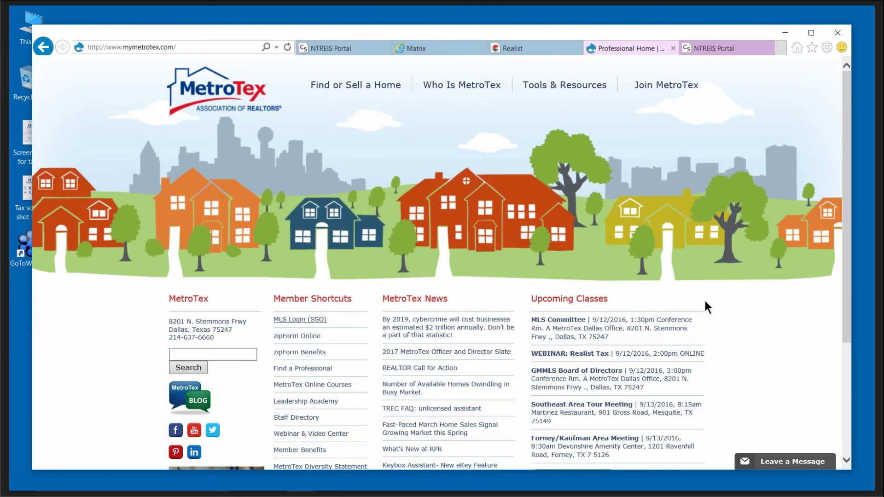
# Open the MetroTex class calendar from the association home page with VIEW ALL CLASSES.
pyautogui.scroll(-4, 707, 302)
pyautogui.click(568, 307)
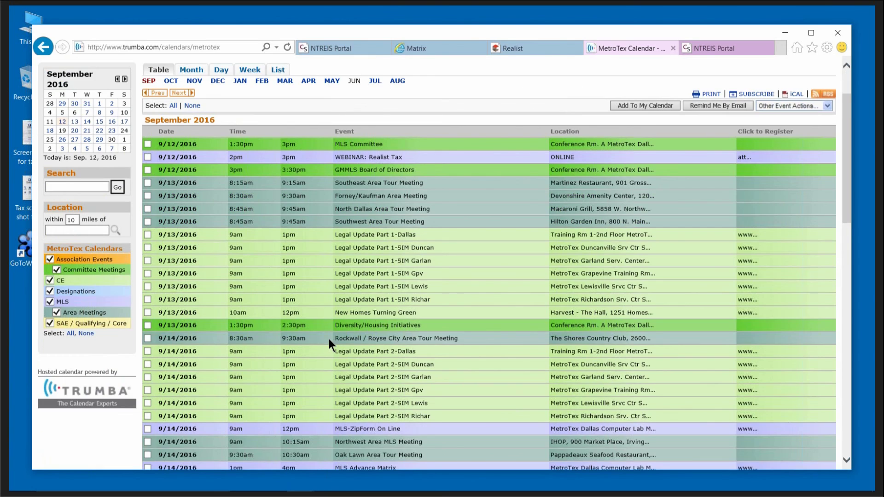
pyautogui.scroll(-4, 330, 341)
# Turn off the SAE/Qualifying/Core, Area Meetings, Designations, CE, Committee Meetings and Association Events categories, leaving MLS.
pyautogui.click(50, 210)
pyautogui.click(56, 198)
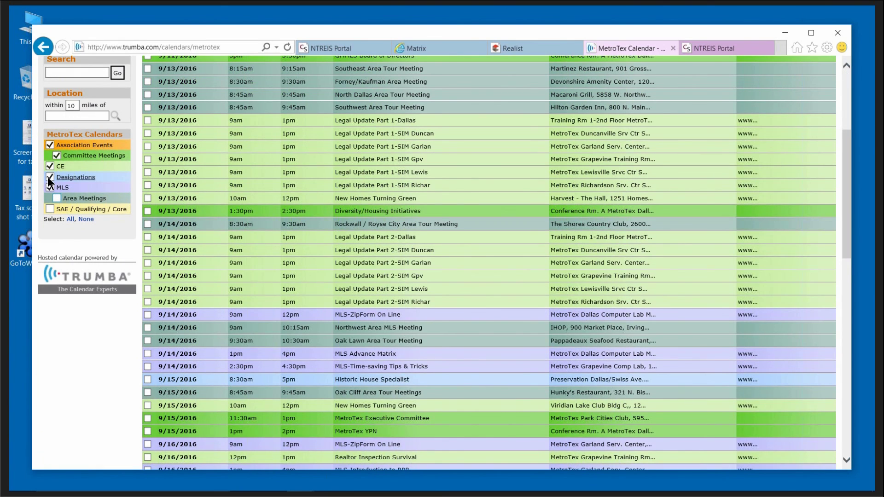
pyautogui.click(49, 177)
pyautogui.click(49, 166)
pyautogui.click(57, 155)
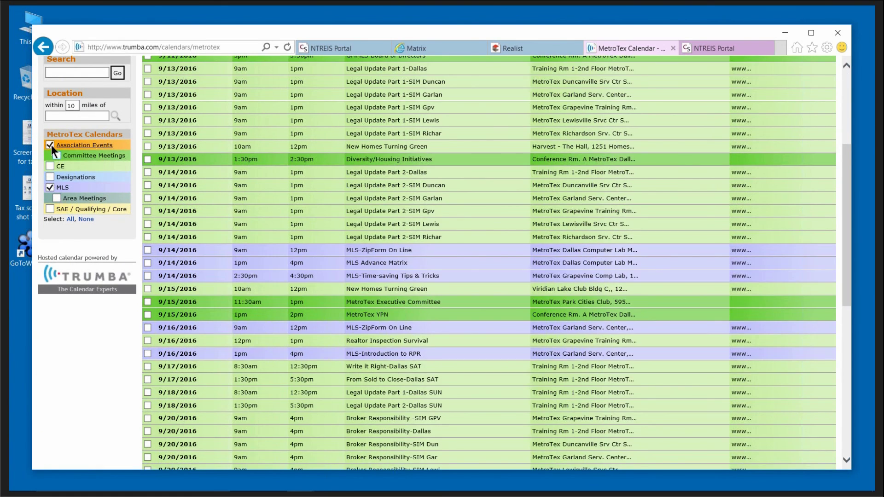
pyautogui.click(50, 144)
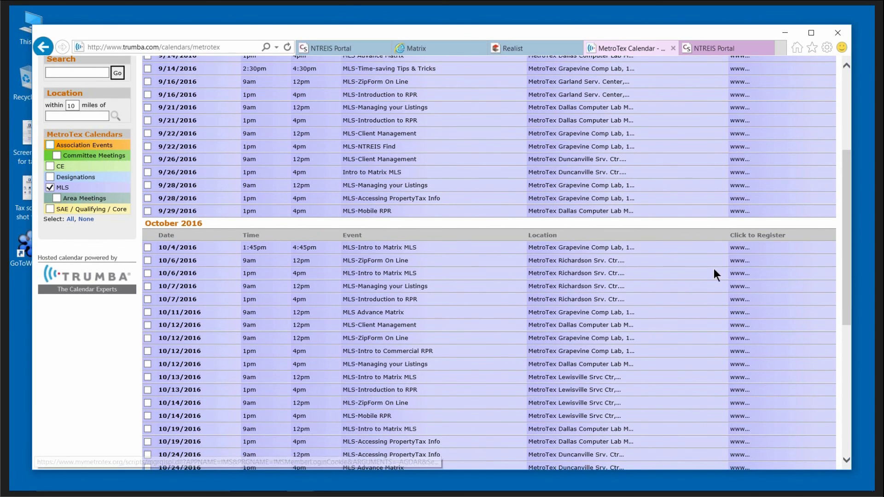
pyautogui.scroll(5, 604, 323)
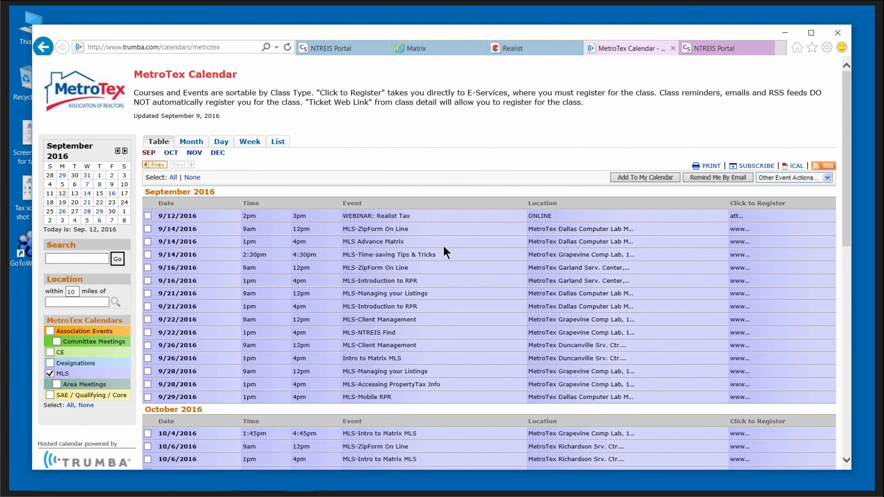
pyautogui.scroll(-5, 444, 252)
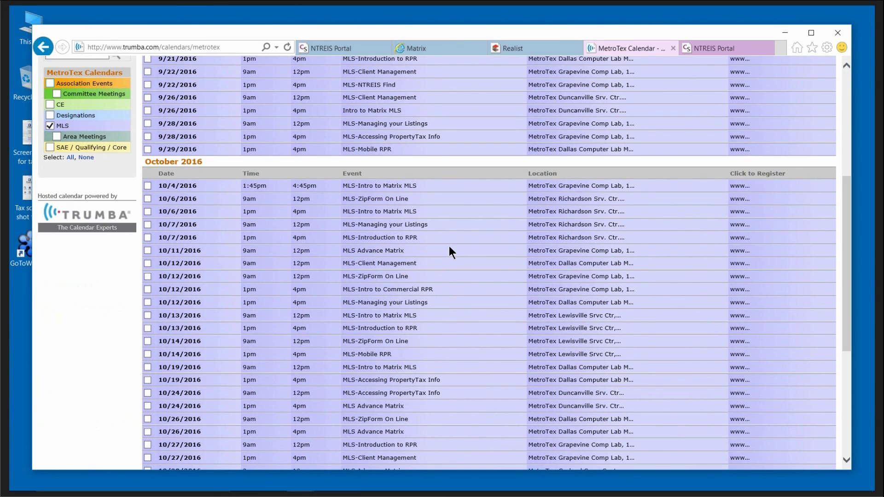
pyautogui.scroll(-1, 449, 251)
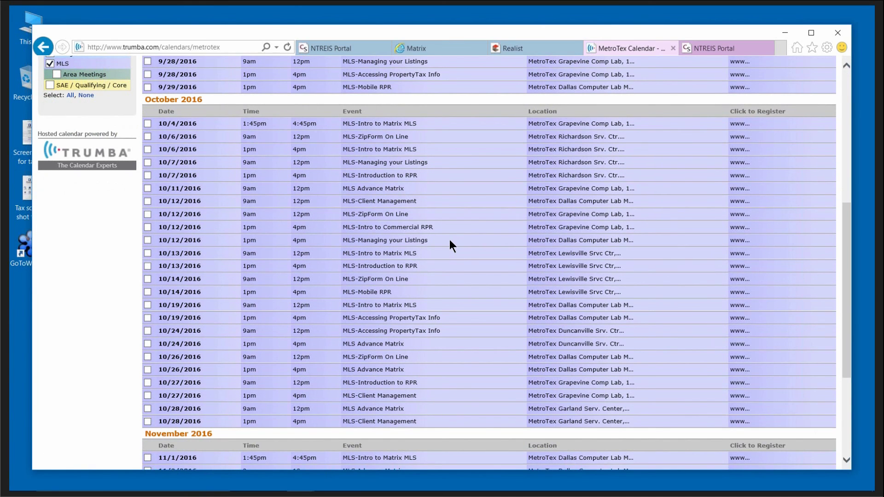